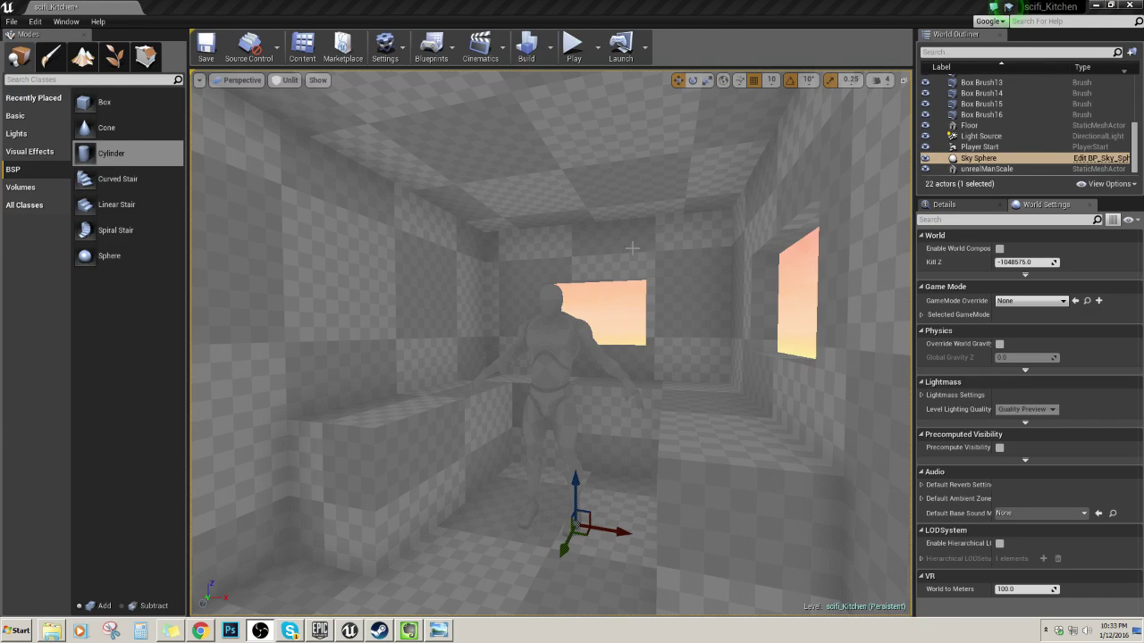
- Look around the kitchen blockout interior, examining the windows, counters and scale figure
left_click(675, 319)
right_click_drag(674, 319, 581, 327)
key("w")
left_click(510, 317)
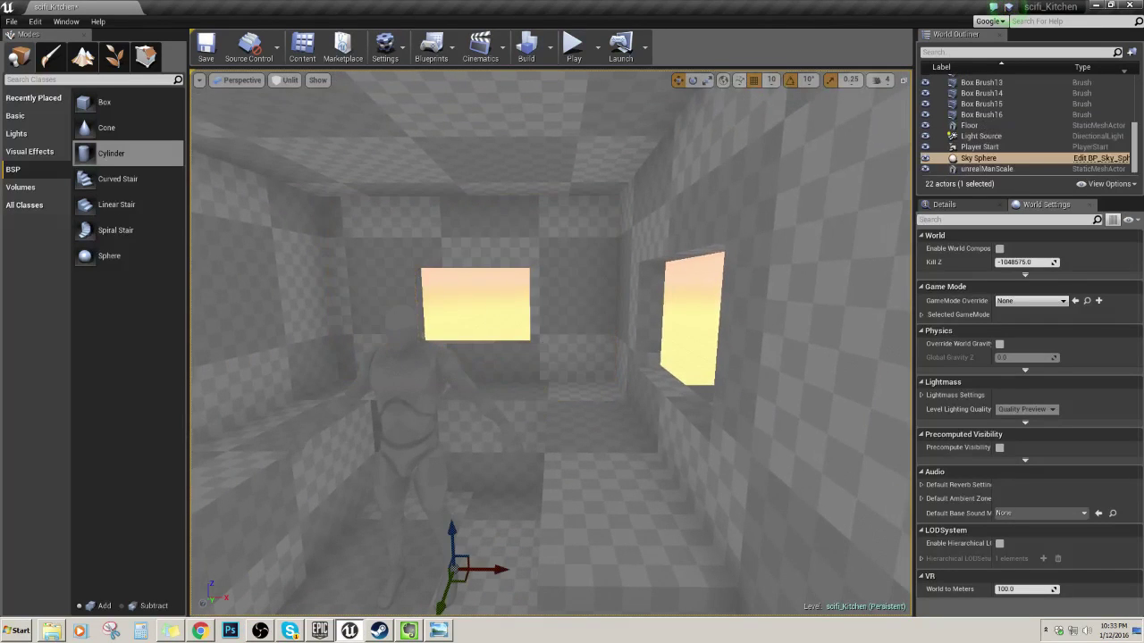
mouse_move(510, 318)
right_mouse_down()
mouse_move(488, 327)
mouse_move(484, 312)
mouse_move(460, 315)
mouse_move(456, 273)
mouse_move(456, 322)
mouse_move(437, 314)
right_mouse_up()
key("Escape")
key("w")
key("s")
- Set the perspective viewport to Lit mode and examine how the room is lit
left_click(287, 81)
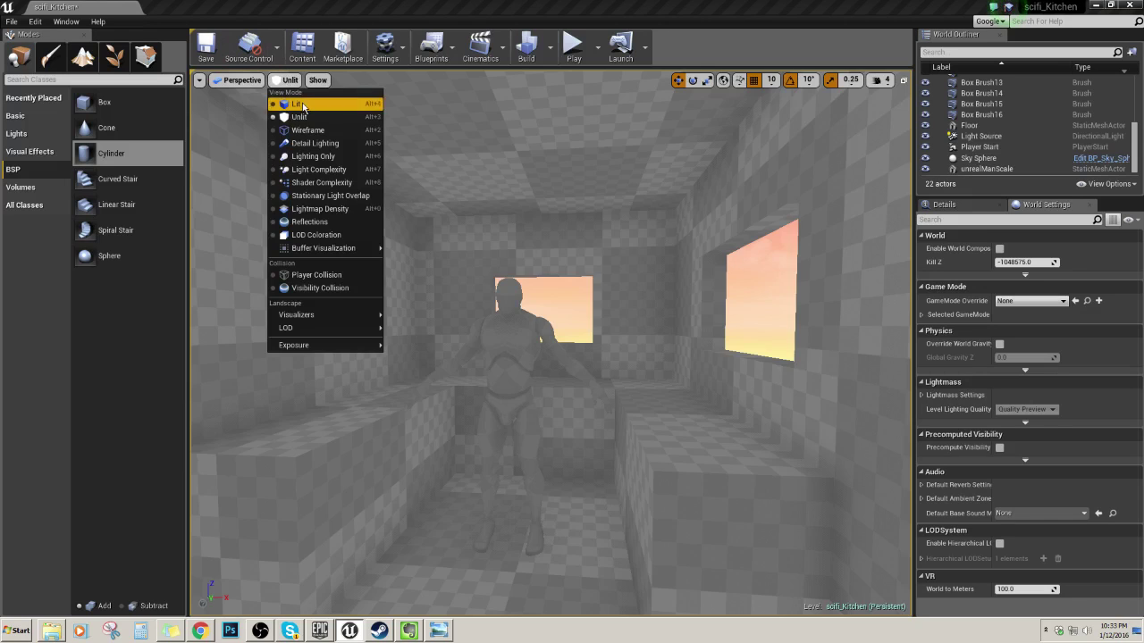
left_click(295, 104)
mouse_move(296, 104)
right_mouse_down()
mouse_move(264, 118)
mouse_move(313, 107)
mouse_move(296, 116)
right_mouse_up()
key("d")
key("a")
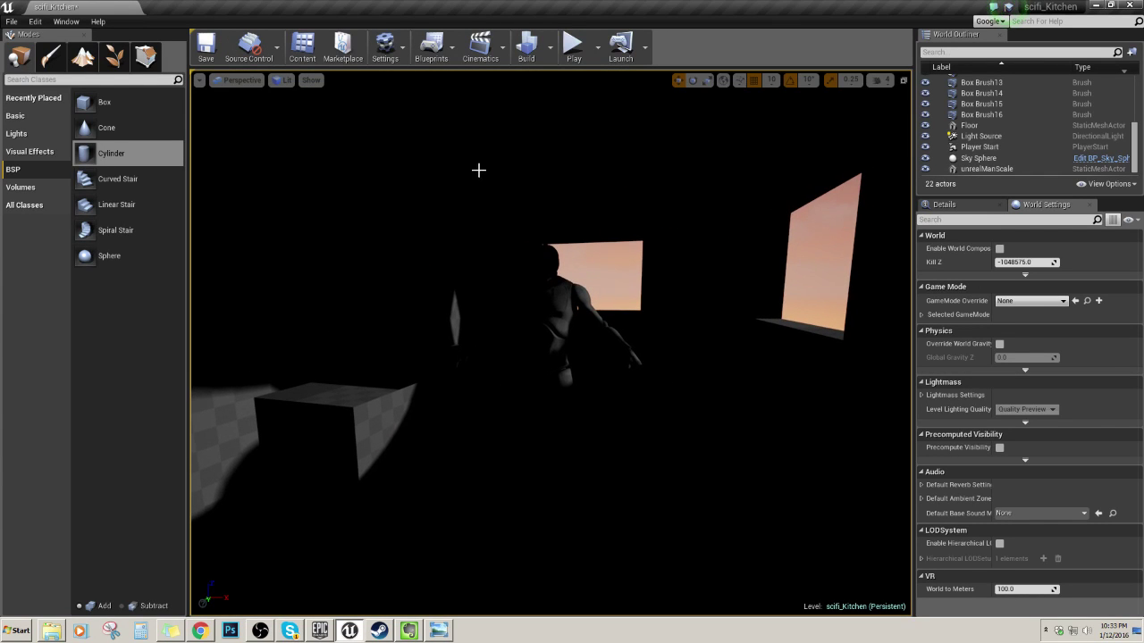
right_click_drag(478, 170, 396, 112)
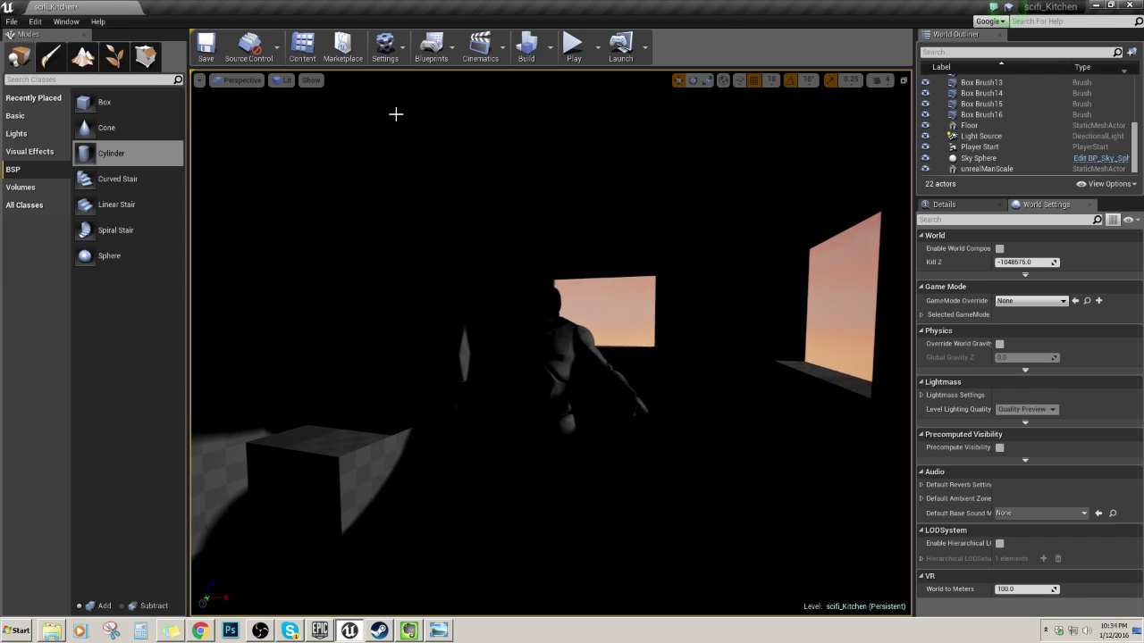
- Return the perspective viewport to Unlit mode
left_click(282, 79)
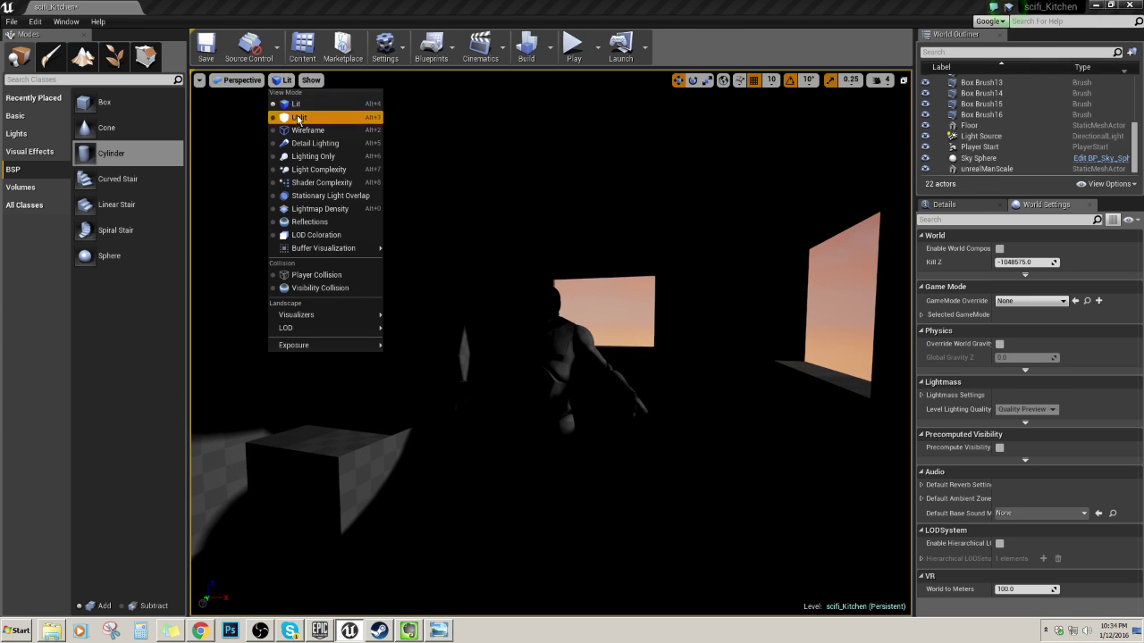
left_click(295, 118)
right_click_drag(295, 118, 305, 121)
right_click_drag(420, 195, 424, 197)
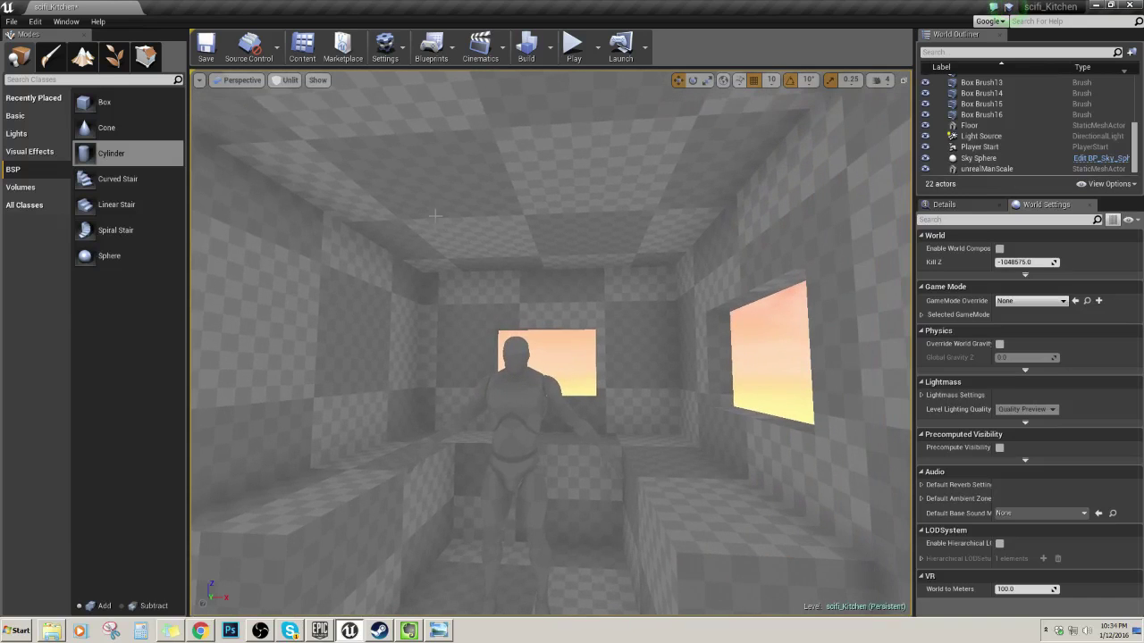
- Switch to Windows Photo Viewer to review the auto exposure settings image and close it
left_click(437, 632)
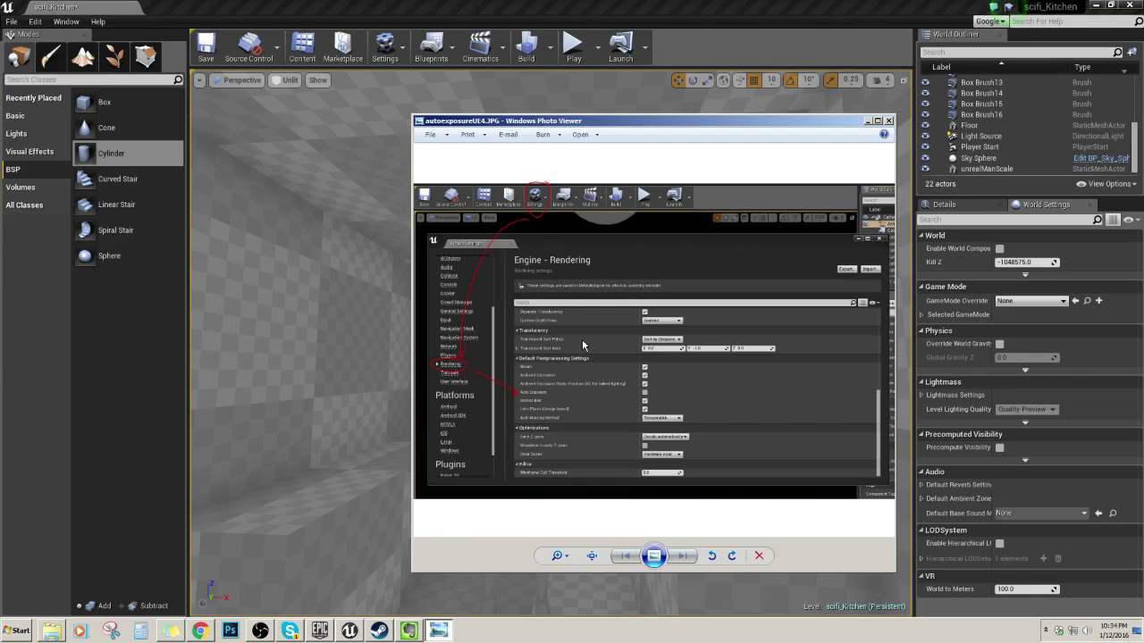
left_click(888, 120)
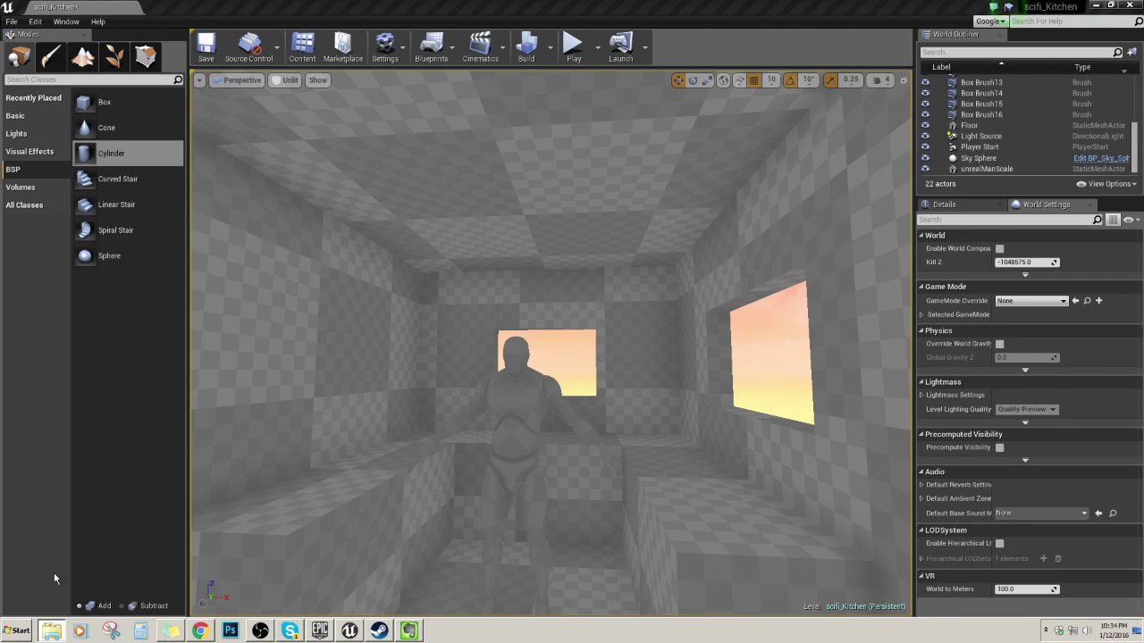
- Open the sci-fi kitchen concept image in Windows Photo Viewer and examine its kitchen area up close
left_click(52, 629)
key("super")
key("super")
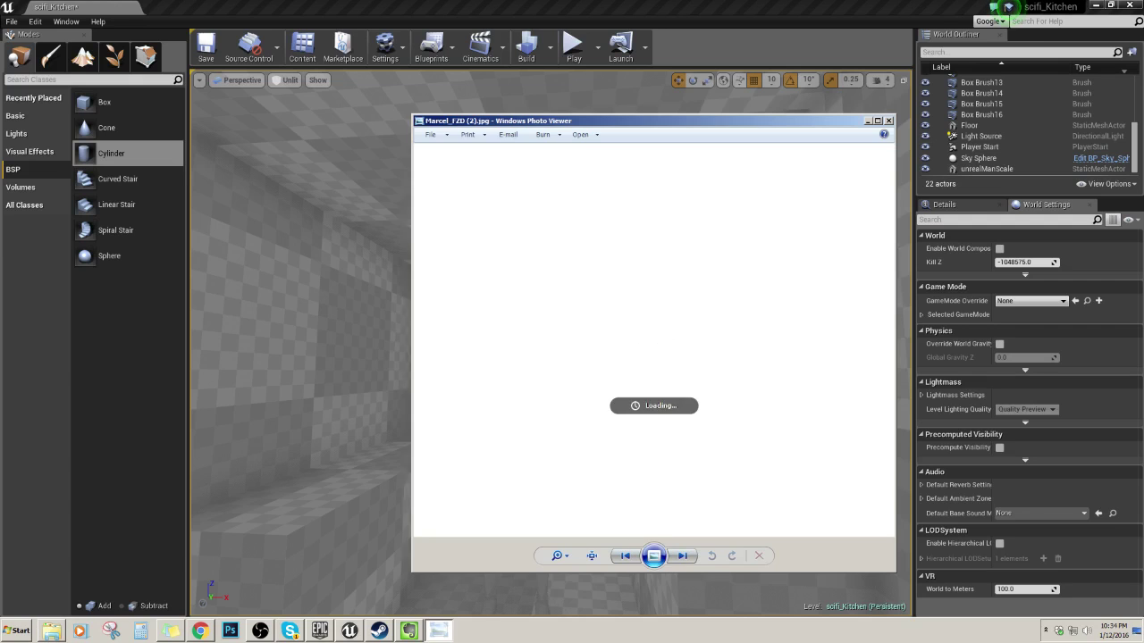
scroll(667, 325, "up", 3)
left_click_drag(699, 276, 452, 394)
left_click_drag(630, 334, 629, 351)
scroll(670, 342, "up", 3)
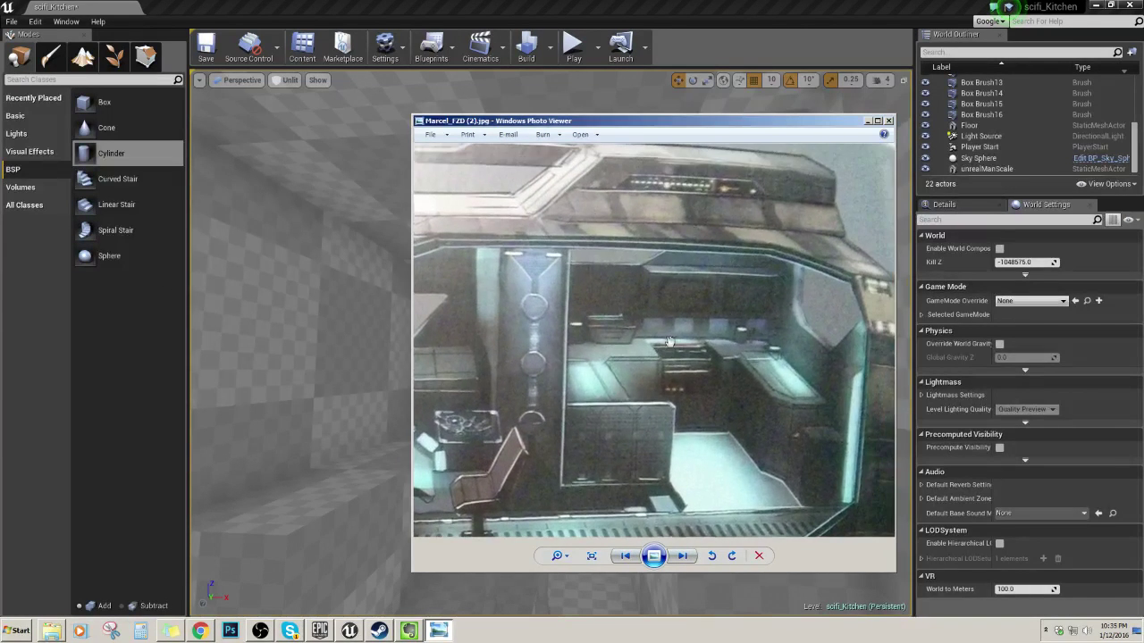
left_click_drag(731, 339, 696, 325)
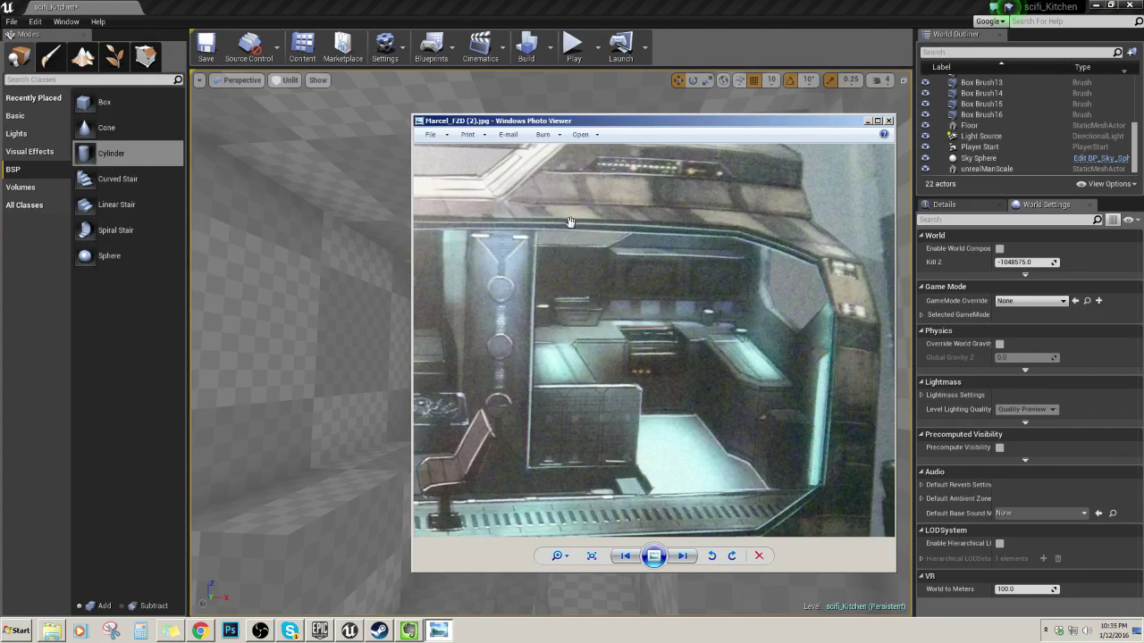
- Switch back to the Unreal editor and examine the kitchen's ceiling and upper walls
left_click(579, 10)
left_click(584, 128)
right_click_drag(567, 261, 660, 321)
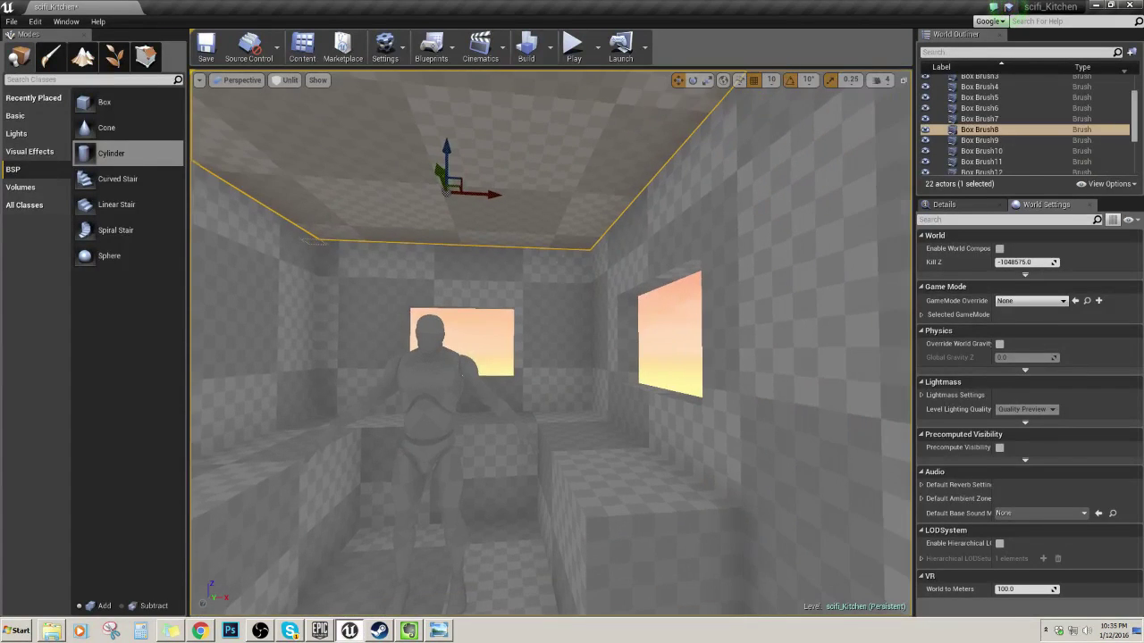
left_click(652, 315)
left_click_drag(615, 300, 565, 286)
left_click_drag(598, 247, 591, 376)
right_click_drag(651, 315, 650, 314)
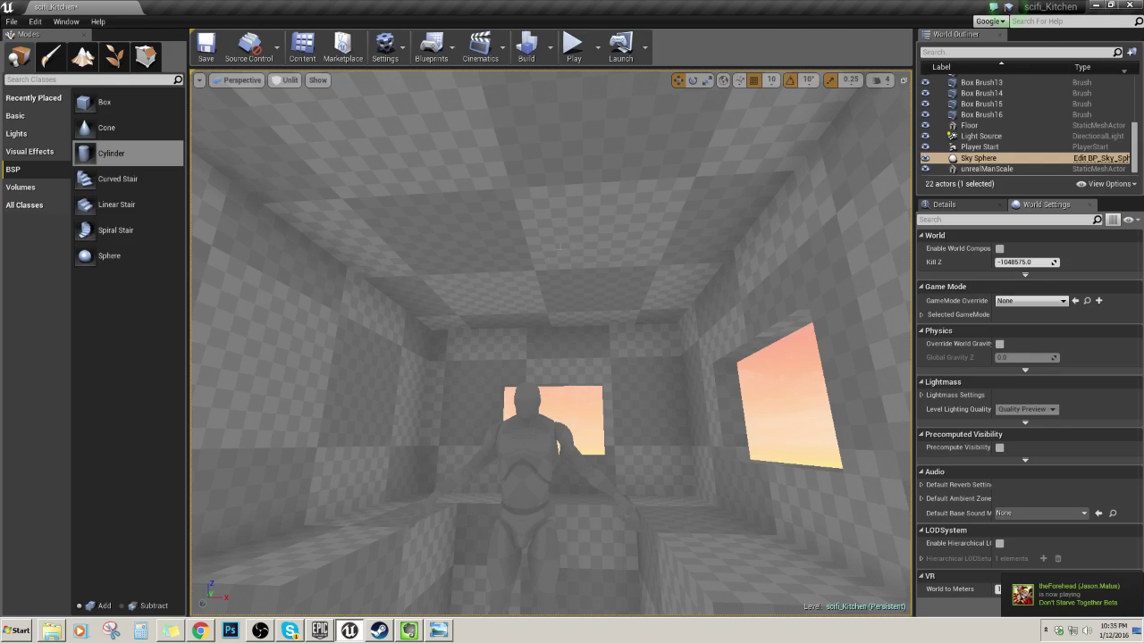
right_click_drag(561, 248, 561, 247)
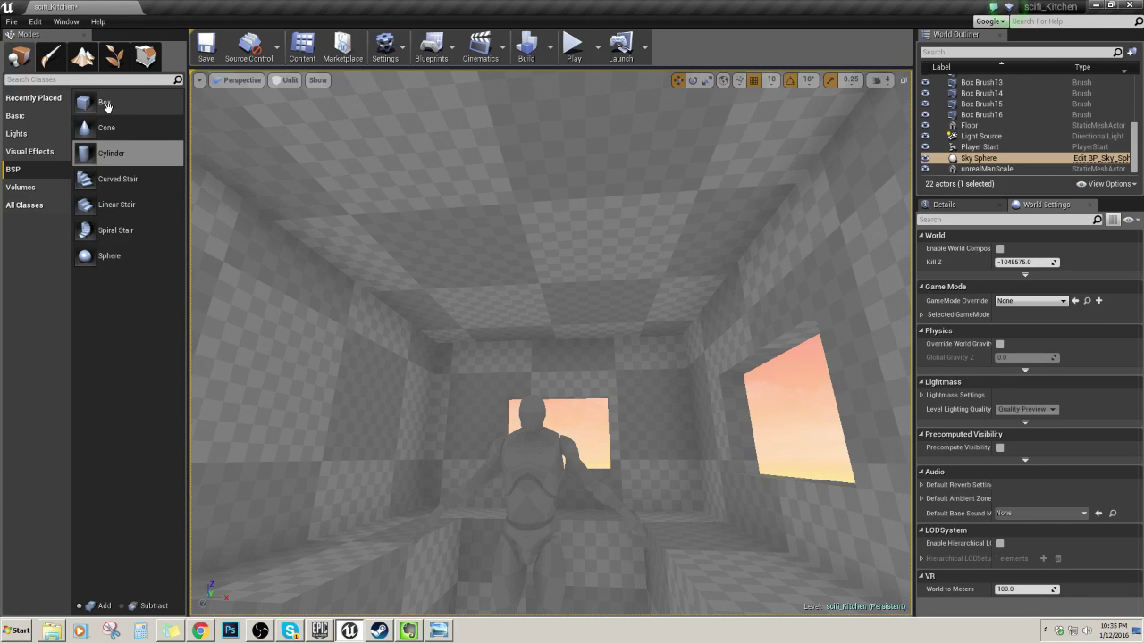
- Inspect the kitchen blockout from outside, and check the windowed side wall from inside
key("s")
right_click_drag(501, 281, 503, 361)
key("w")
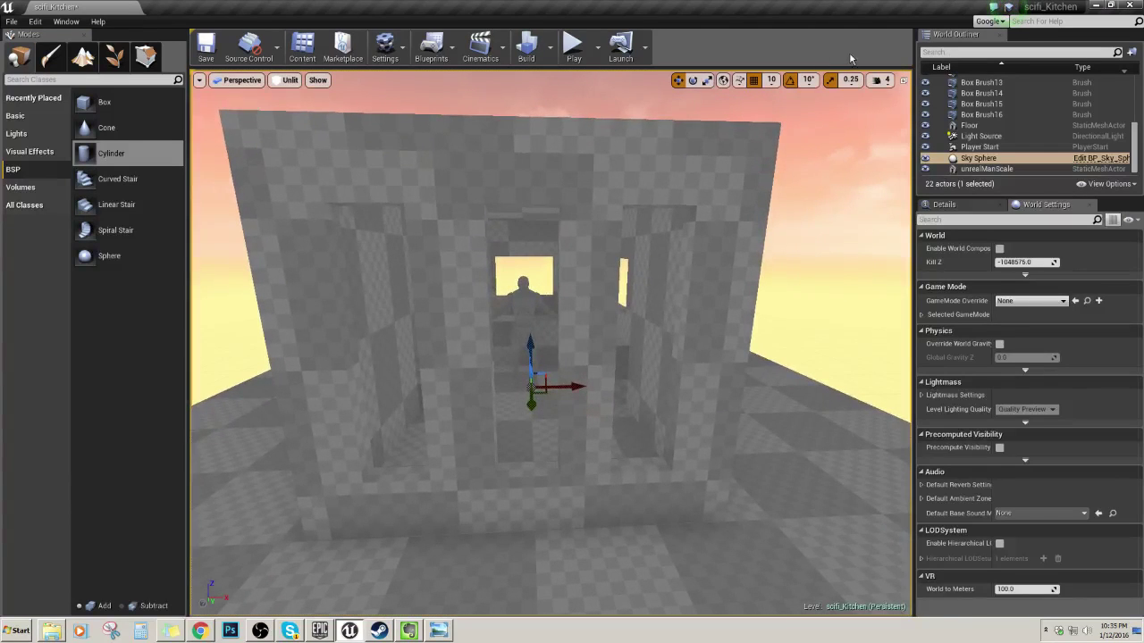
key("w")
mouse_move(629, 229)
right_mouse_down()
mouse_move(657, 210)
mouse_move(665, 223)
right_mouse_up()
left_click(634, 223)
key("s")
mouse_move(584, 222)
right_mouse_down()
mouse_move(662, 236)
mouse_move(657, 269)
right_mouse_up()
key("w")
key("s")
key("w")
left_click(705, 386)
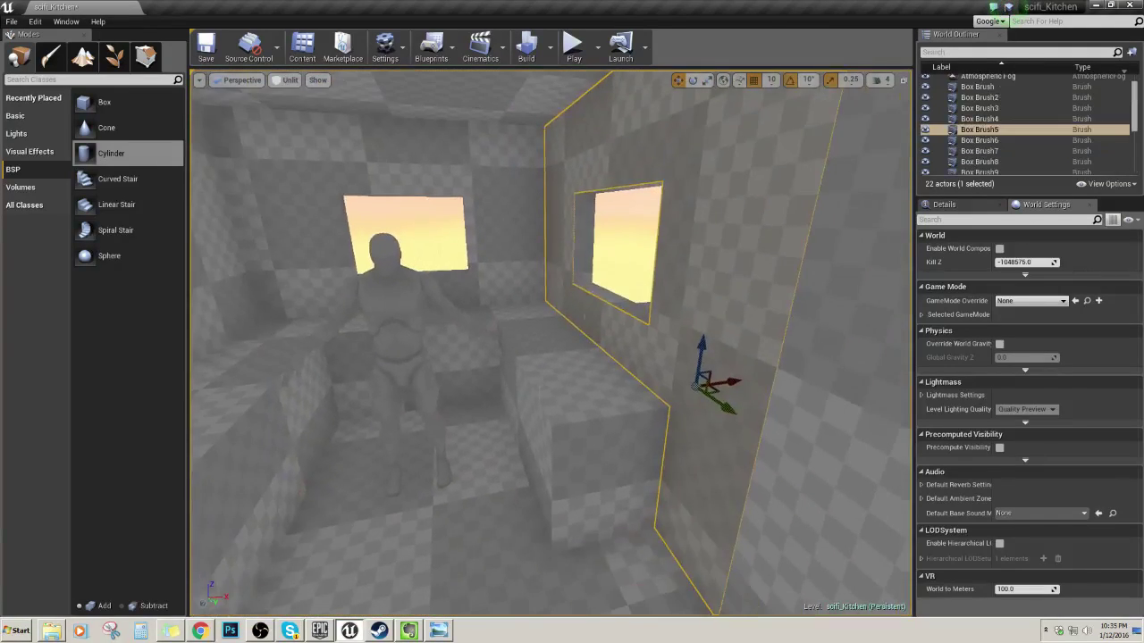
- Select the counter box brush below the side window and show the level in the four-viewport layout
left_click(629, 402)
mouse_move(629, 402)
right_mouse_down()
mouse_move(656, 395)
mouse_move(657, 429)
mouse_move(670, 420)
right_mouse_up()
key("w")
key("s")
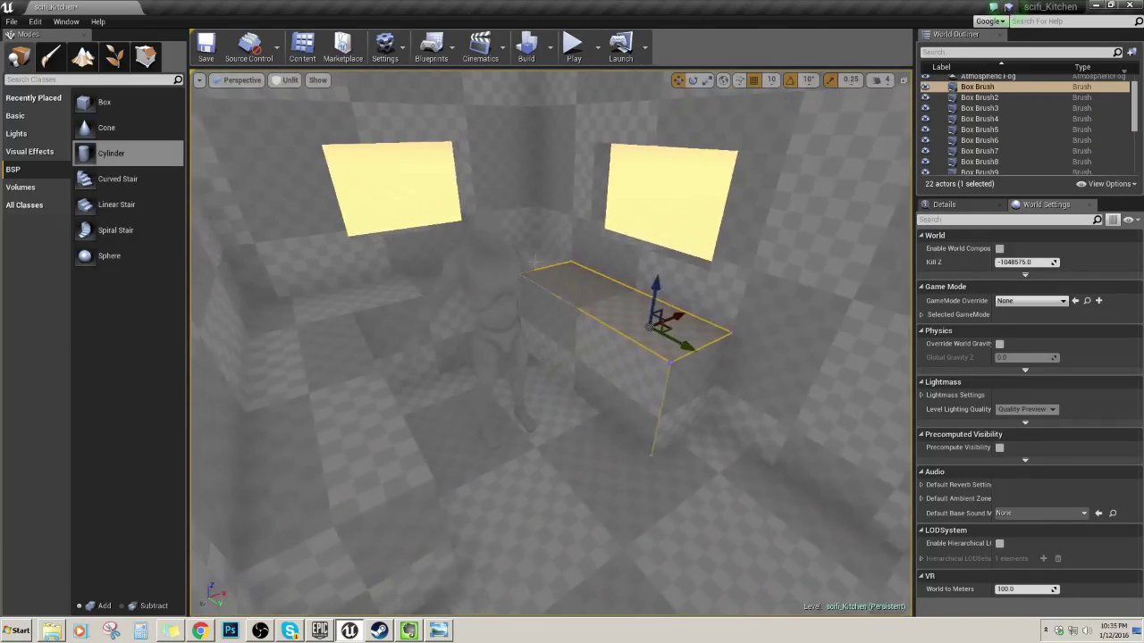
left_click(903, 81)
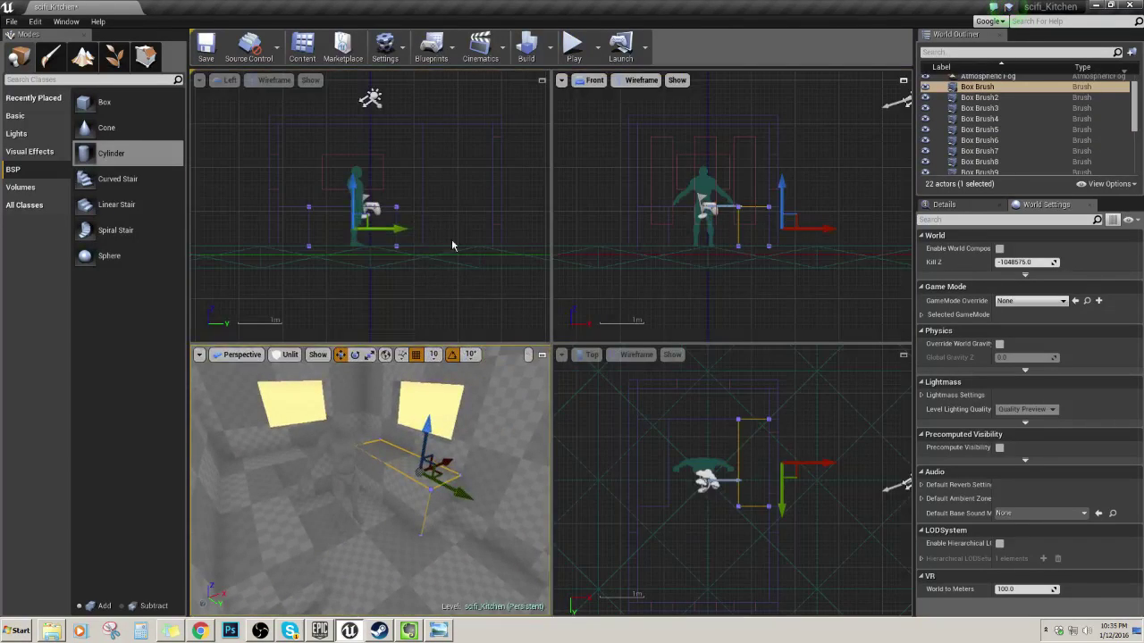
right_click_drag(731, 261, 655, 302)
scroll(655, 301, "up", 5)
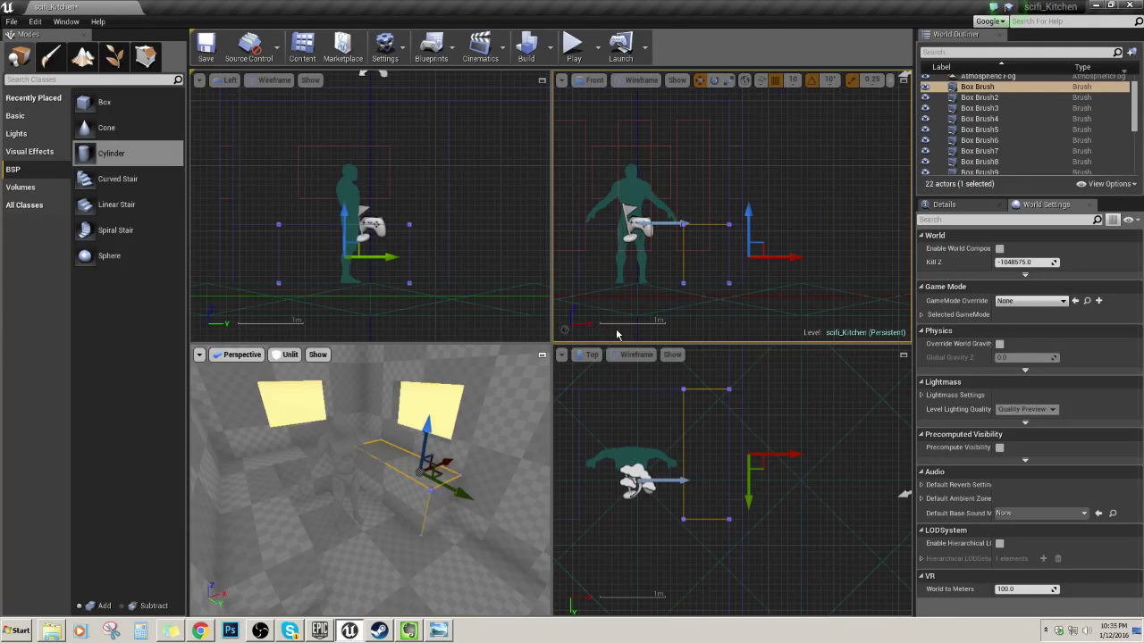
- Duplicate the counter brush and raise the copy straight up to the ceiling
key("ctrl+w")
left_click_drag(798, 251, 789, 249)
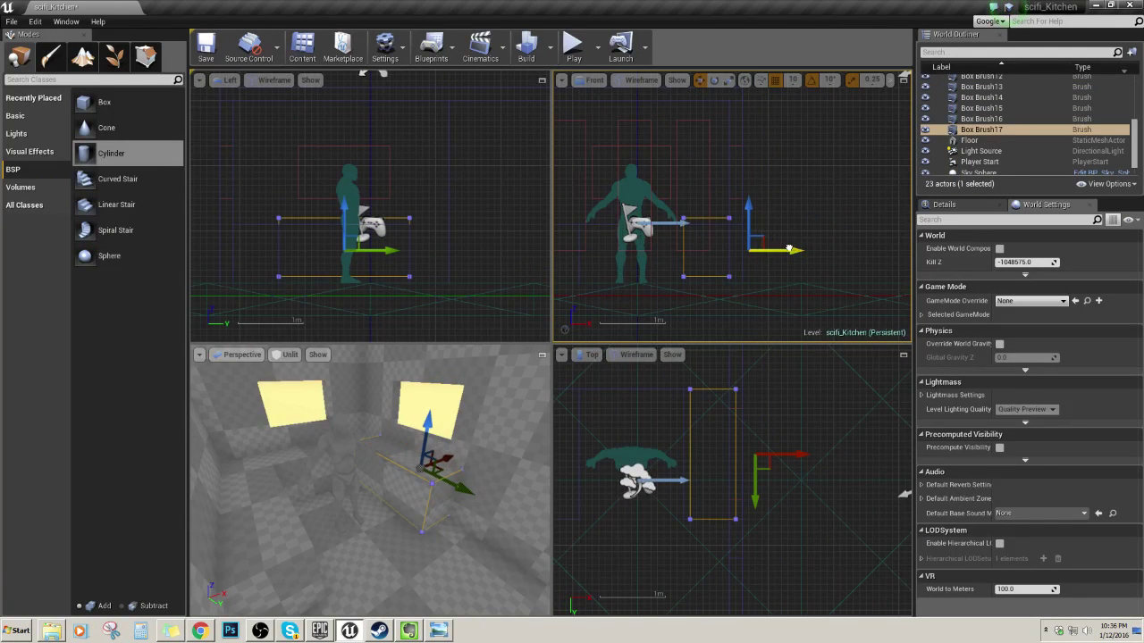
right_click_drag(788, 170, 794, 236)
left_click_drag(754, 270, 754, 151)
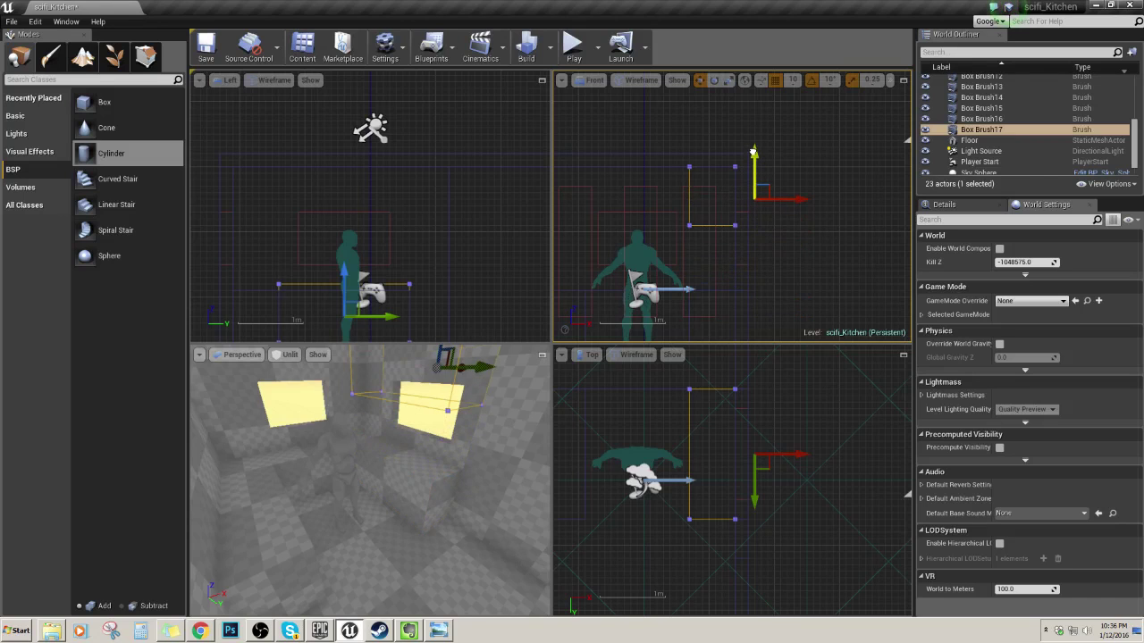
right_click_drag(774, 208, 773, 259)
scroll(773, 261, "up", 2)
left_click_drag(655, 268, 776, 297)
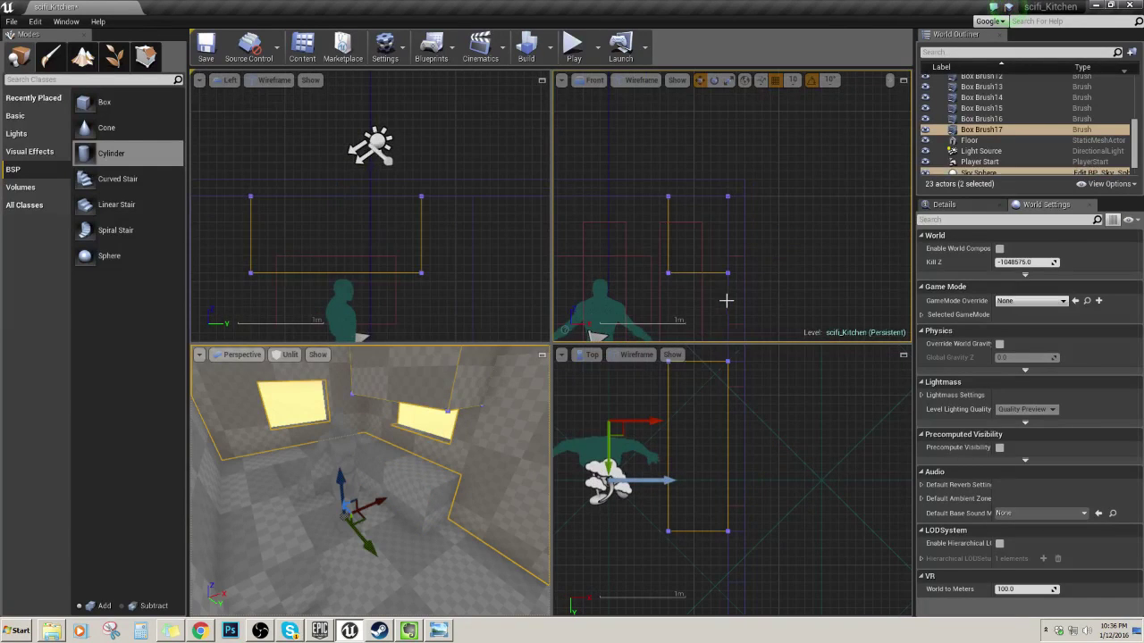
left_click_drag(634, 253, 793, 301)
left_click(705, 273)
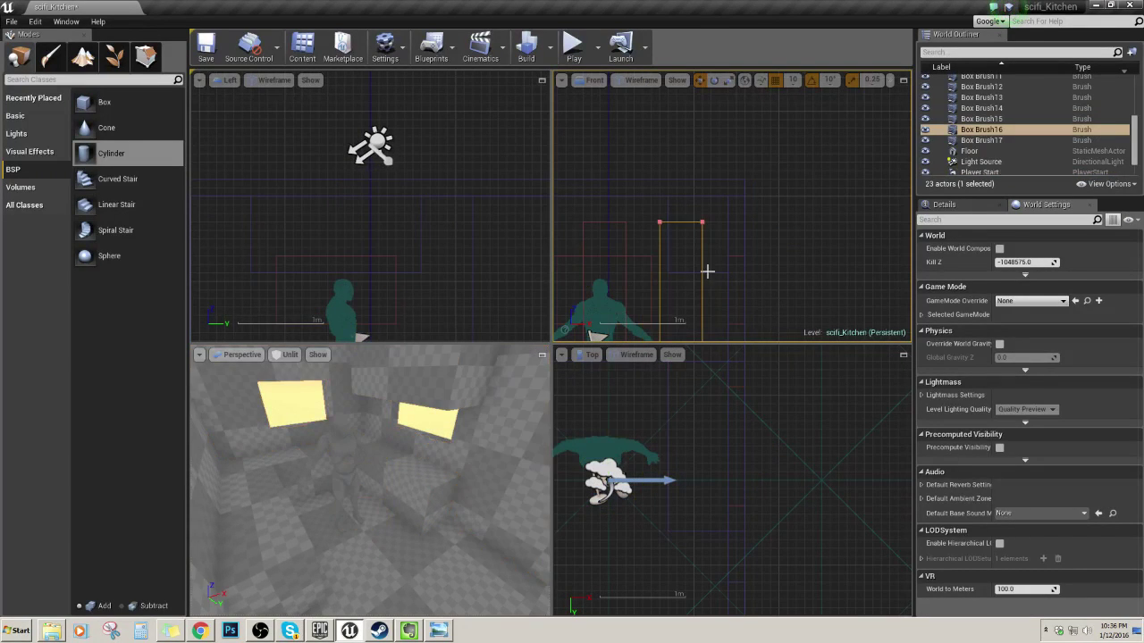
left_click(712, 272)
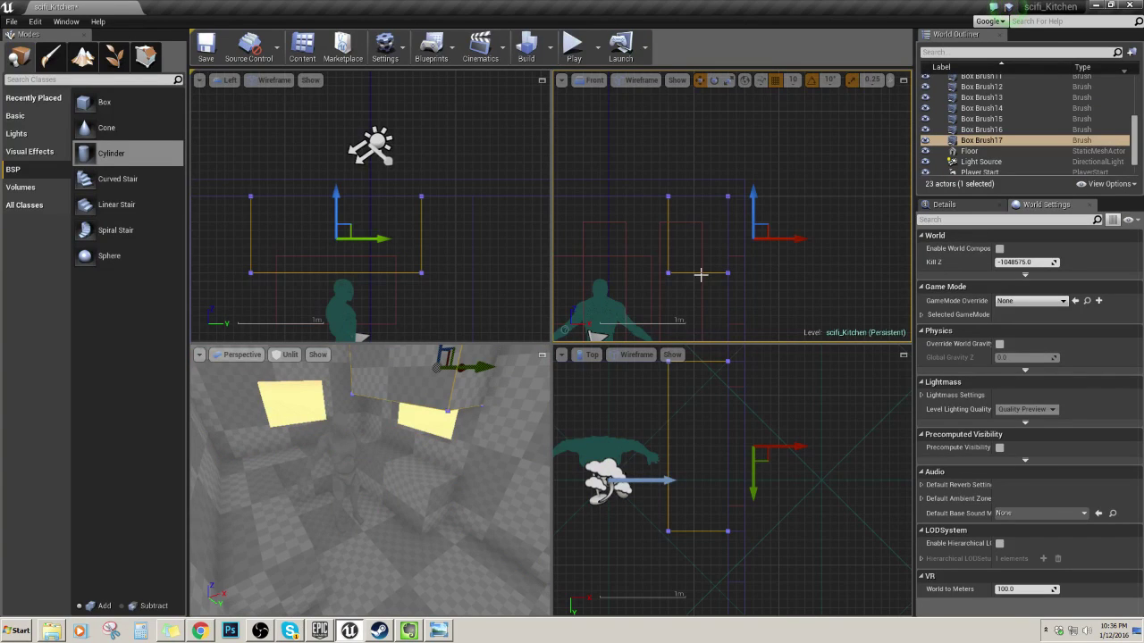
- In geometry editing mode, raise the copied brush's bottom vertices to flatten it into a thin slab at the ceiling
left_click(145, 57)
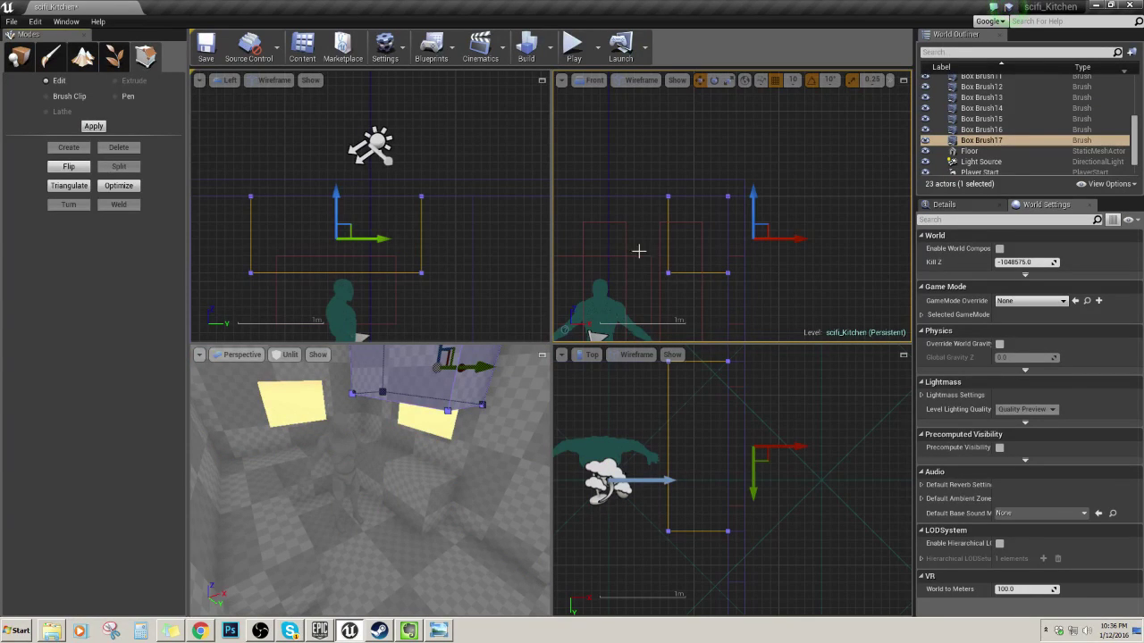
left_click_drag(638, 251, 770, 292)
left_click(679, 242)
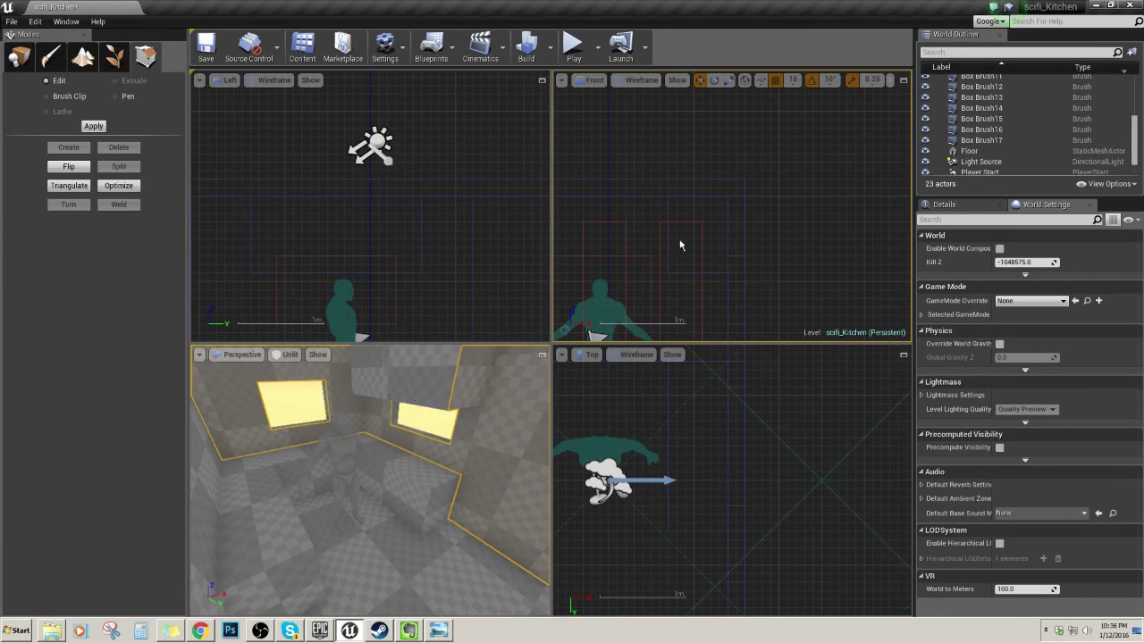
left_click(666, 261)
left_click_drag(653, 261, 786, 295)
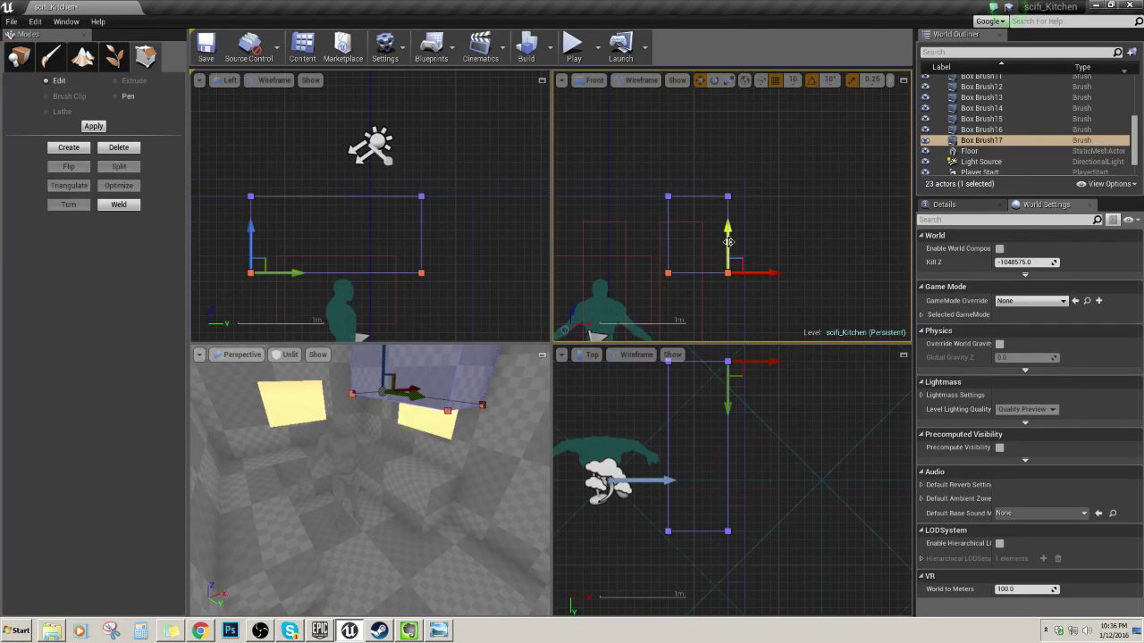
left_click_drag(728, 241, 723, 171)
mouse_move(434, 411)
right_mouse_down()
mouse_move(446, 326)
mouse_move(482, 320)
right_mouse_up()
right_click_drag(766, 193, 768, 235)
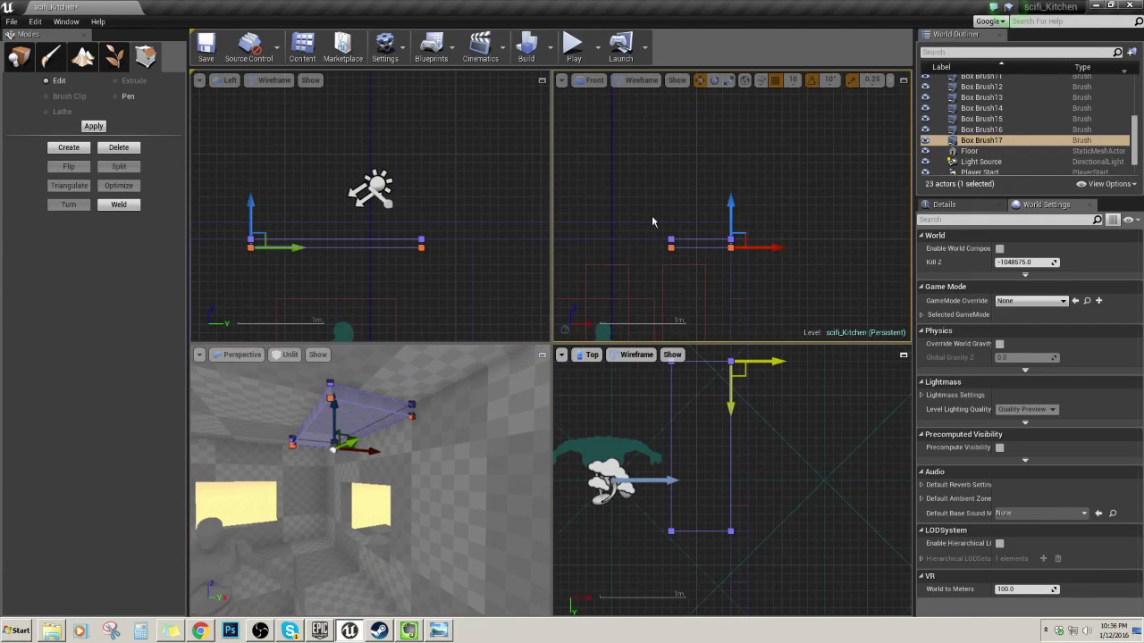
- Narrow the ceiling slab by moving its wall-side vertices inward along the X axis
mouse_move(653, 219)
left_mouse_down()
mouse_move(701, 274)
mouse_move(745, 266)
left_mouse_up()
scroll(737, 296, "up", 3)
right_click_drag(426, 452, 421, 473)
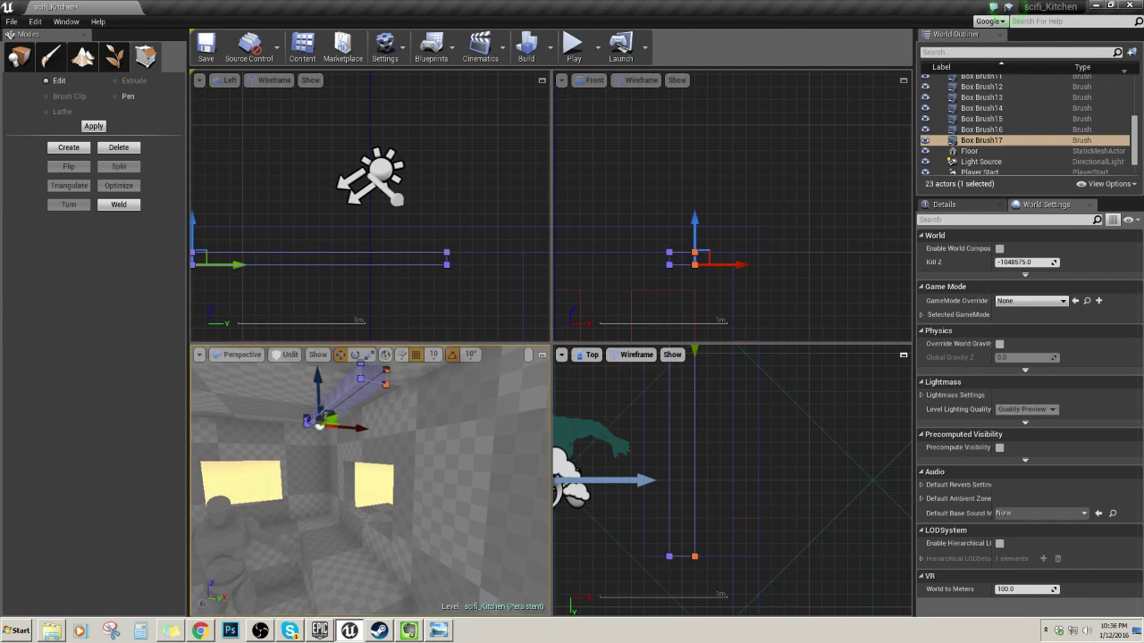
- Shorten the ceiling slab along the Y axis by moving one end's vertices, leaving a small square block
right_click_drag(500, 192, 555, 181)
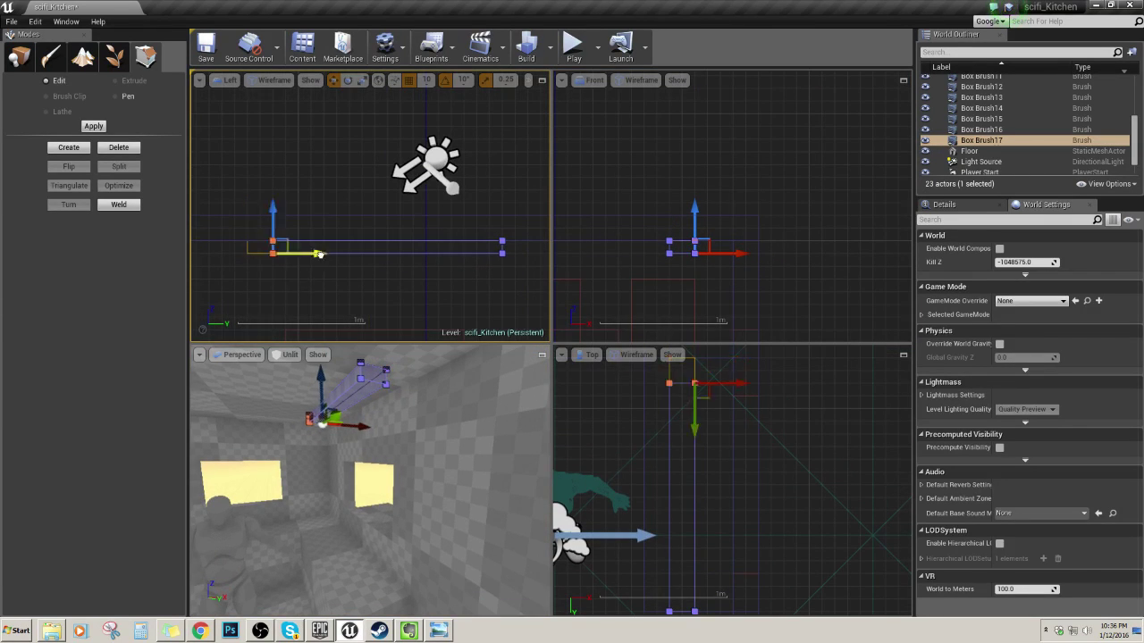
left_click_drag(293, 254, 505, 257)
right_click_drag(388, 425, 421, 456)
right_click_drag(407, 248, 364, 237)
right_click_drag(748, 477, 751, 387)
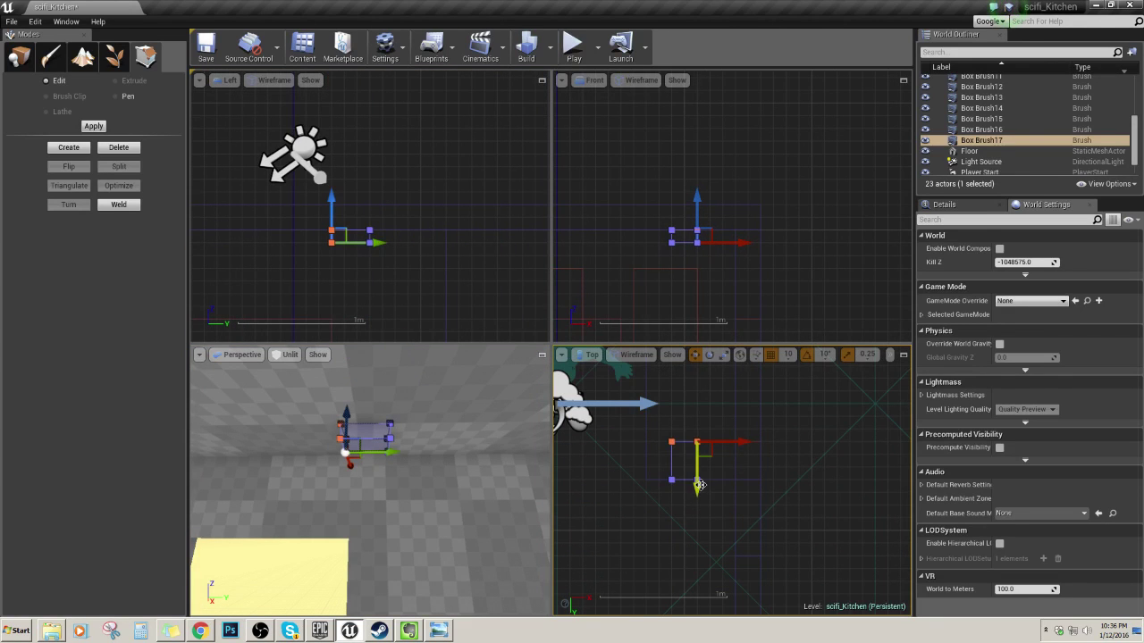
left_click_drag(699, 486, 699, 498)
right_click_drag(404, 414, 404, 446)
- Restore the selection of the small ceiling block and center its pivot on the selection
left_click(351, 501)
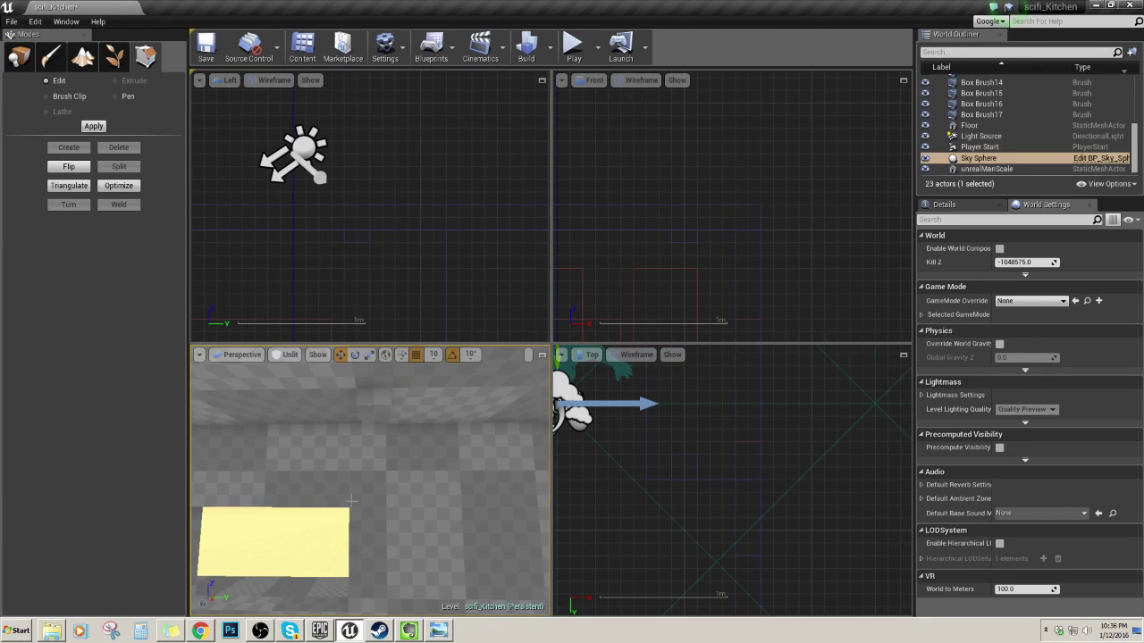
key("ctrl+z")
right_click_drag(352, 501, 352, 502)
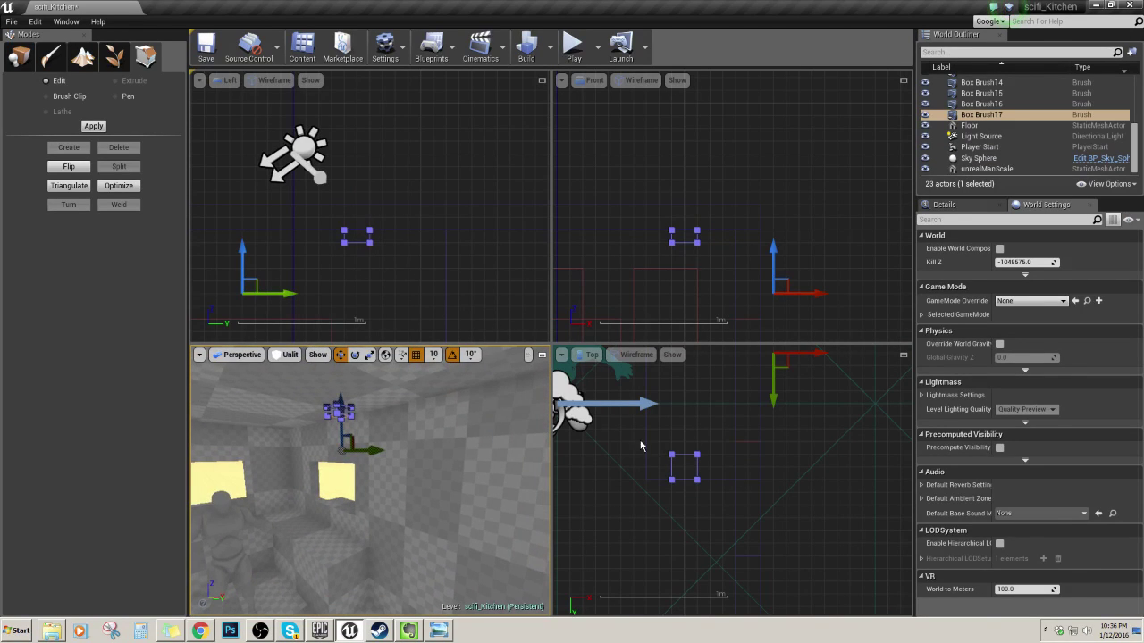
right_click(688, 462)
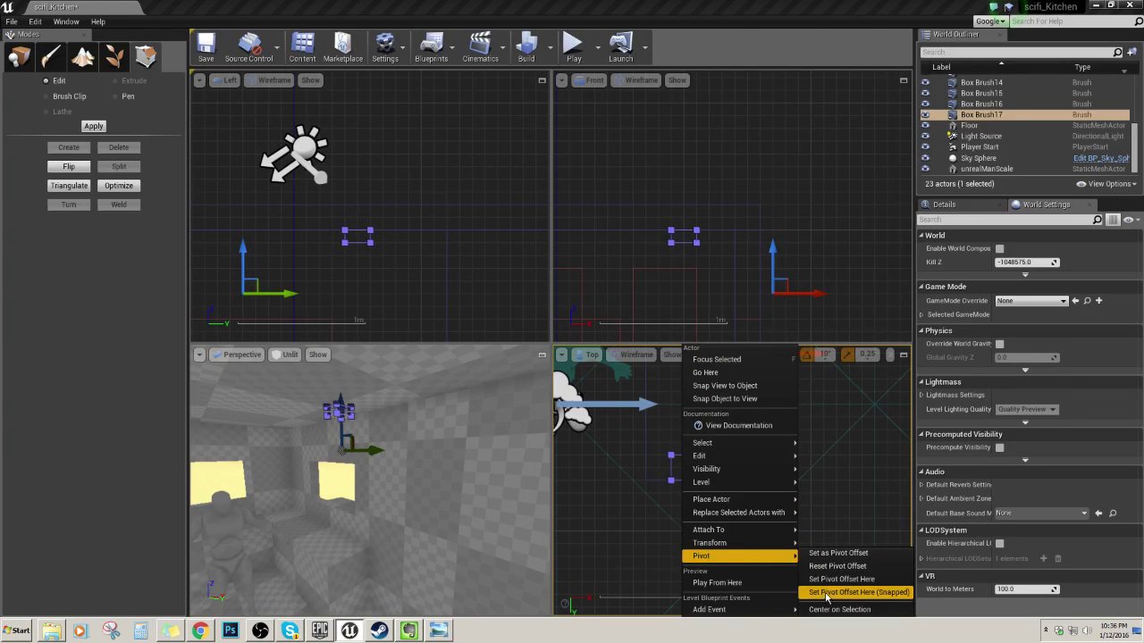
left_click(826, 608)
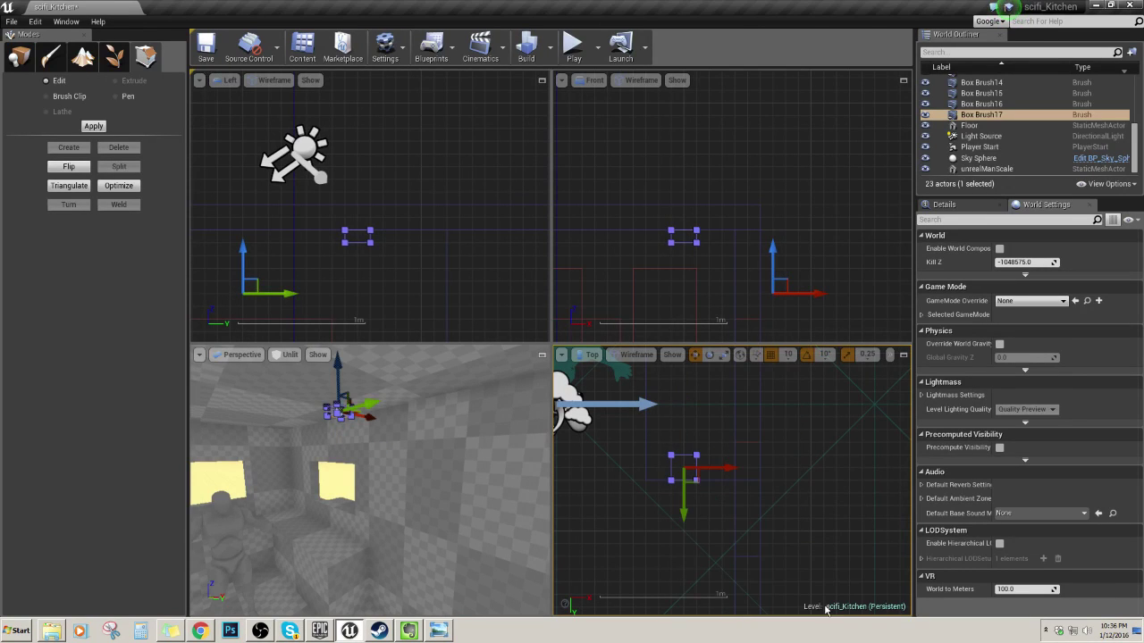
- Set the small ceiling block's pivot offset at its center and move the block along the Y axis
right_click(688, 462)
mouse_move(746, 561)
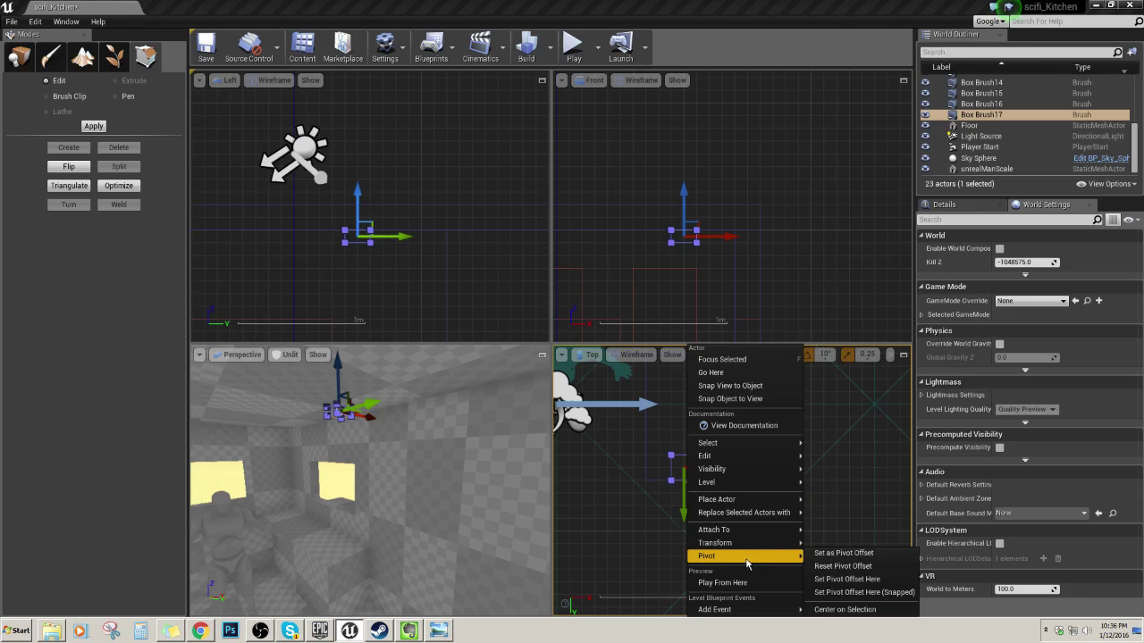
left_click(839, 556)
mouse_move(373, 399)
right_mouse_down()
mouse_move(358, 407)
mouse_move(384, 384)
mouse_move(370, 415)
right_mouse_up()
left_click(414, 494)
left_click(401, 426)
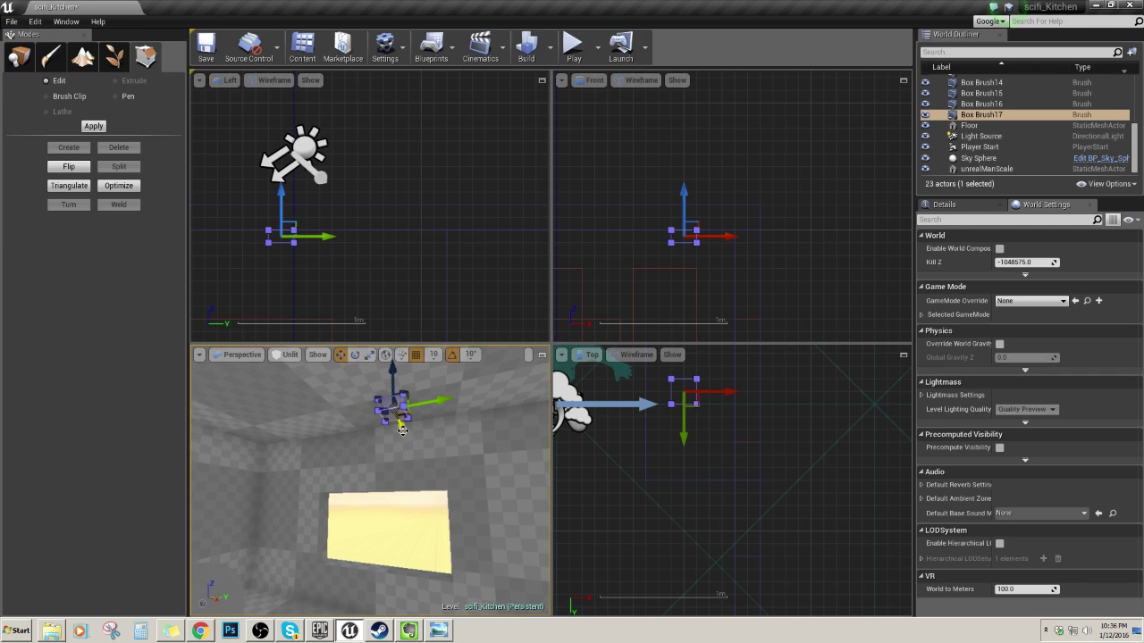
right_click_drag(427, 475, 428, 475)
- Check the kitchen concept image and briefly play-test the level in the editor
left_click(438, 630)
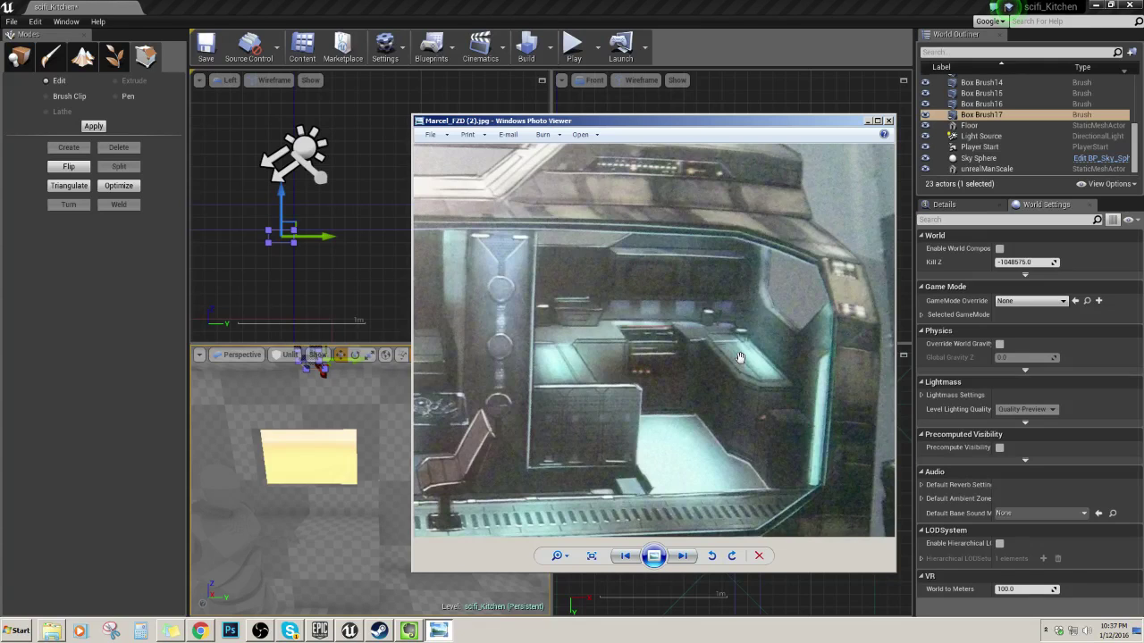
left_click(573, 47)
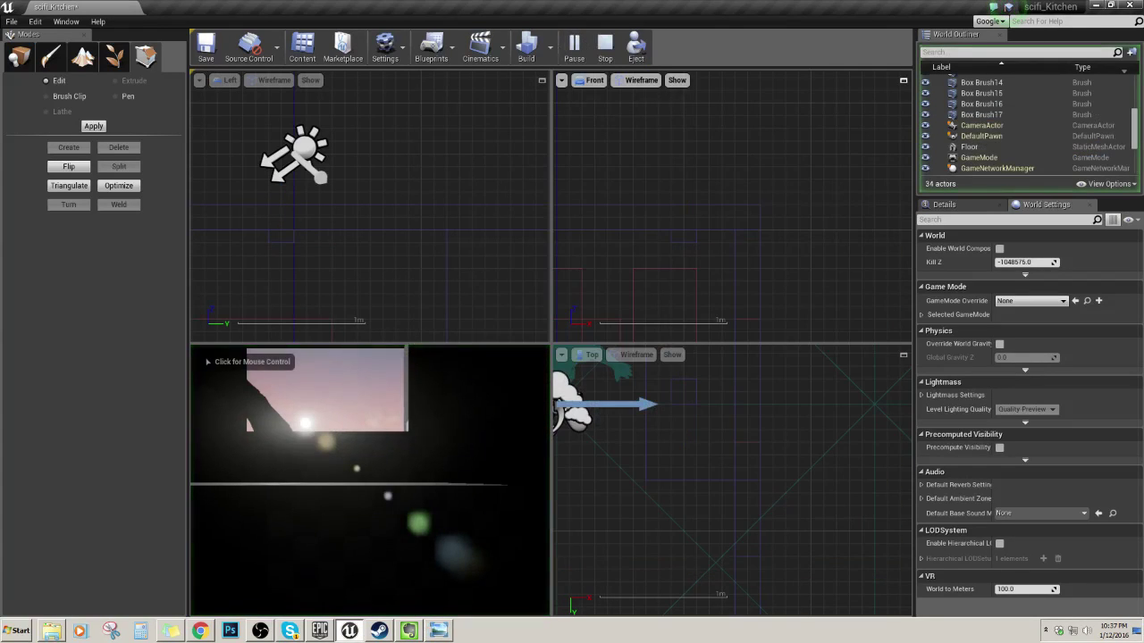
key("Escape")
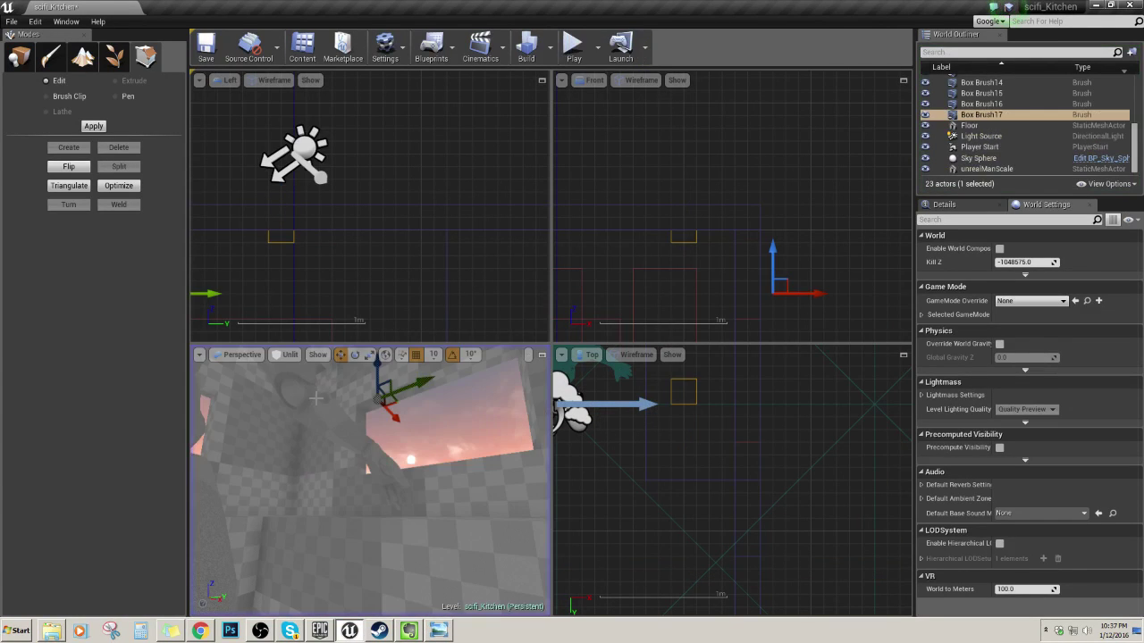
mouse_move(395, 458)
right_mouse_down()
mouse_move(420, 456)
mouse_move(374, 477)
mouse_move(371, 450)
mouse_move(367, 463)
mouse_move(413, 461)
right_mouse_up()
- Stretch the ceiling block into a long strip by moving the vertices at one end along the Y axis
left_click(692, 401)
left_click(696, 390)
right_click_drag(346, 278, 442, 304)
right_click_drag(685, 452, 742, 504)
scroll(697, 382, "down", 7)
scroll(755, 451, "up", 2)
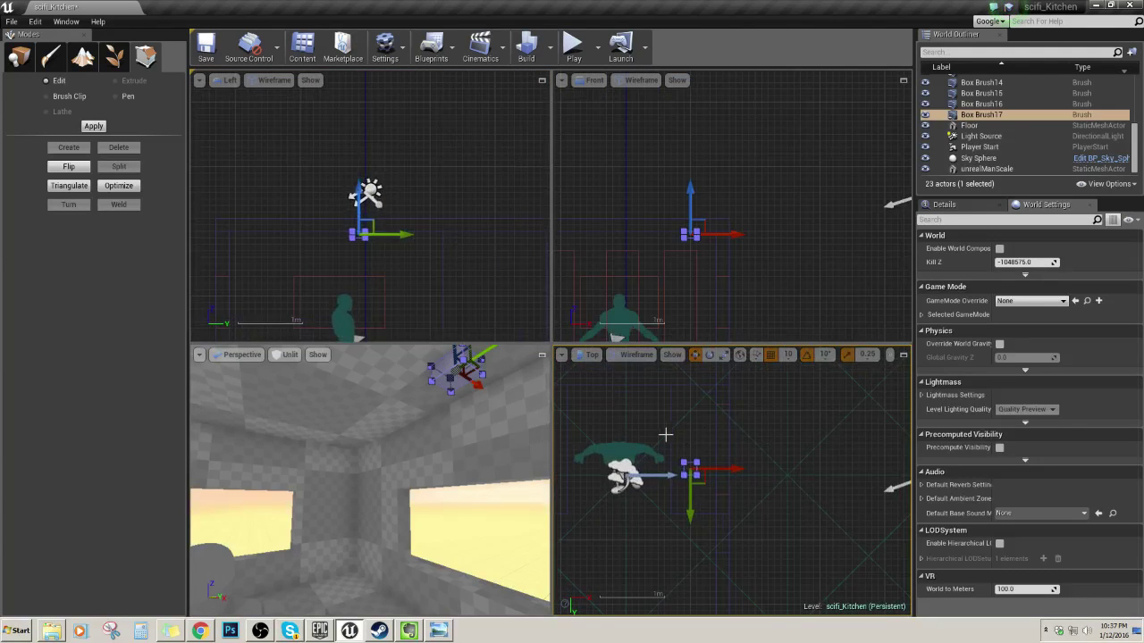
left_click_drag(661, 431, 719, 479)
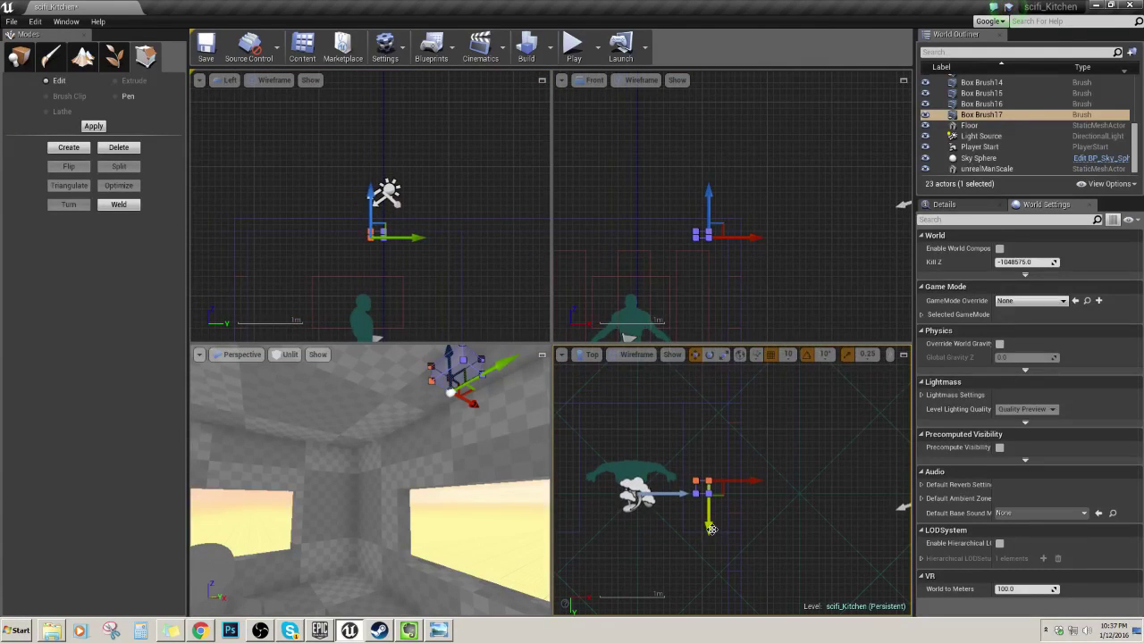
left_click_drag(709, 525, 711, 457)
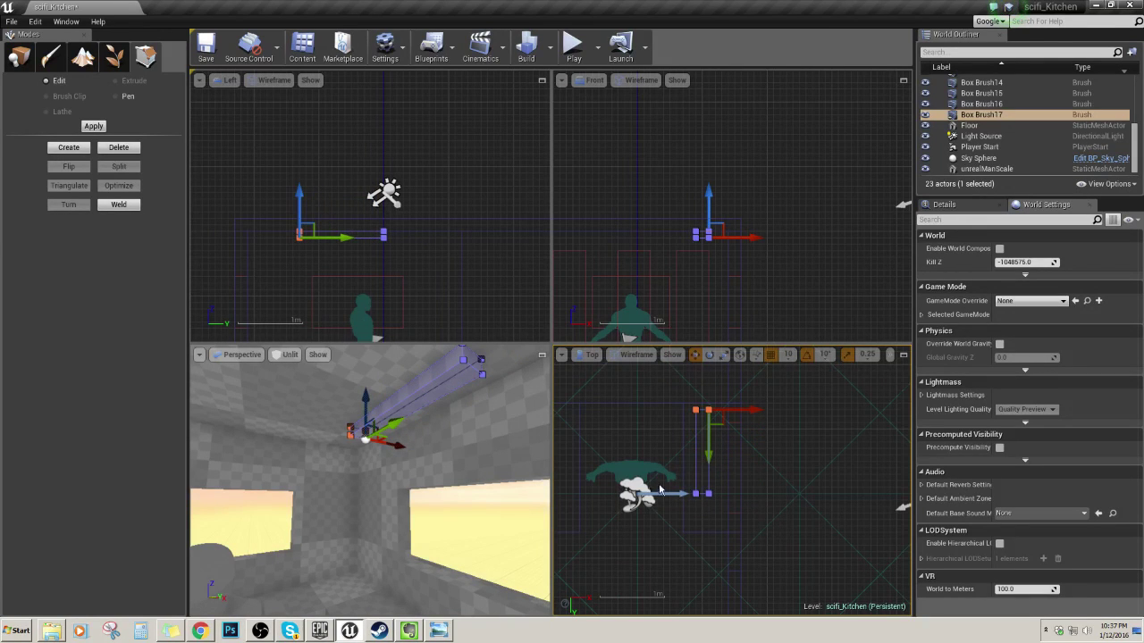
- Shift the whole ceiling strip by a small snap step along both the Y and X axes
left_click(708, 469)
left_click(697, 449)
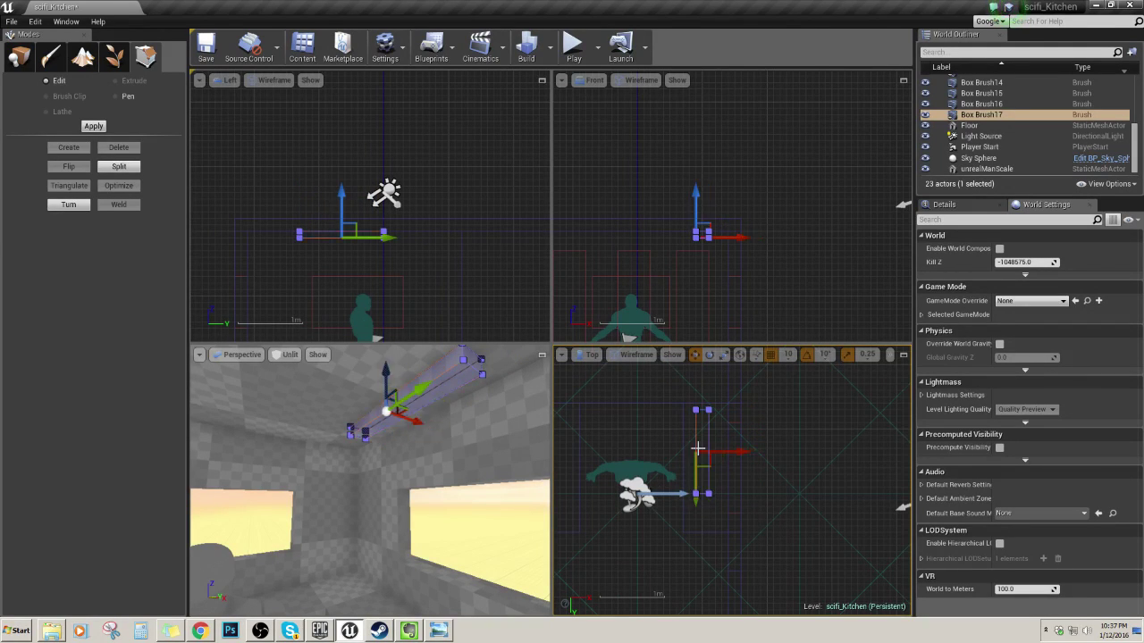
left_click(740, 413)
left_click(709, 434)
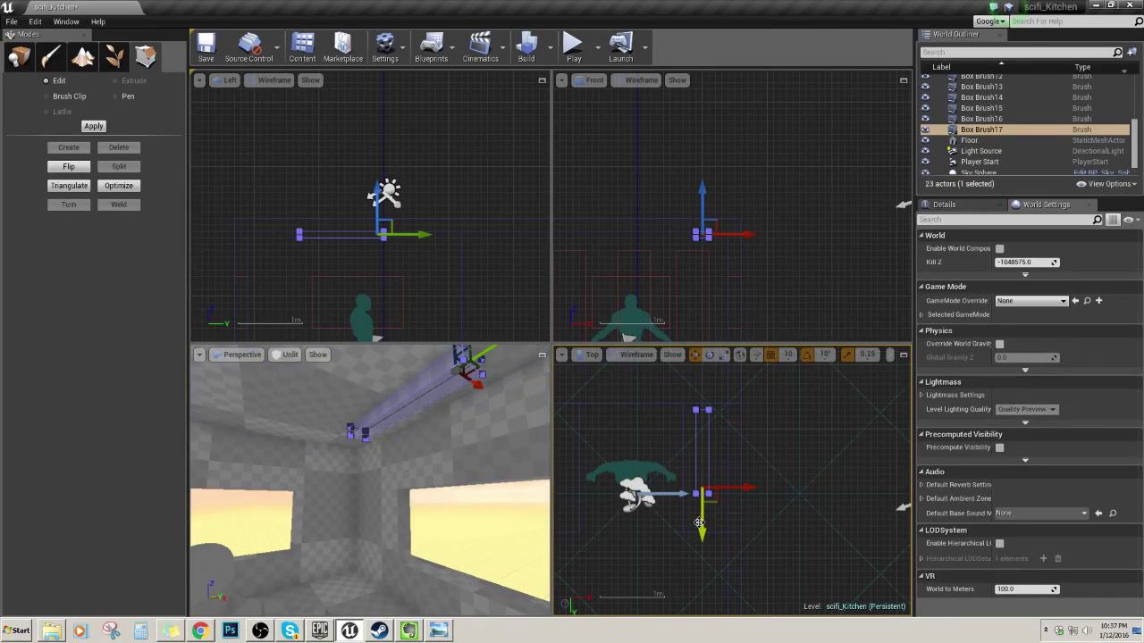
left_click_drag(704, 533, 703, 546)
left_click_drag(744, 502, 751, 503)
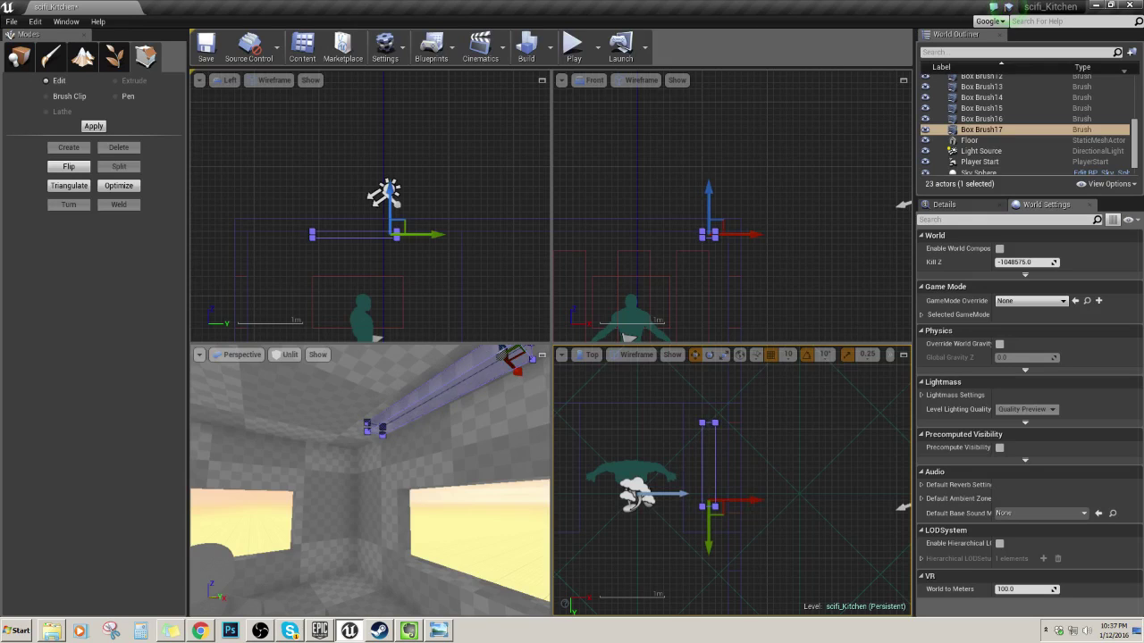
- Leave geometry editing, duplicate the ceiling strip, and move the copy along the X axis to the opposite side of the room
key("Escape")
mouse_move(447, 491)
right_mouse_down()
mouse_move(407, 446)
mouse_move(405, 461)
mouse_move(351, 450)
right_mouse_up()
left_click(405, 461)
left_click(19, 55)
right_click_drag(407, 505, 416, 514)
right_click_drag(697, 484, 763, 471)
key("ctrl+w")
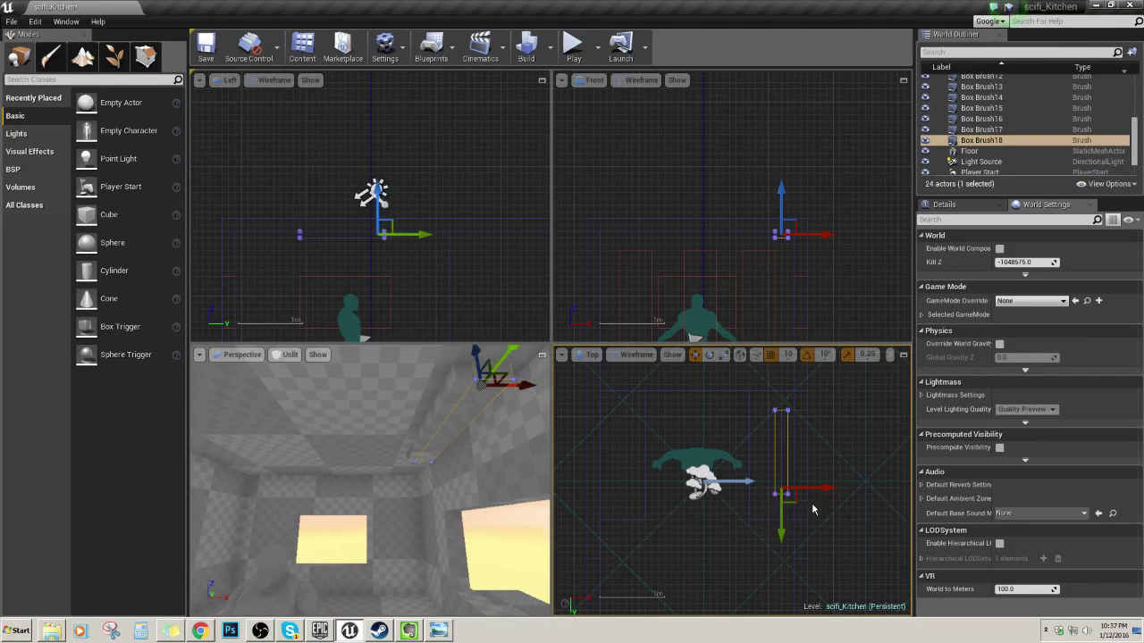
left_click_drag(824, 494, 660, 492)
- Inspect the copied ceiling strip from inside the room and compare the blockout with the concept image
mouse_move(438, 503)
right_mouse_down()
mouse_move(358, 498)
mouse_move(295, 527)
right_mouse_up()
right_click(388, 476)
right_click_drag(328, 428, 355, 445)
left_click(430, 465)
right_click_drag(428, 465, 420, 456)
left_click(367, 376)
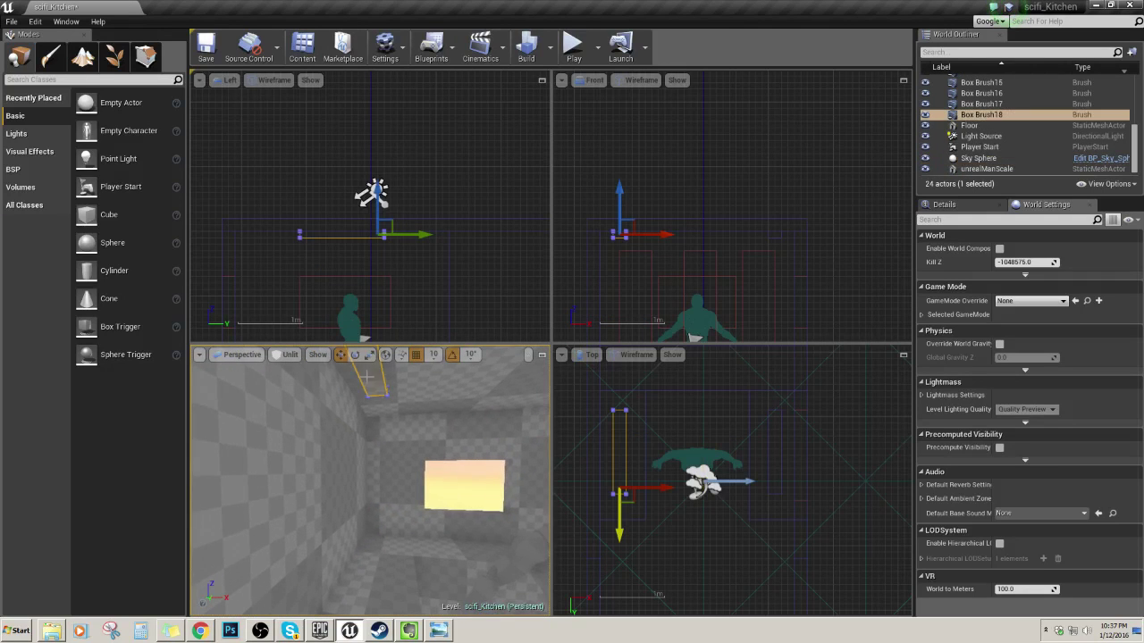
right_click_drag(366, 376, 398, 375)
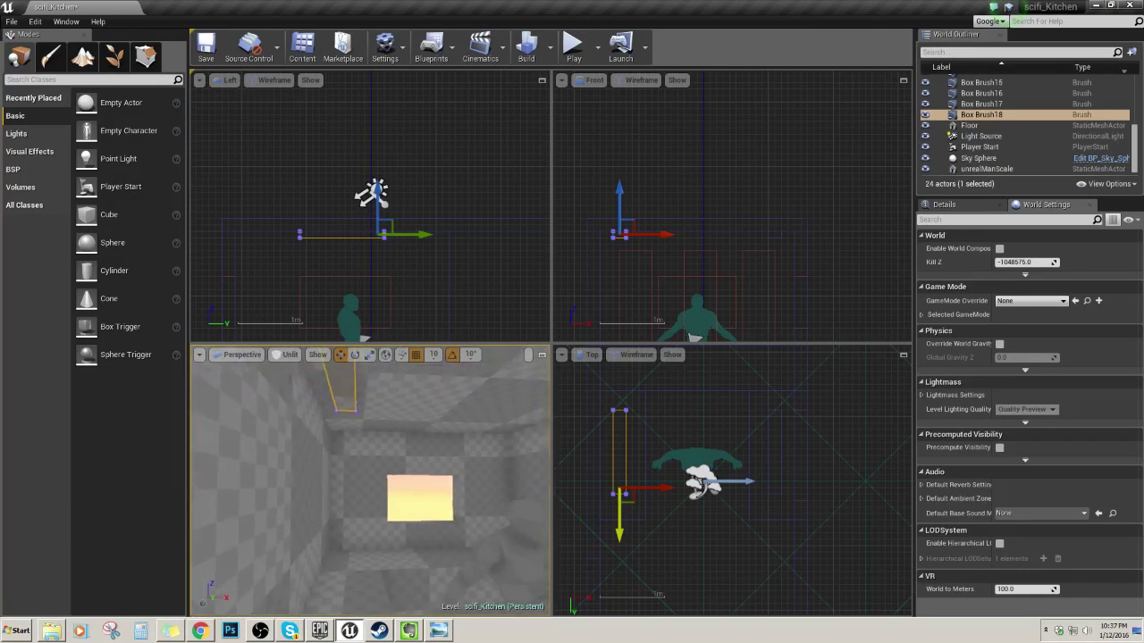
key("d")
right_click_drag(411, 531, 420, 514)
key("w")
left_click(438, 630)
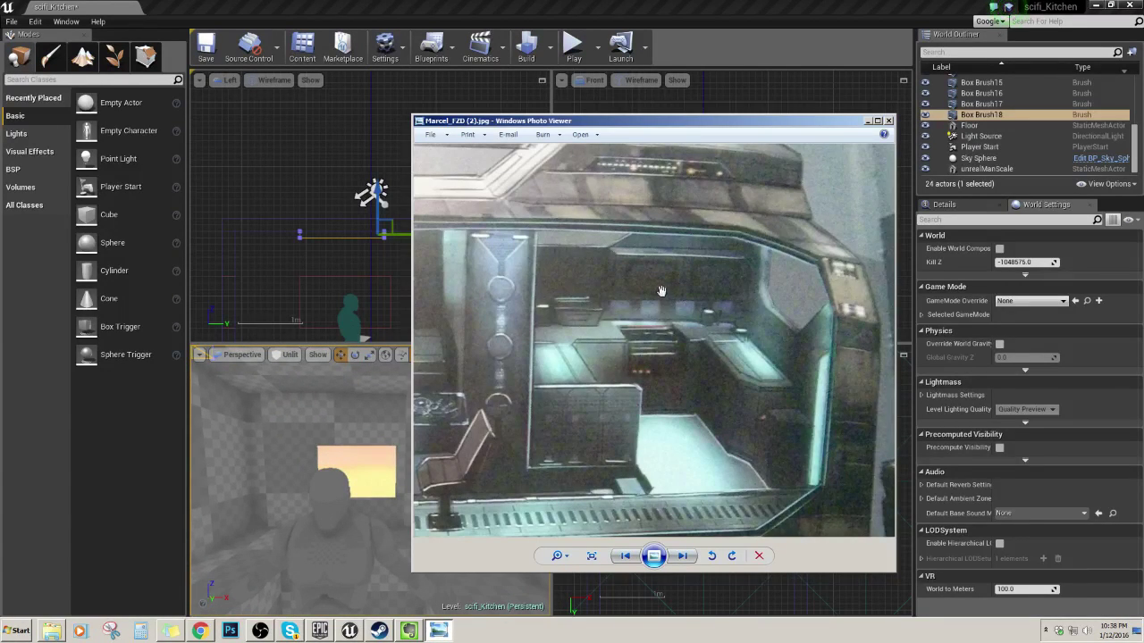
left_click(348, 471)
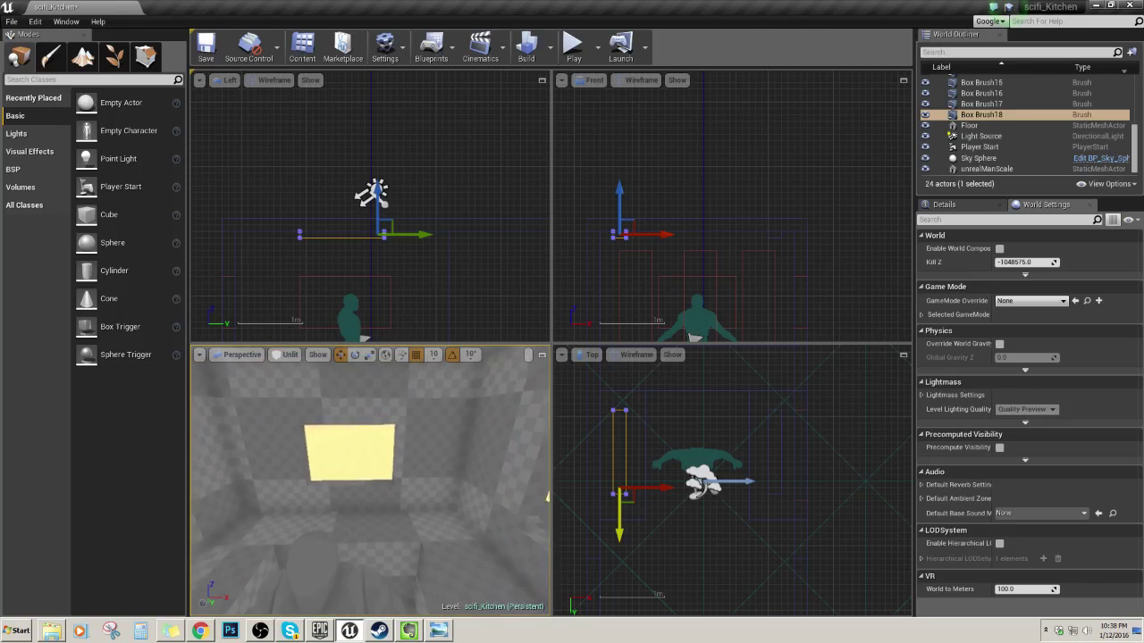
mouse_move(371, 480)
right_mouse_down()
mouse_move(371, 496)
mouse_move(326, 496)
mouse_move(349, 491)
mouse_move(366, 528)
mouse_move(318, 518)
mouse_move(353, 505)
mouse_move(300, 398)
right_mouse_up()
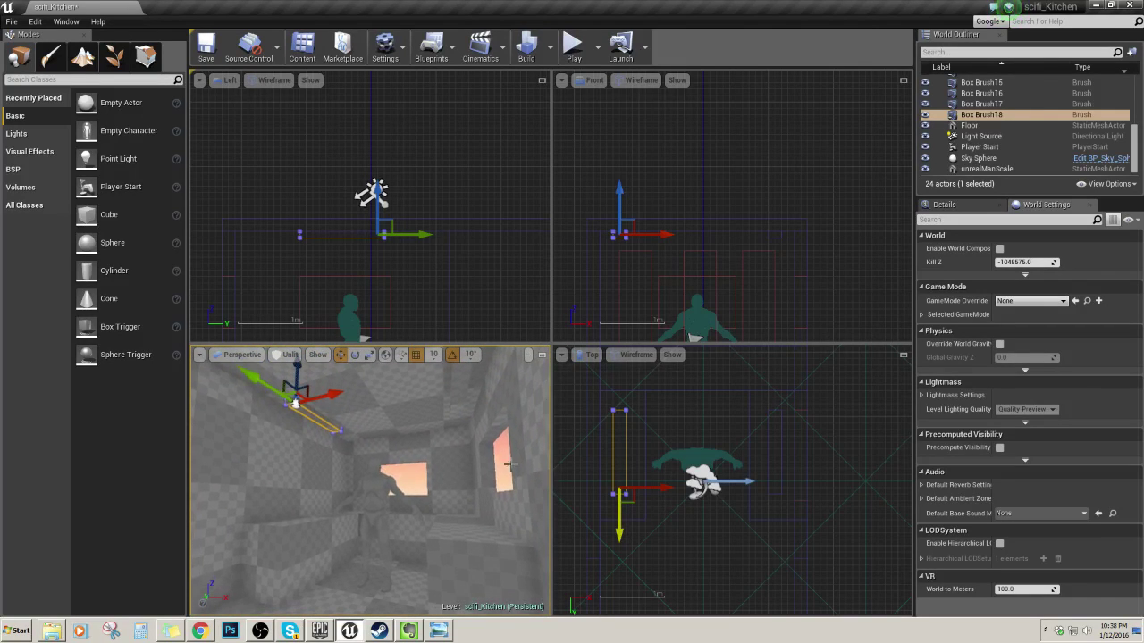
- Maximize the perspective viewport and examine the counters, windows and ceiling against the concept image
left_click(542, 354)
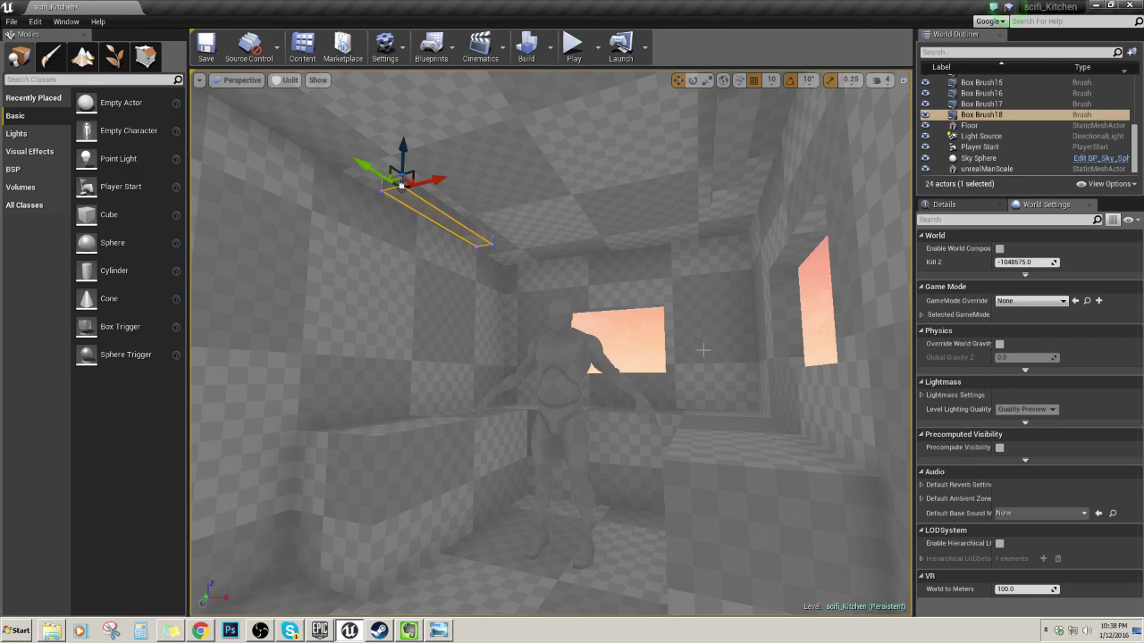
left_click(619, 319)
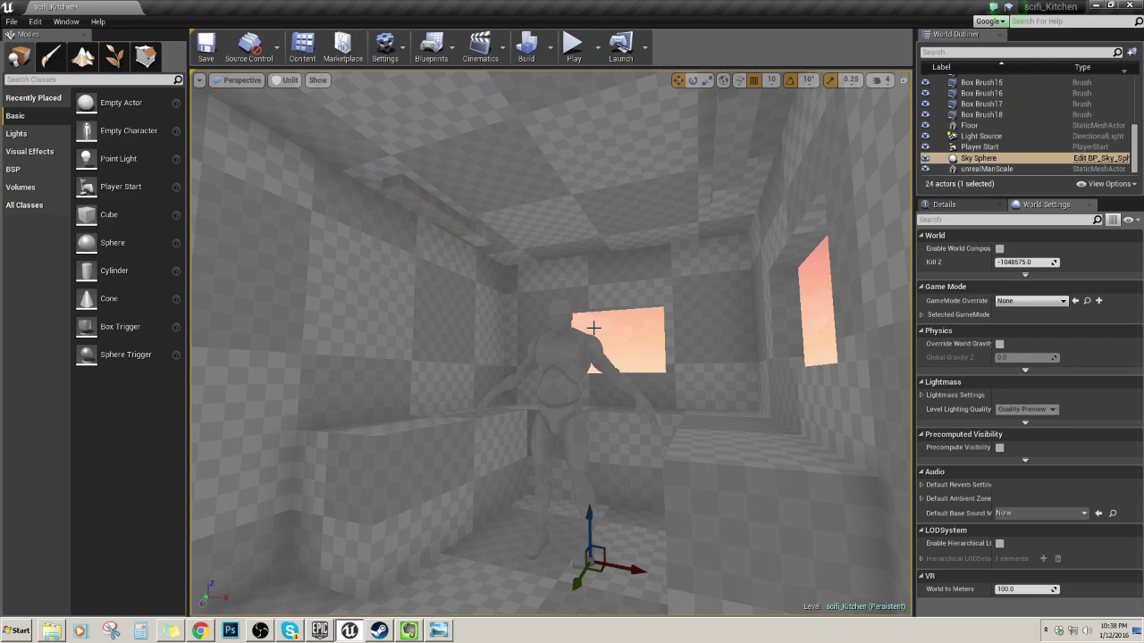
key("Escape")
mouse_move(551, 282)
right_mouse_down()
mouse_move(490, 193)
mouse_move(559, 269)
mouse_move(640, 410)
mouse_move(576, 387)
mouse_move(576, 436)
mouse_move(562, 401)
mouse_move(547, 400)
right_mouse_up()
left_click(531, 221)
left_click(575, 387)
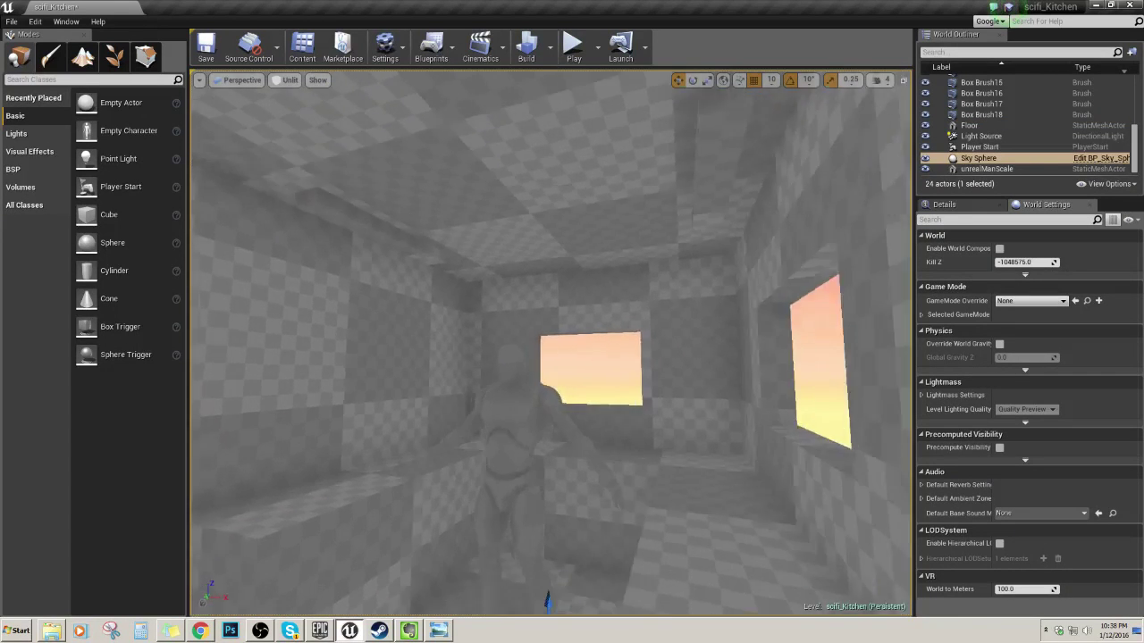
right_click_drag(442, 295, 574, 373)
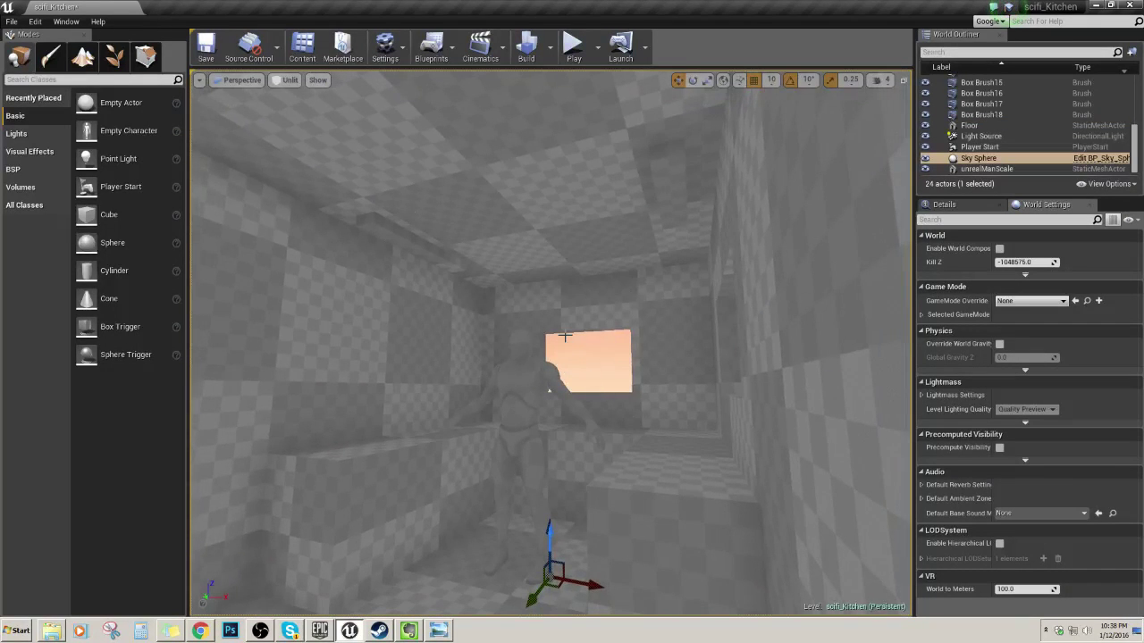
right_click_drag(445, 454, 442, 430)
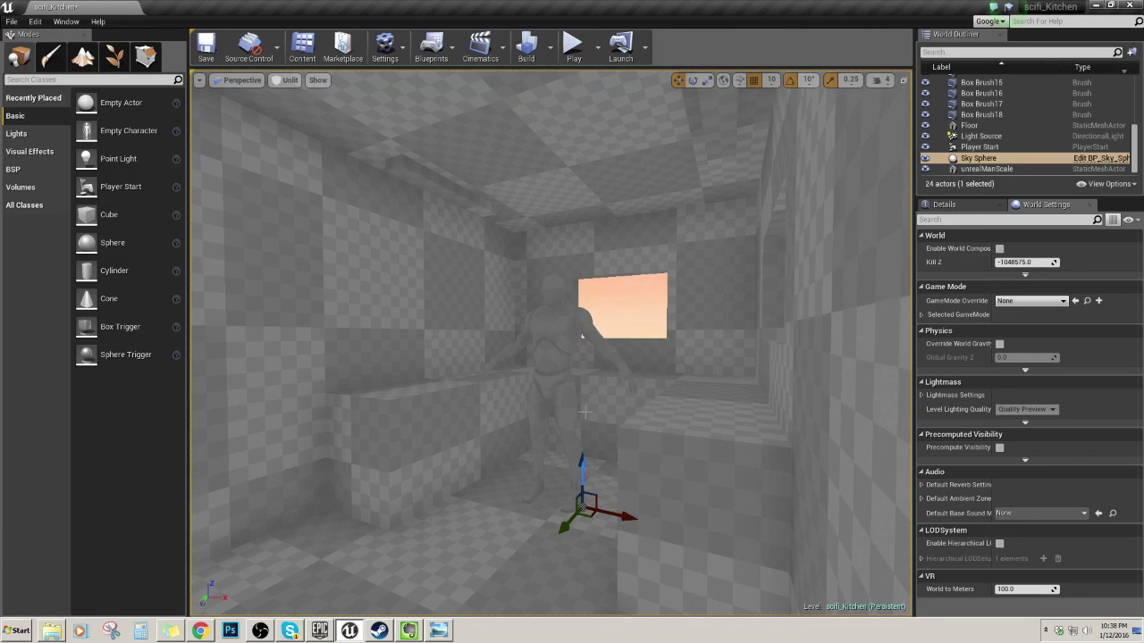
mouse_move(712, 392)
right_mouse_down()
mouse_move(750, 393)
mouse_move(691, 391)
right_mouse_up()
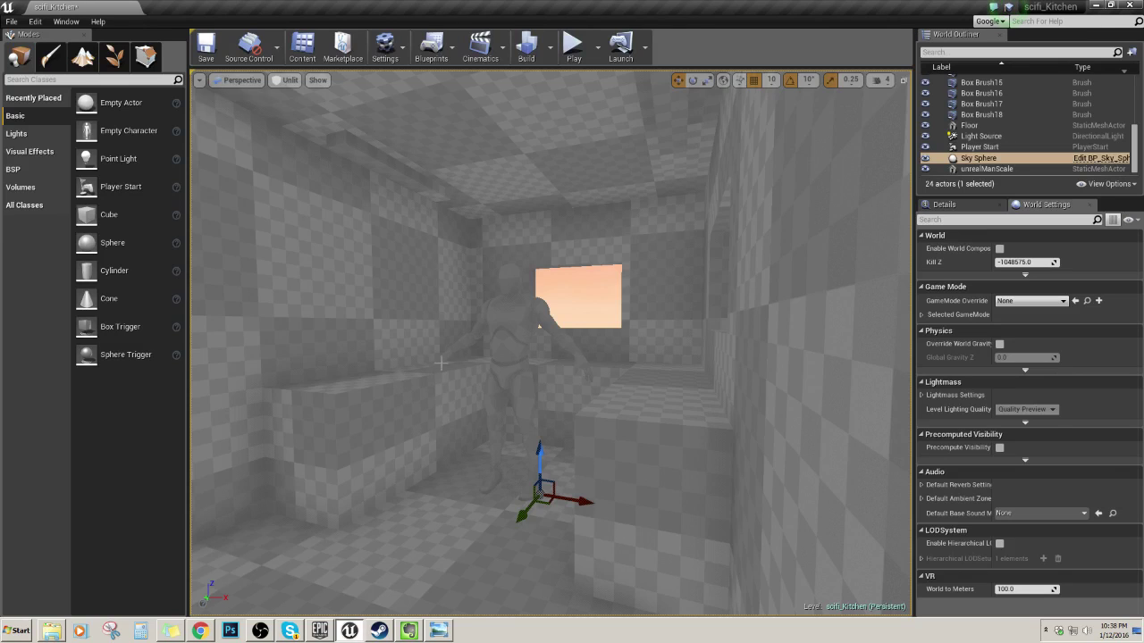
mouse_move(444, 405)
right_mouse_down()
mouse_move(422, 383)
mouse_move(444, 408)
right_mouse_up()
right_click(442, 406)
left_click(437, 632)
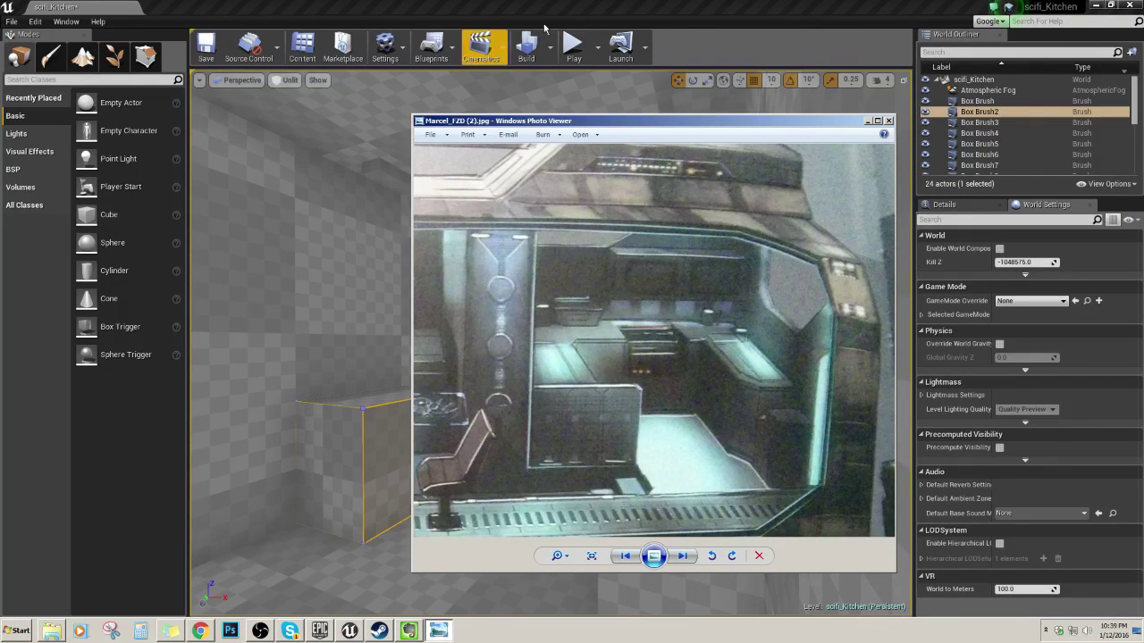
left_click(571, 14)
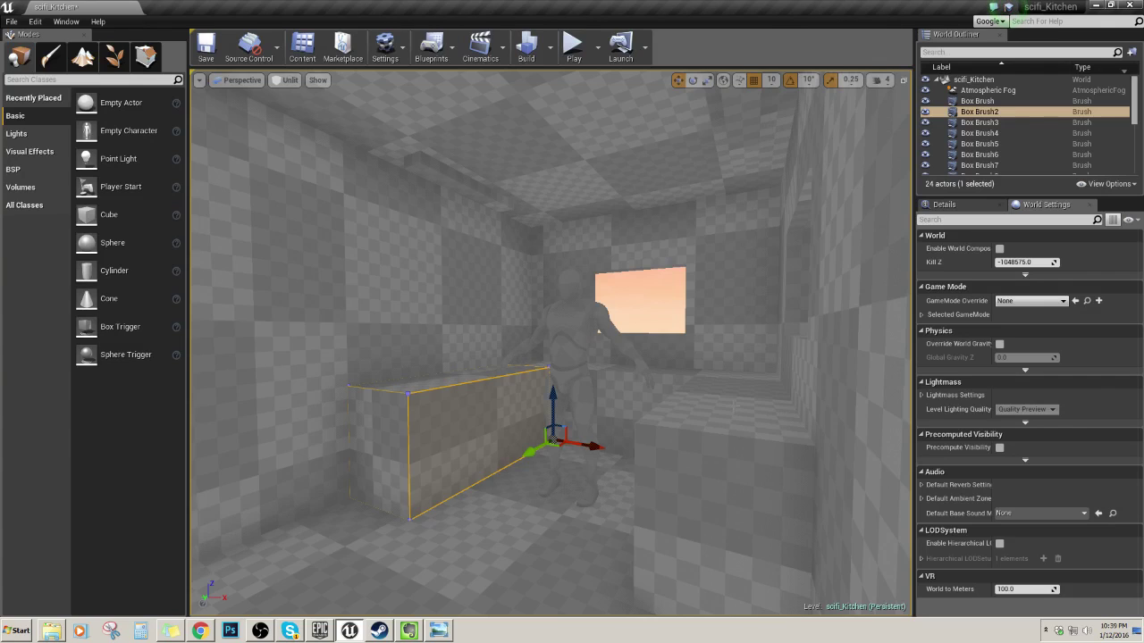
mouse_move(550, 343)
right_mouse_down()
mouse_move(755, 347)
mouse_move(710, 345)
mouse_move(658, 367)
right_mouse_up()
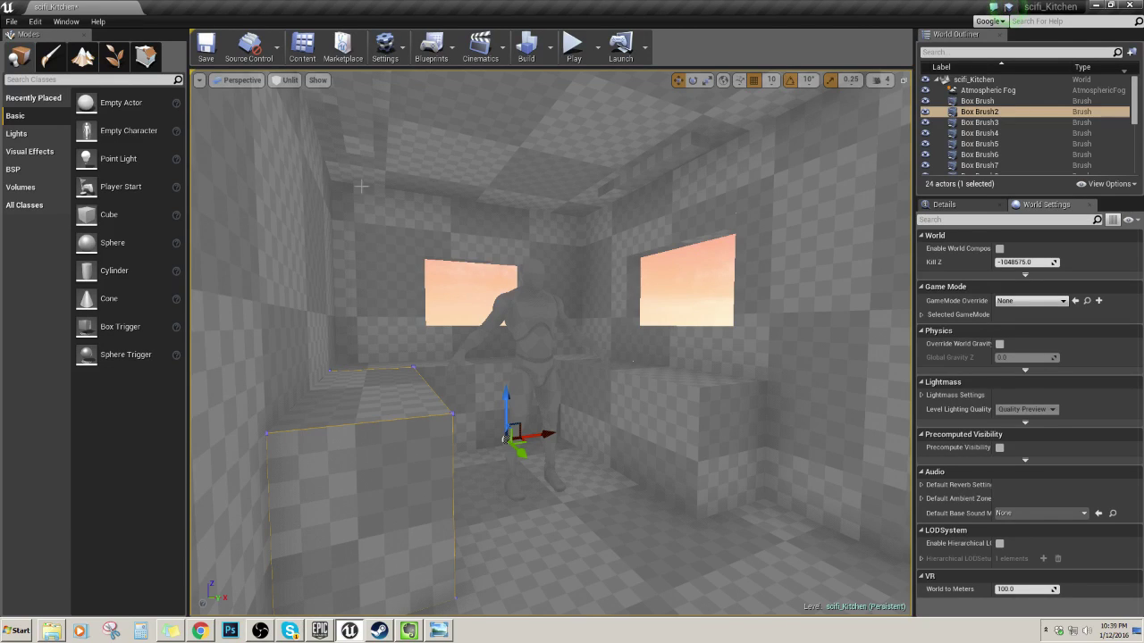
- Select the ceiling strips on both sides of the room in turn and examine their placement
left_click(433, 192)
left_click(369, 139)
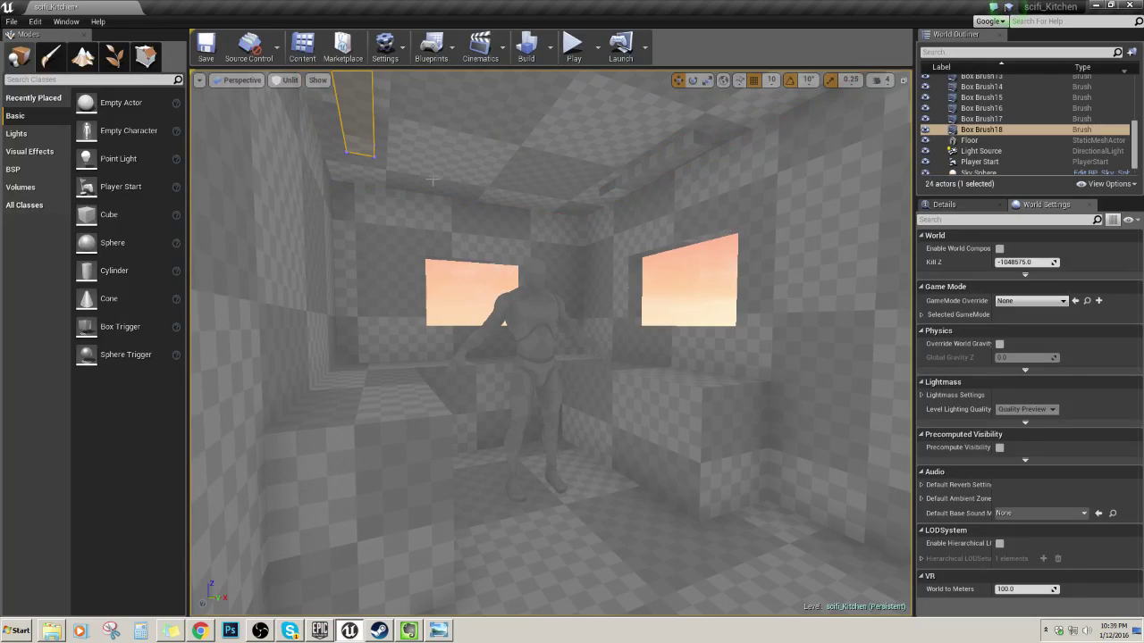
left_click(638, 168)
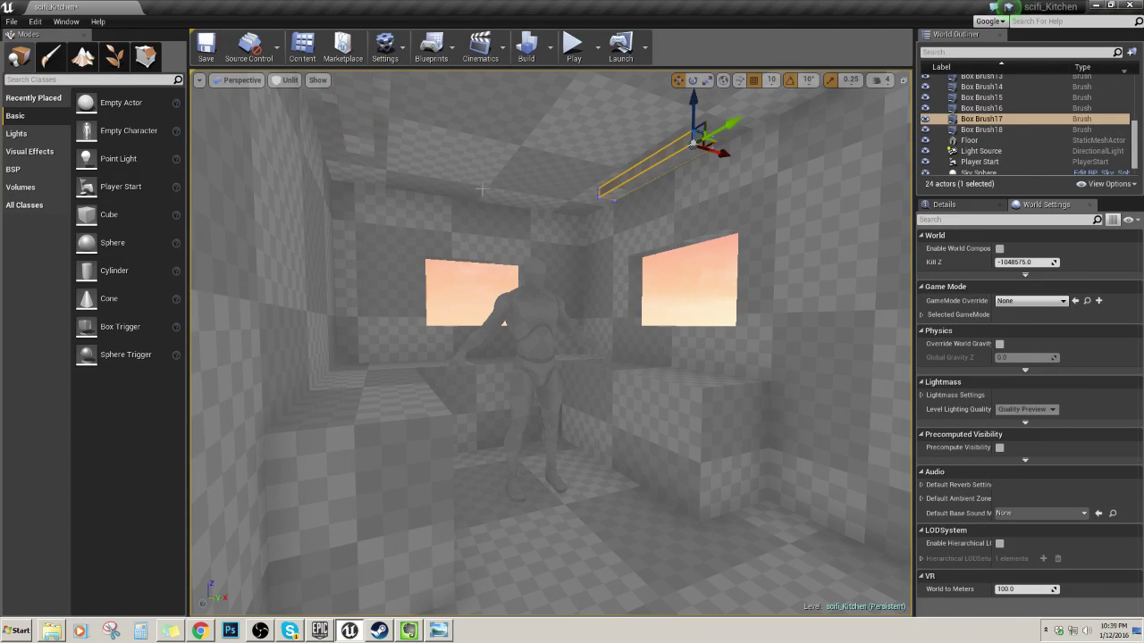
left_click(363, 137)
mouse_move(450, 196)
right_mouse_down()
mouse_move(445, 148)
mouse_move(461, 152)
mouse_move(420, 192)
mouse_move(510, 189)
right_mouse_up()
left_click(565, 127)
mouse_move(564, 127)
right_mouse_down()
mouse_move(670, 116)
mouse_move(724, 81)
right_mouse_up()
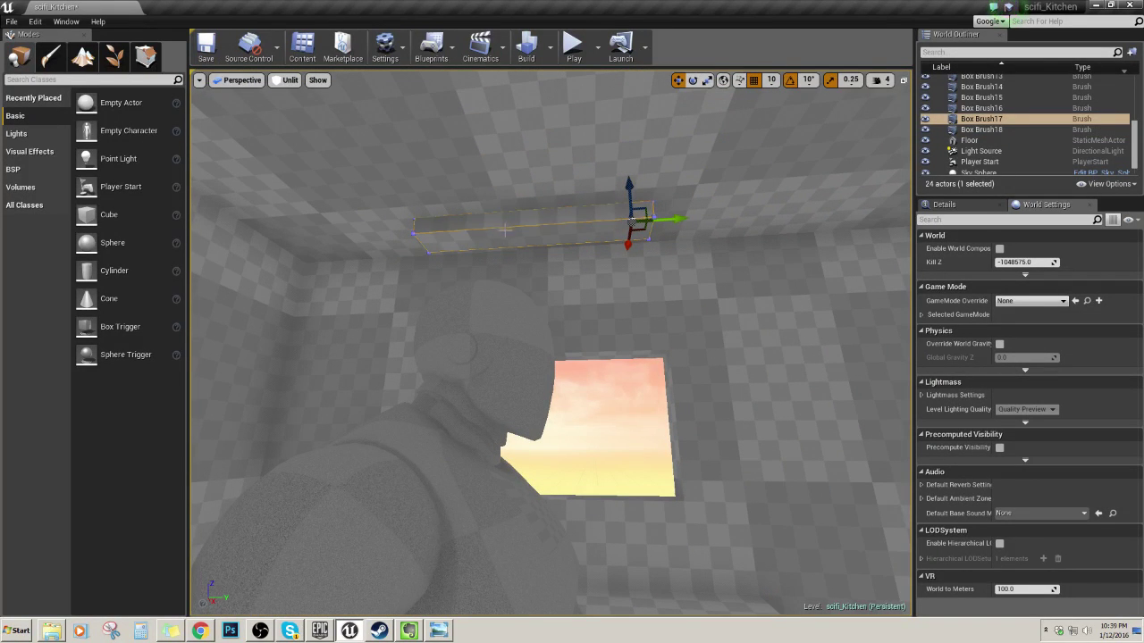
key("ctrl+z")
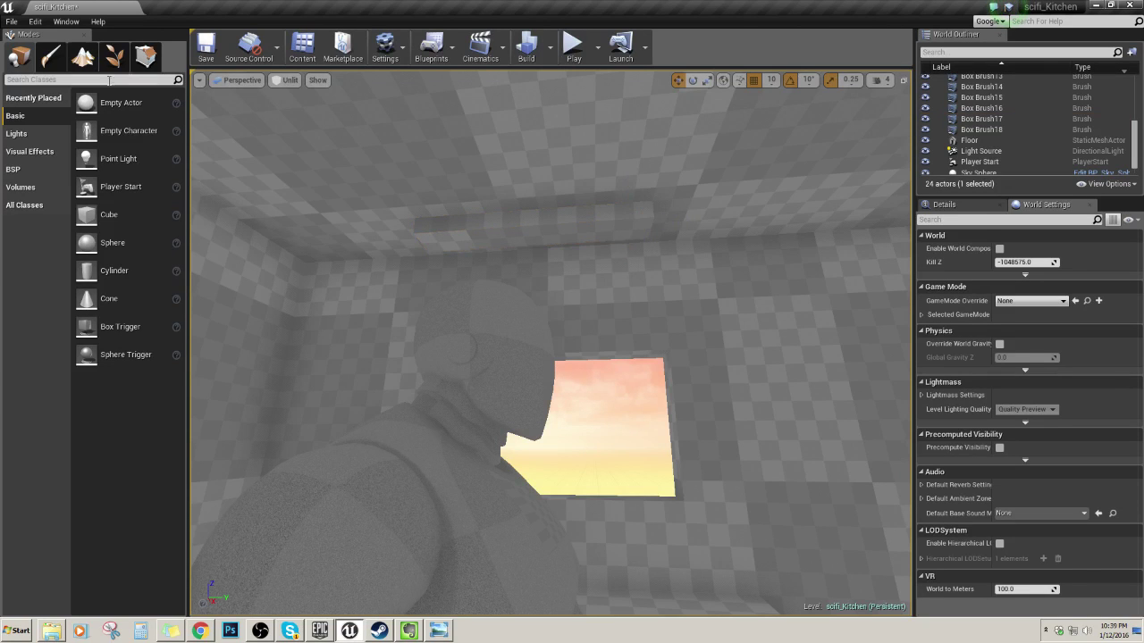
- Restore the four-viewport layout and duplicate the window-side ceiling strip, offsetting the copy along the Y axis
left_click(901, 81)
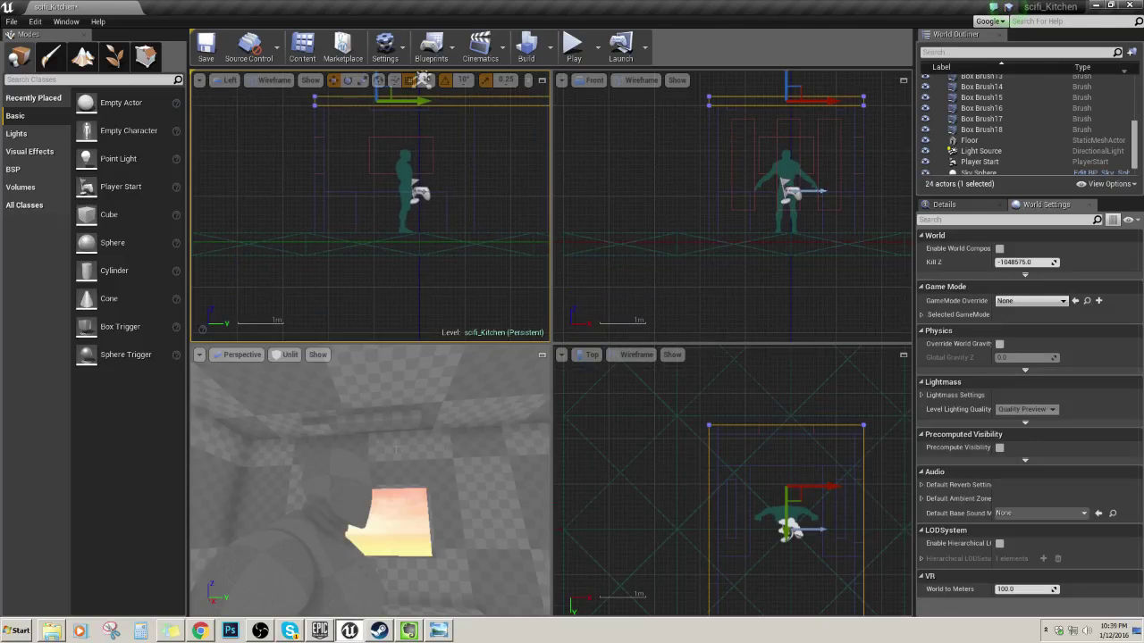
mouse_move(397, 449)
right_mouse_down()
mouse_move(348, 469)
mouse_move(429, 465)
right_mouse_up()
left_click(335, 403)
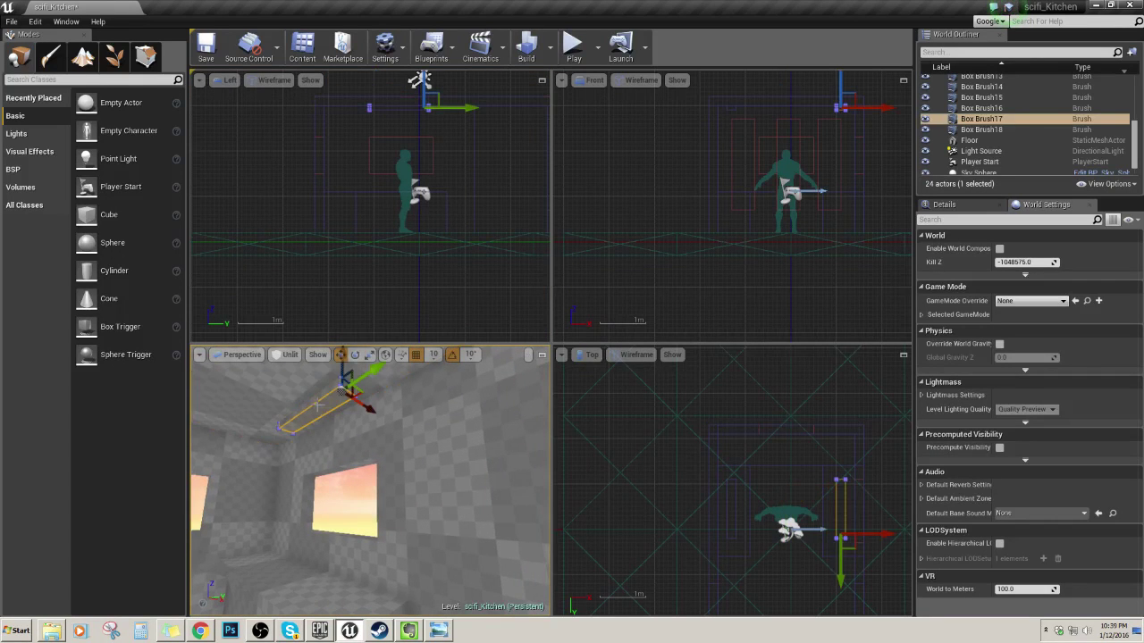
right_click_drag(840, 498, 792, 444)
scroll(726, 460, "up", 2)
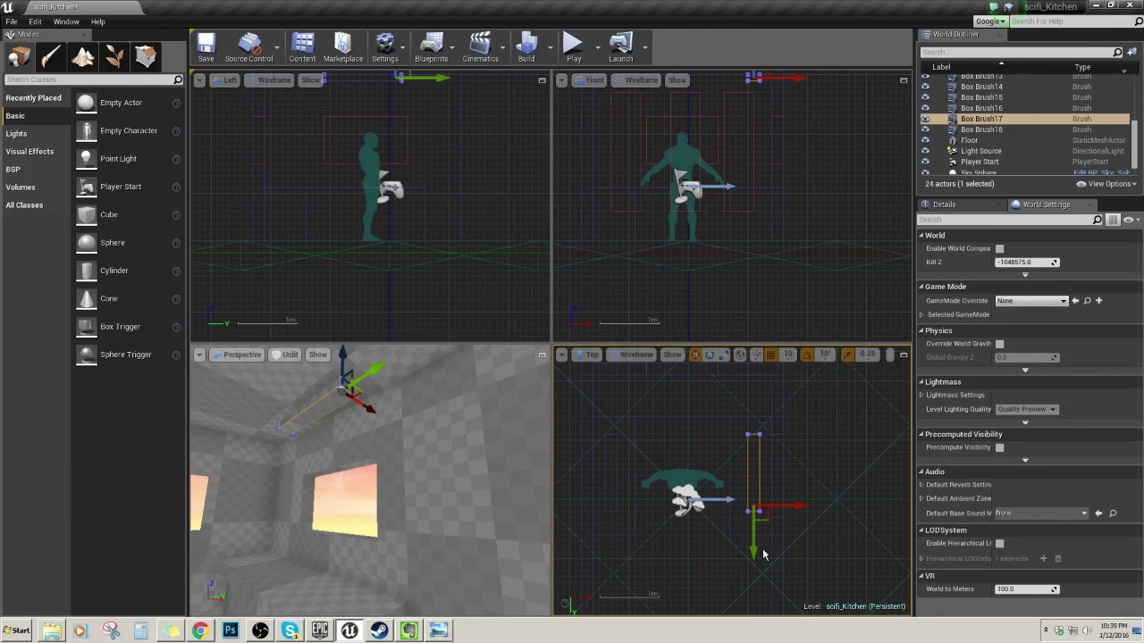
left_click_drag(755, 550, 753, 490, "alt")
- Select the duplicated ceiling strip's near-end vertices in geometry editing and shorten the strip along the Y axis
right_click_drag(675, 441, 694, 504)
left_click_drag(736, 499, 790, 542)
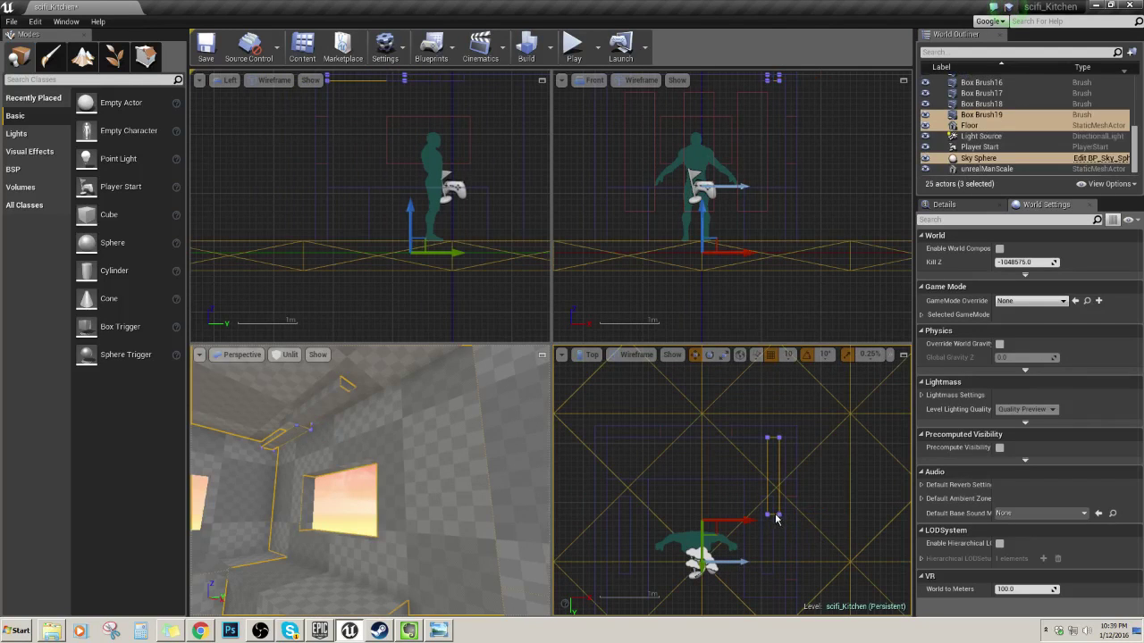
left_click(778, 478)
left_click(146, 56)
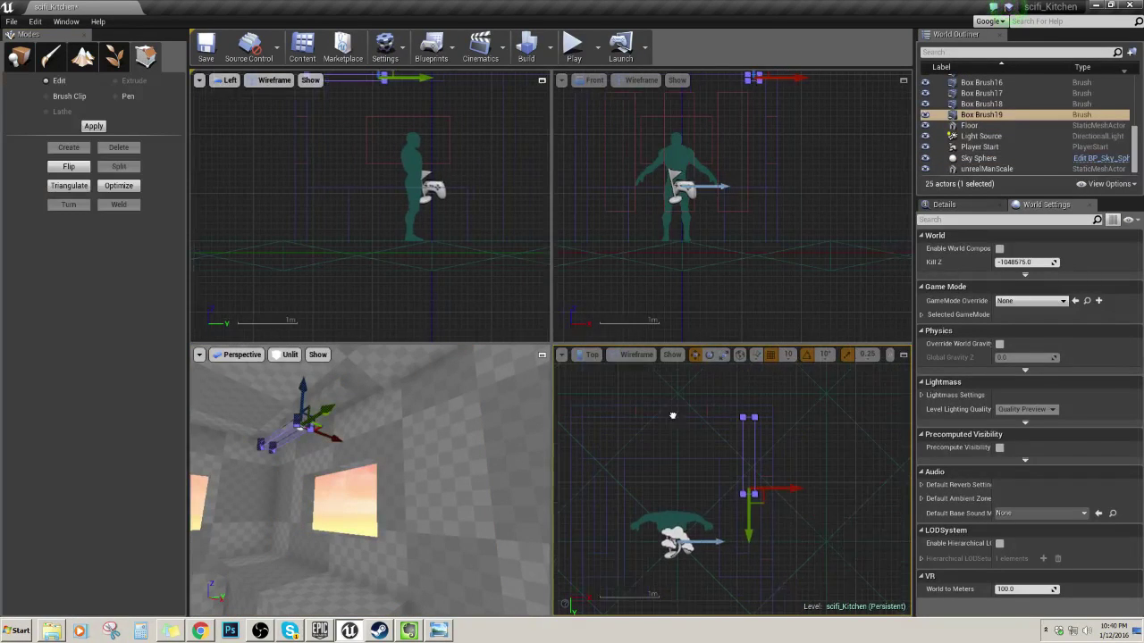
left_click_drag(745, 539, 747, 492)
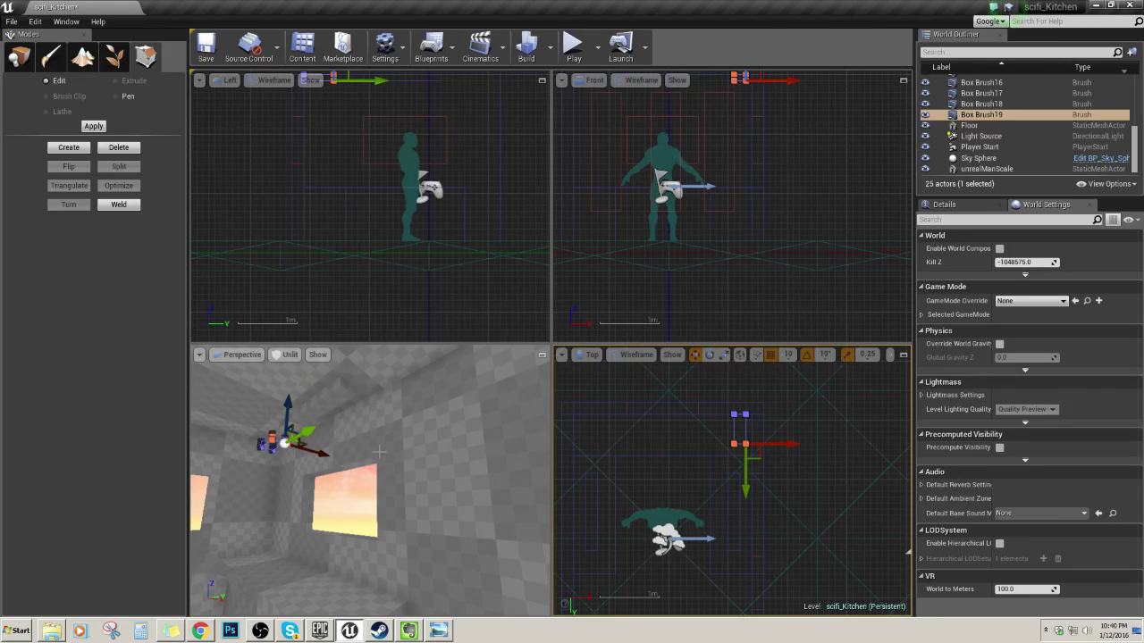
- Try lowering only the end vertices of the shortened strip, and undo that move
right_click_drag(379, 452, 345, 450)
right_click_drag(695, 390, 707, 462)
right_click_drag(735, 198, 736, 339)
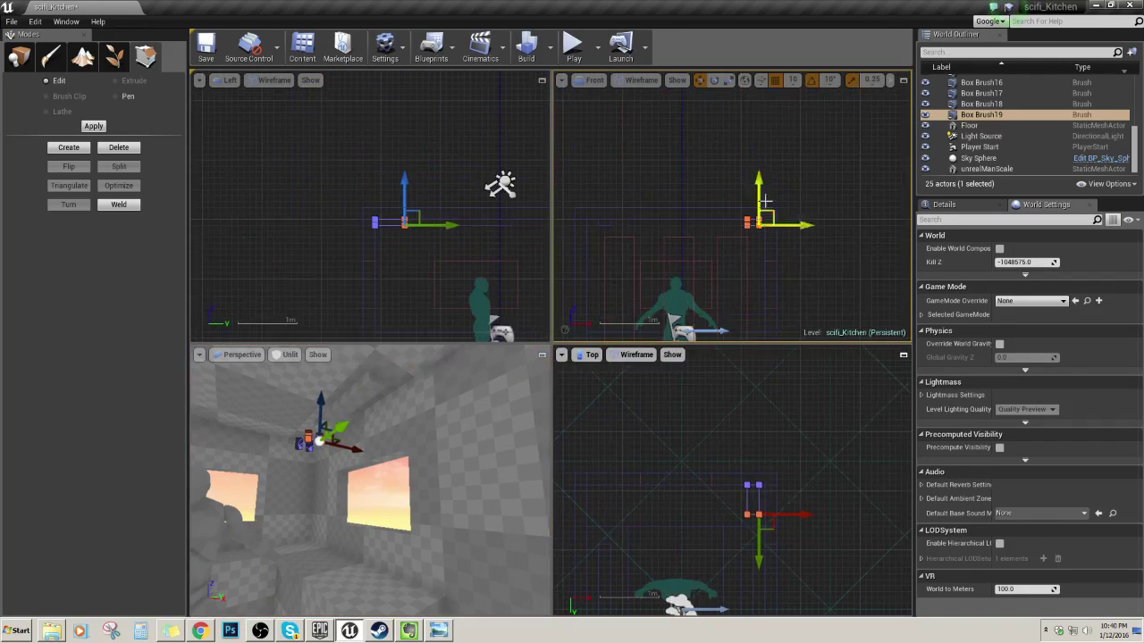
left_click_drag(758, 179, 759, 196)
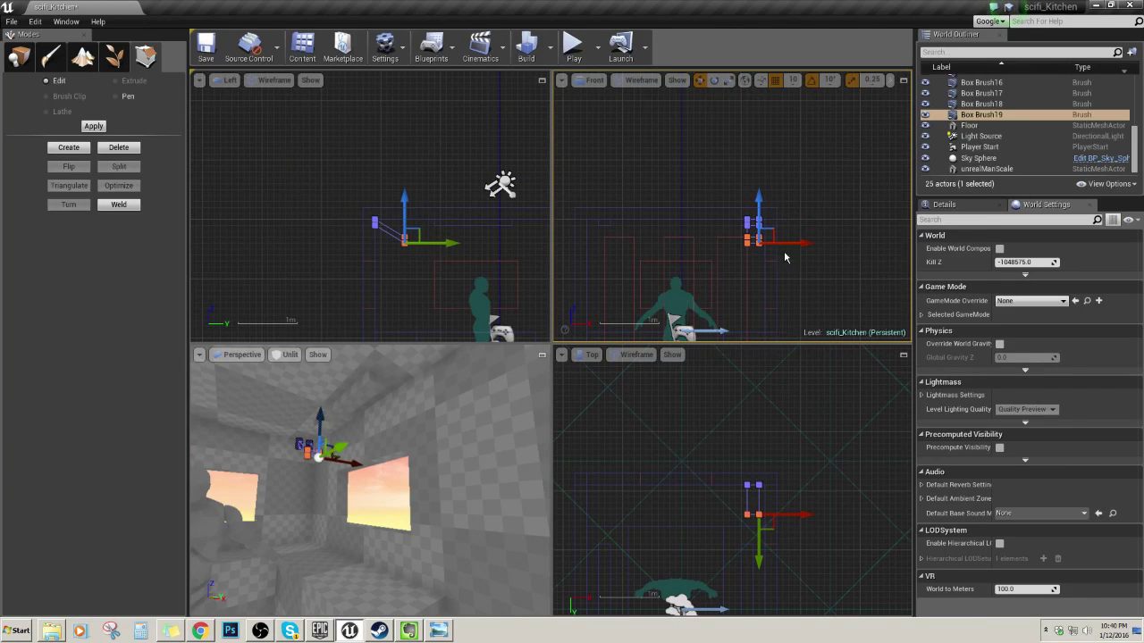
key("ctrl+z")
- Select the whole shortened brush and lower it along the Z axis from the ceiling to shelf height
left_click(749, 225)
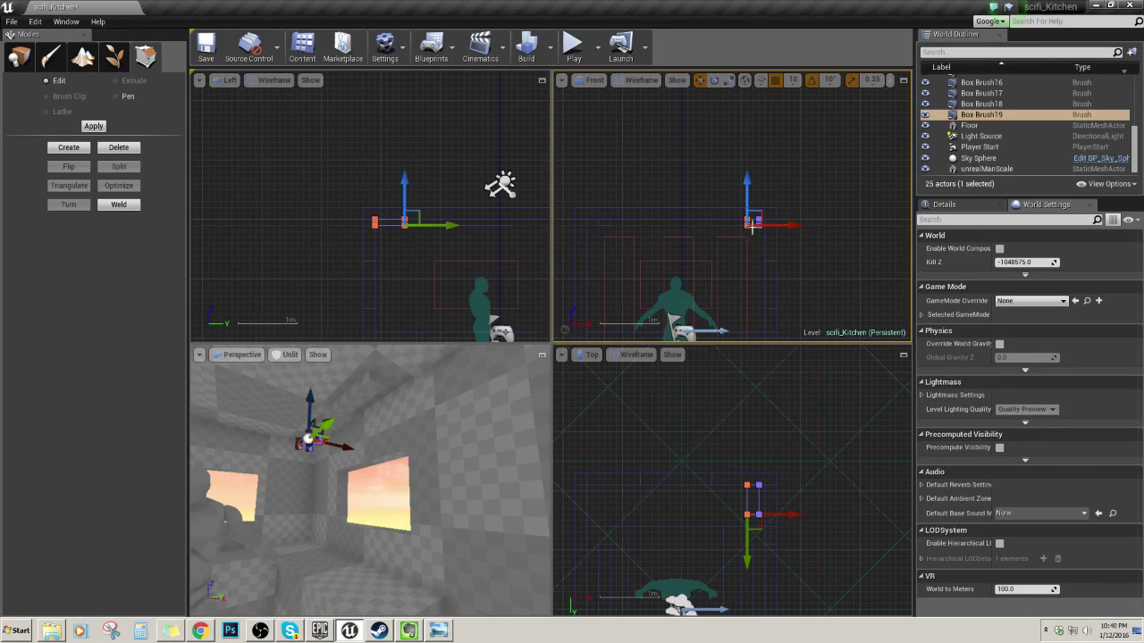
left_click(396, 224)
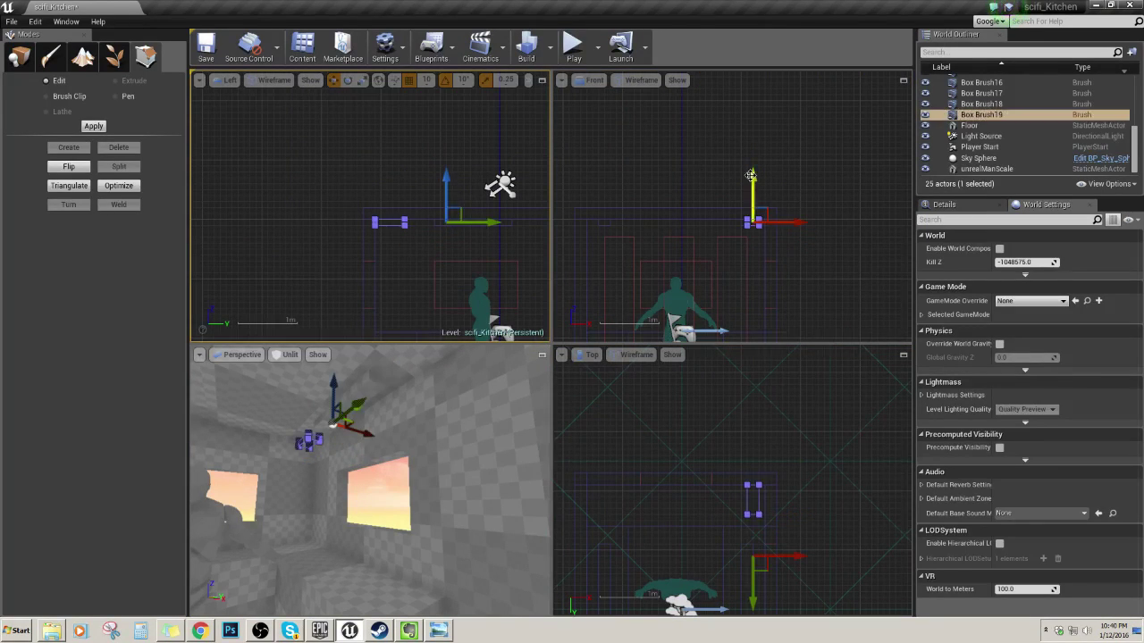
left_click_drag(750, 175, 755, 222)
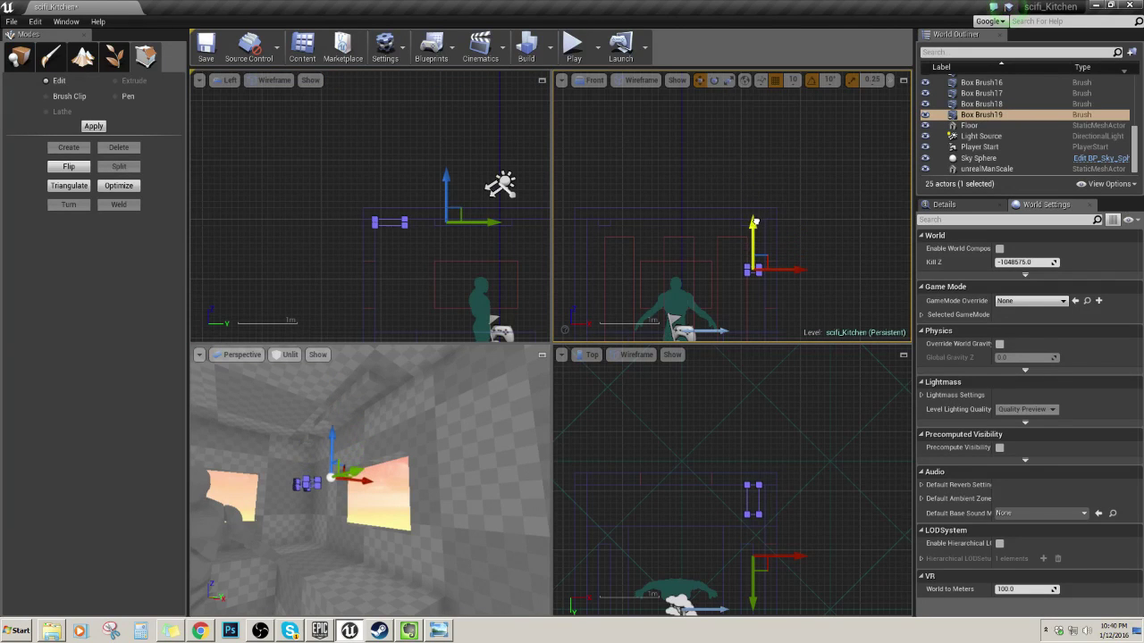
mouse_move(370, 480)
right_mouse_down()
mouse_move(299, 496)
mouse_move(308, 527)
mouse_move(353, 554)
mouse_move(295, 513)
right_mouse_up()
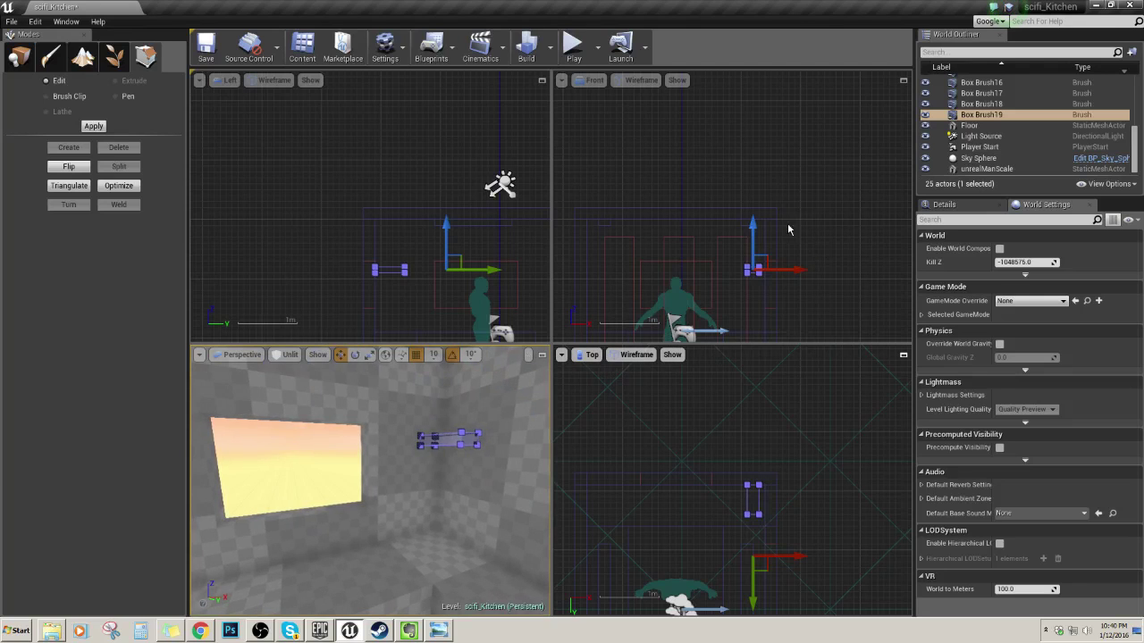
left_click_drag(747, 228, 750, 257)
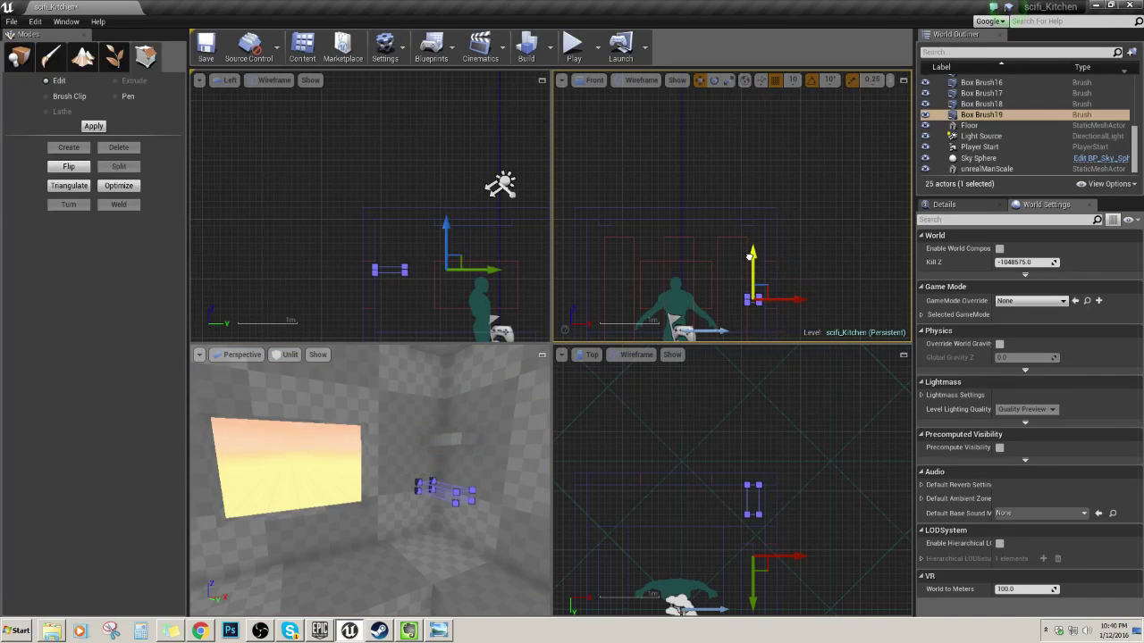
mouse_move(464, 456)
right_mouse_down()
mouse_move(514, 482)
mouse_move(460, 460)
mouse_move(469, 465)
right_mouse_up()
- Widen the lowered brush along the X axis by moving its side vertices, shaping a corner shelf, and inspect it
right_click_drag(781, 519, 729, 488)
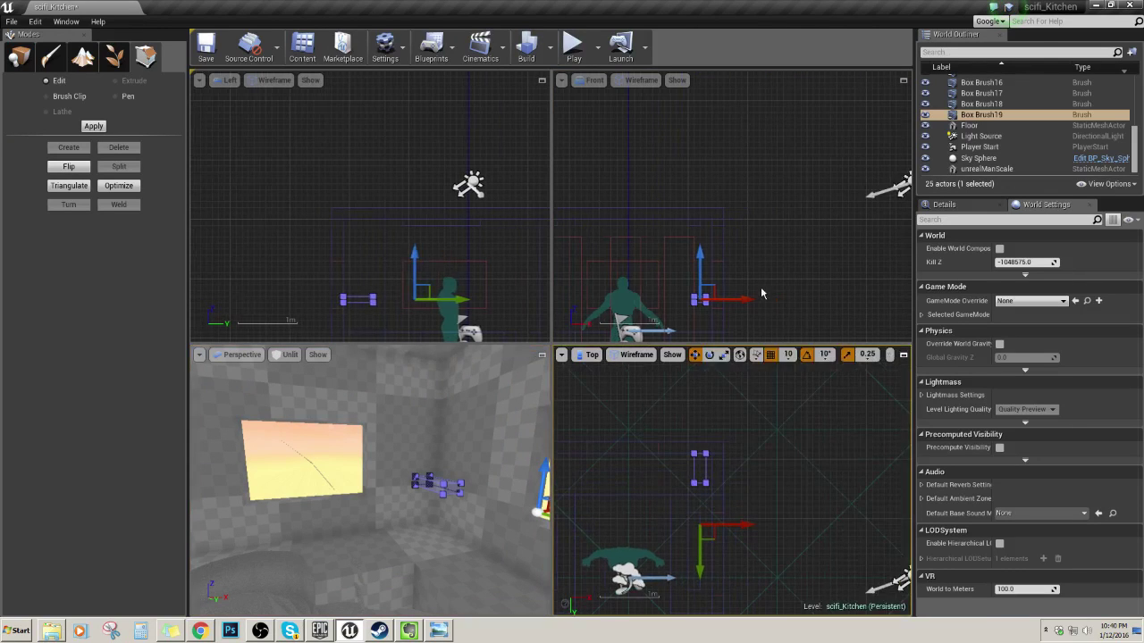
scroll(755, 281, "up", 8)
left_click_drag(657, 219, 688, 268)
scroll(759, 289, "down", 7)
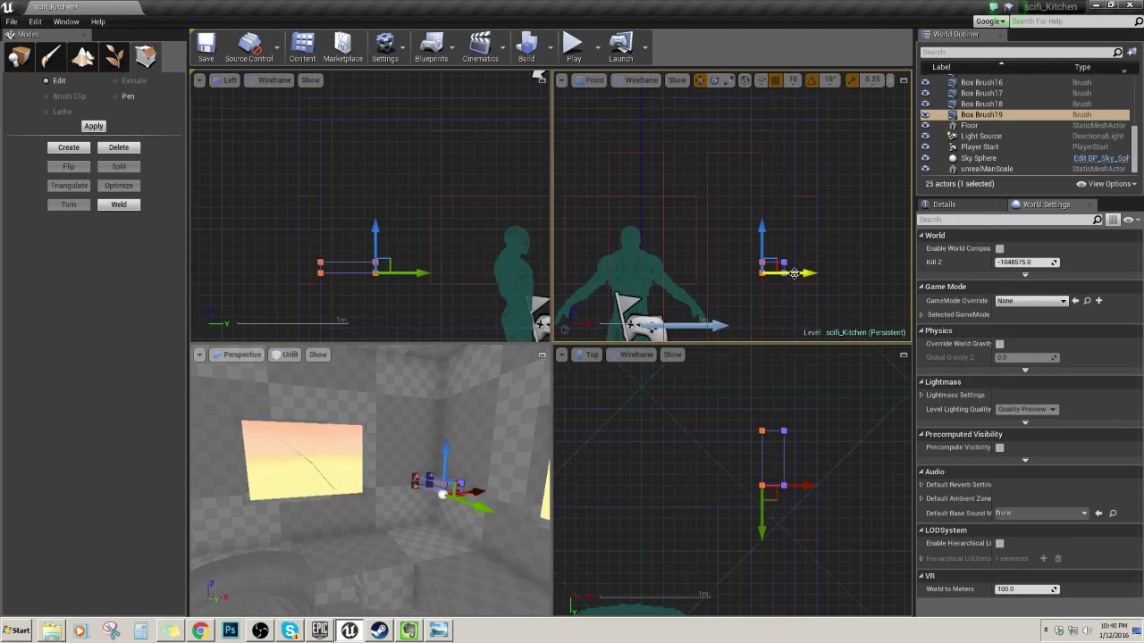
mouse_move(806, 272)
left_mouse_down()
mouse_move(746, 278)
mouse_move(833, 274)
left_mouse_up()
left_click(860, 234)
mouse_move(429, 446)
right_mouse_down()
mouse_move(436, 464)
mouse_move(469, 465)
mouse_move(411, 469)
mouse_move(436, 455)
mouse_move(413, 473)
mouse_move(483, 474)
right_mouse_up()
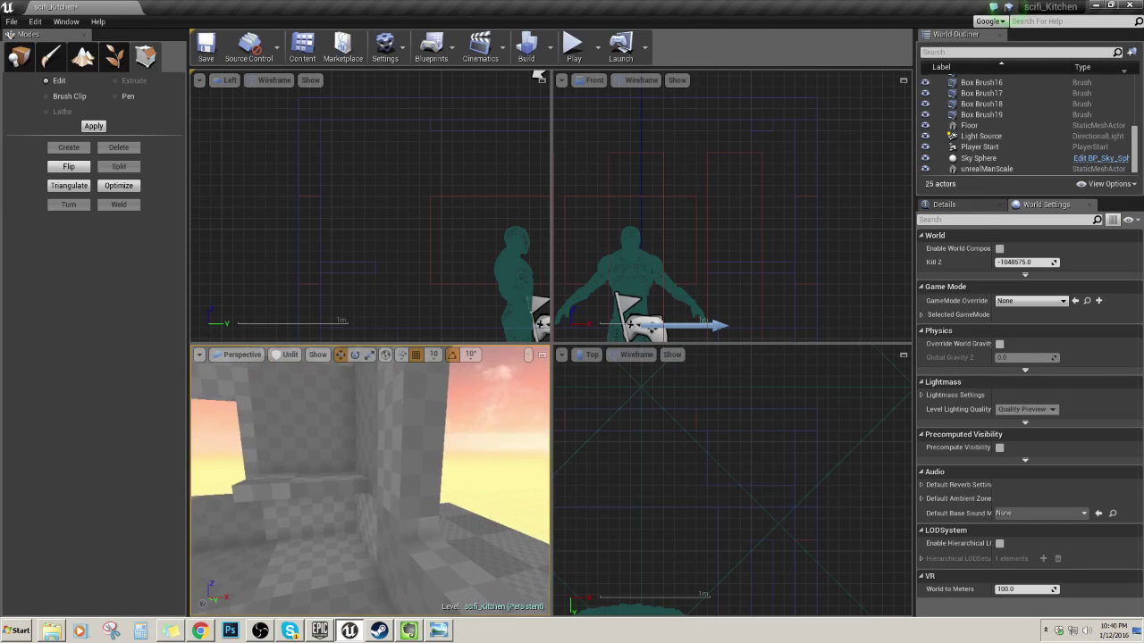
left_click(312, 485)
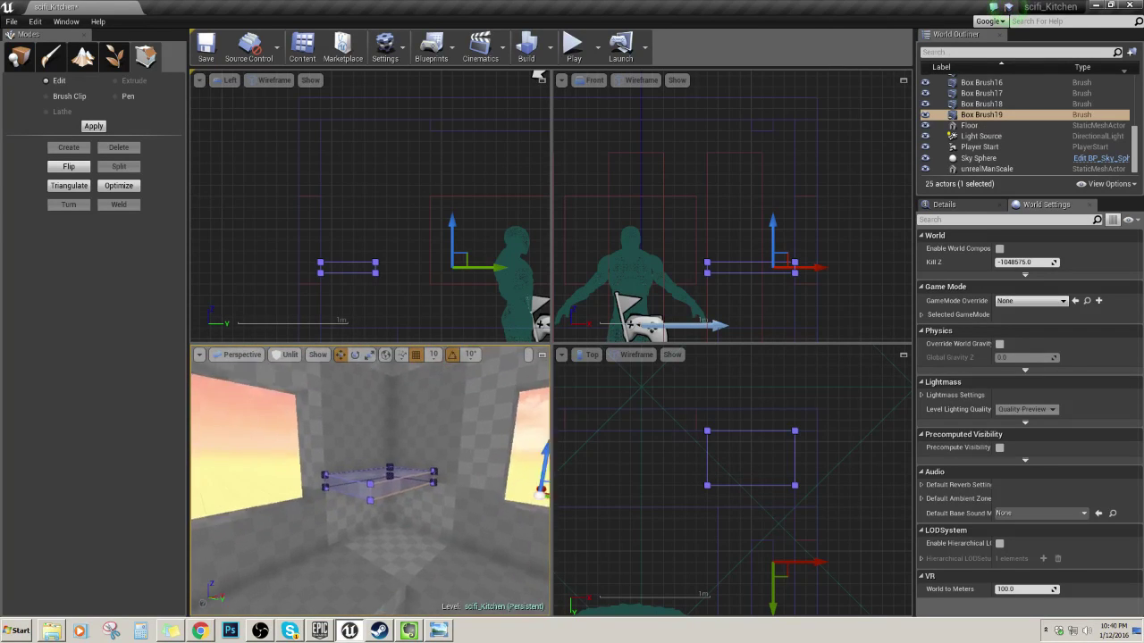
- Select the human scale figure and move it along the Y and X axes closer to the corner shelf
left_click(414, 500)
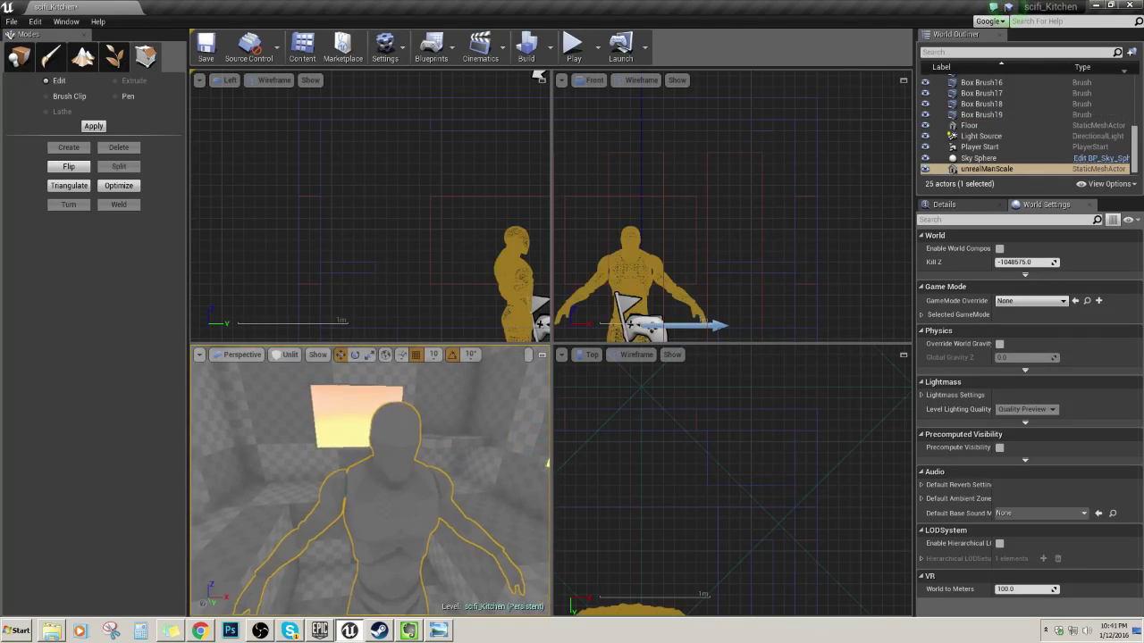
key("f")
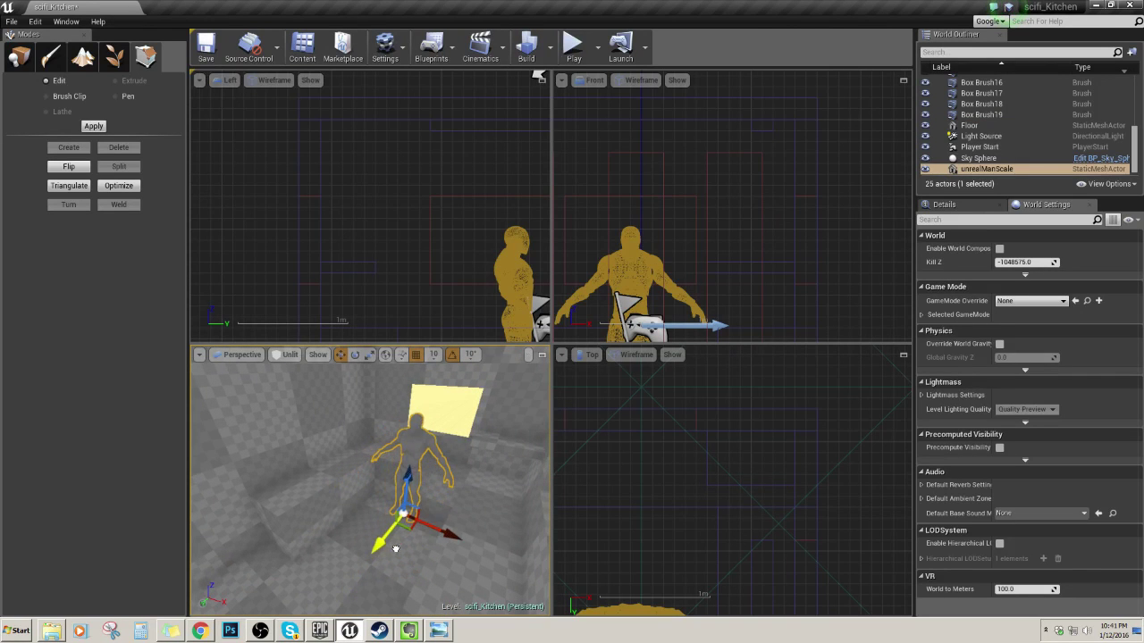
left_click_drag(395, 549, 328, 532)
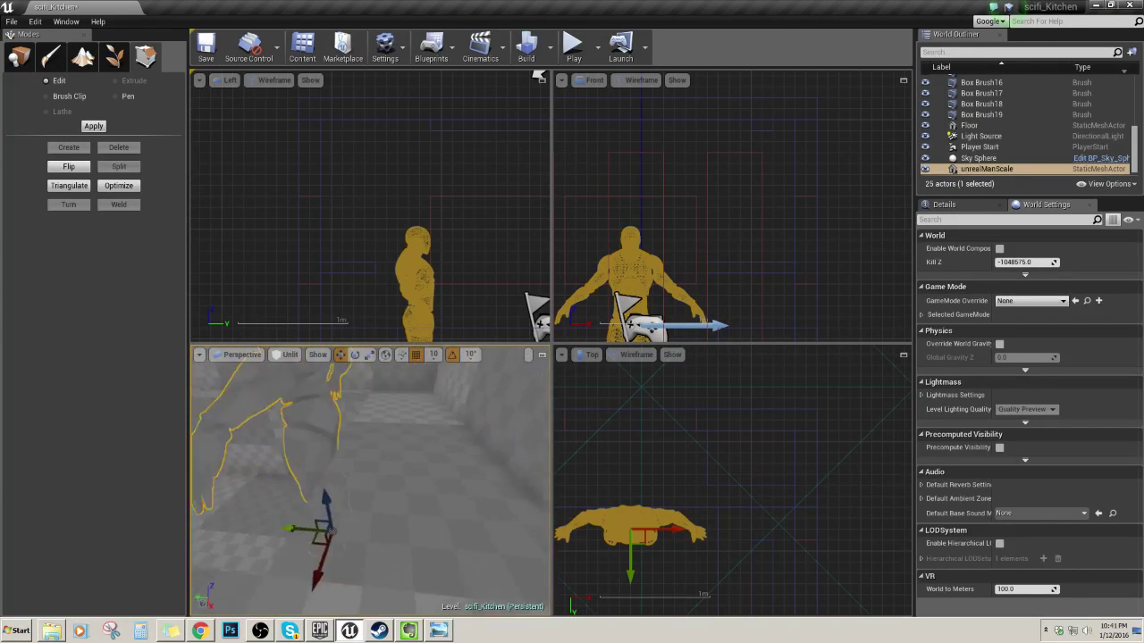
right_click_drag(331, 532, 314, 529)
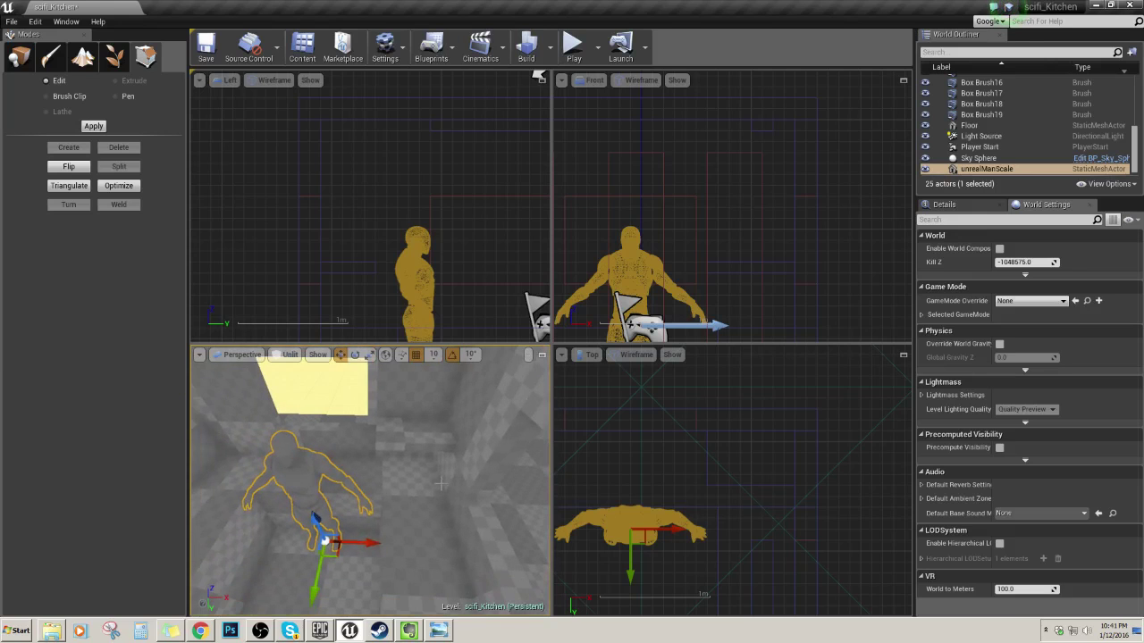
left_click_drag(400, 545, 393, 554)
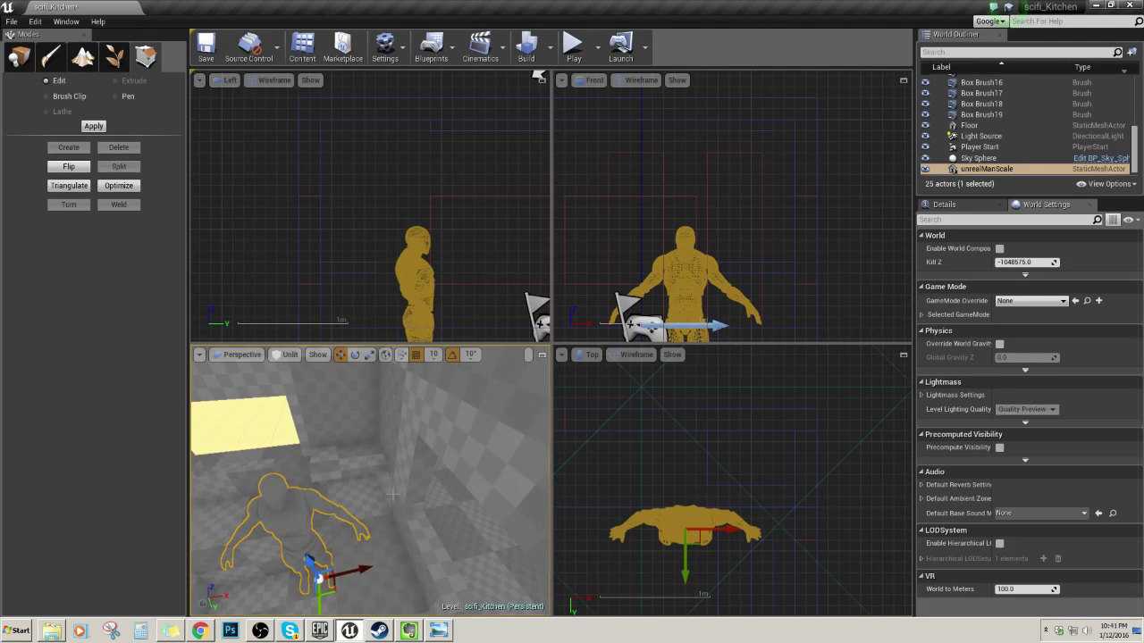
- Maximize the perspective viewport and rotate the scale figure to face the far wall with the shelf
key("e")
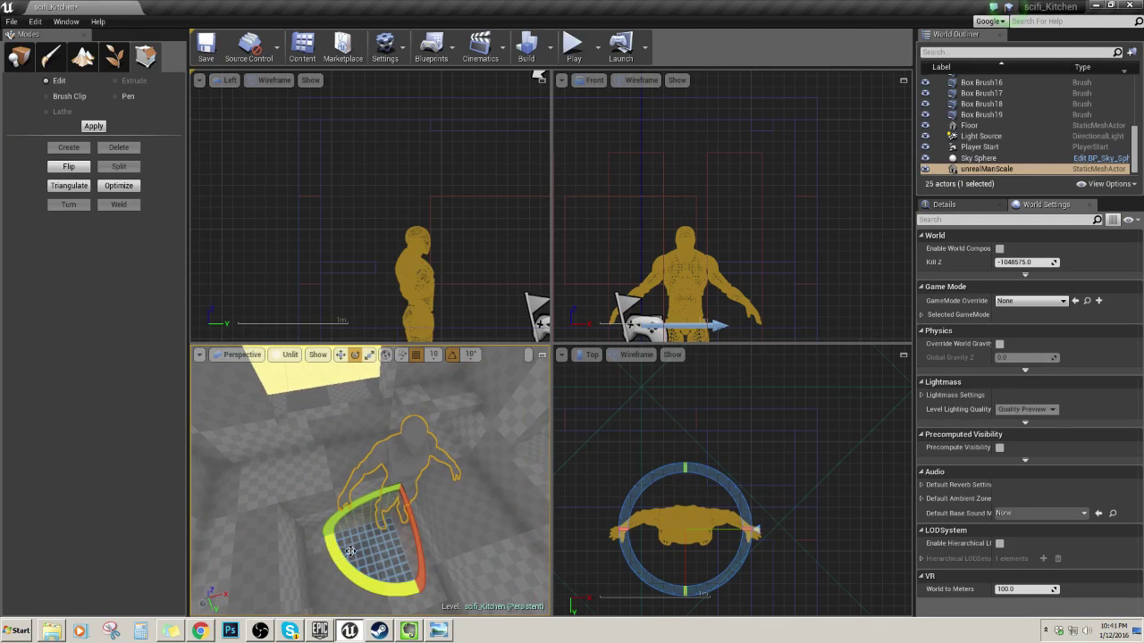
left_click(541, 355)
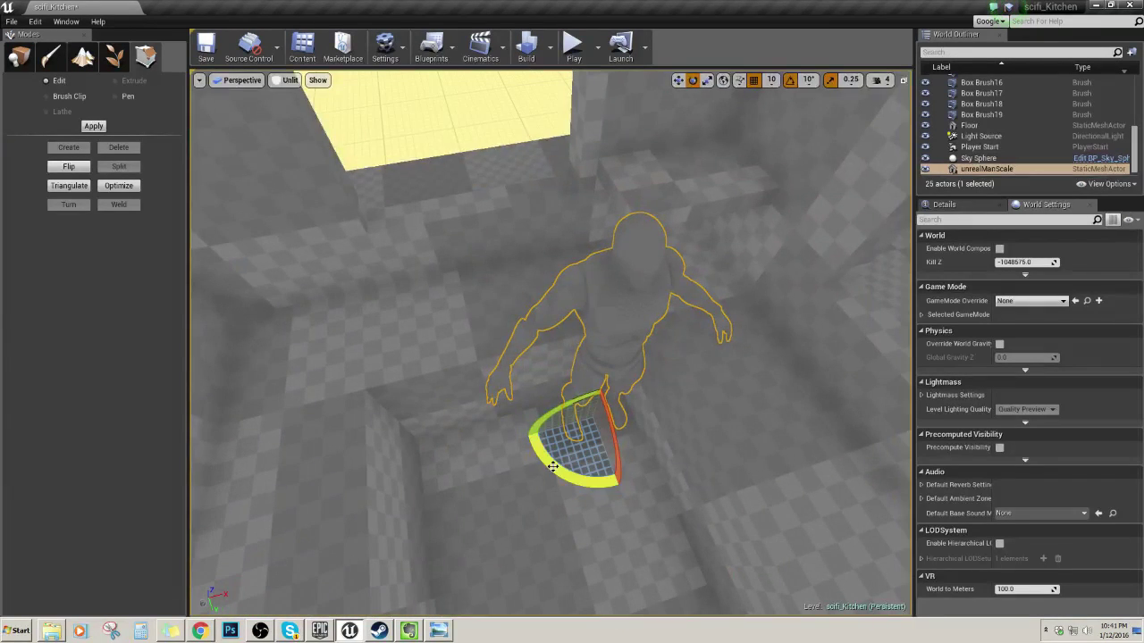
left_click_drag(554, 467, 657, 398)
left_click_drag(580, 349, 559, 475)
right_click_drag(674, 299, 750, 259)
right_click_drag(631, 427, 689, 377)
right_click_drag(652, 313, 688, 313)
right_click_drag(665, 389, 671, 401)
- Select the corner shelf brush and center its pivot on the selection
left_click(671, 401)
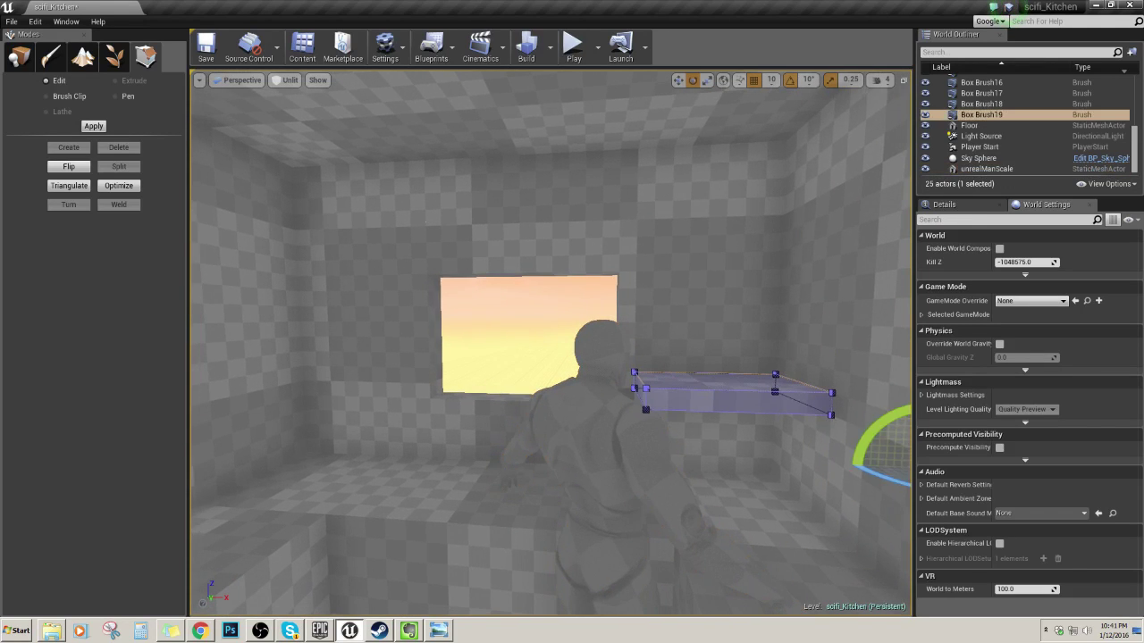
key("w")
scroll(659, 402, "down", 3)
scroll(690, 461, "up", 3)
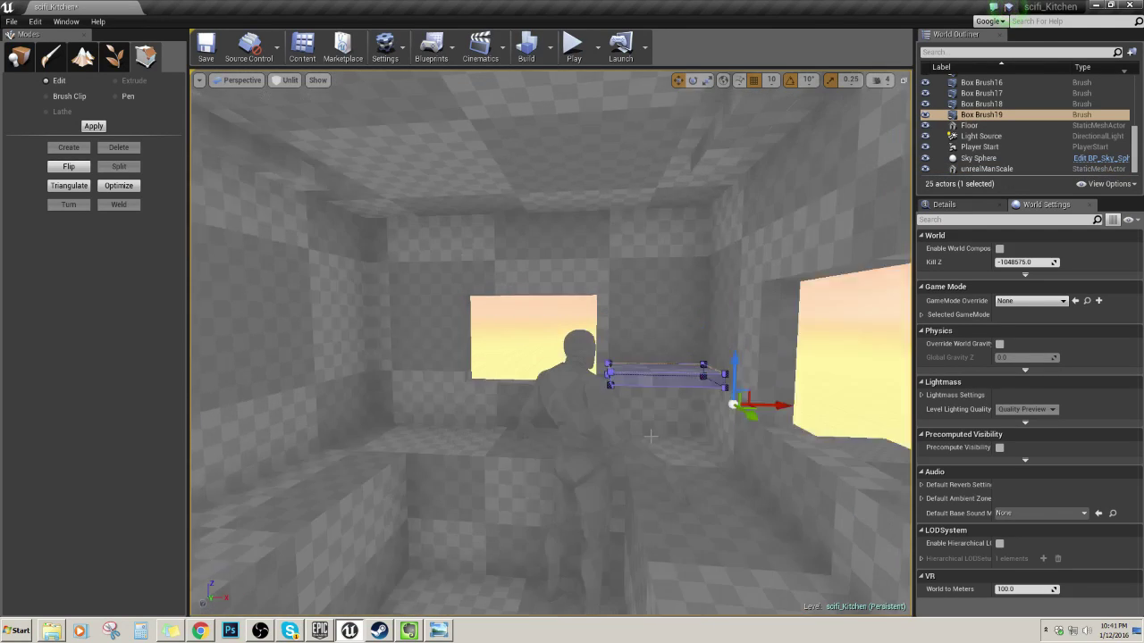
right_click(671, 402)
mouse_move(715, 556)
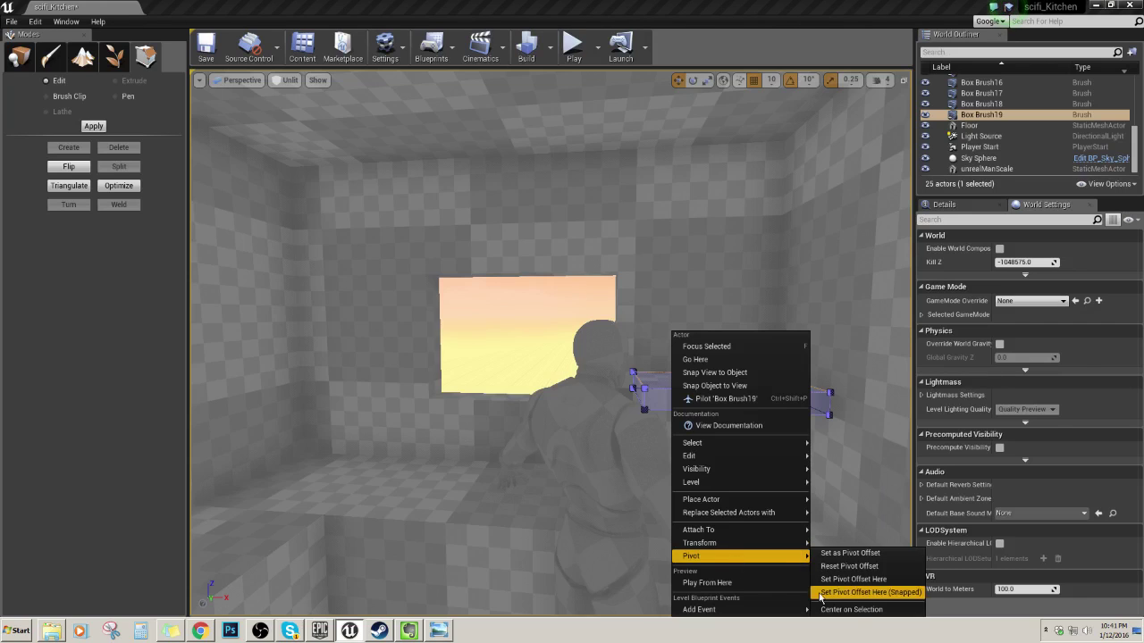
left_click(845, 612)
right_click(669, 391)
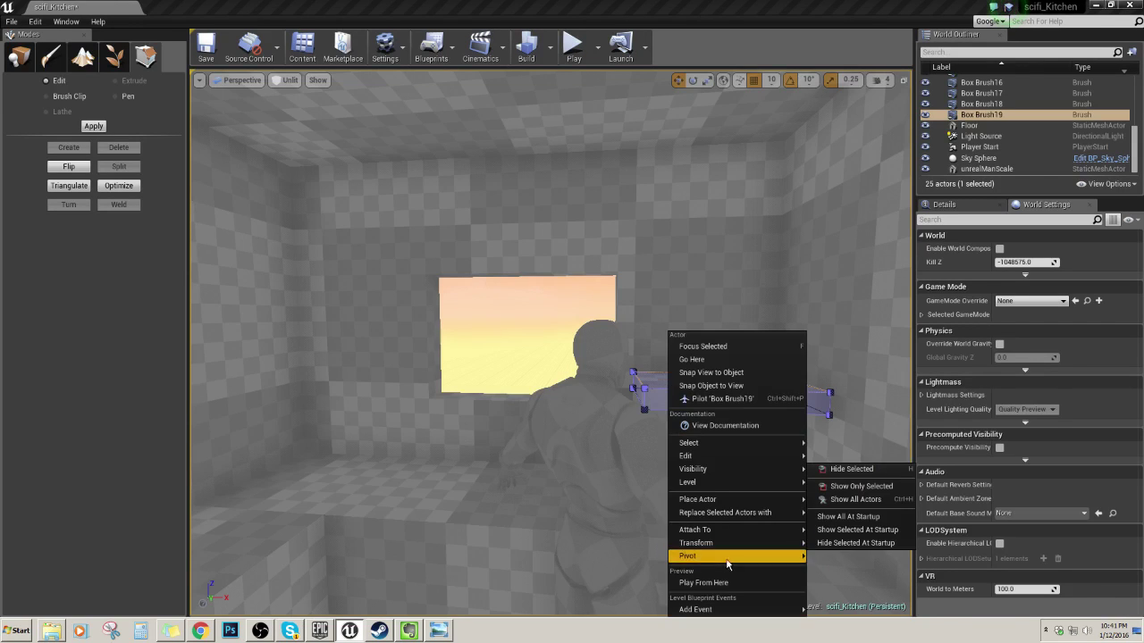
left_click(811, 554)
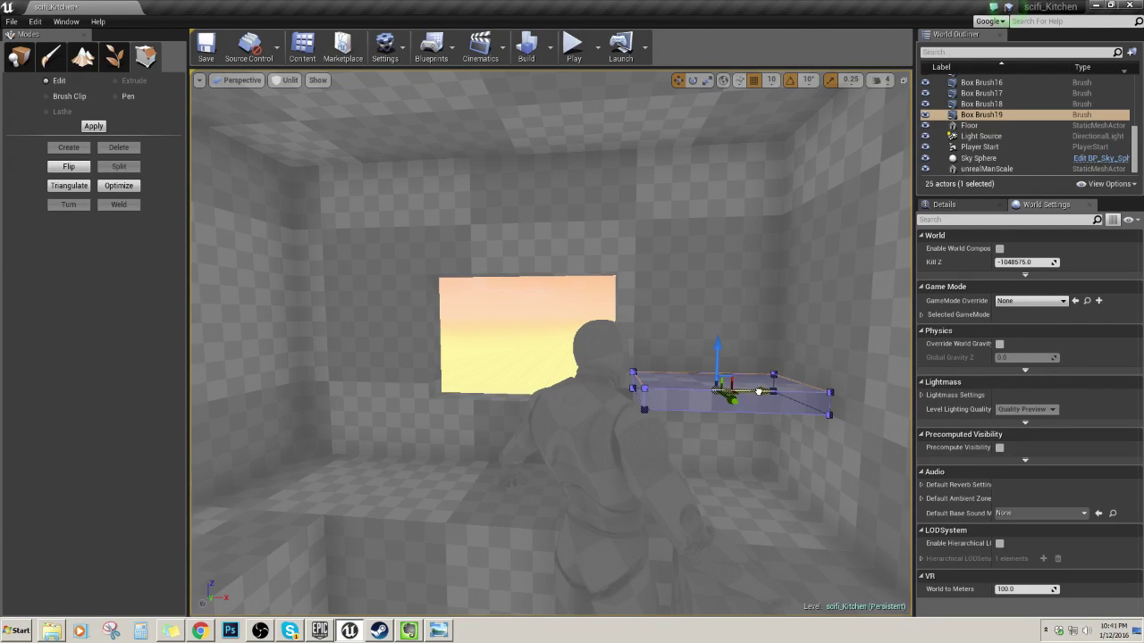
- Slide the shelf along the X axis to the opposite corner beside the far window and inspect its fit
left_click_drag(759, 391, 403, 396)
mouse_move(391, 396)
right_mouse_down()
mouse_move(455, 406)
mouse_move(291, 408)
right_mouse_up()
left_click_drag(628, 381, 581, 383)
left_click(697, 327)
mouse_move(697, 327)
right_mouse_down()
mouse_move(748, 343)
mouse_move(761, 370)
right_mouse_up()
right_click_drag(741, 333, 711, 295)
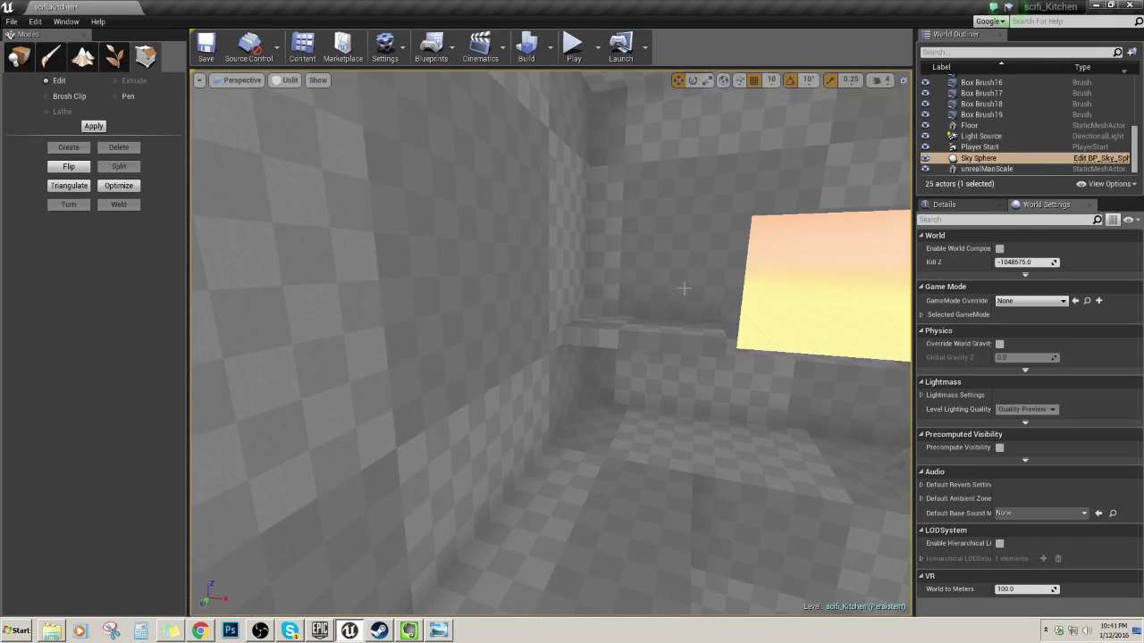
right_click_drag(594, 316, 782, 385)
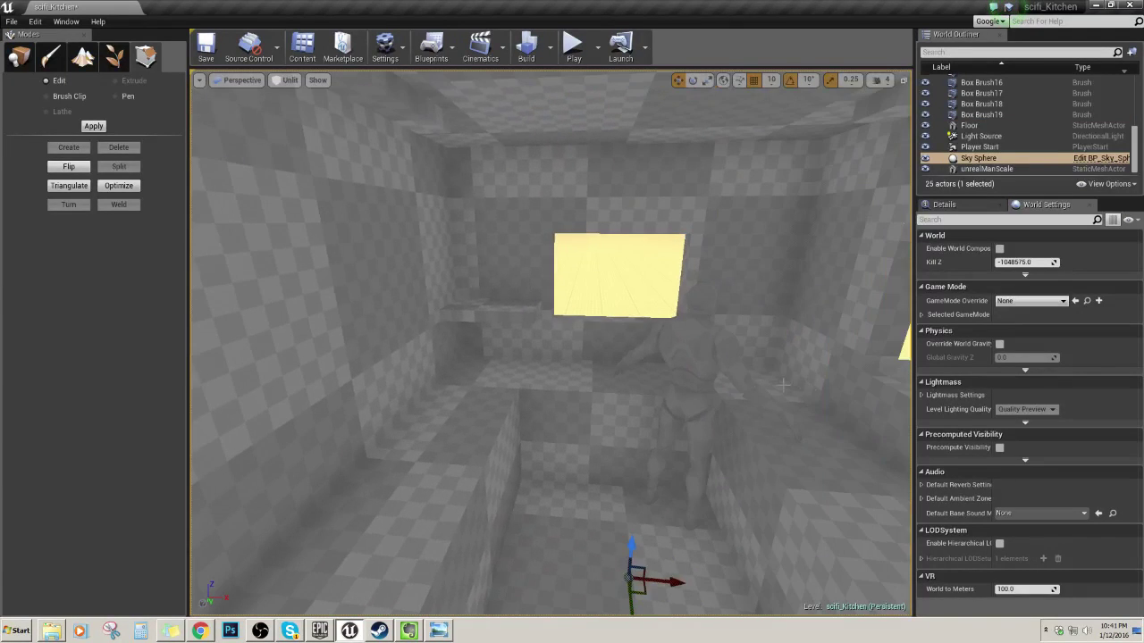
- Move the scale figure along the X axis to stand near the relocated shelf, and compare their heights
left_click(688, 452)
left_click_drag(720, 507, 615, 489)
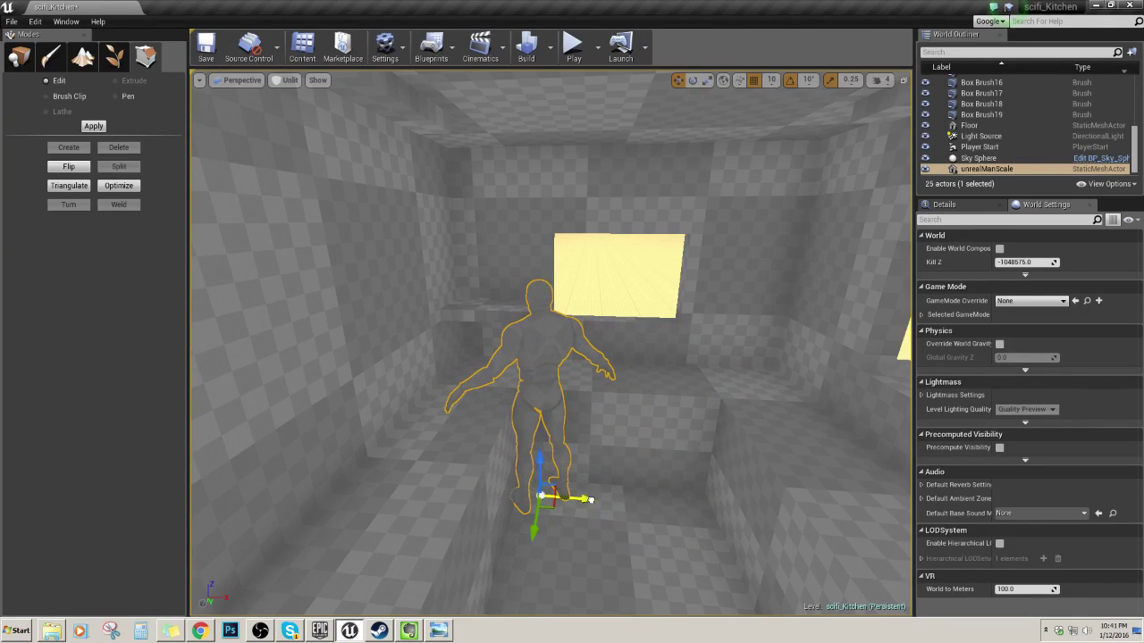
left_click_drag(591, 500, 604, 501)
key("w")
right_click_drag(604, 501, 542, 420)
key("s")
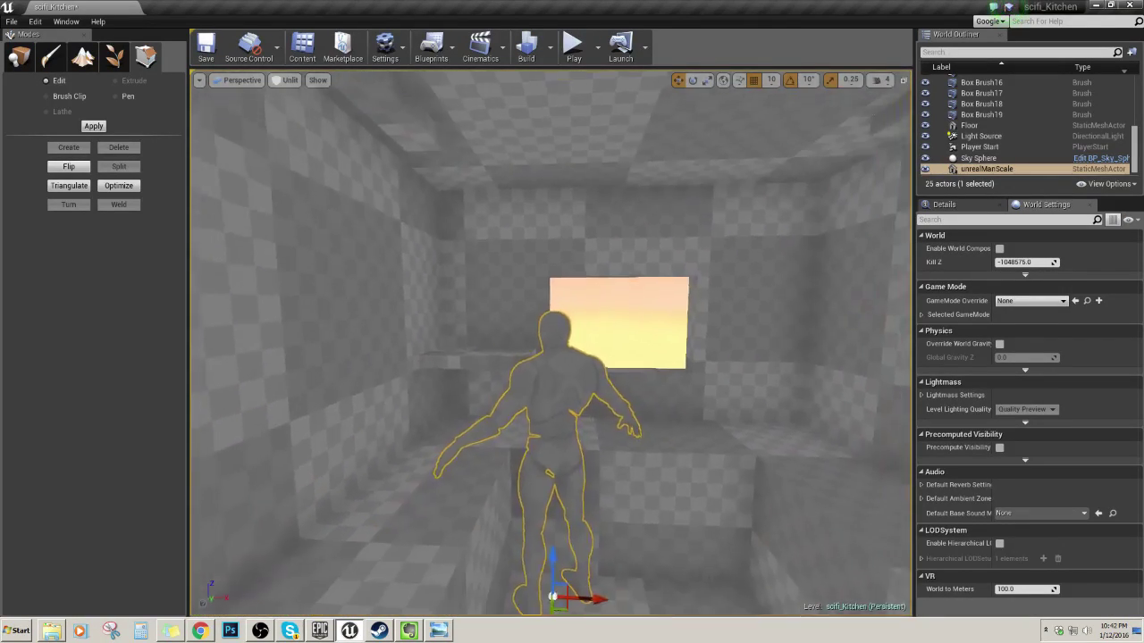
mouse_move(558, 496)
right_mouse_down()
mouse_move(540, 495)
mouse_move(554, 510)
mouse_move(549, 478)
mouse_move(545, 494)
right_mouse_up()
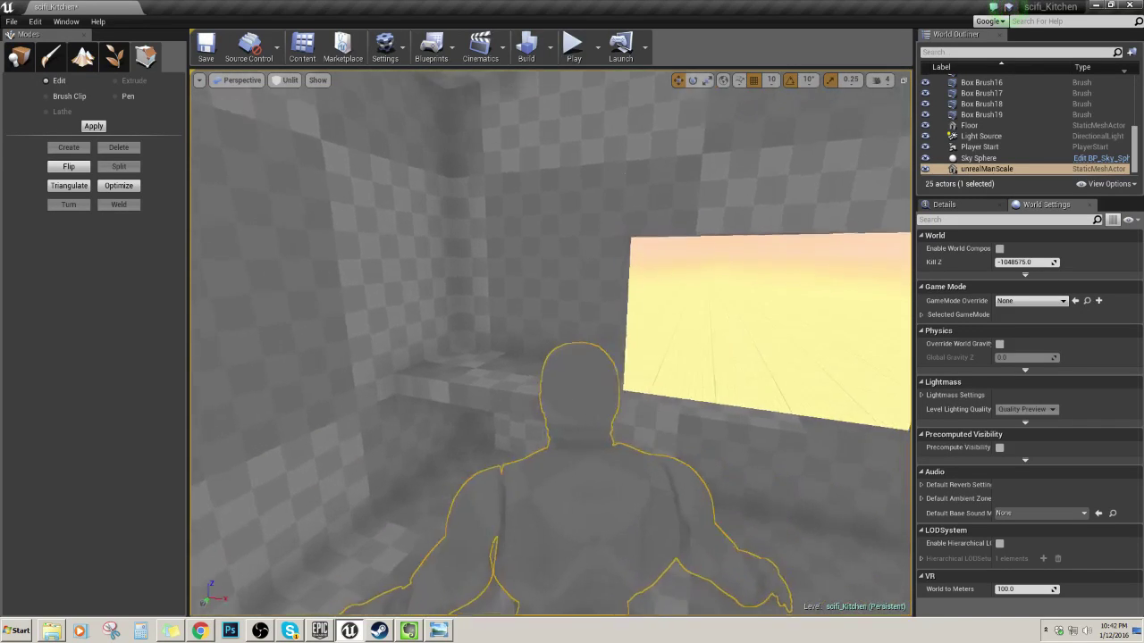
right_click_drag(545, 493, 657, 446)
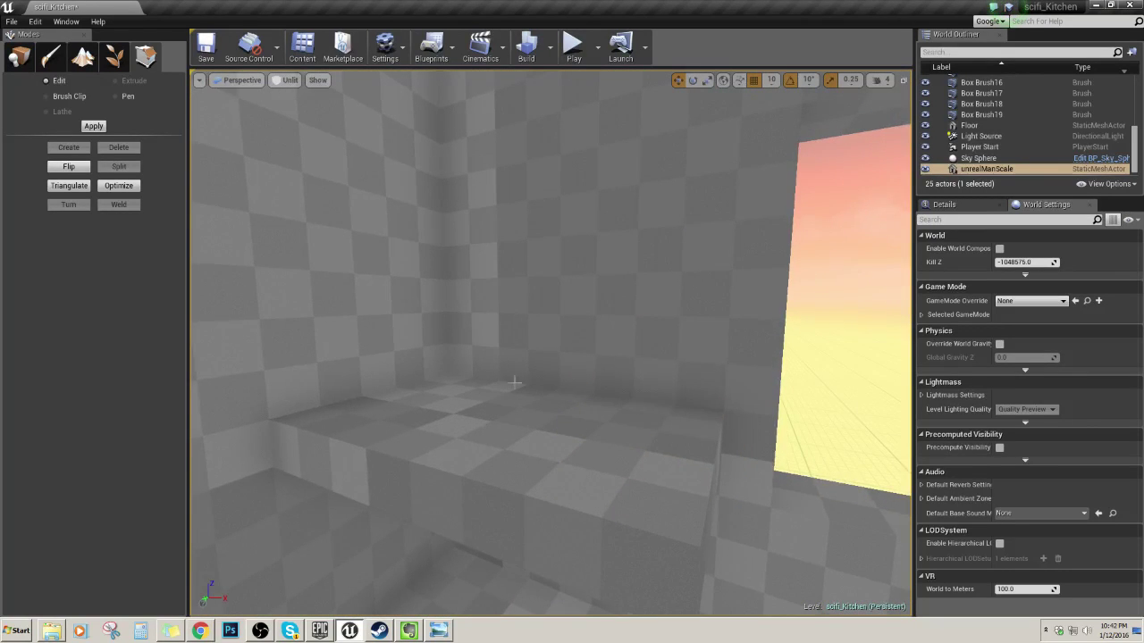
mouse_move(514, 382)
right_mouse_down()
mouse_move(602, 386)
mouse_move(564, 302)
mouse_move(536, 339)
mouse_move(502, 357)
mouse_move(511, 383)
mouse_move(556, 315)
mouse_move(590, 313)
mouse_move(625, 357)
mouse_move(656, 349)
mouse_move(622, 354)
right_mouse_up()
- Select the relocated shelf brush and restore the four-viewport layout
left_click(626, 358)
right_click(492, 411)
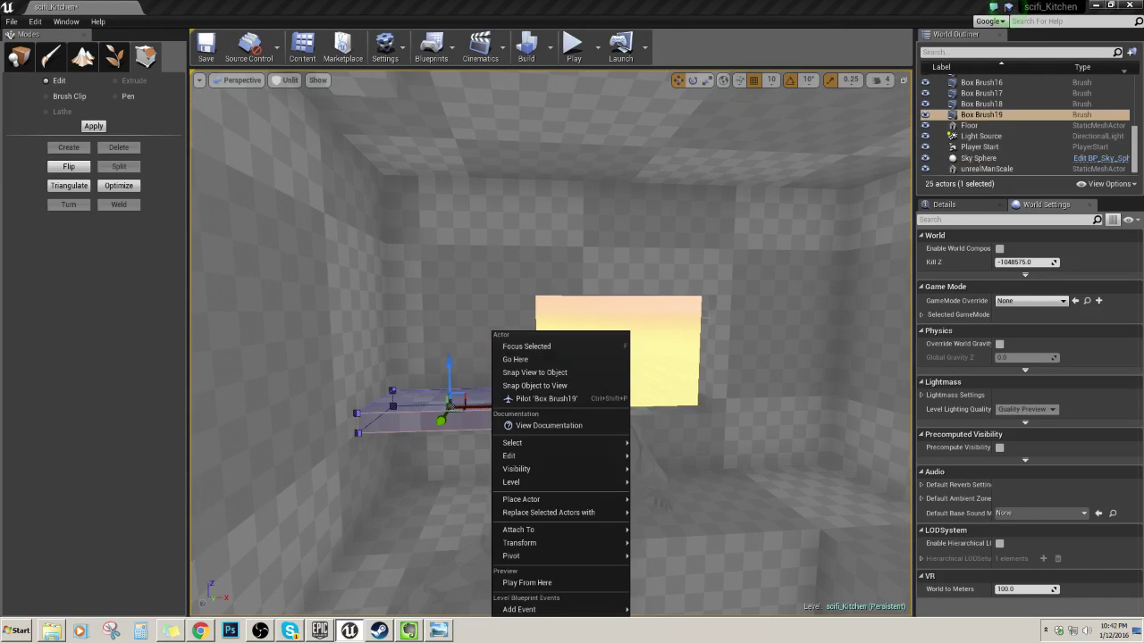
left_click(706, 317)
left_click(687, 328)
left_click(531, 392)
right_click_drag(531, 392, 552, 382)
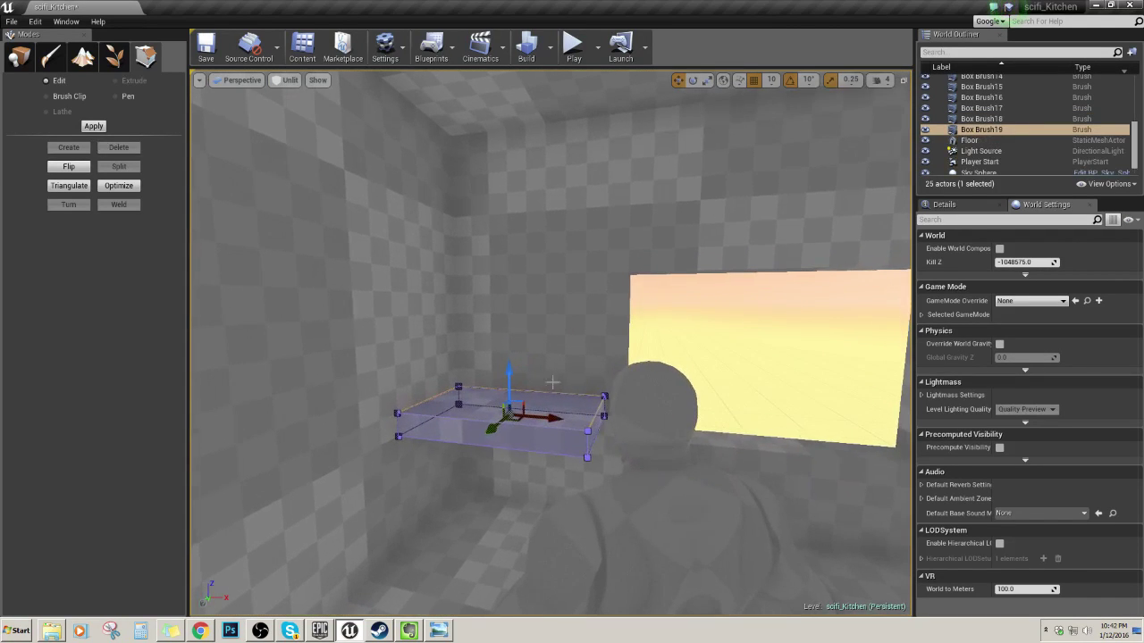
left_click(902, 80)
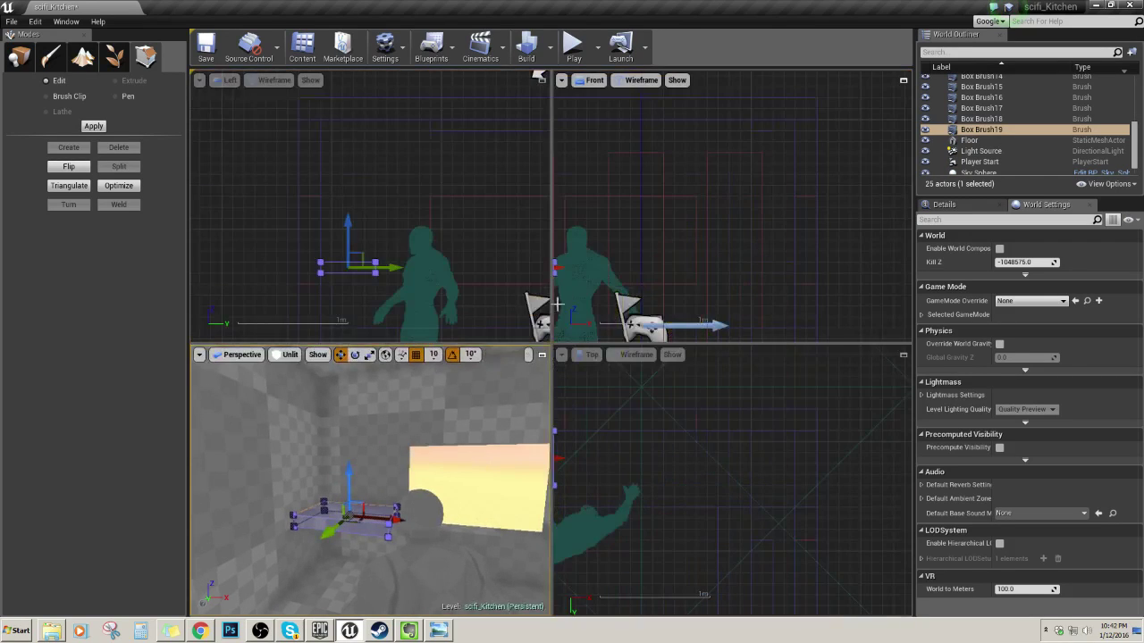
- Duplicate the corner shelf brush and line the copy up with the original in plan
scroll(820, 471, "down", 3)
mouse_move(745, 507)
right_mouse_down()
mouse_move(819, 470)
mouse_move(693, 485)
mouse_move(773, 494)
right_mouse_up()
scroll(693, 485, "up", 1)
scroll(693, 484, "up", 1)
scroll(705, 485, "up", 2)
mouse_move(704, 469)
right_mouse_down()
mouse_move(702, 516)
mouse_move(768, 489)
mouse_move(727, 538)
right_mouse_up()
scroll(771, 488, "up", 2)
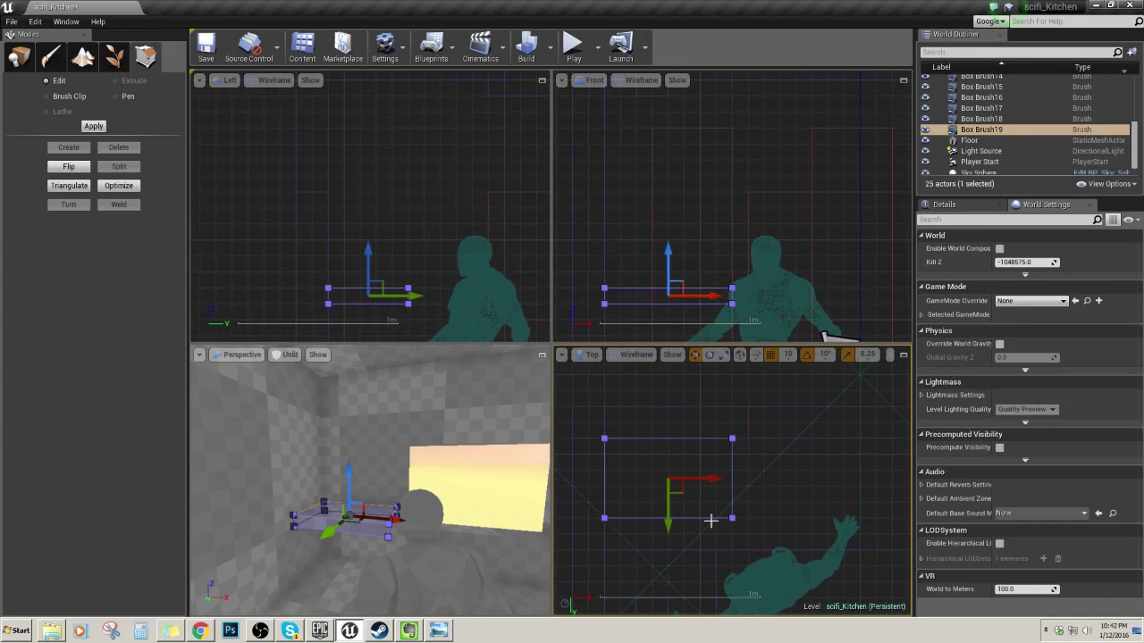
key("ctrl+w")
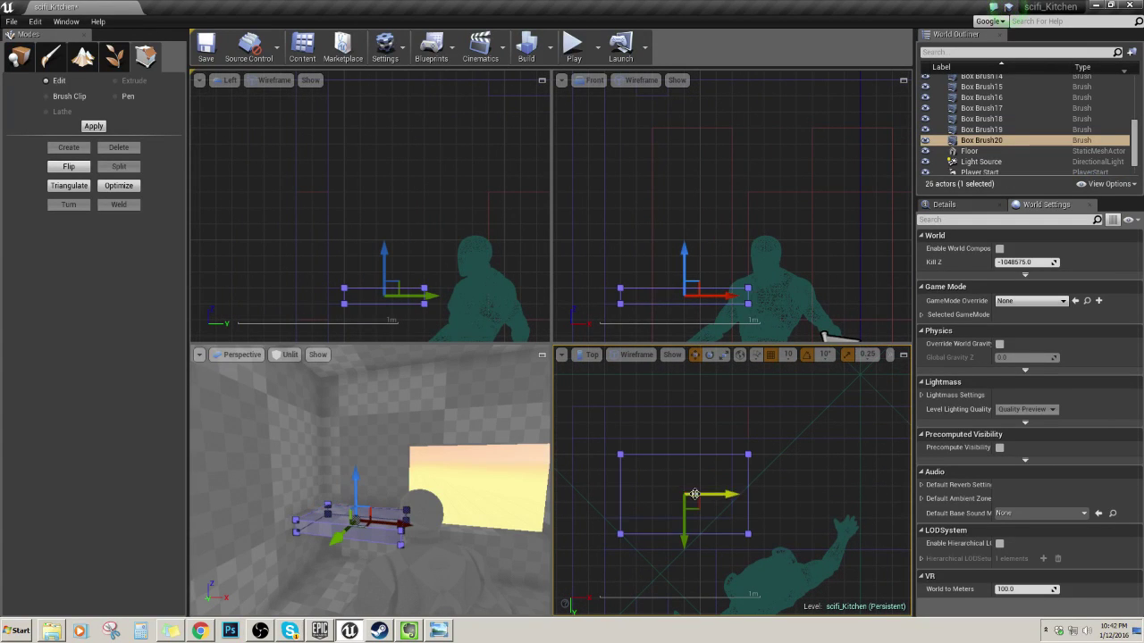
mouse_move(688, 530)
left_mouse_down()
mouse_move(731, 487)
mouse_move(714, 481)
left_mouse_up()
- Raise the duplicated brush along the Z axis so it sits directly on top of the corner shelf
left_click(349, 457)
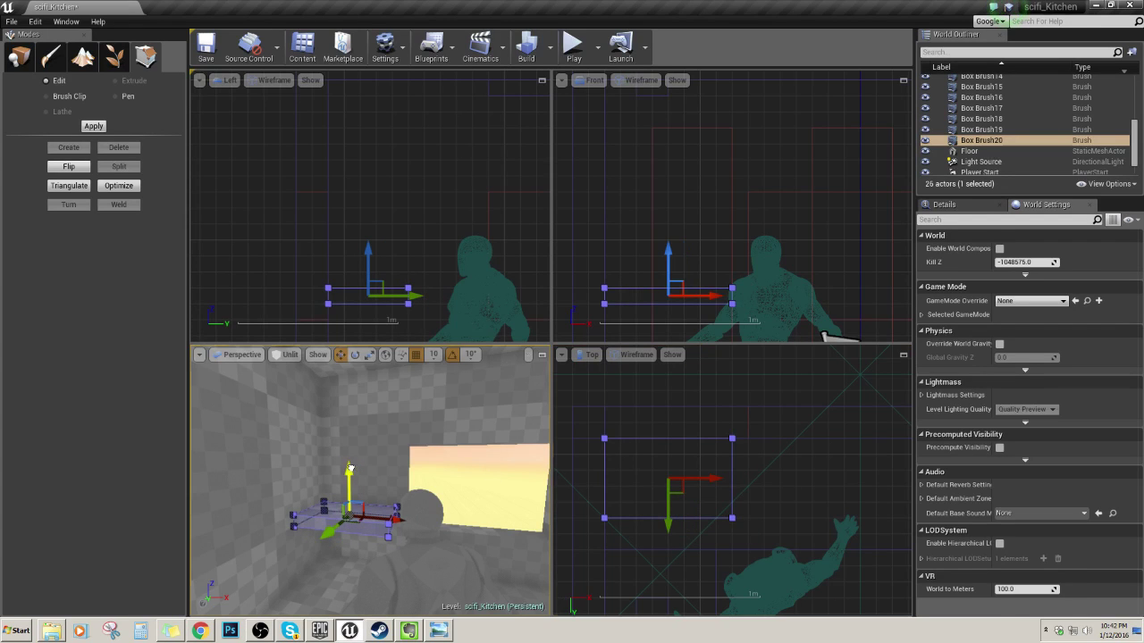
left_click_drag(351, 456, 354, 443)
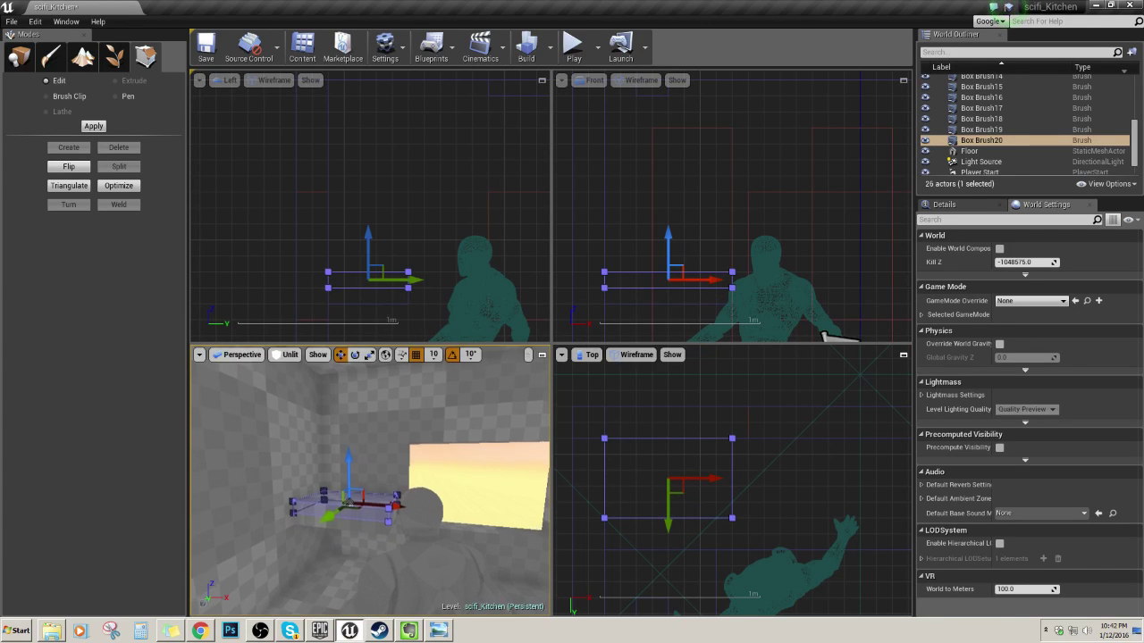
mouse_move(434, 501)
right_mouse_down()
mouse_move(438, 536)
mouse_move(393, 466)
right_mouse_up()
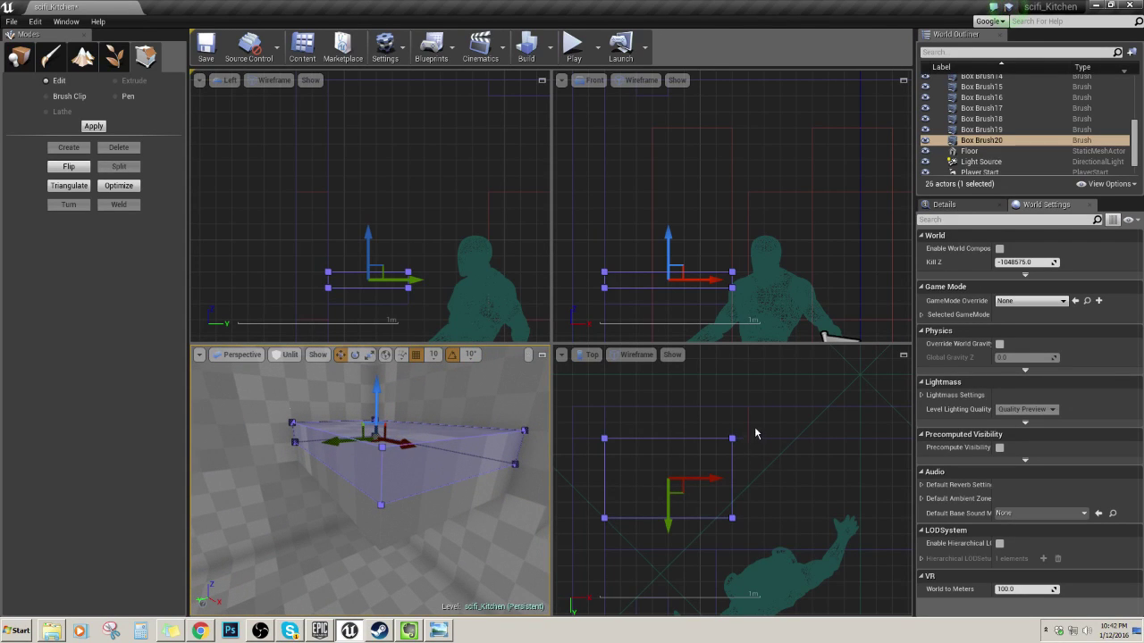
scroll(773, 471, "down", 2)
right_click_drag(774, 471, 784, 503)
right_click_drag(701, 241, 656, 260)
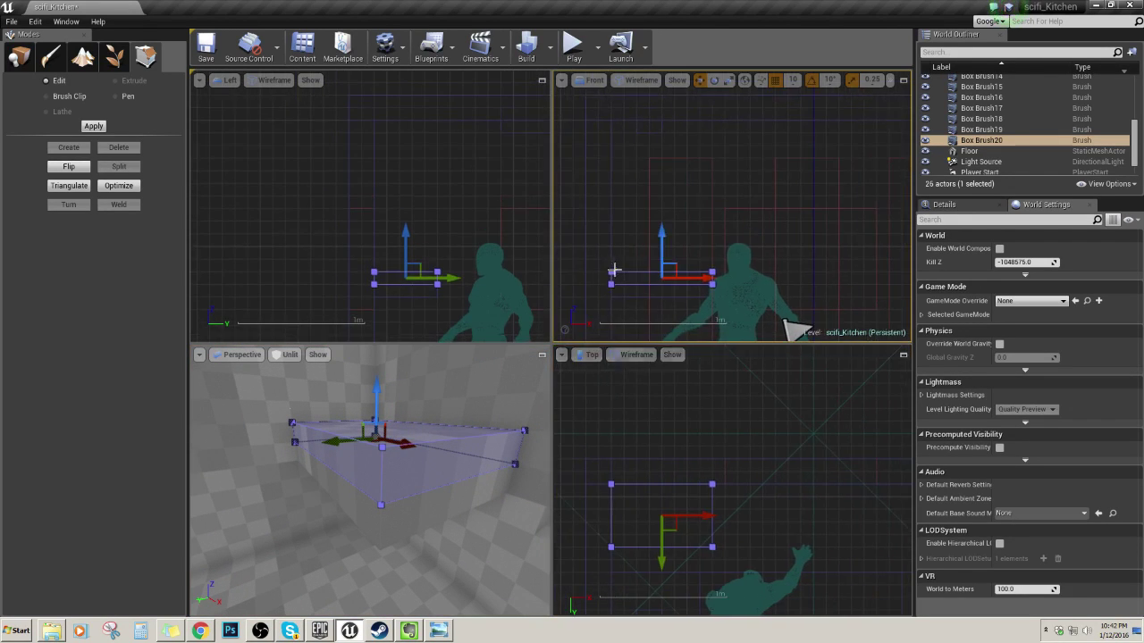
left_click(712, 272)
scroll(756, 313, "down", 3)
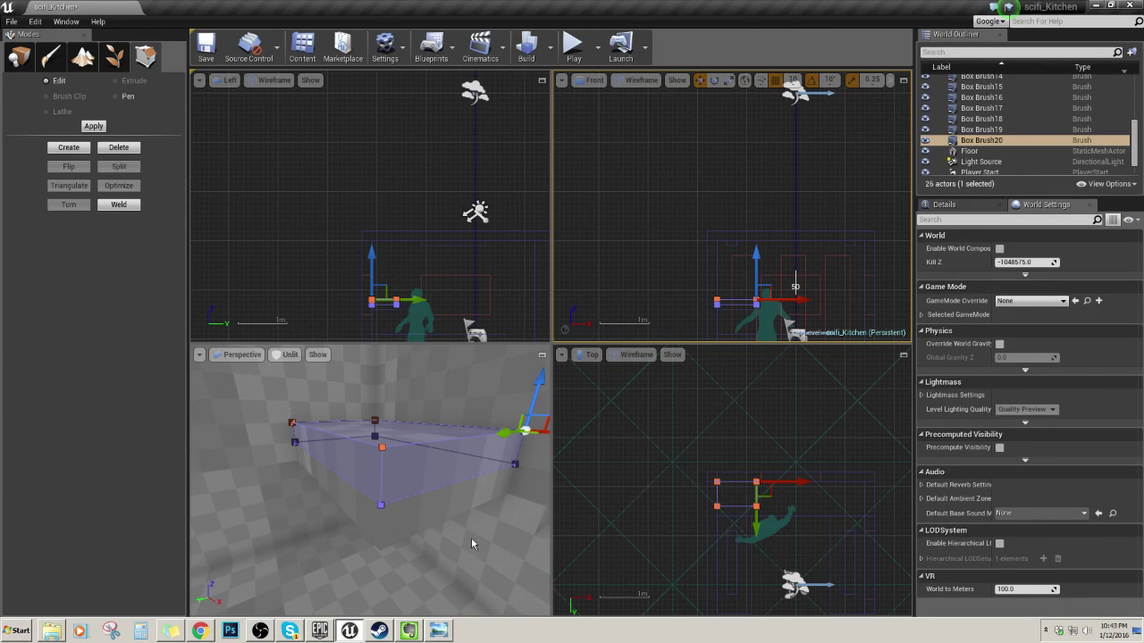
left_click(694, 474)
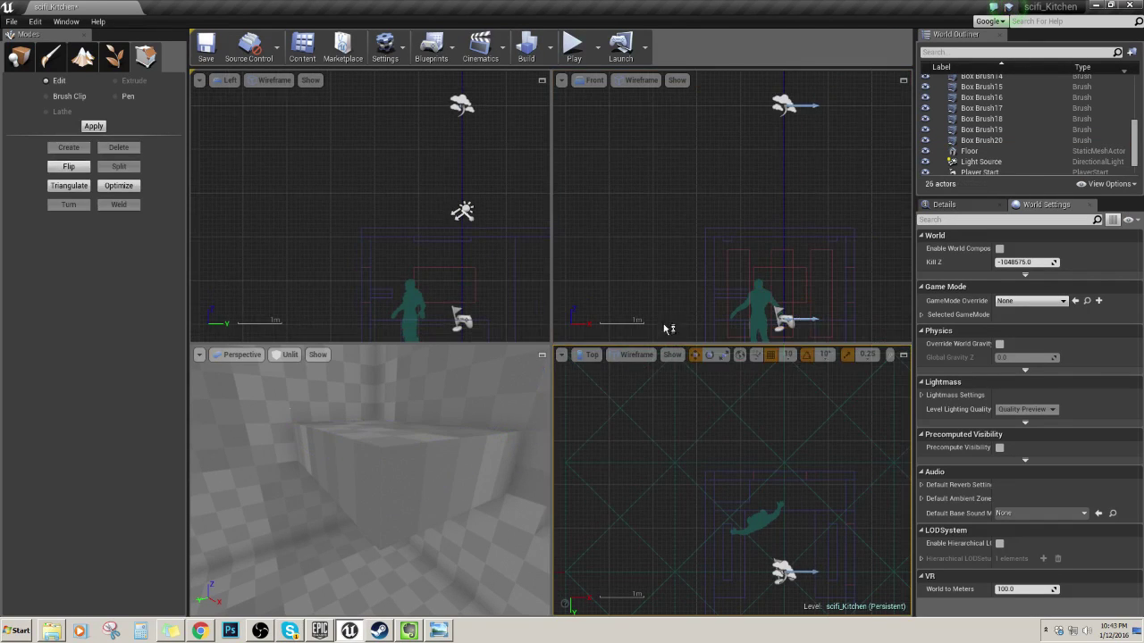
- Raise the top vertices of the upper box brush to turn it into a taller cabinet block above the shelf
right_click_drag(366, 510, 402, 491)
left_click(375, 496)
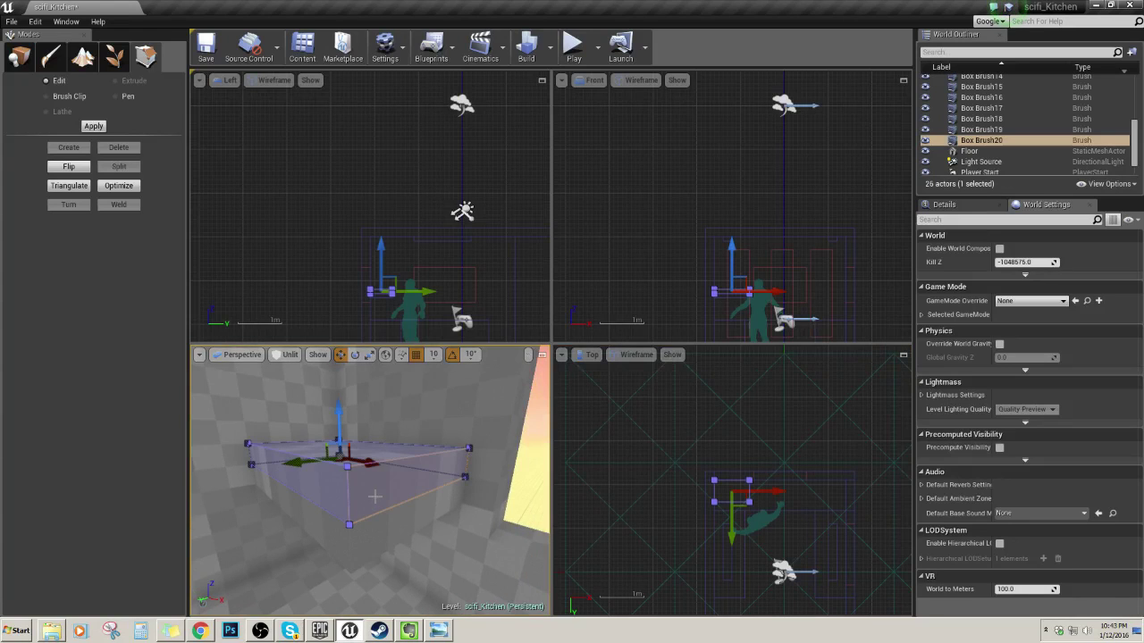
right_click_drag(734, 421, 725, 433)
scroll(738, 225, "up", 5)
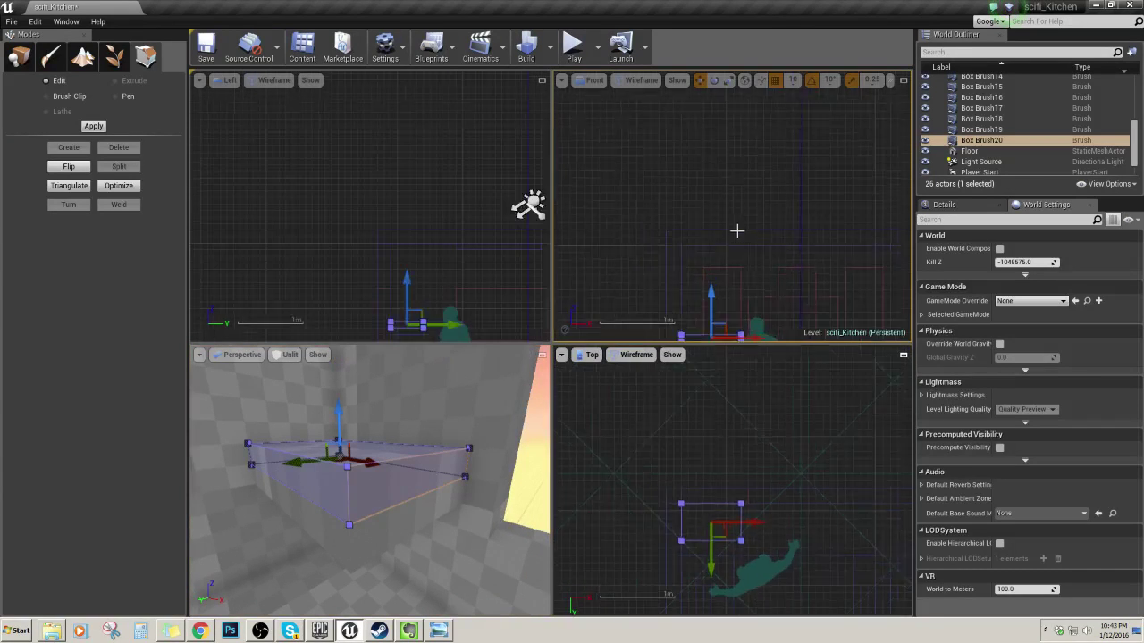
right_click_drag(726, 272, 743, 161)
mouse_move(665, 221)
left_mouse_down()
mouse_move(766, 255)
mouse_move(790, 249)
left_mouse_up()
left_click_drag(749, 197, 750, 182)
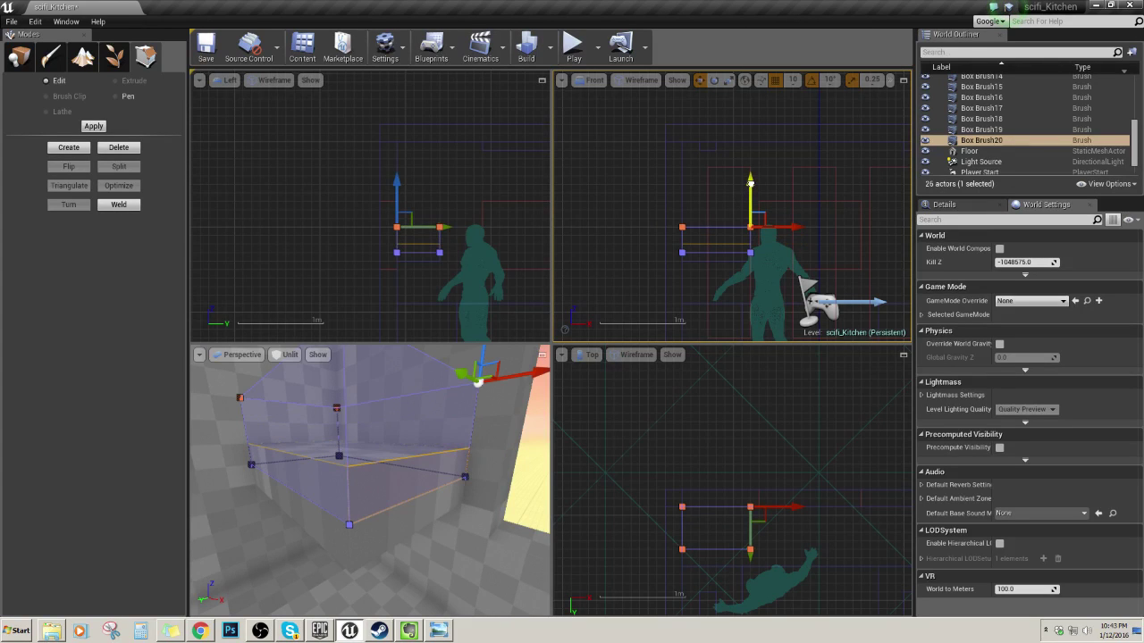
- Raise the cabinet block's top a little more, pull its window-side vertices inward by 10 units, and inspect the inset above the shelf
mouse_move(420, 446)
right_mouse_down()
mouse_move(434, 451)
mouse_move(420, 425)
mouse_move(453, 436)
right_mouse_up()
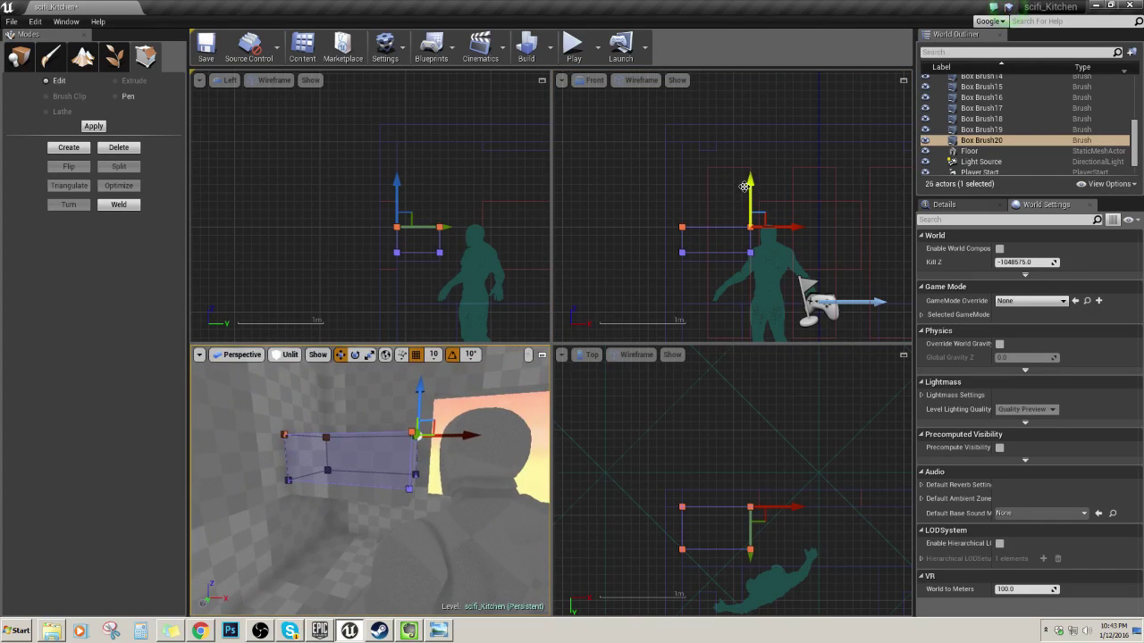
mouse_move(744, 186)
left_mouse_down()
mouse_move(759, 267)
mouse_move(789, 252)
left_mouse_up()
mouse_move(482, 420)
right_mouse_down()
mouse_move(506, 427)
mouse_move(464, 422)
mouse_move(506, 427)
right_mouse_up()
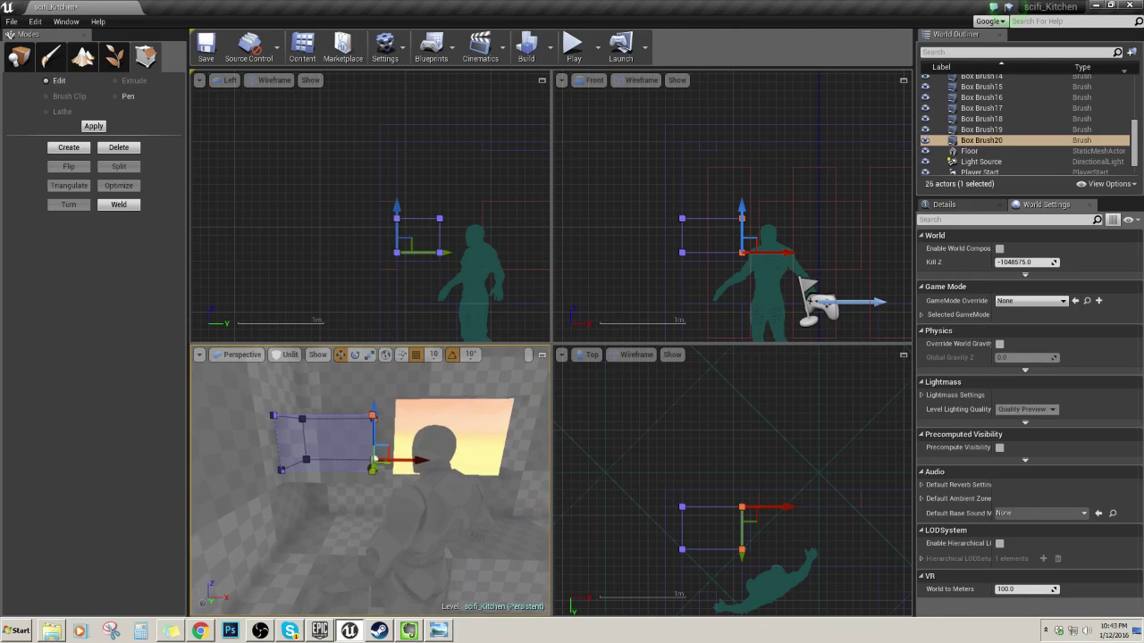
left_click(428, 570)
right_click_drag(428, 570, 384, 561)
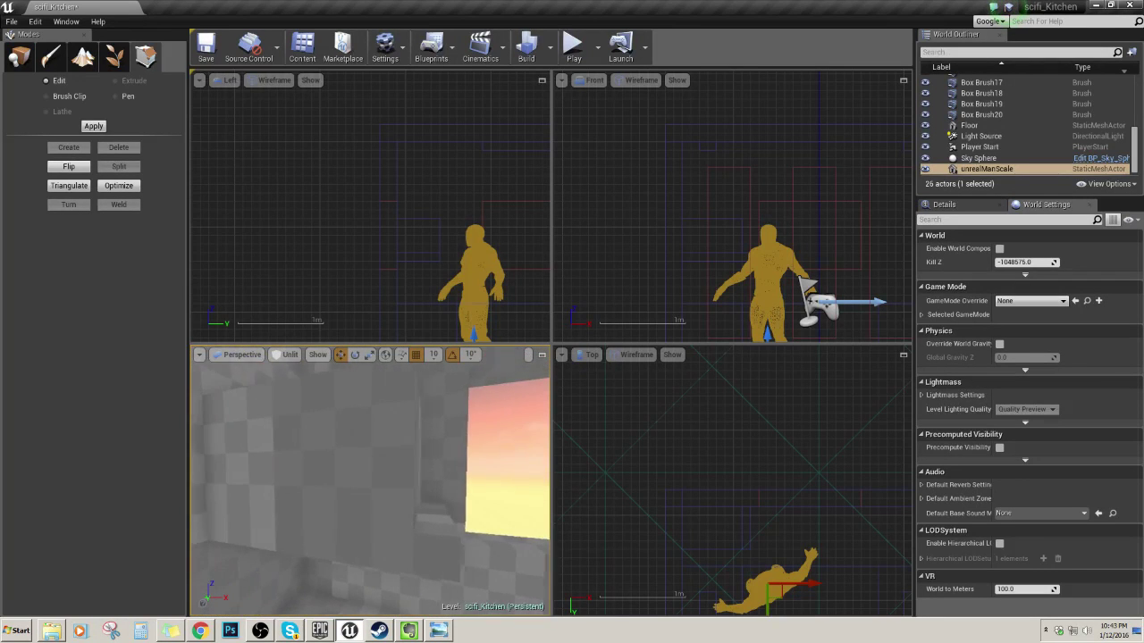
right_click_drag(414, 480, 393, 480)
left_click(413, 479)
right_click(414, 481)
- Move the cabinet block's window-side vertices outward along the X axis until they line up with the shelf edge below
right_click_drag(771, 202, 730, 204)
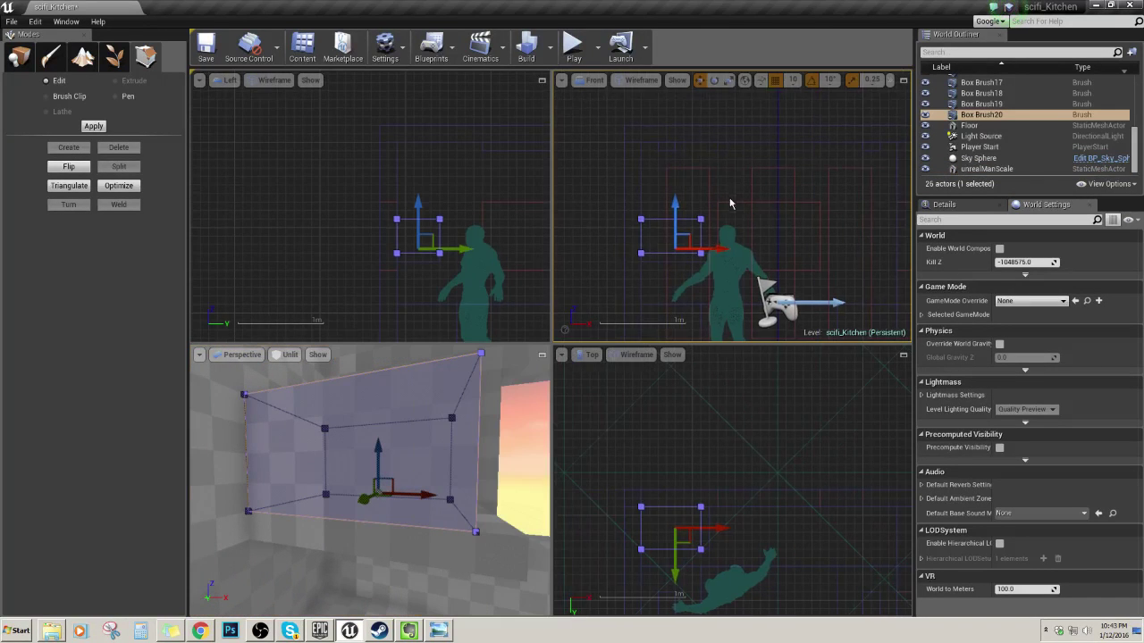
scroll(729, 203, "up", 1)
mouse_move(491, 467)
right_mouse_down()
mouse_move(532, 487)
mouse_move(492, 468)
right_mouse_up()
right_click_drag(666, 525, 670, 442)
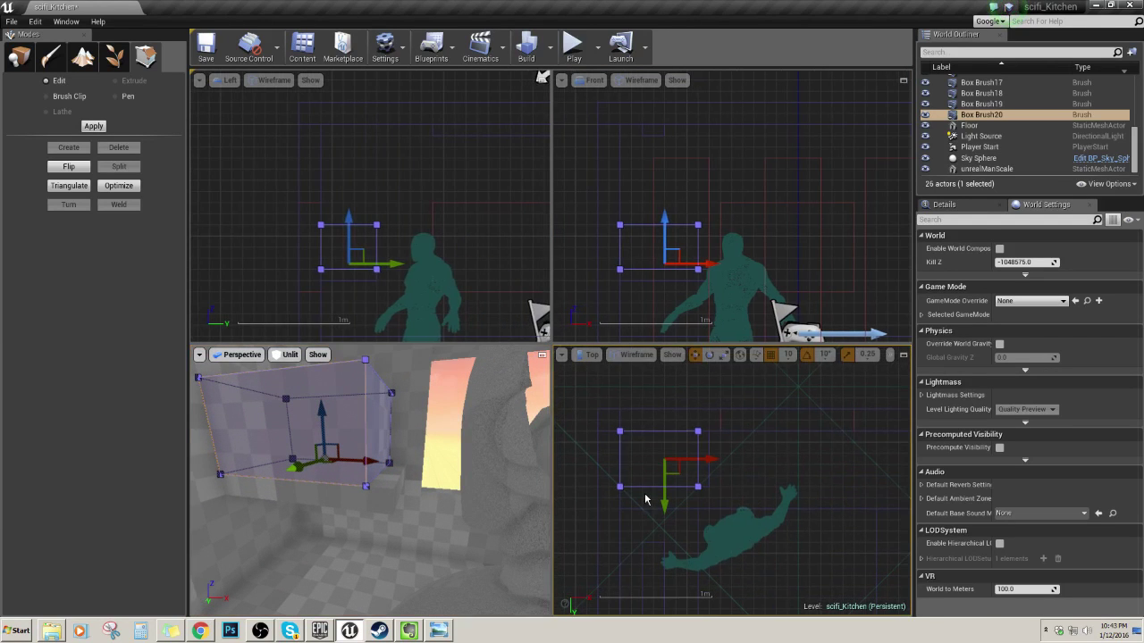
right_click_drag(628, 280, 627, 262)
left_click(628, 263)
right_click_drag(706, 259, 668, 269)
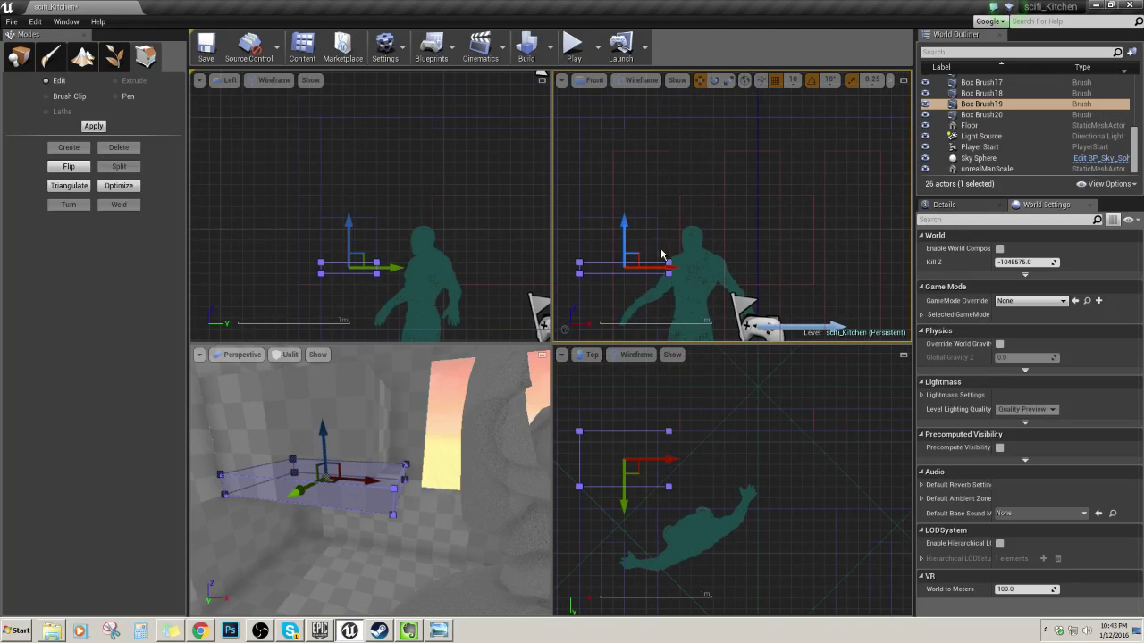
left_click_drag(659, 249, 687, 301)
left_click(651, 215)
left_click(651, 217)
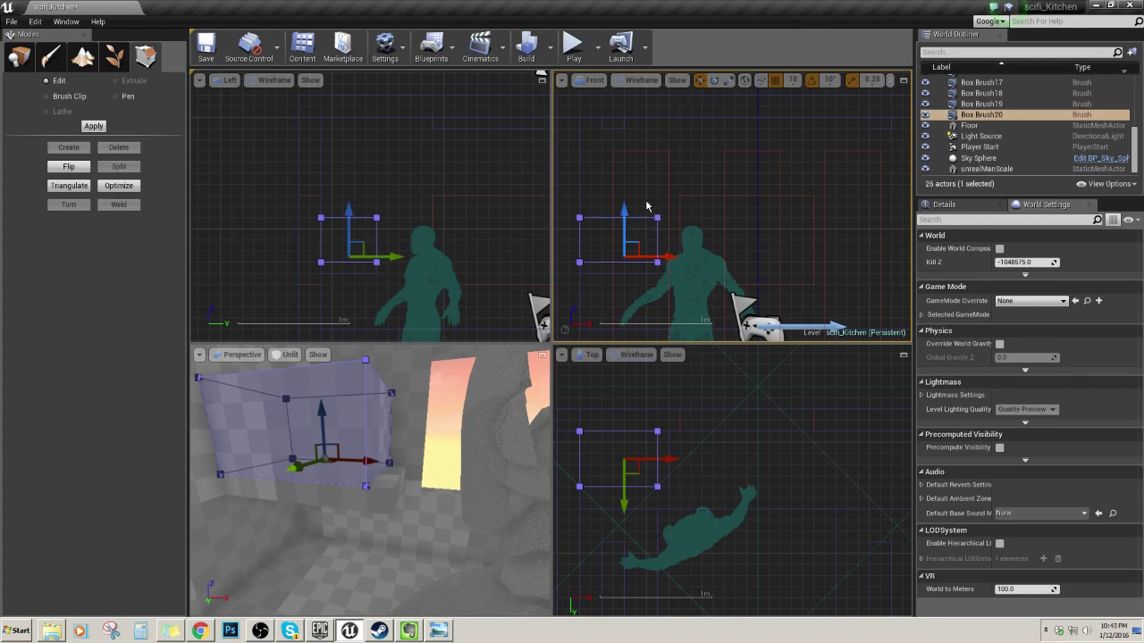
mouse_move(644, 202)
left_mouse_down()
mouse_move(696, 267)
mouse_move(718, 261)
left_mouse_up()
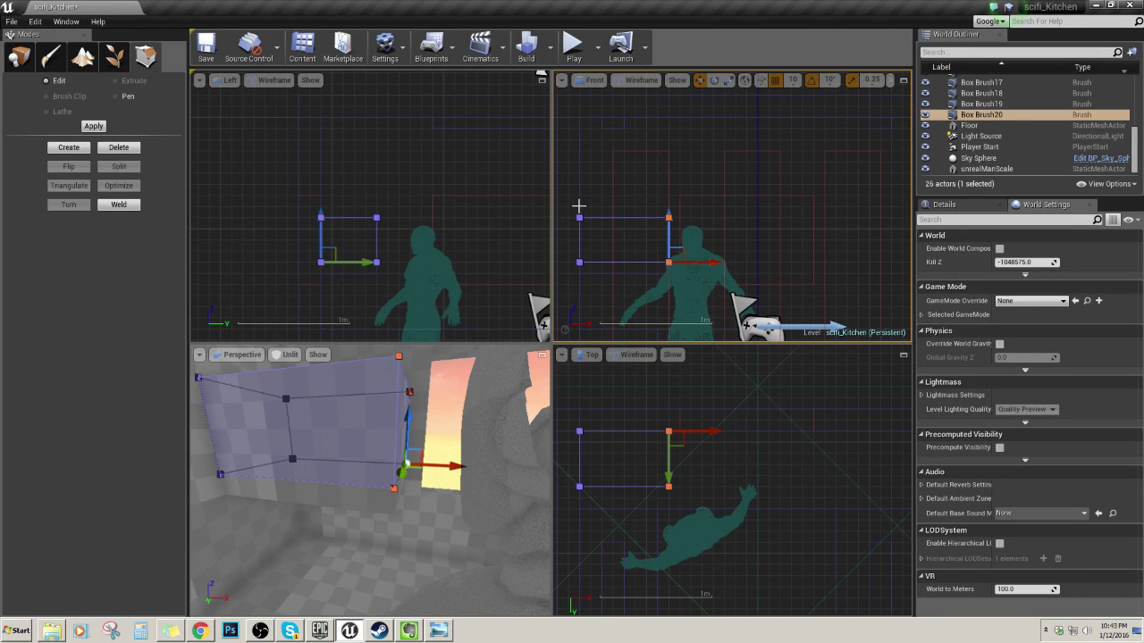
- Raise the cabinet block's top vertices another 10 units and check its height against the scale figure
left_click_drag(578, 205, 701, 238)
left_click_drag(665, 173, 665, 161)
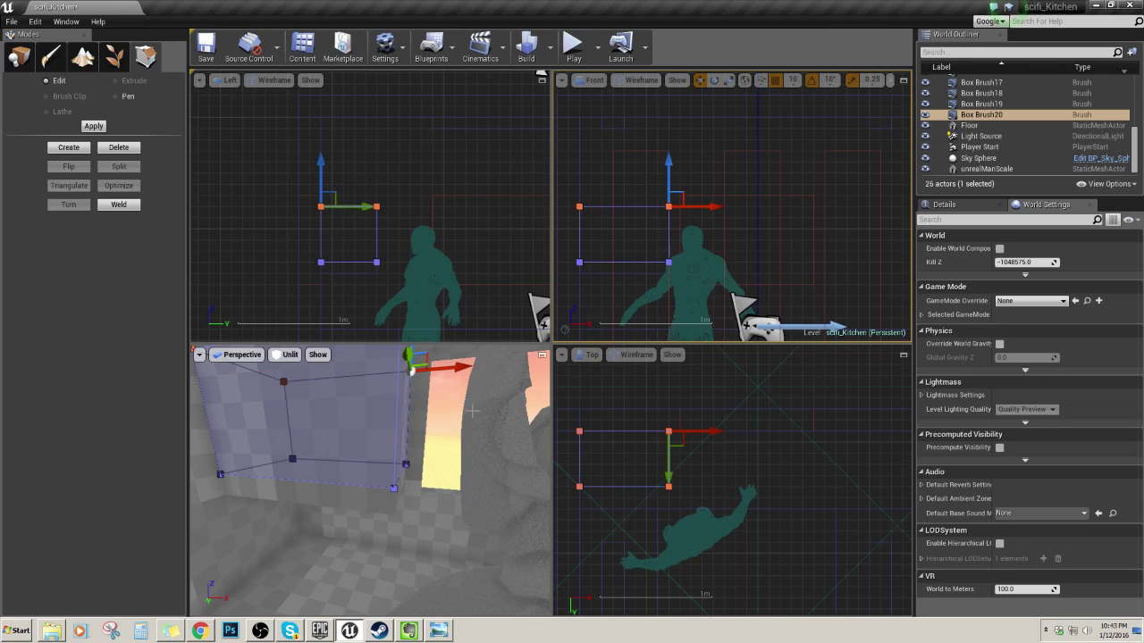
mouse_move(414, 420)
right_mouse_down()
mouse_move(427, 402)
mouse_move(457, 451)
mouse_move(449, 500)
mouse_move(379, 465)
mouse_move(360, 471)
right_mouse_up()
right_click(459, 450)
left_click(450, 451)
left_click(379, 465)
left_click(385, 513)
left_click(360, 471)
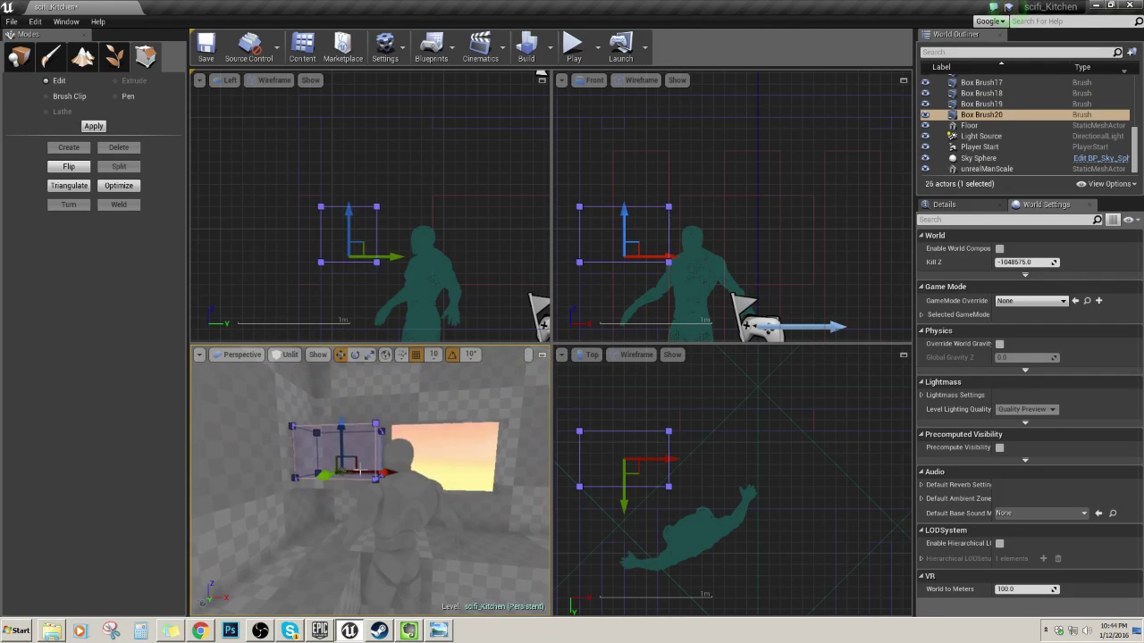
- Duplicate the lower shelf brush and move the copy back along the Y axis, level with the original
scroll(360, 470, "down", 1)
left_click(352, 483)
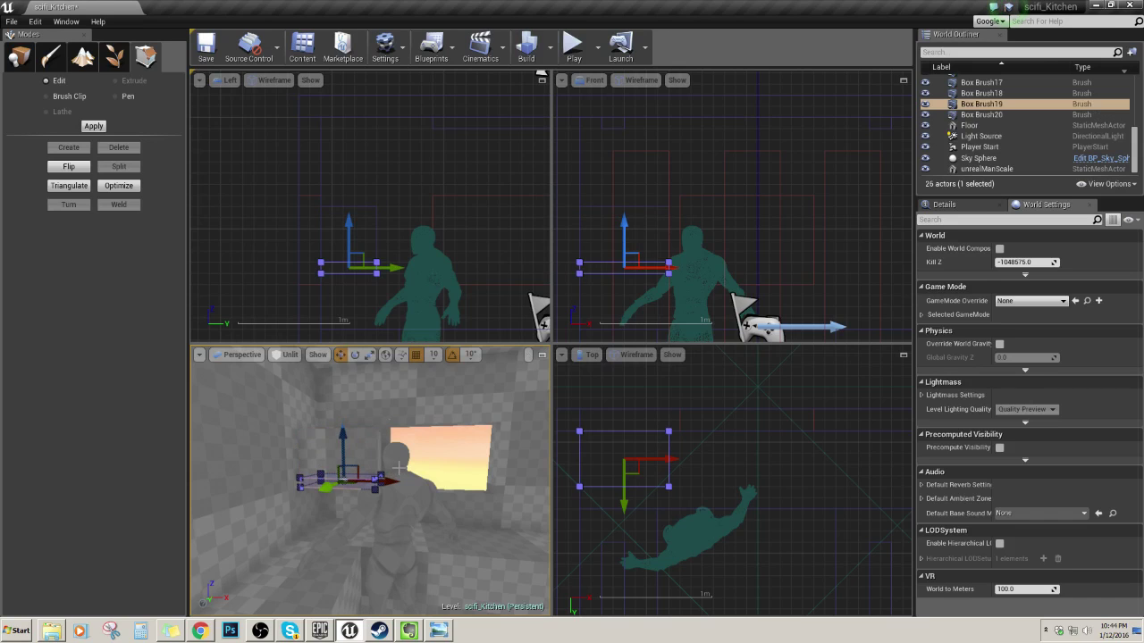
right_click_drag(402, 425, 396, 417)
right_click_drag(362, 485, 362, 485)
key("ctrl+w")
right_click_drag(702, 227, 715, 202)
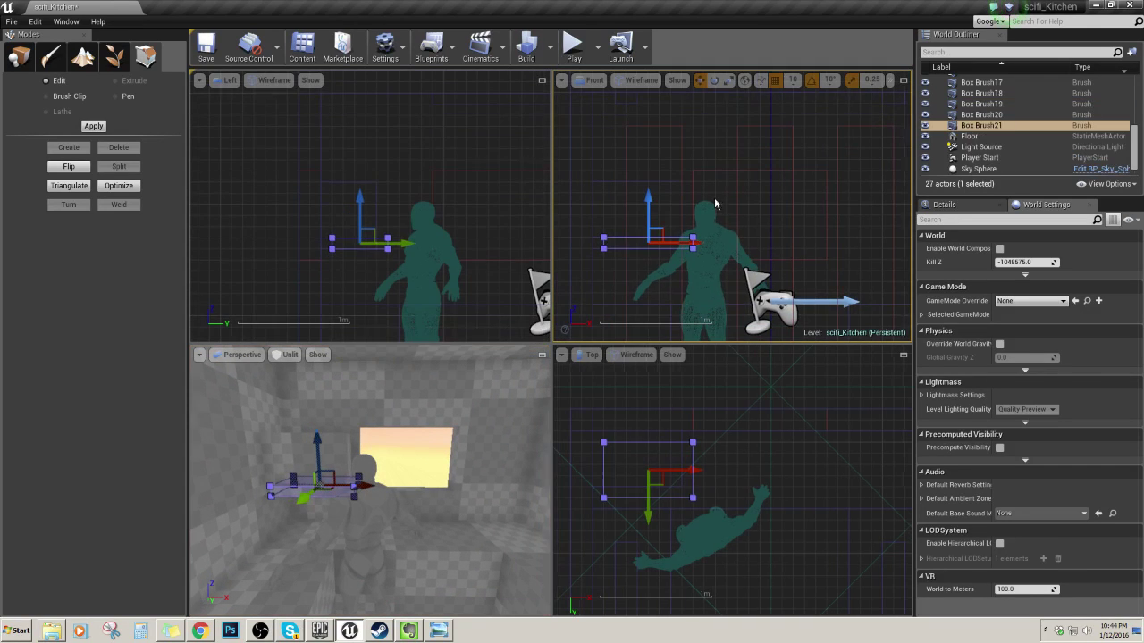
left_click_drag(649, 510, 648, 500)
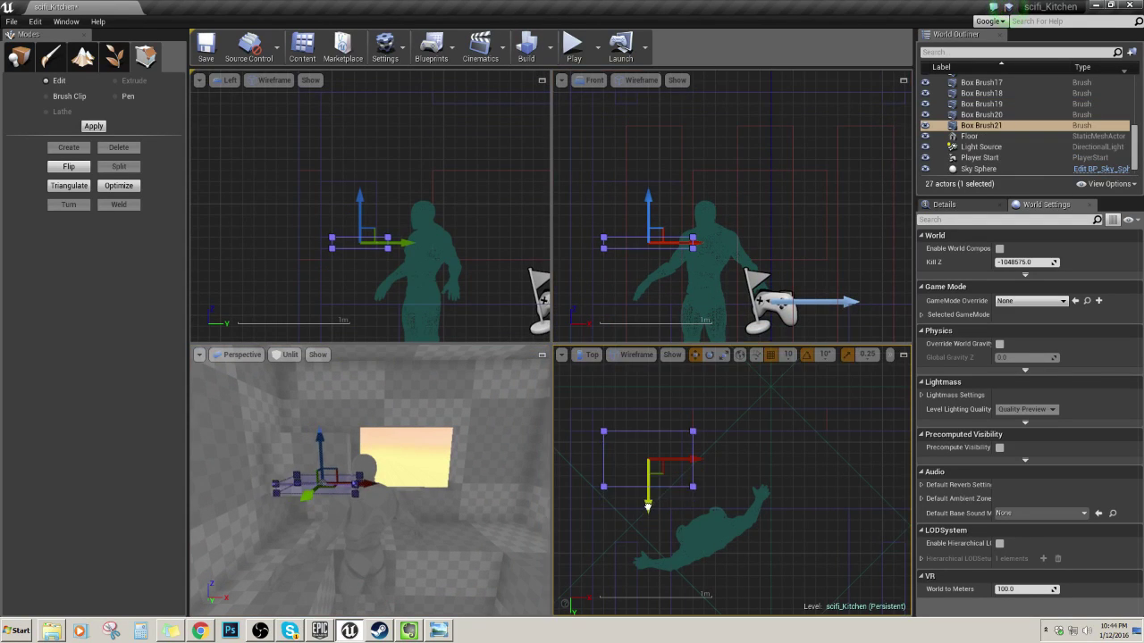
- Slide the duplicated shelf along the X axis into the corner between the two windows and inspect its fit
left_click(693, 454)
left_click(694, 445)
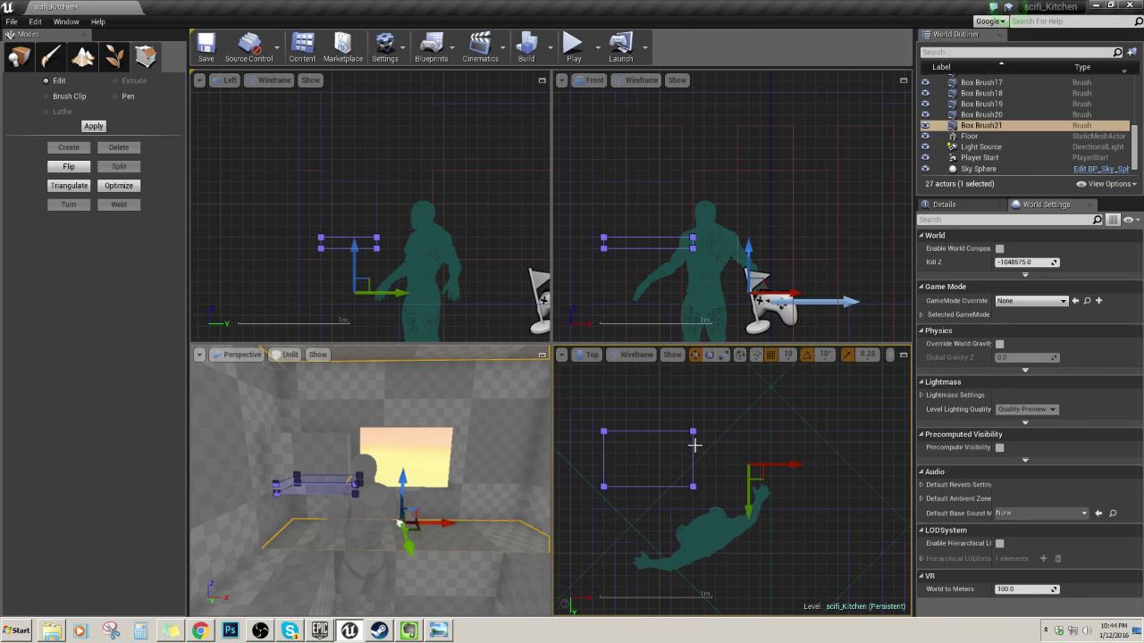
key("Down")
left_click_drag(750, 526, 750, 520)
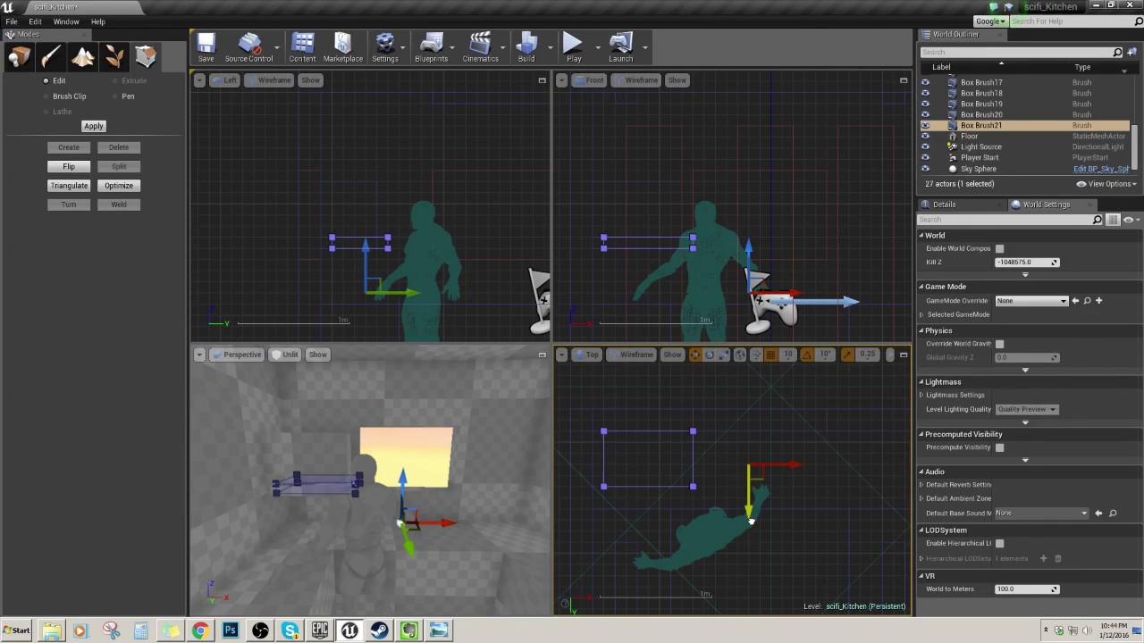
right_click_drag(785, 494, 705, 469)
left_click_drag(714, 441, 840, 447)
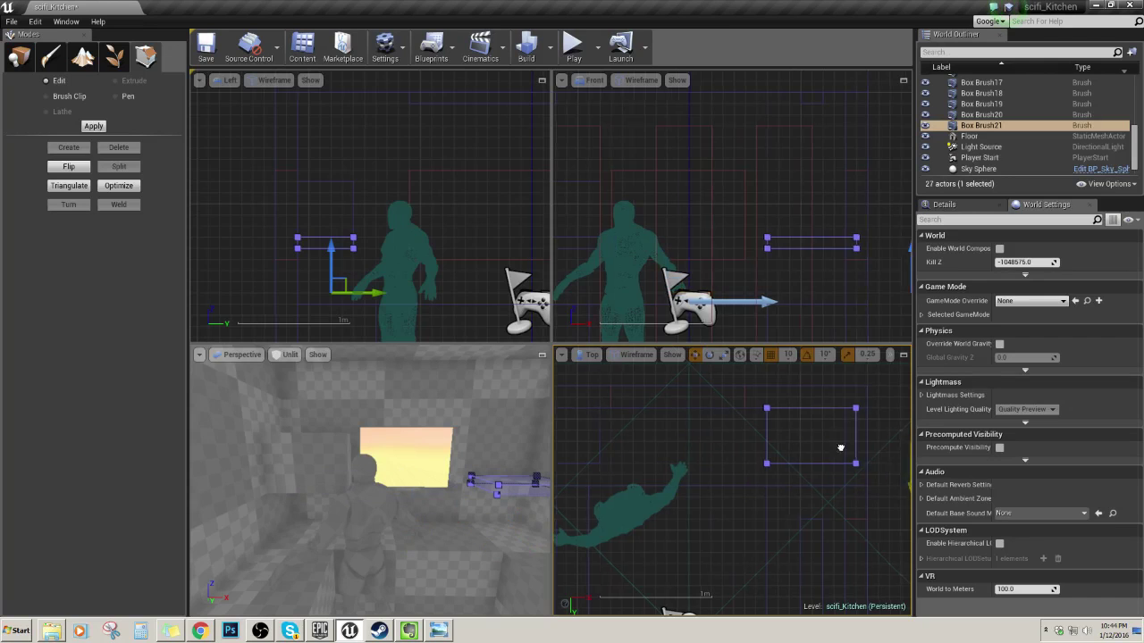
right_click_drag(840, 447, 788, 445)
left_click_drag(860, 443, 848, 443)
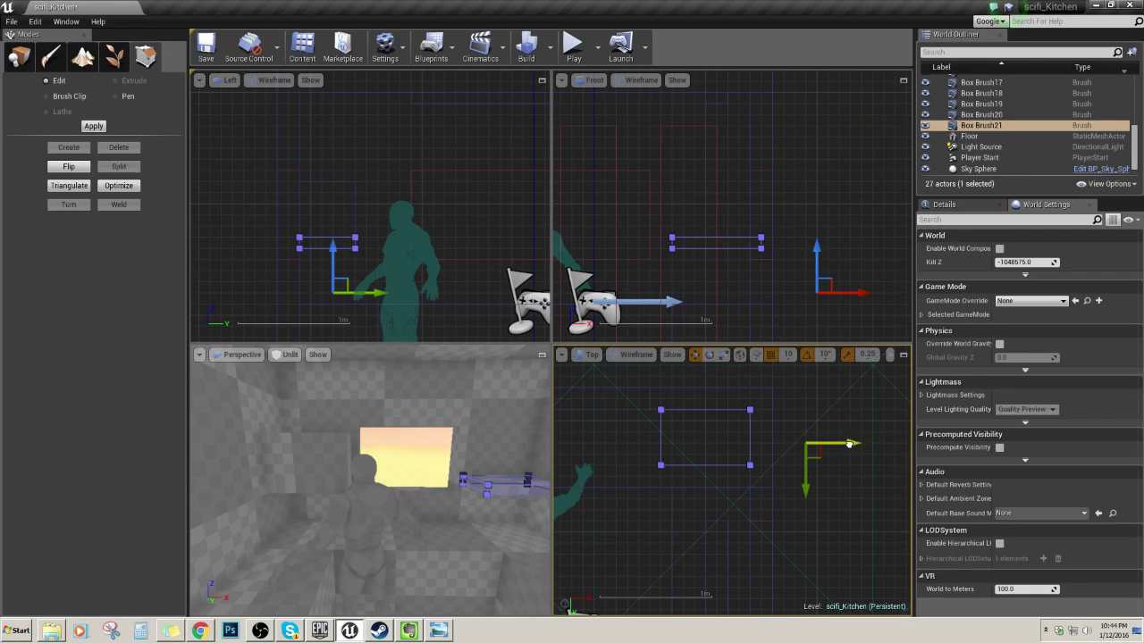
right_click_drag(455, 449, 522, 441)
right_click_drag(439, 442, 445, 432)
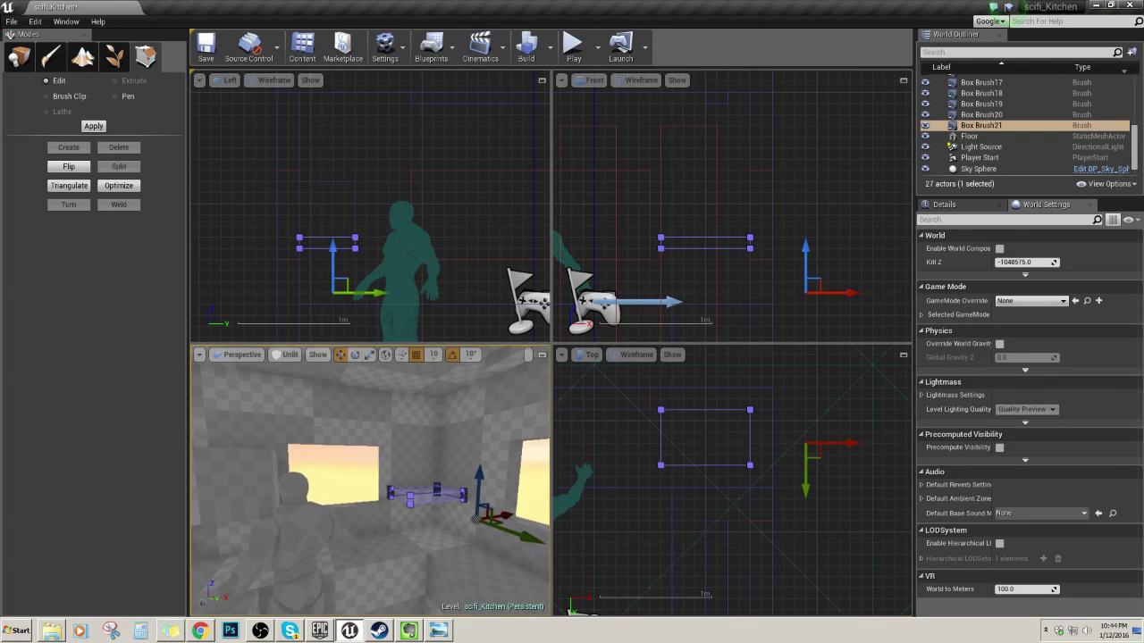
- Raise the top vertices of the new corner brush to form a tall block between the two windows
right_click(741, 275)
right_click_drag(380, 221, 383, 209)
left_click_drag(279, 199, 383, 232)
right_click_drag(683, 228, 771, 282)
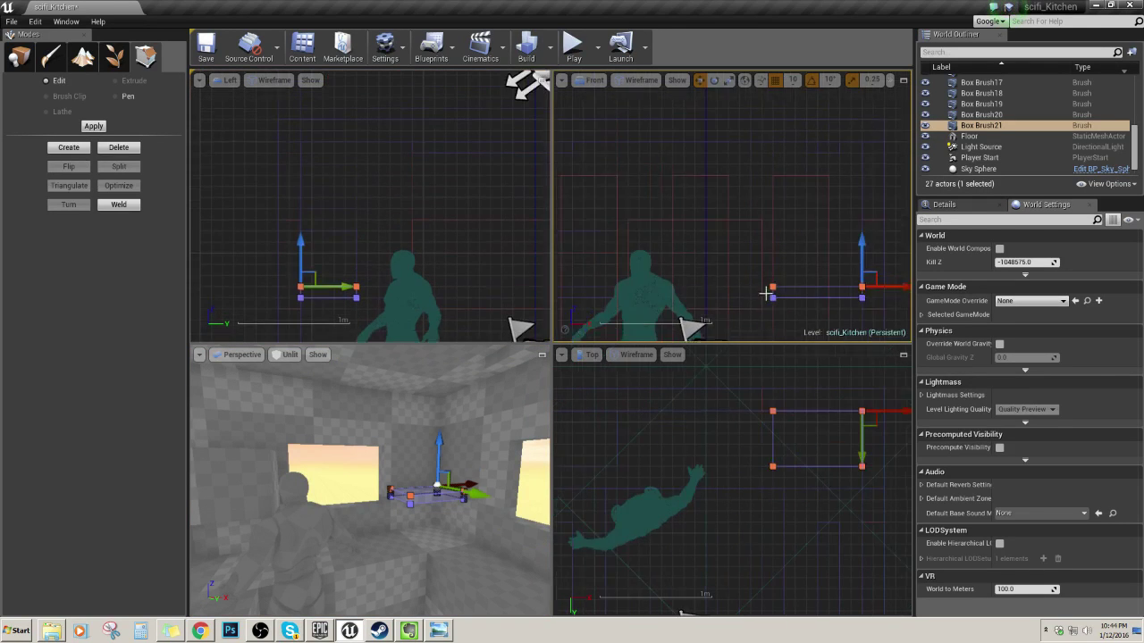
scroll(770, 283, "down", 2)
left_click_drag(841, 241, 847, 154)
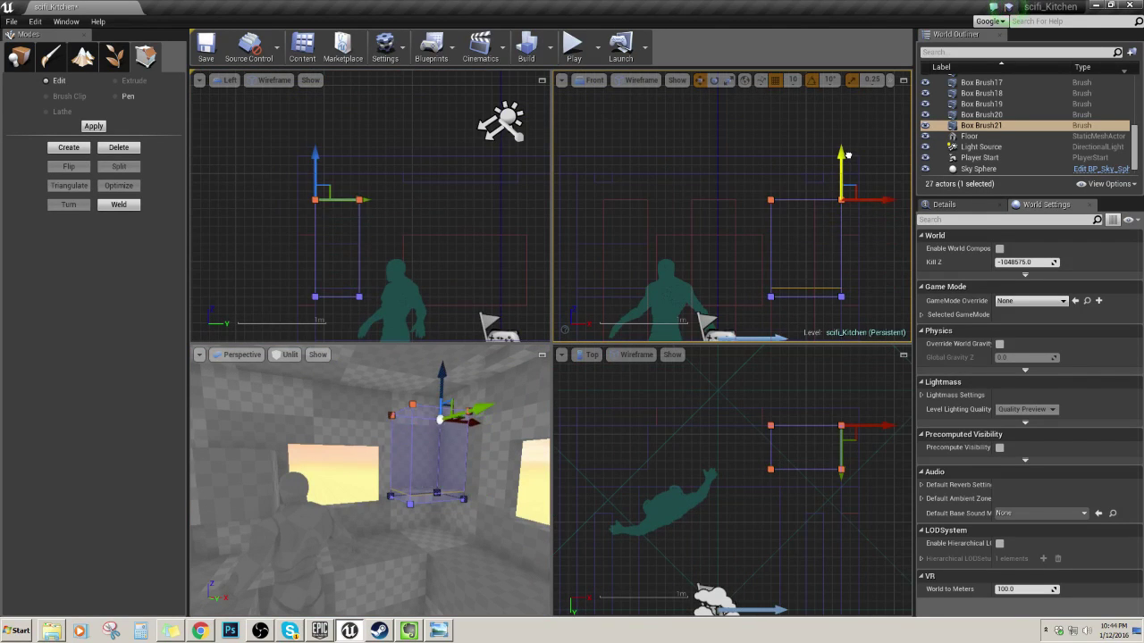
- Examine the tall corner block, the windows and the surrounding counters from closer and farther viewpoints
left_click(342, 481)
key("w")
mouse_move(370, 486)
right_mouse_down()
mouse_move(406, 485)
mouse_move(357, 485)
mouse_move(340, 469)
mouse_move(268, 483)
mouse_move(268, 469)
mouse_move(482, 469)
mouse_move(294, 482)
mouse_move(368, 486)
mouse_move(364, 551)
mouse_move(355, 485)
mouse_move(271, 514)
right_mouse_up()
left_click(370, 485)
key("s")
key("w")
key("w")
key("s")
key("w")
key("s")
key("w")
key("s")
- Move the scale figure along the X axis toward the new corner block, rotate it about the vertical axis, and adjust its position
left_click(270, 513)
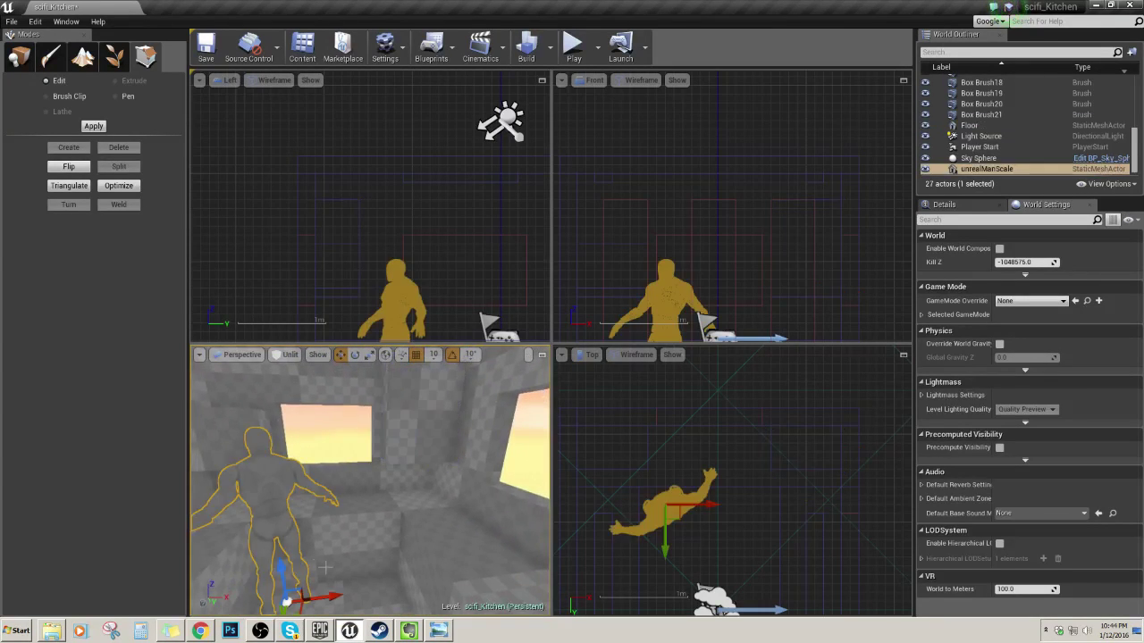
key("e")
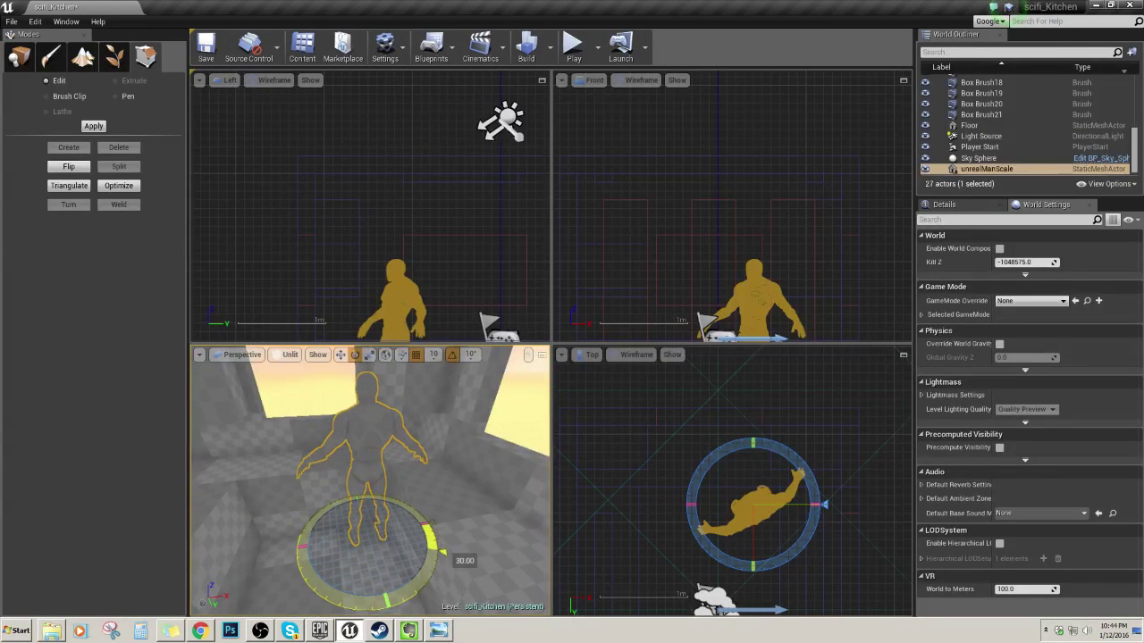
key("w")
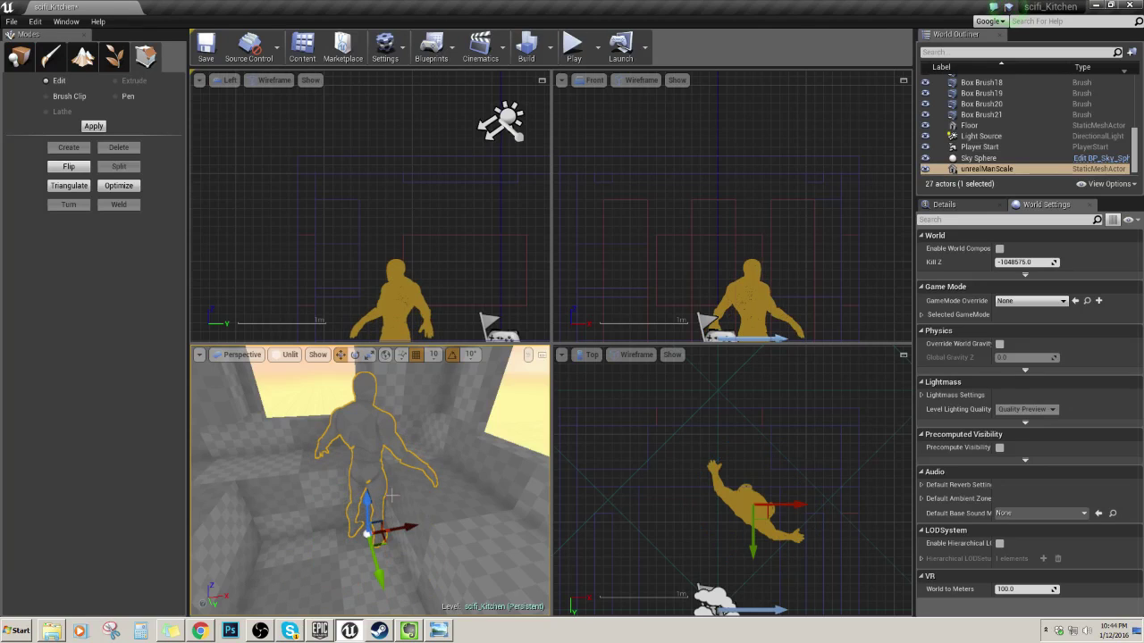
left_click_drag(412, 527, 375, 594)
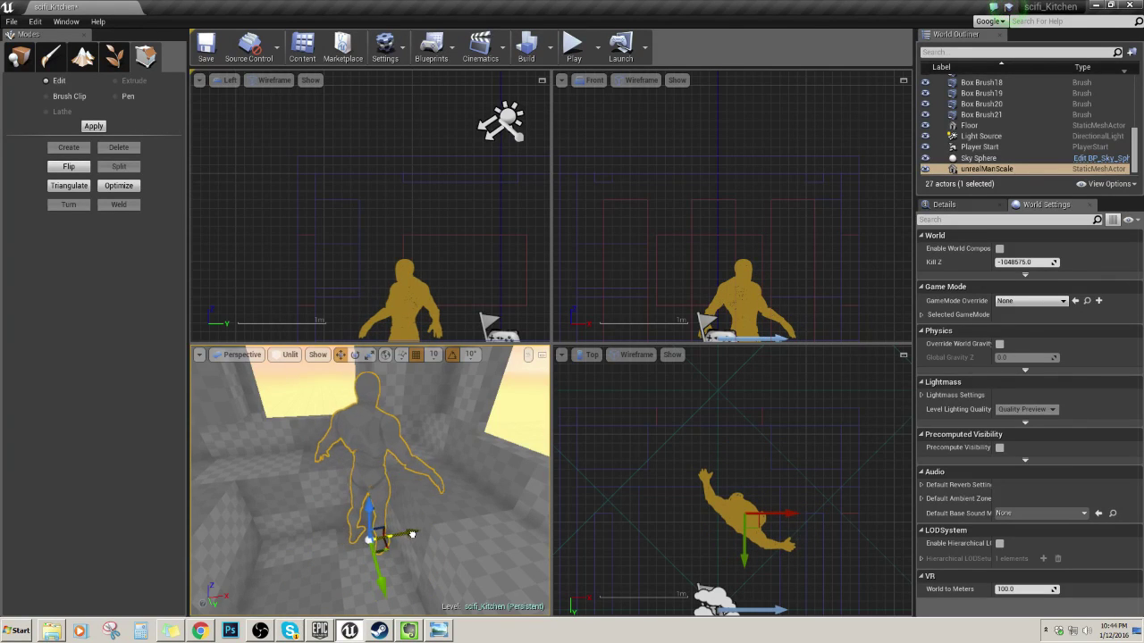
- Nudge the scale figure along the X axis and check its proportions against the corner block and windows in an enlarged perspective view
left_click_drag(412, 534, 424, 533)
right_click_drag(423, 533, 451, 460)
key("w")
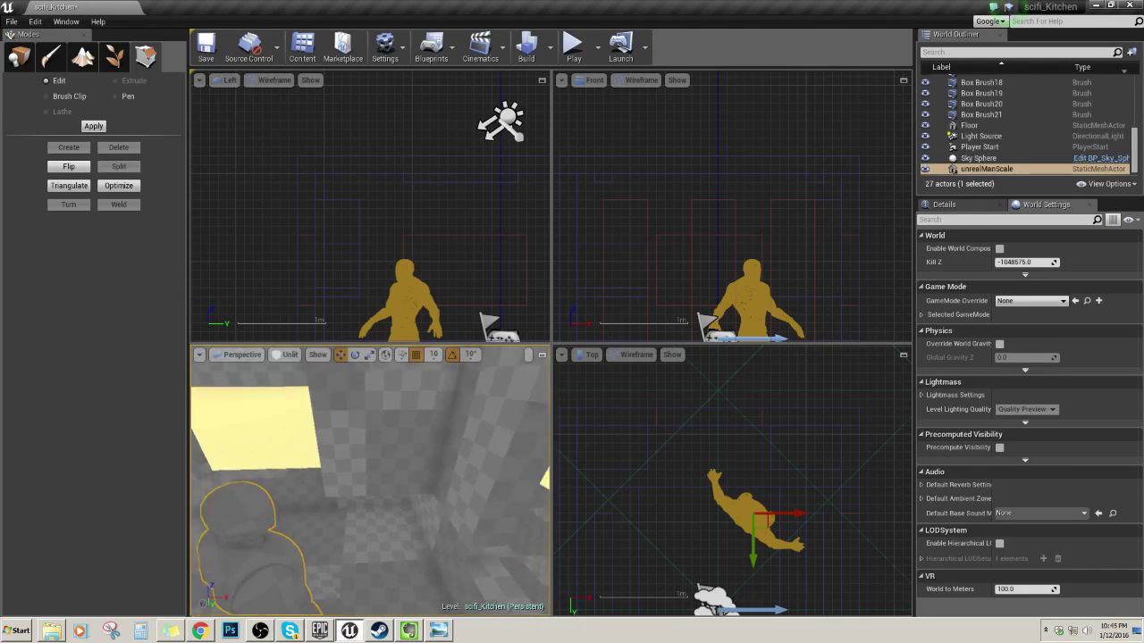
right_click_drag(344, 380, 352, 436)
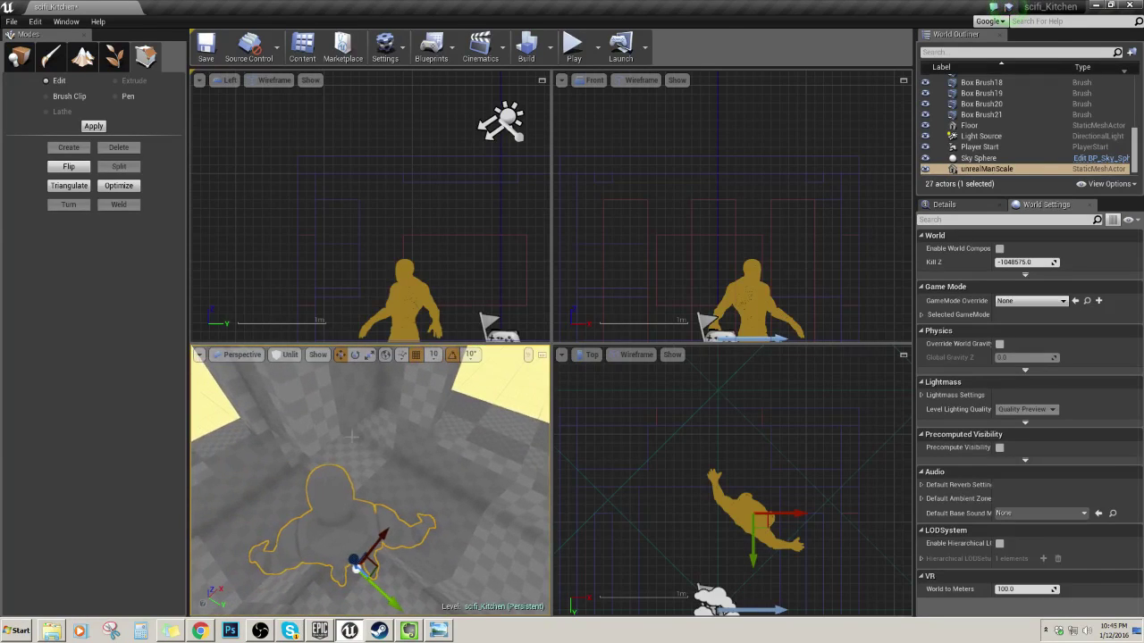
left_click(541, 355)
right_click_drag(580, 398, 536, 358)
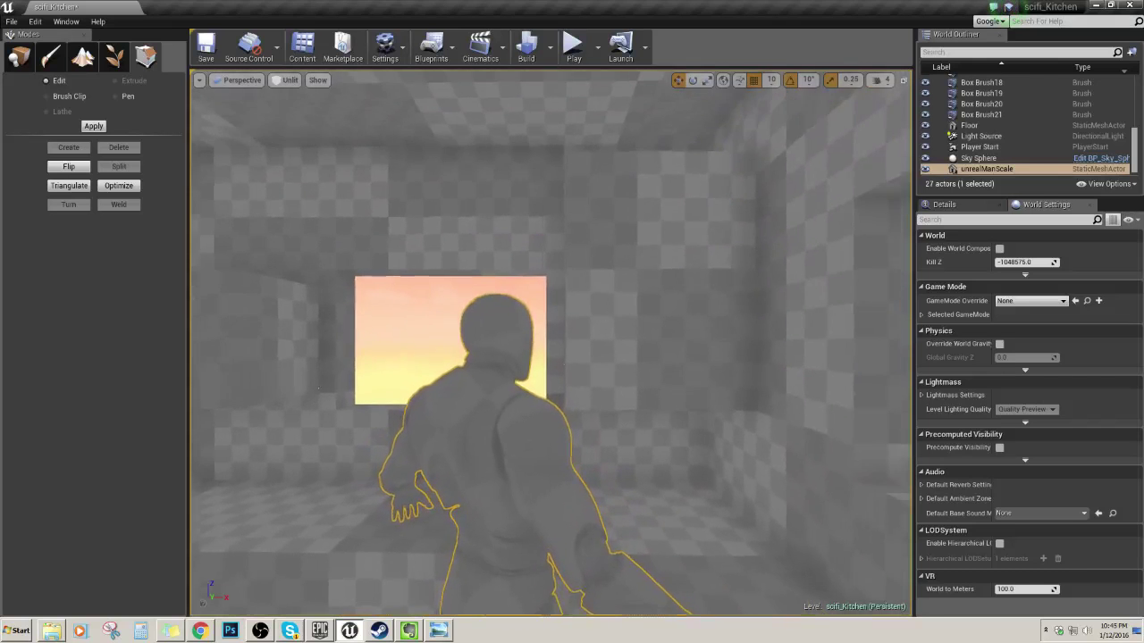
right_click_drag(585, 313, 612, 294)
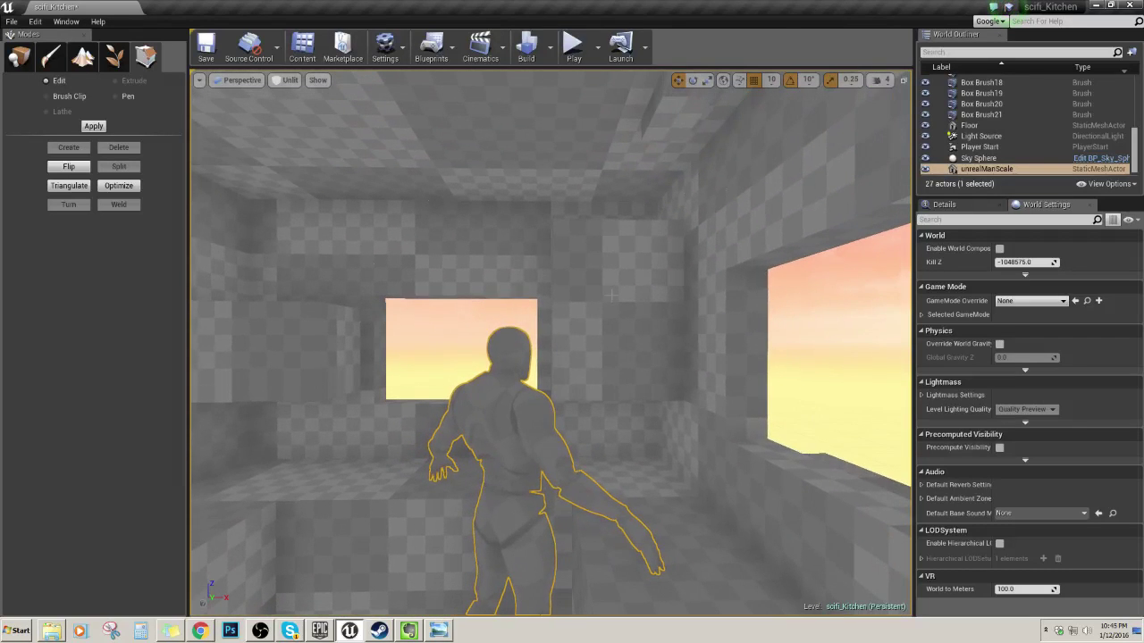
- Select the block between the two windows and lower its top vertices to shorten it
left_click(598, 294)
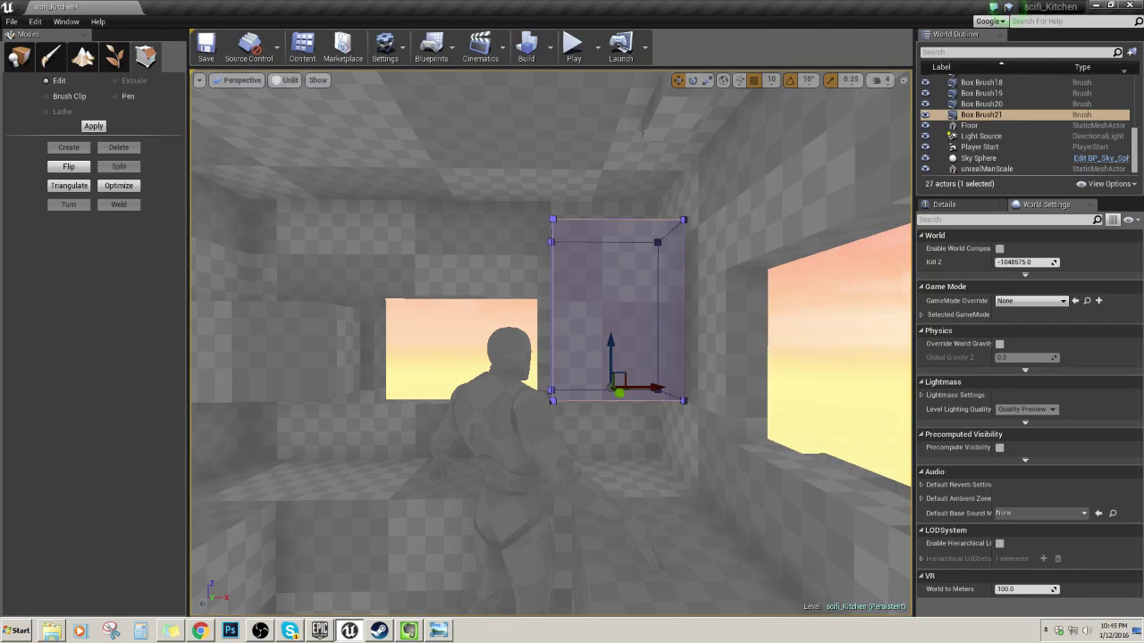
mouse_move(492, 186)
right_mouse_down()
mouse_move(581, 187)
mouse_move(491, 187)
right_mouse_up()
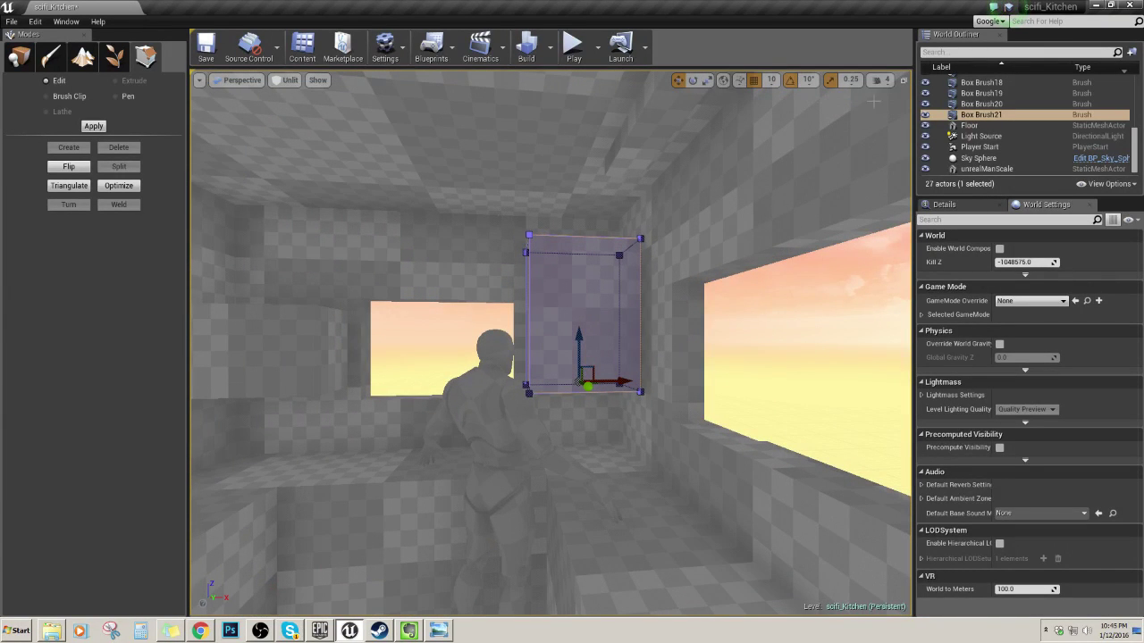
mouse_move(537, 234)
right_mouse_down()
mouse_move(564, 273)
mouse_move(558, 204)
right_mouse_up()
mouse_move(491, 235)
right_mouse_down()
mouse_move(514, 205)
mouse_move(514, 156)
right_mouse_up()
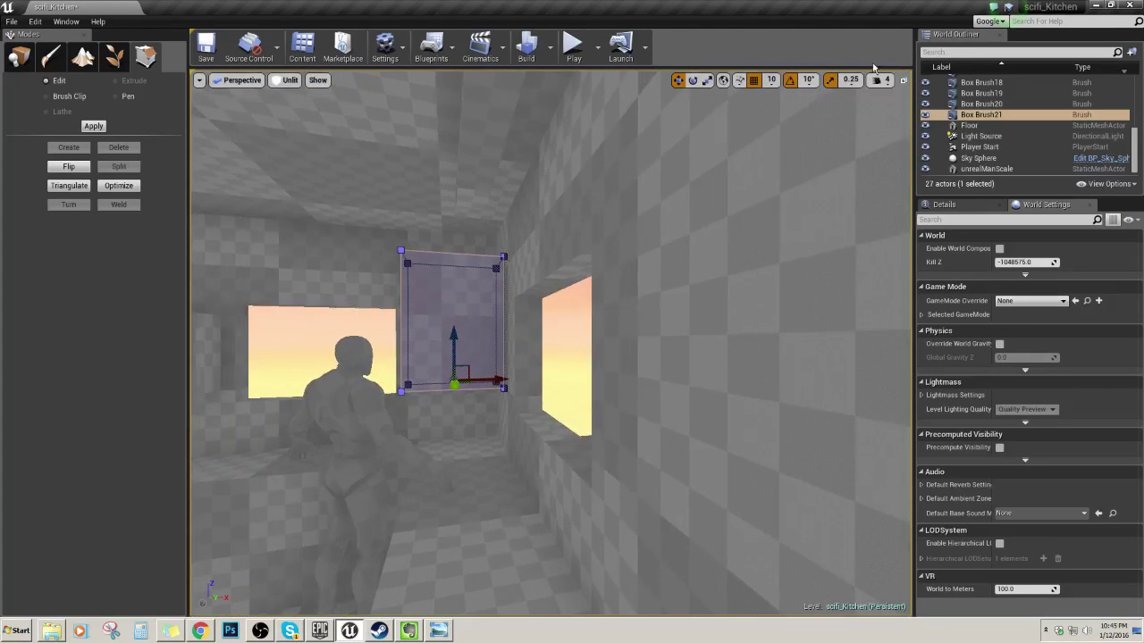
left_click(902, 80)
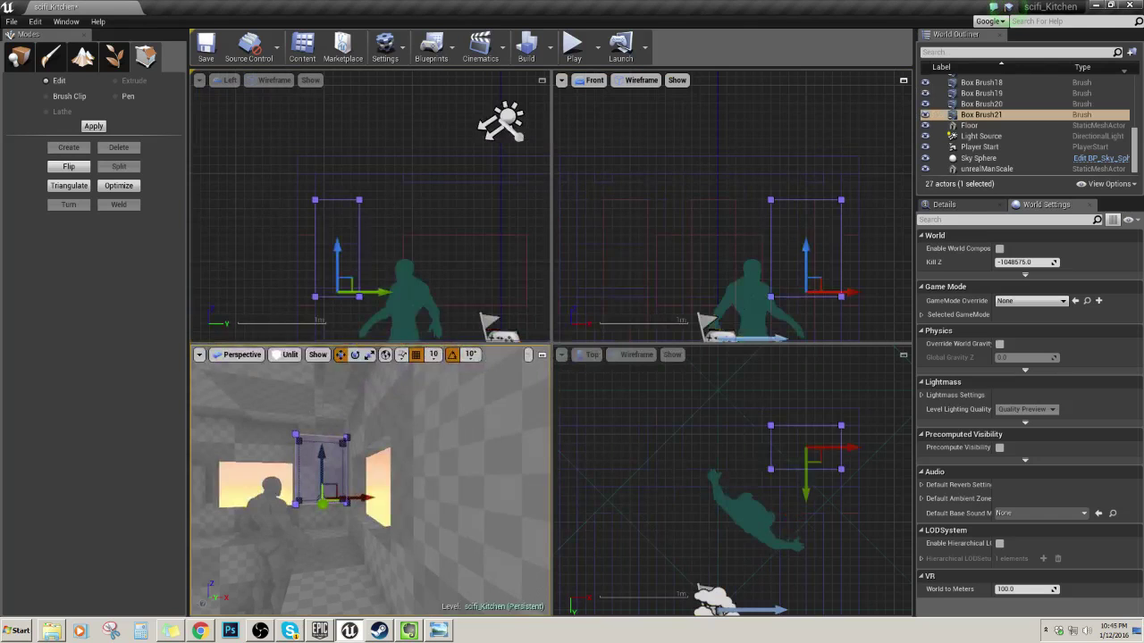
mouse_move(384, 478)
right_mouse_down()
mouse_move(465, 478)
mouse_move(313, 473)
right_mouse_up()
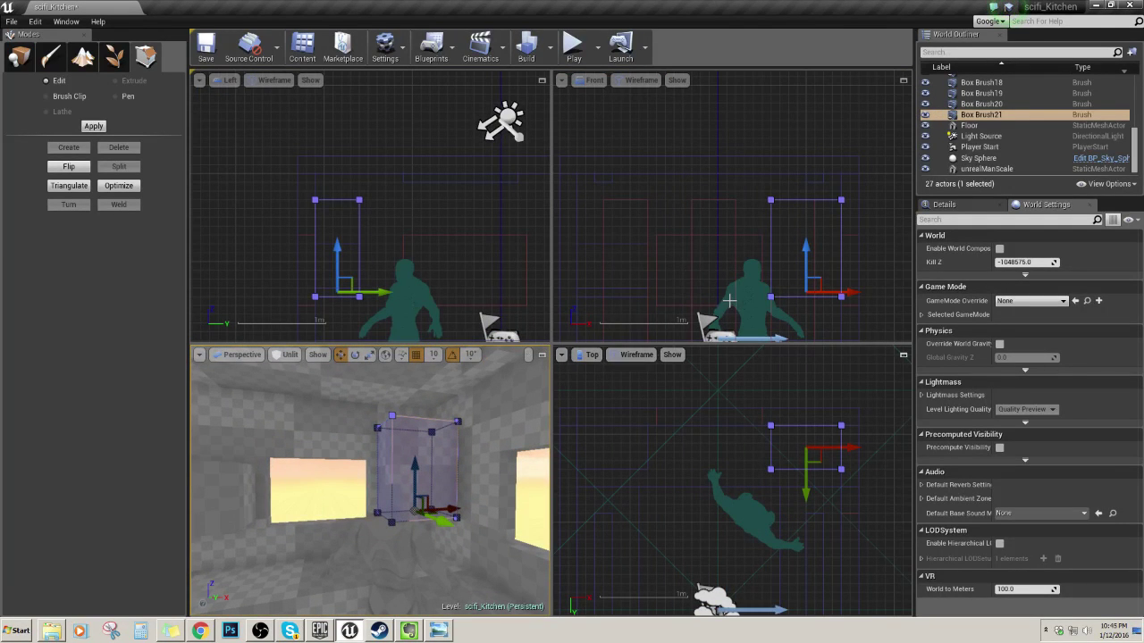
scroll(729, 300, "down", 2)
right_click_drag(730, 301, 698, 214)
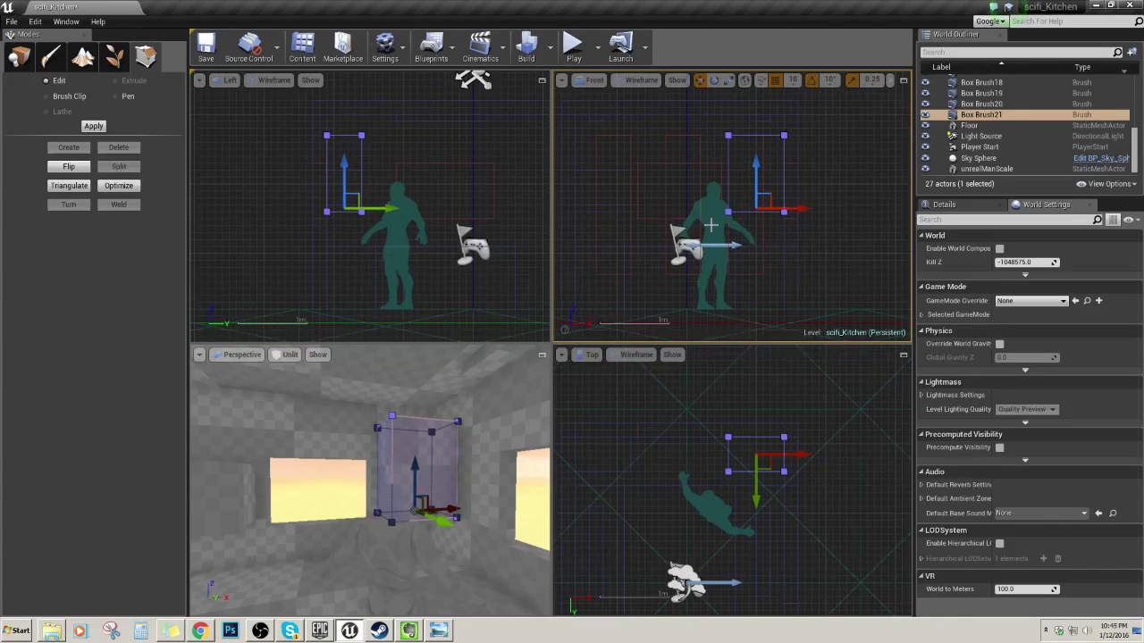
mouse_move(411, 482)
right_mouse_down()
mouse_move(438, 536)
mouse_move(451, 487)
right_mouse_up()
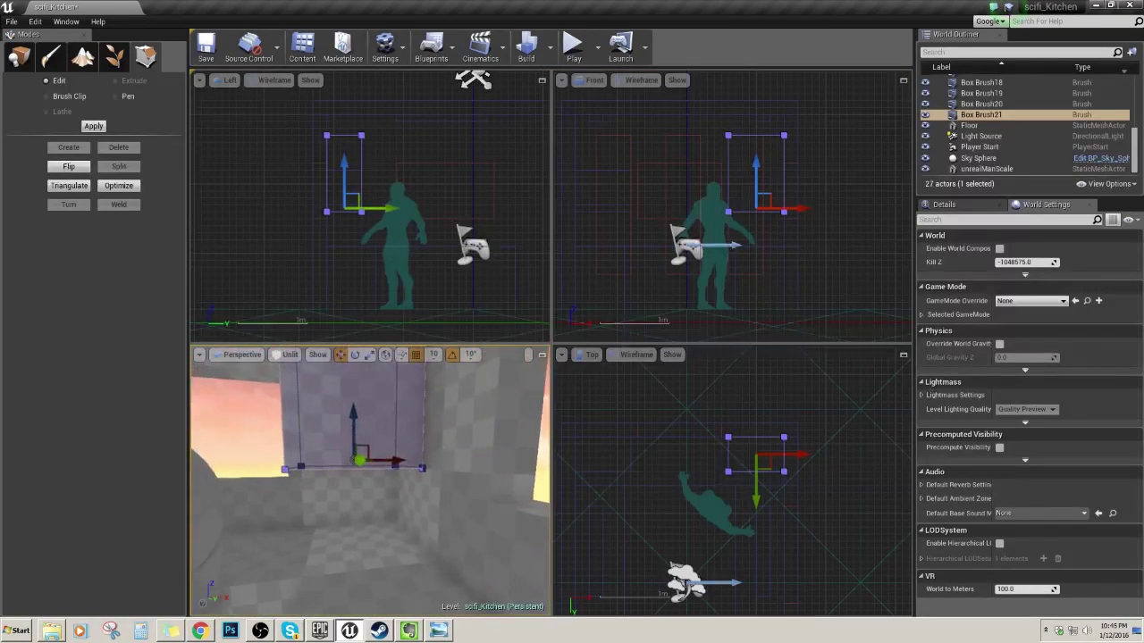
mouse_move(699, 187)
left_mouse_down()
mouse_move(791, 87)
mouse_move(783, 107)
left_mouse_up()
mouse_move(376, 483)
right_mouse_down()
mouse_move(398, 469)
mouse_move(403, 482)
right_mouse_up()
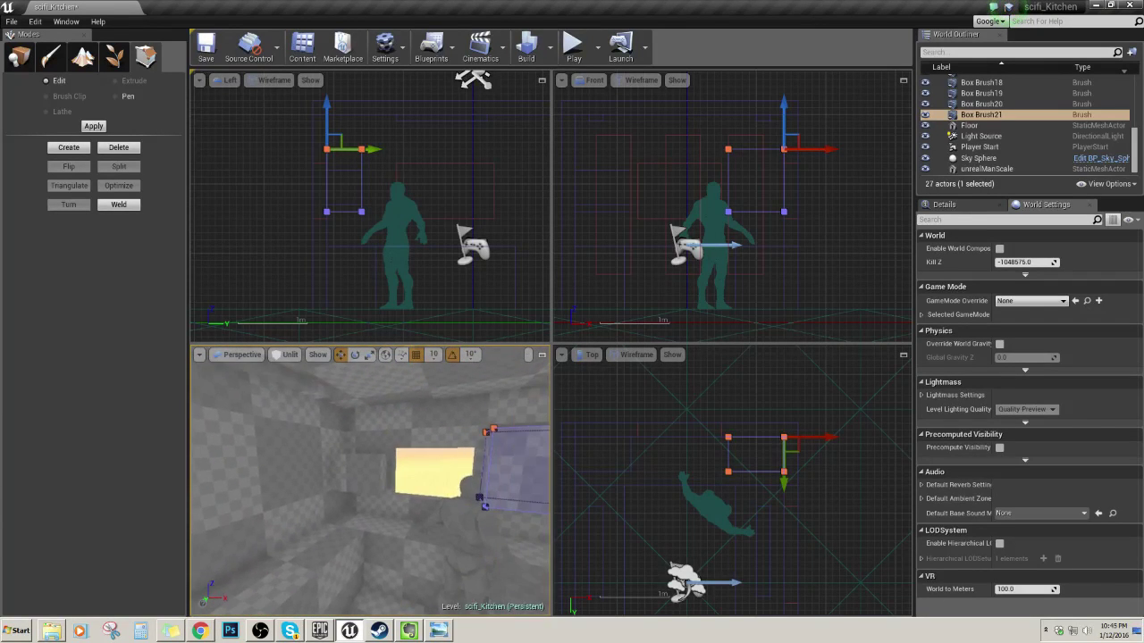
- Examine the shortened corner block beside the scale figure from closer and farther viewpoints, keeping the block selected
left_click(428, 460)
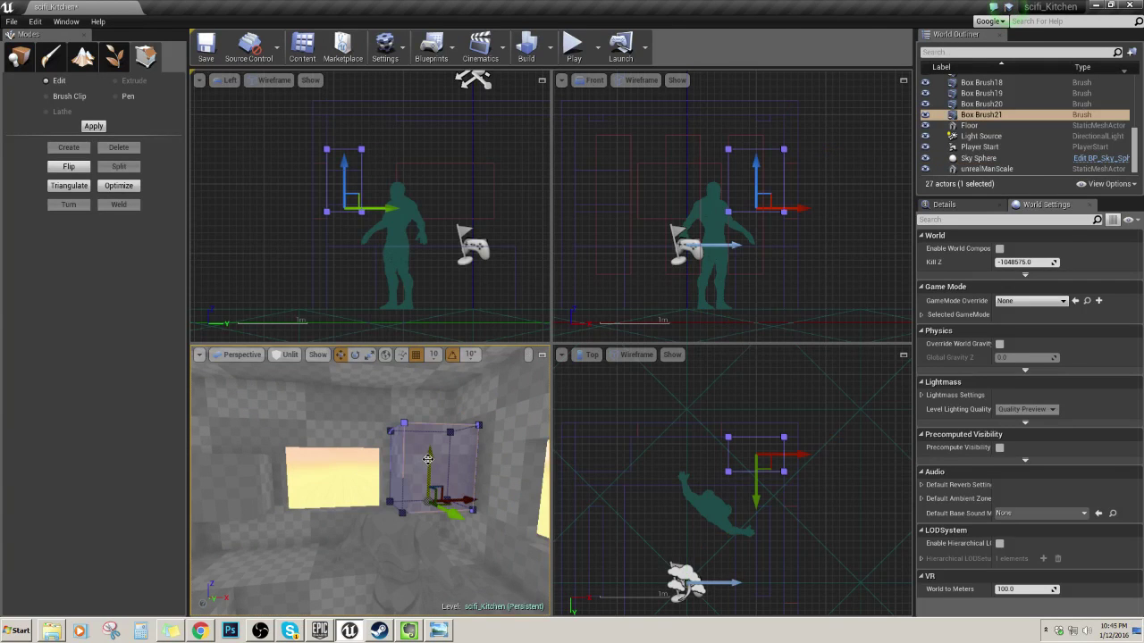
key("w")
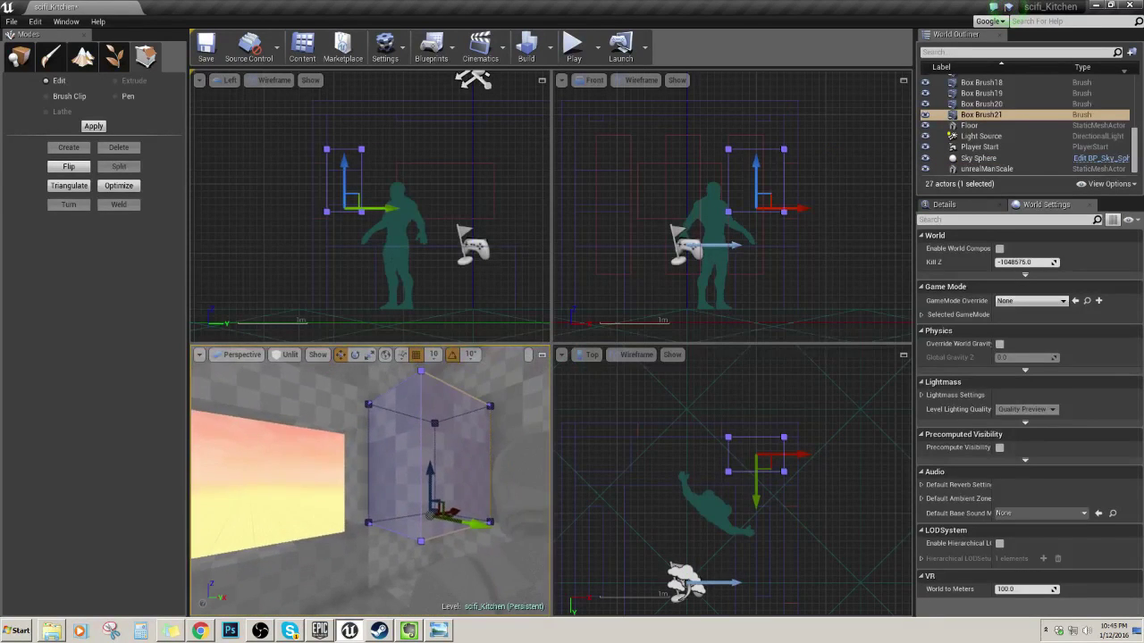
mouse_move(412, 435)
right_mouse_down()
mouse_move(385, 455)
mouse_move(412, 435)
right_mouse_up()
key("s")
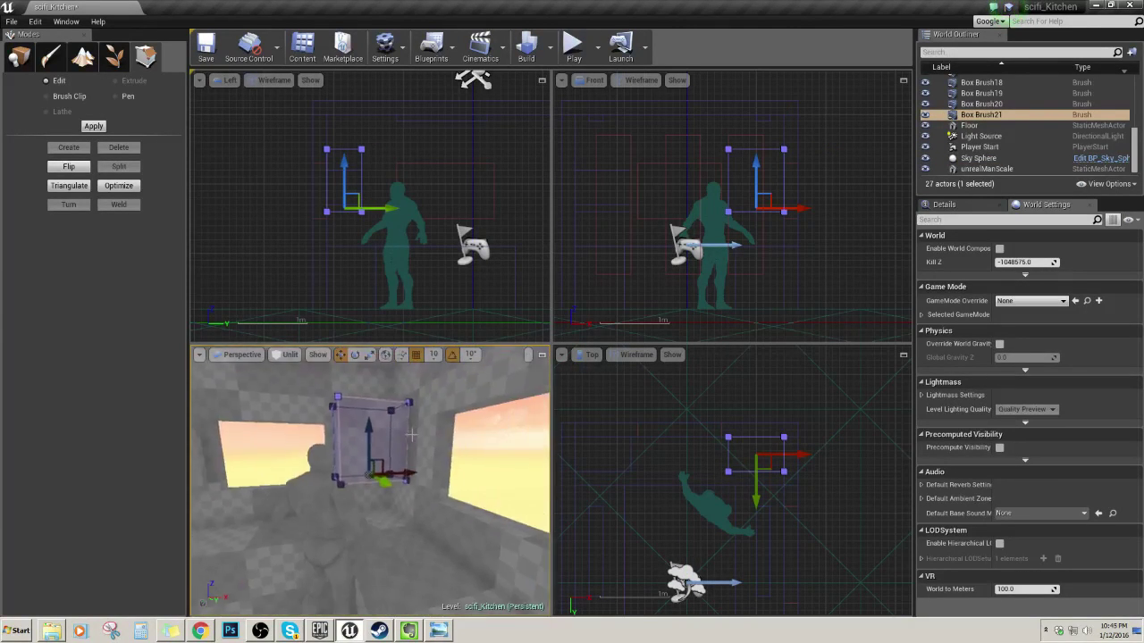
left_click(477, 454)
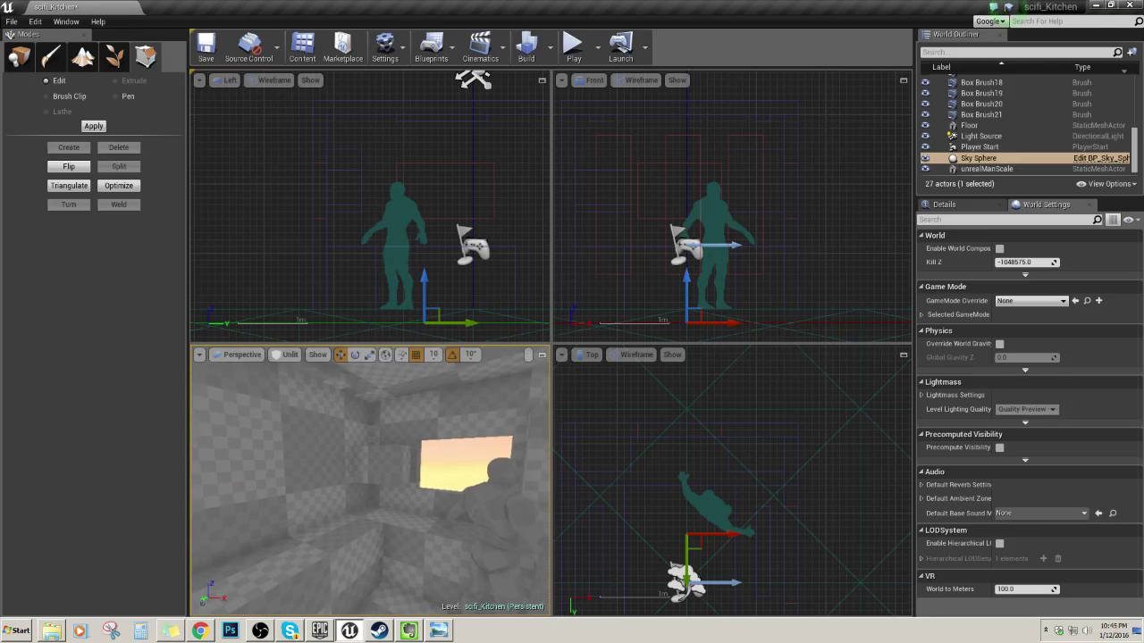
key("w")
mouse_move(477, 453)
right_mouse_down()
mouse_move(447, 487)
mouse_move(473, 465)
mouse_move(451, 461)
mouse_move(494, 446)
right_mouse_up()
left_click(397, 430)
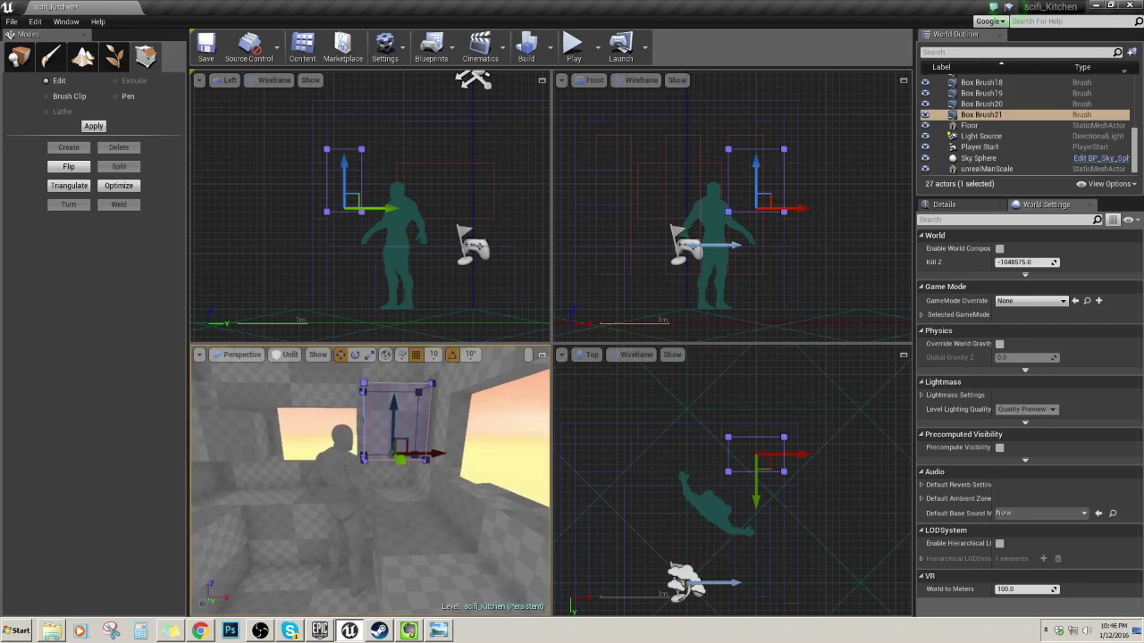
- Examine the overall room layout around the two windows and the corner block in the perspective and orthographic views
right_click_drag(435, 190, 454, 273)
scroll(706, 527, "down", 3)
right_click_drag(703, 510, 739, 440)
mouse_move(474, 483)
right_mouse_down()
mouse_move(500, 510)
mouse_move(456, 478)
mouse_move(478, 482)
mouse_move(513, 454)
right_mouse_up()
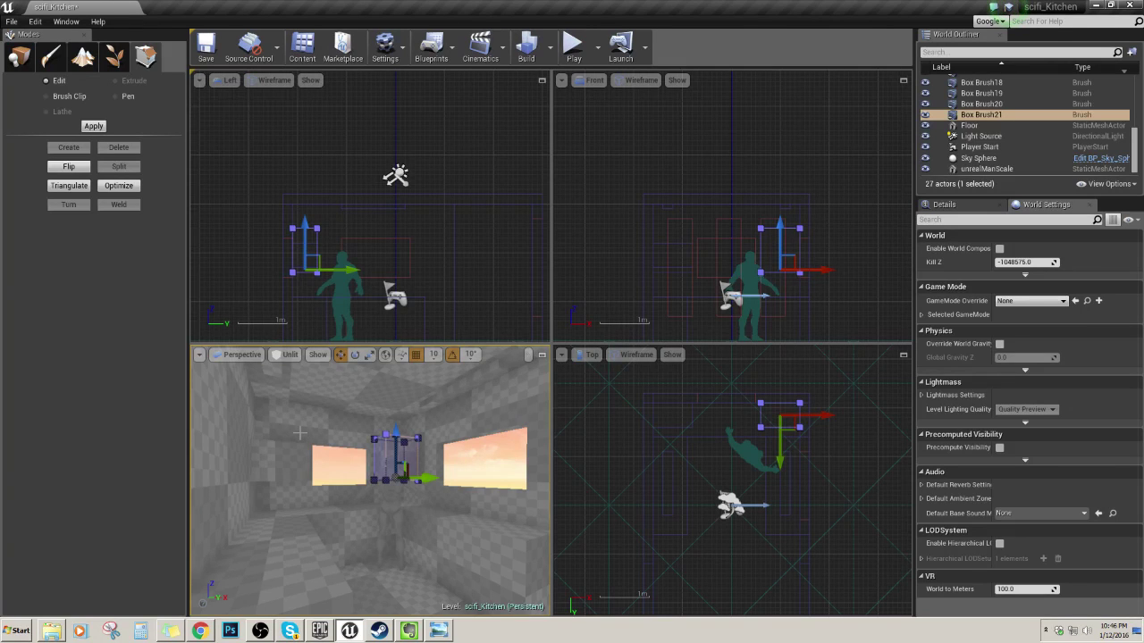
mouse_move(371, 483)
right_mouse_down()
mouse_move(304, 482)
mouse_move(268, 527)
mouse_move(361, 488)
mouse_move(346, 482)
mouse_move(335, 486)
mouse_move(357, 537)
mouse_move(402, 492)
mouse_move(384, 490)
mouse_move(424, 517)
mouse_move(375, 525)
right_mouse_up()
right_click_drag(370, 482, 362, 467)
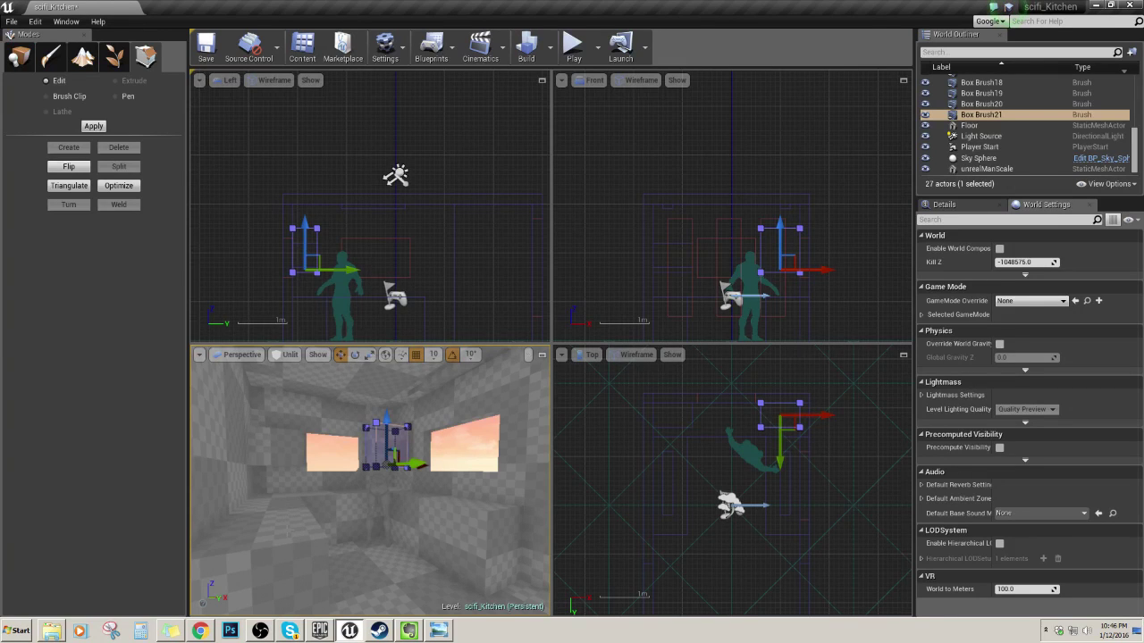
mouse_move(385, 503)
right_mouse_down()
mouse_move(414, 466)
mouse_move(454, 504)
right_mouse_up()
right_click_drag(377, 479, 350, 466)
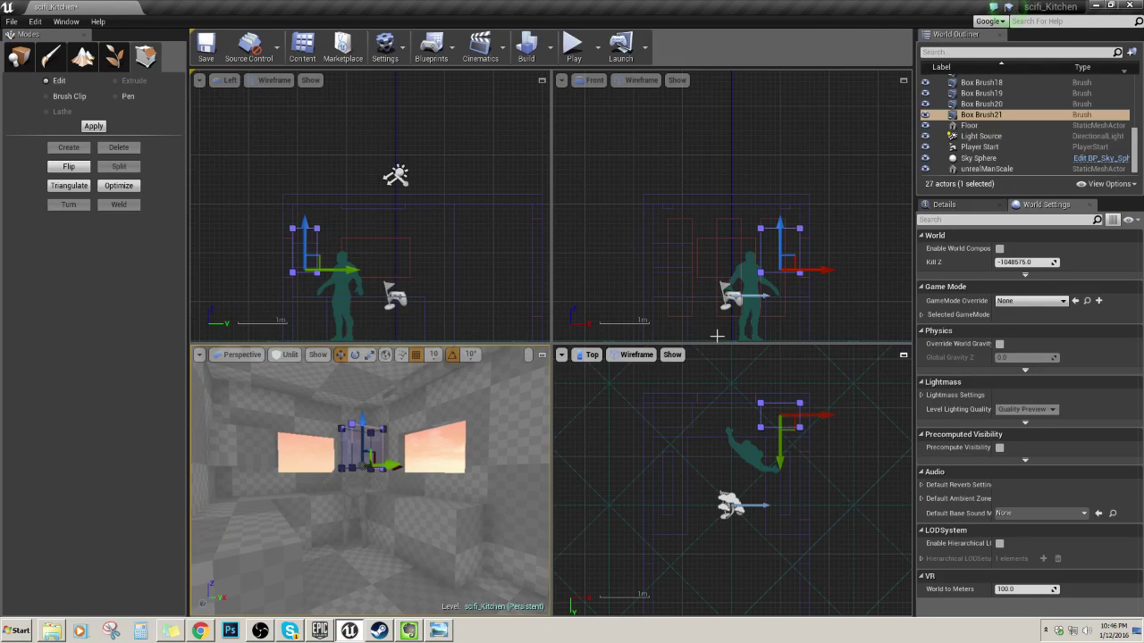
right_click_drag(448, 193, 402, 168)
mouse_move(424, 441)
right_mouse_down()
mouse_move(406, 394)
mouse_move(393, 412)
mouse_move(402, 420)
mouse_move(483, 425)
mouse_move(382, 444)
mouse_move(344, 481)
mouse_move(411, 445)
right_mouse_up()
right_click(411, 445)
left_click(767, 143)
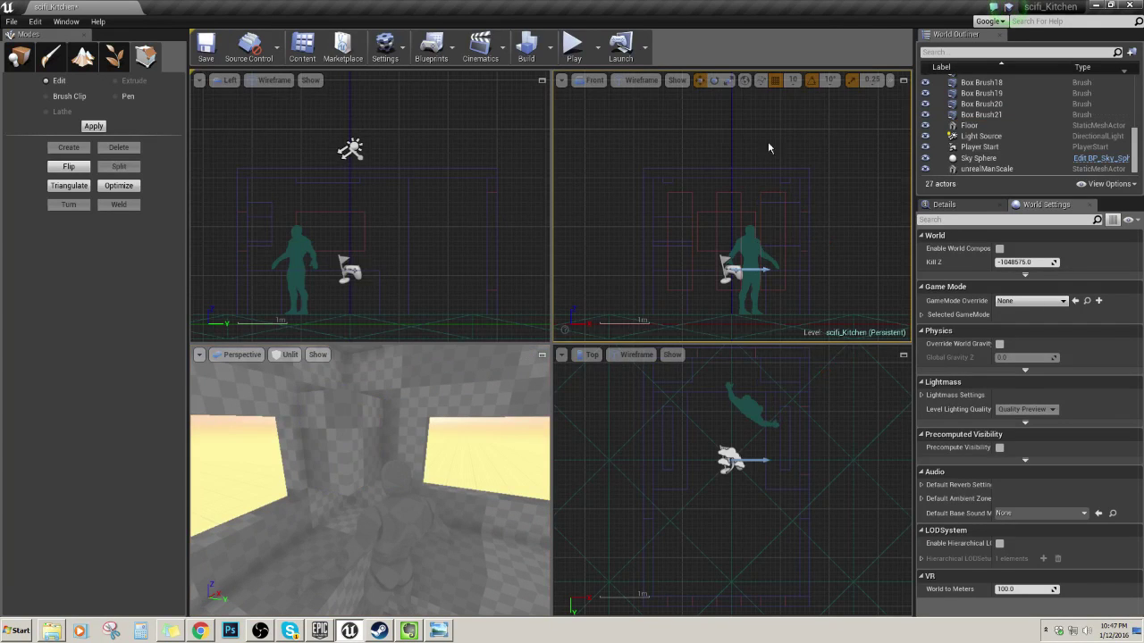
right_click_drag(796, 201, 708, 220)
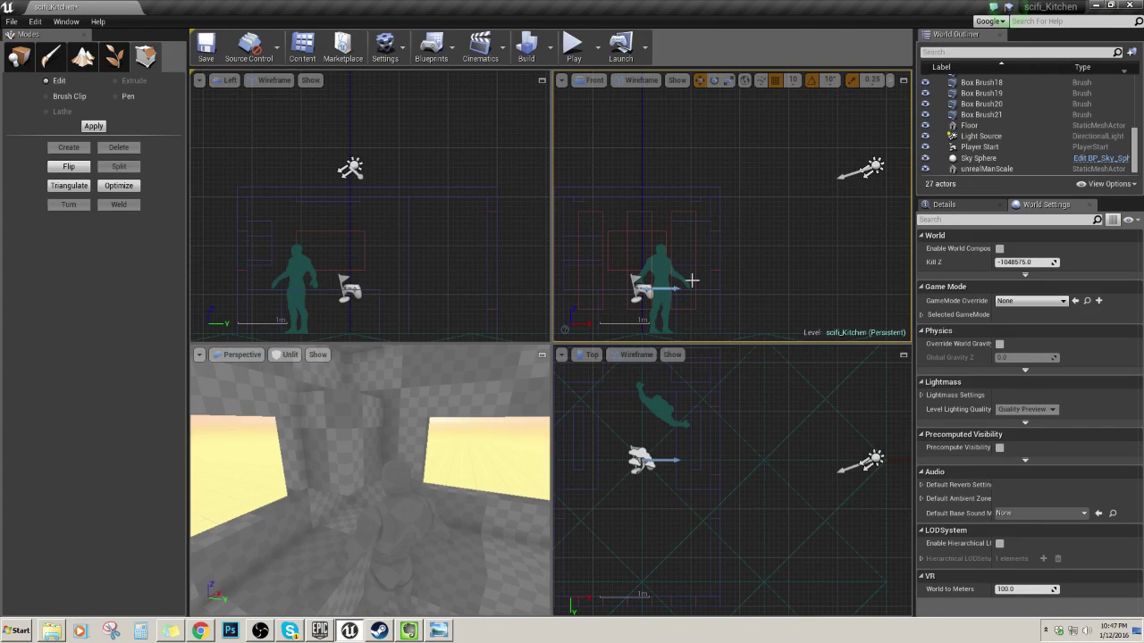
scroll(730, 448, "down", 2)
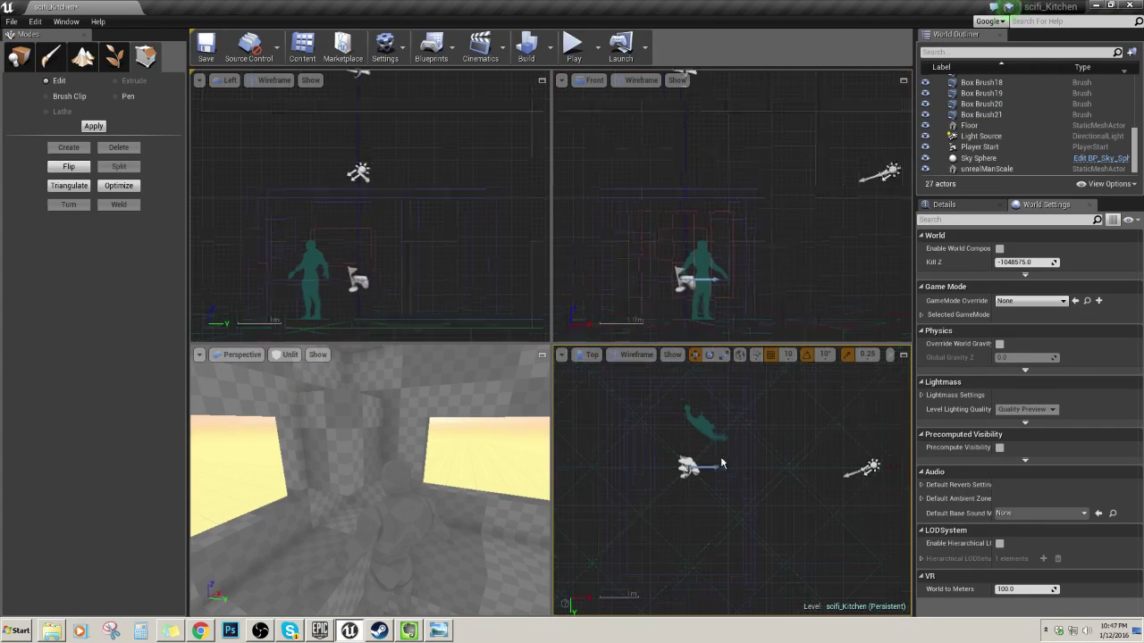
- Duplicate the corner block and move the copy along the Y axis, well past the scale figure
left_click(725, 402)
right_click_drag(725, 403, 749, 467)
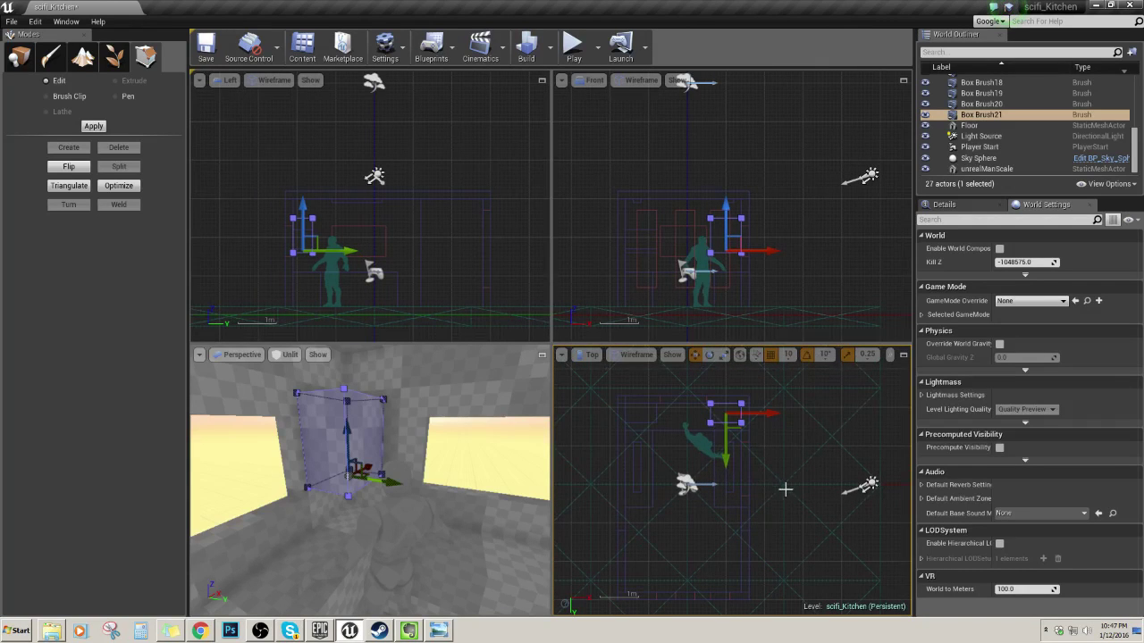
key("ctrl+w")
scroll(765, 440, "up", 3)
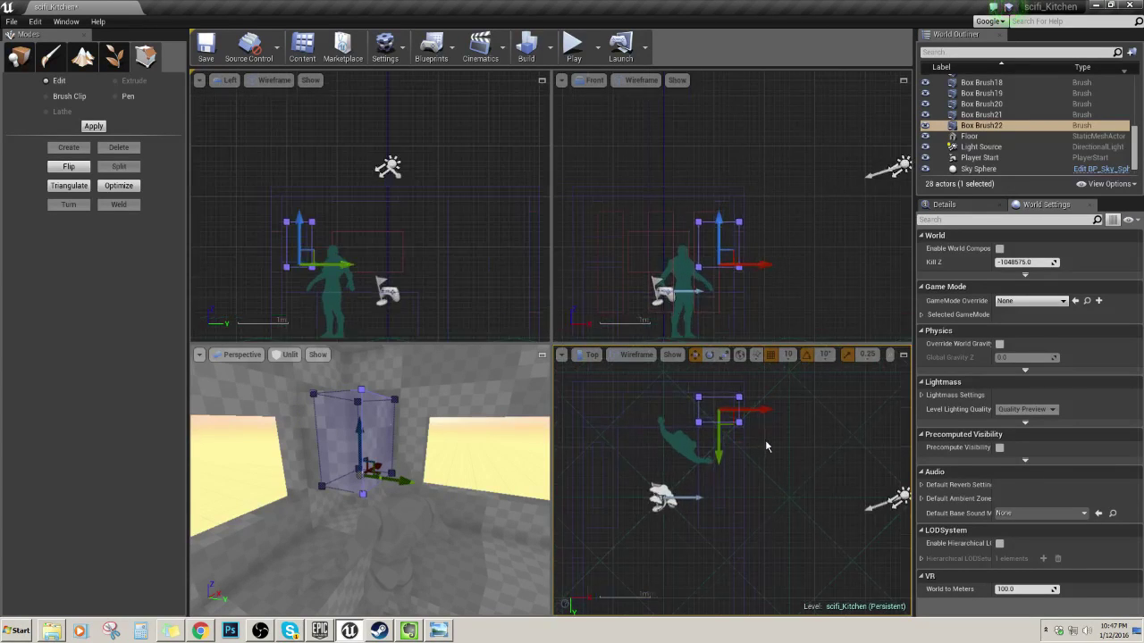
right_click_drag(778, 441, 788, 405)
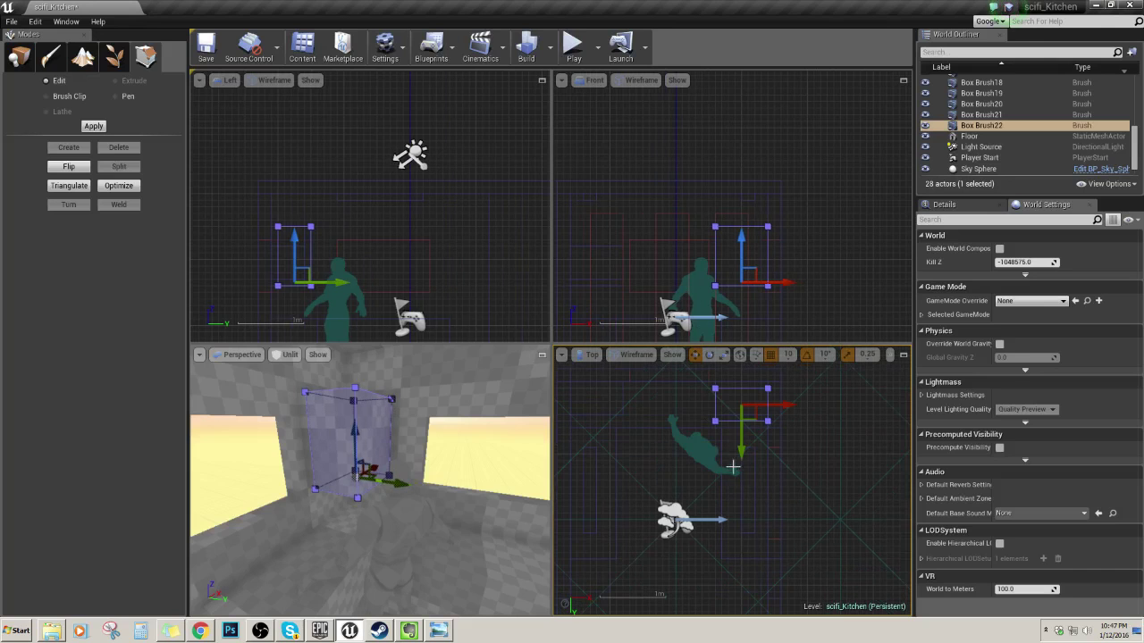
left_click_drag(741, 455, 742, 587)
right_click_drag(777, 579, 783, 411)
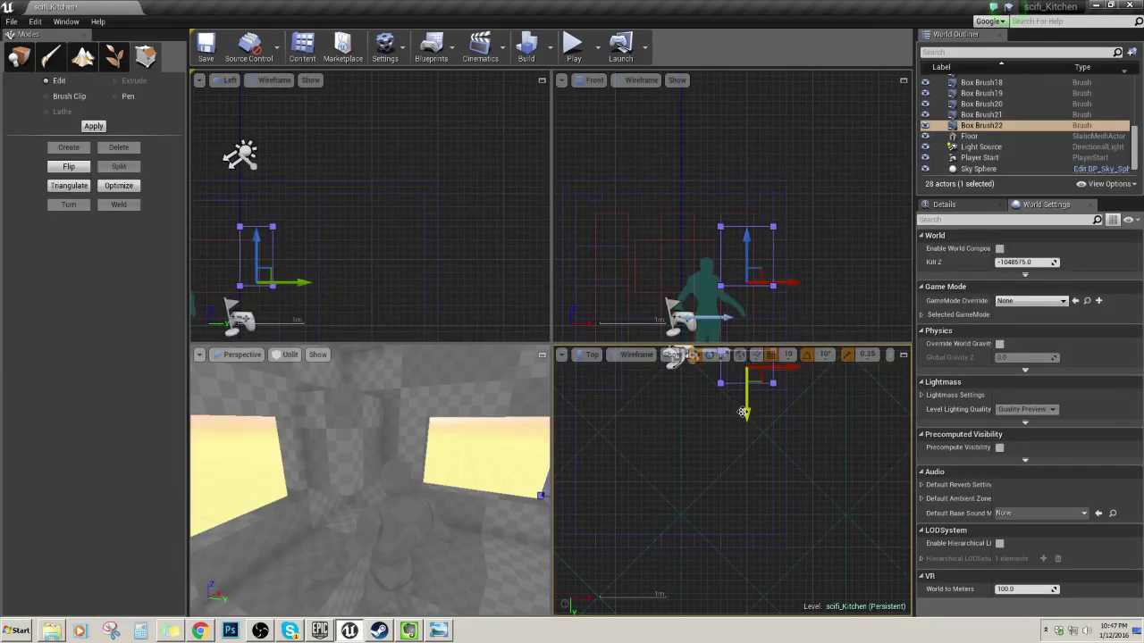
left_click_drag(745, 413, 747, 454)
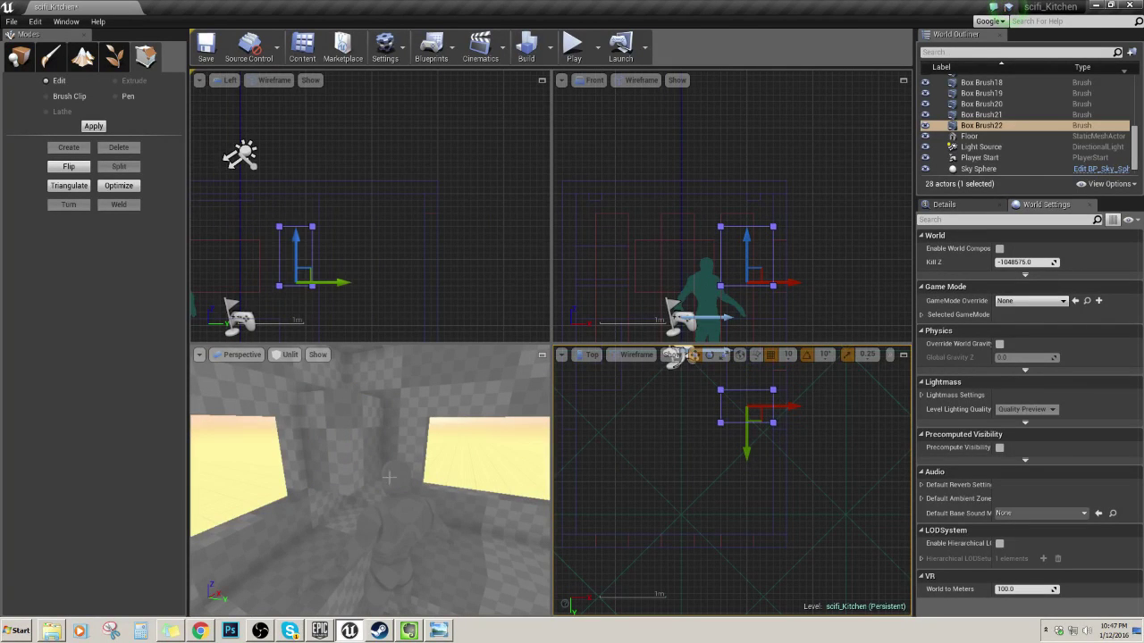
- Lower the duplicated block along the Z axis toward the floor beside the wall
mouse_move(390, 478)
right_mouse_down()
mouse_move(402, 469)
mouse_move(357, 474)
mouse_move(384, 465)
mouse_move(358, 447)
mouse_move(365, 476)
right_mouse_up()
left_click_drag(410, 449, 409, 541)
mouse_move(409, 541)
right_mouse_down()
mouse_move(356, 450)
mouse_move(394, 482)
mouse_move(321, 464)
mouse_move(375, 482)
mouse_move(379, 463)
mouse_move(402, 483)
right_mouse_up()
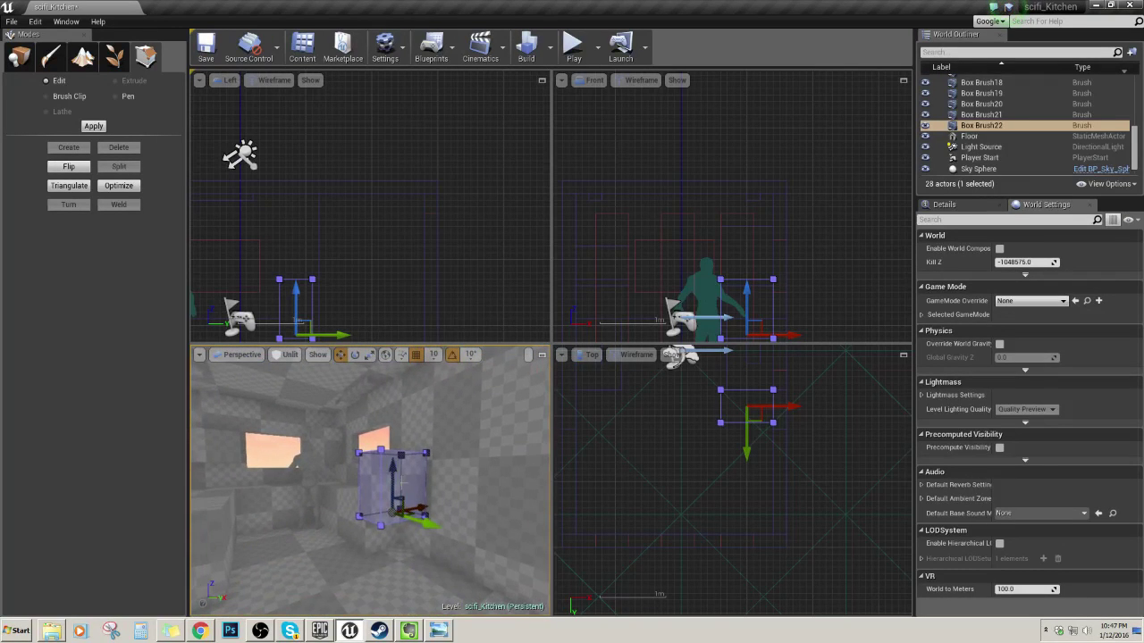
left_click_drag(393, 505, 393, 542)
mouse_move(393, 542)
right_mouse_down()
mouse_move(465, 545)
mouse_move(393, 536)
right_mouse_up()
- Narrow the duplicated block by moving the vertices of its room-facing side along the X axis toward the wall
right_click_drag(741, 389, 690, 438)
mouse_move(639, 430)
left_mouse_down()
mouse_move(681, 489)
mouse_move(694, 488)
left_mouse_up()
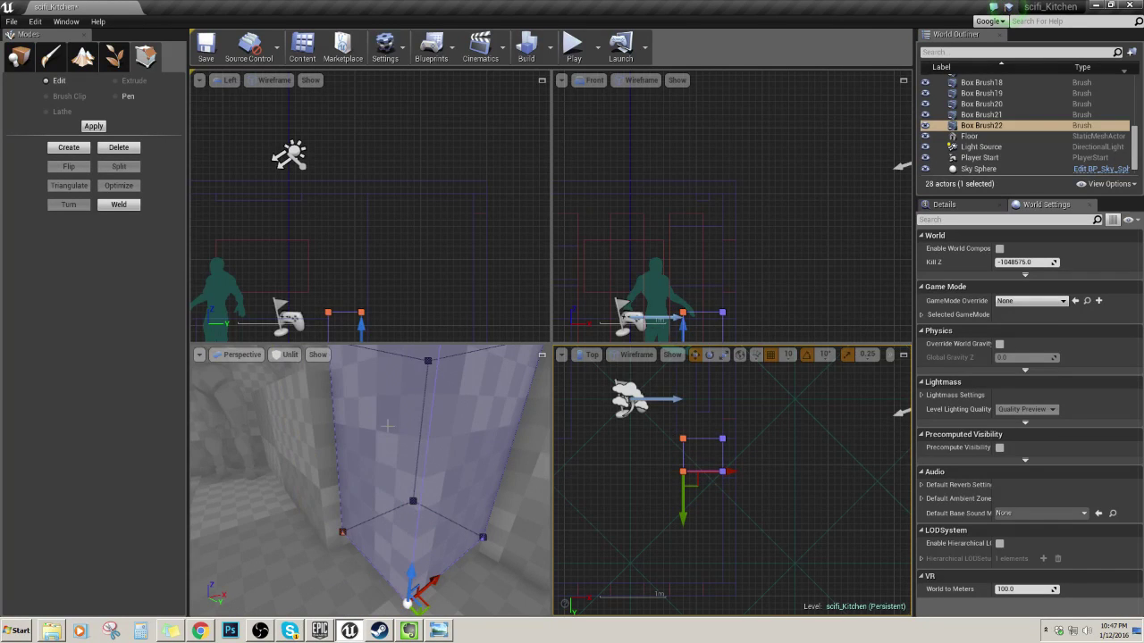
mouse_move(464, 473)
right_mouse_down()
mouse_move(429, 463)
mouse_move(483, 473)
mouse_move(451, 464)
right_mouse_up()
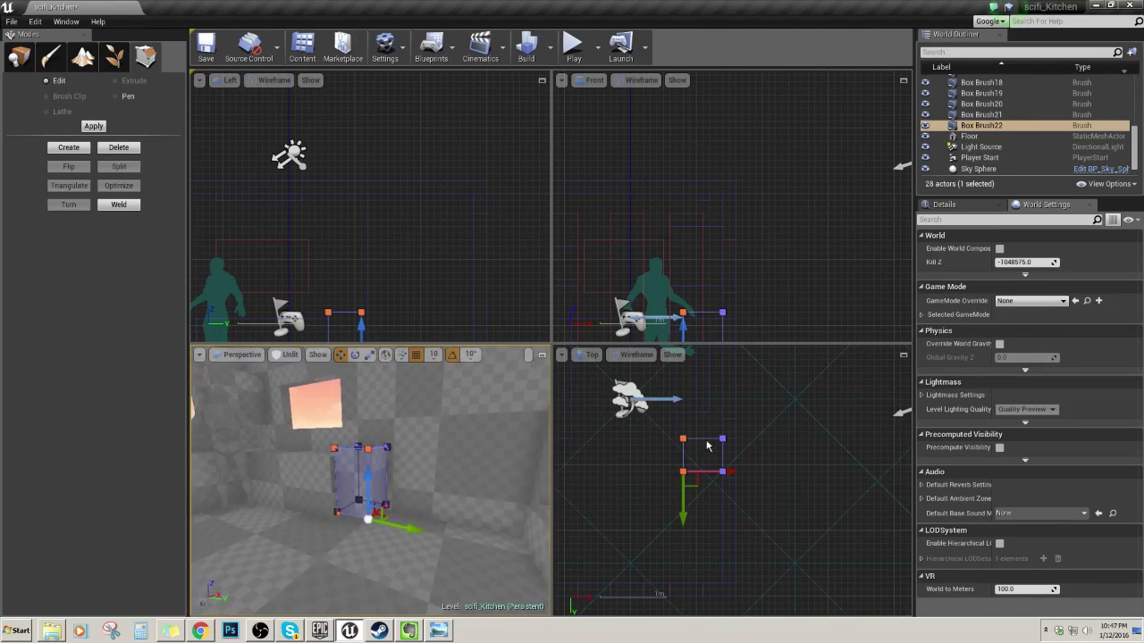
- Lower the top vertices of the duplicated block to make a shorter floor block and inspect its size
right_click_drag(767, 274, 779, 185)
left_click_drag(659, 197, 749, 255)
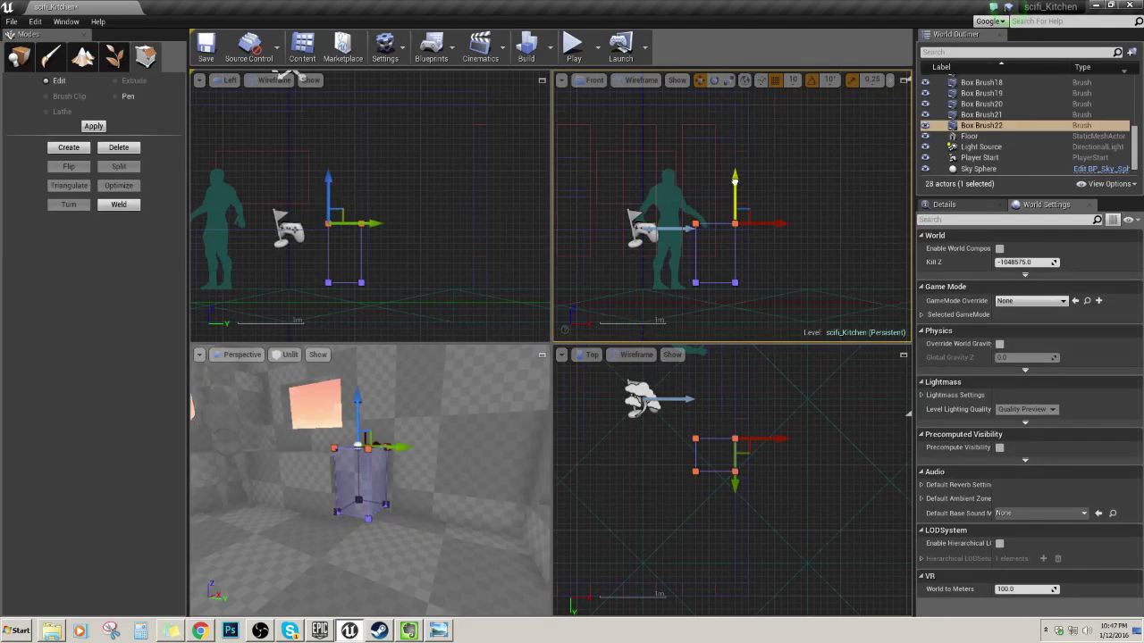
left_click_drag(733, 179, 730, 190)
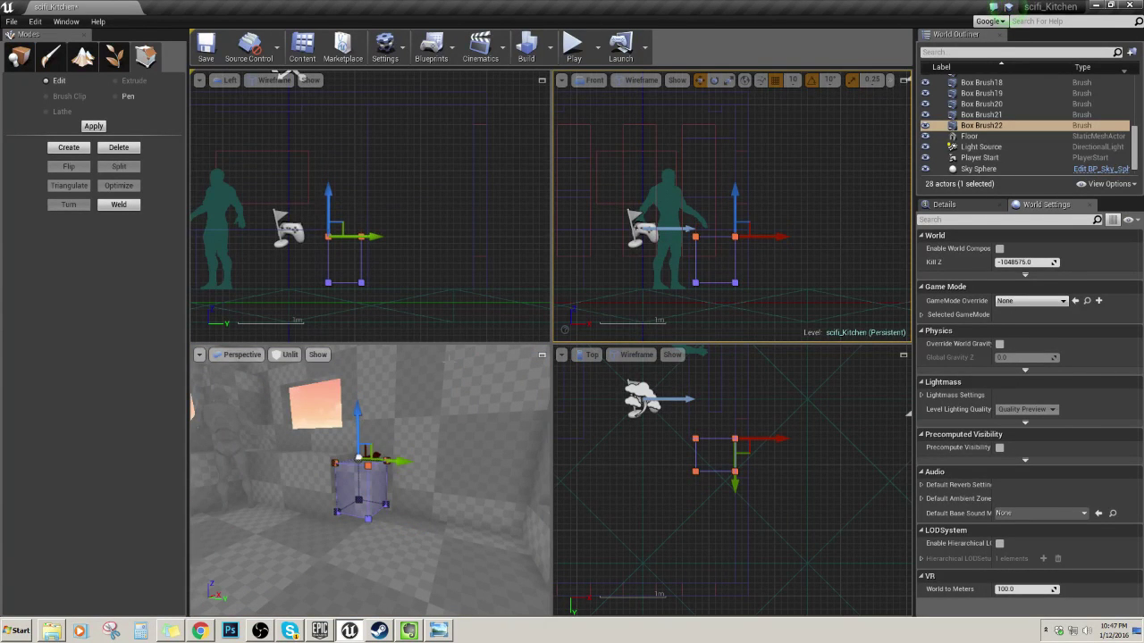
mouse_move(277, 384)
right_mouse_down()
mouse_move(274, 356)
mouse_move(283, 381)
mouse_move(250, 400)
mouse_move(277, 420)
right_mouse_up()
right_click_drag(373, 486, 371, 483)
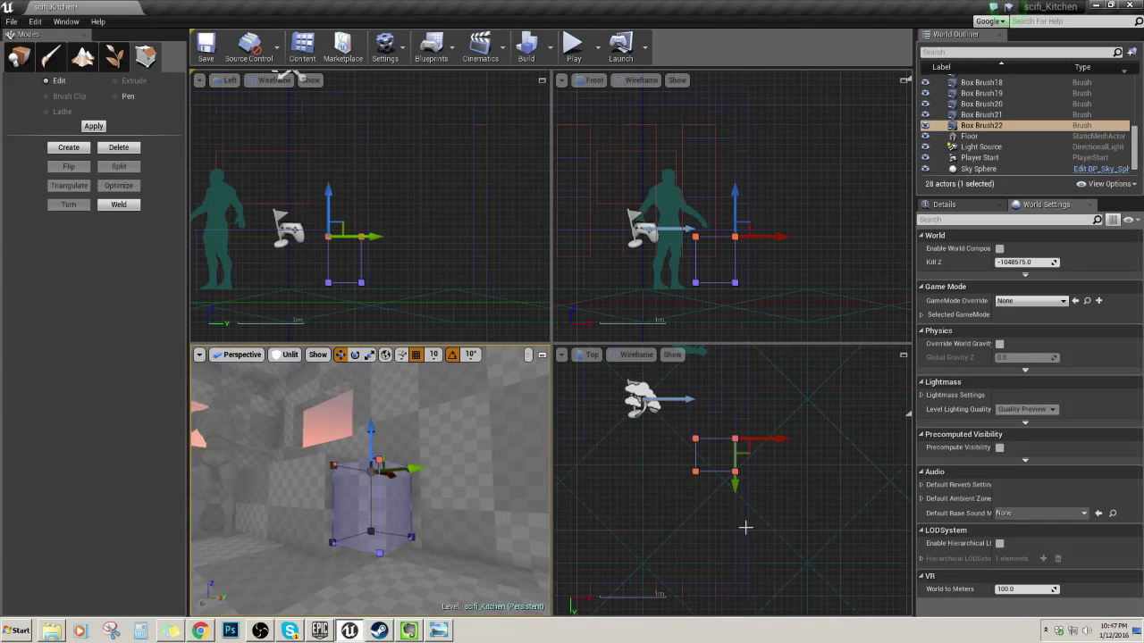
- Lower the bottom vertices of the floor block along the Z axis to the floor and clear the selection
scroll(696, 505, "up", 1)
left_click_drag(672, 275, 784, 306, "ctrl+alt")
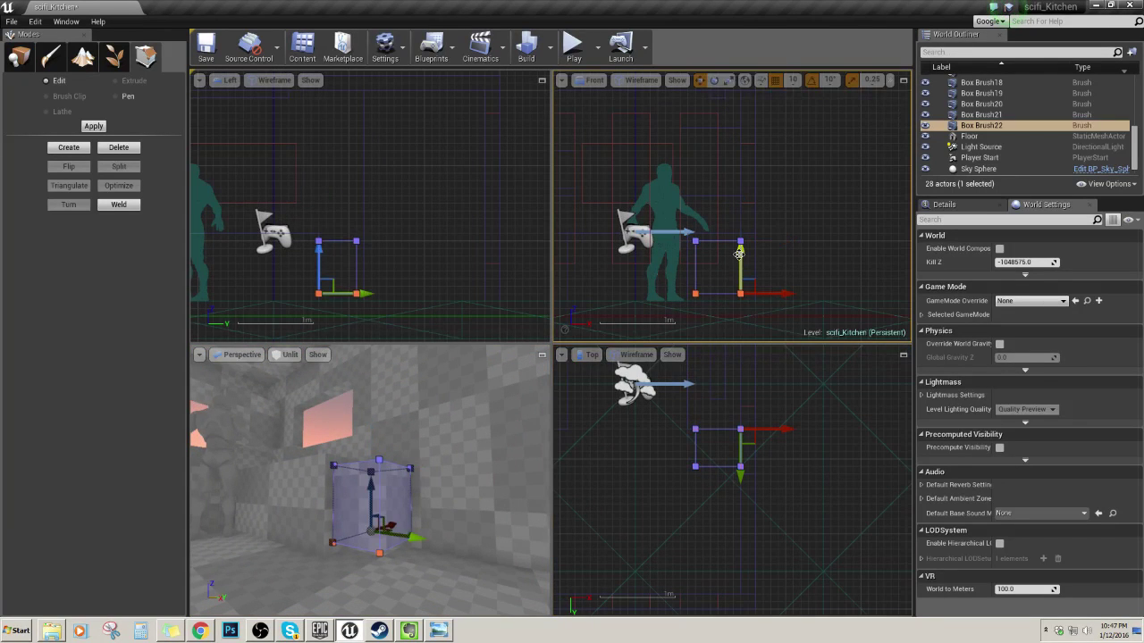
left_click_drag(739, 255, 739, 263)
mouse_move(375, 473)
right_mouse_down()
mouse_move(313, 545)
mouse_move(332, 473)
mouse_move(474, 527)
mouse_move(491, 492)
mouse_move(464, 500)
right_mouse_up()
key("Escape")
key("Escape")
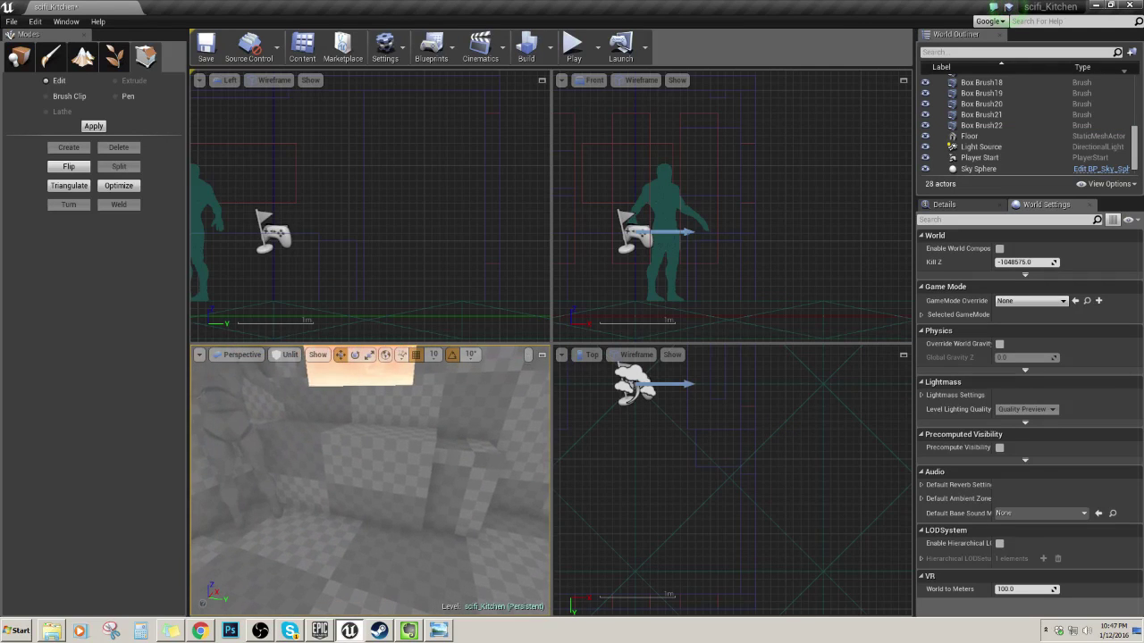
- Select the human scale figure and move it along the Y axis toward the middle of the kitchen
left_click(243, 426)
right_click_drag(243, 425, 264, 456)
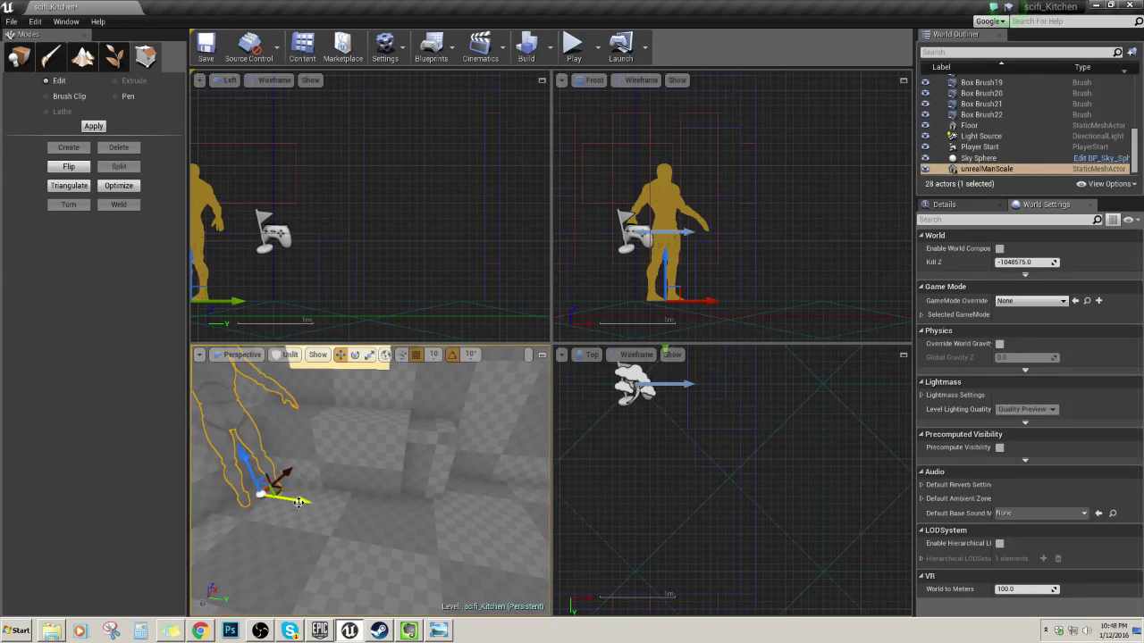
left_click_drag(299, 502, 523, 585)
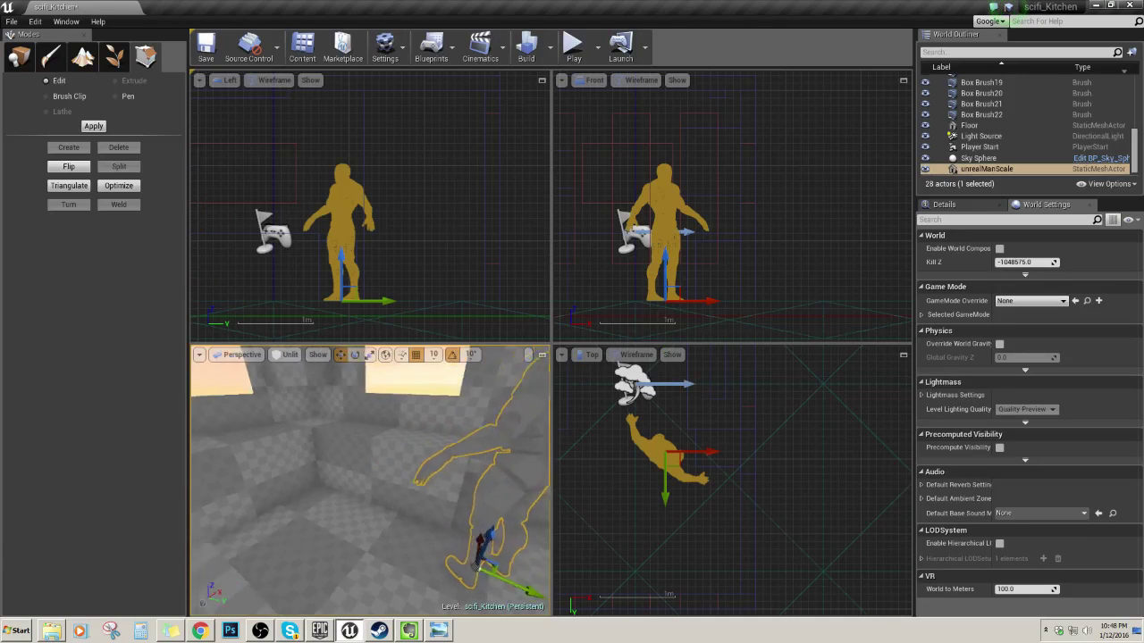
key("f")
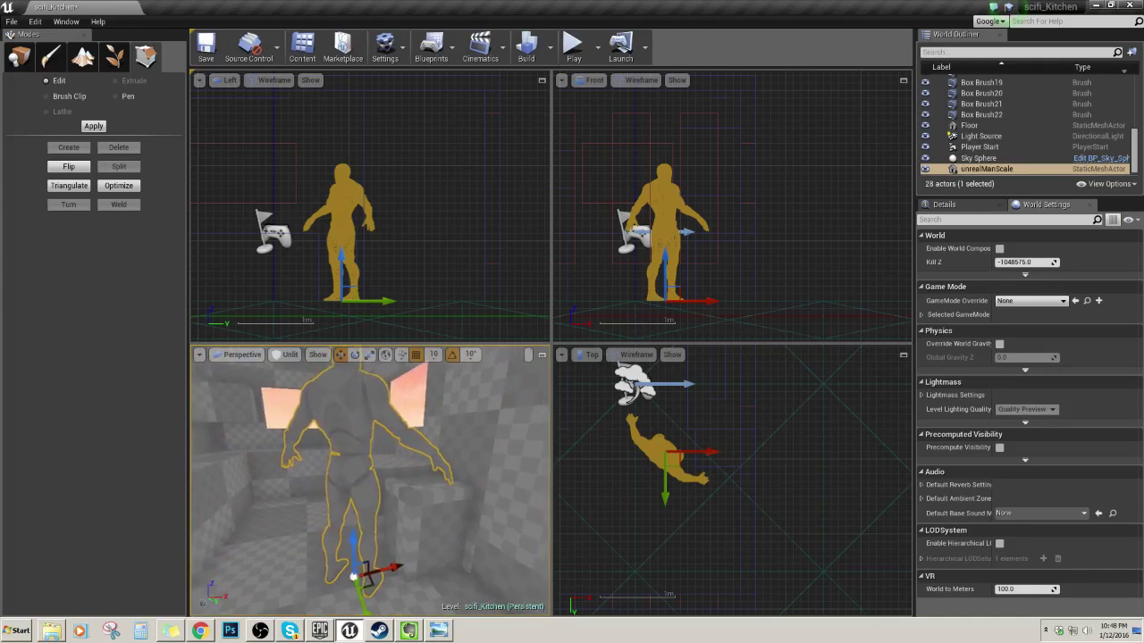
right_click_drag(371, 483, 306, 507)
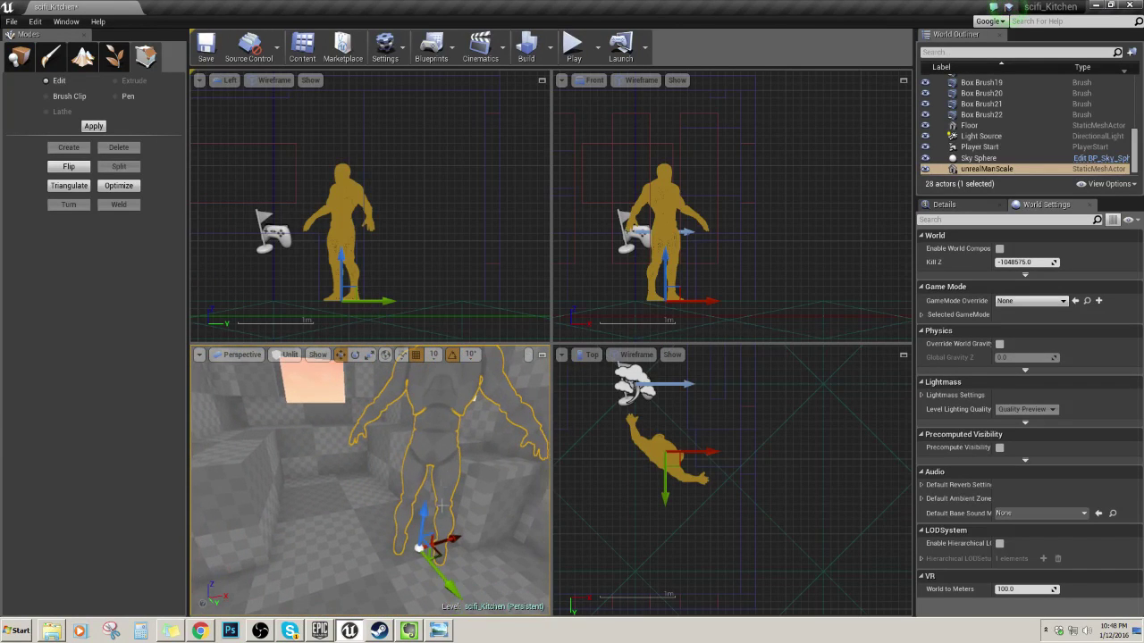
left_click_drag(441, 572, 408, 536)
- Rotate the scale figure about the Z axis until it faces along Y, and shift it along the X axis
key("e")
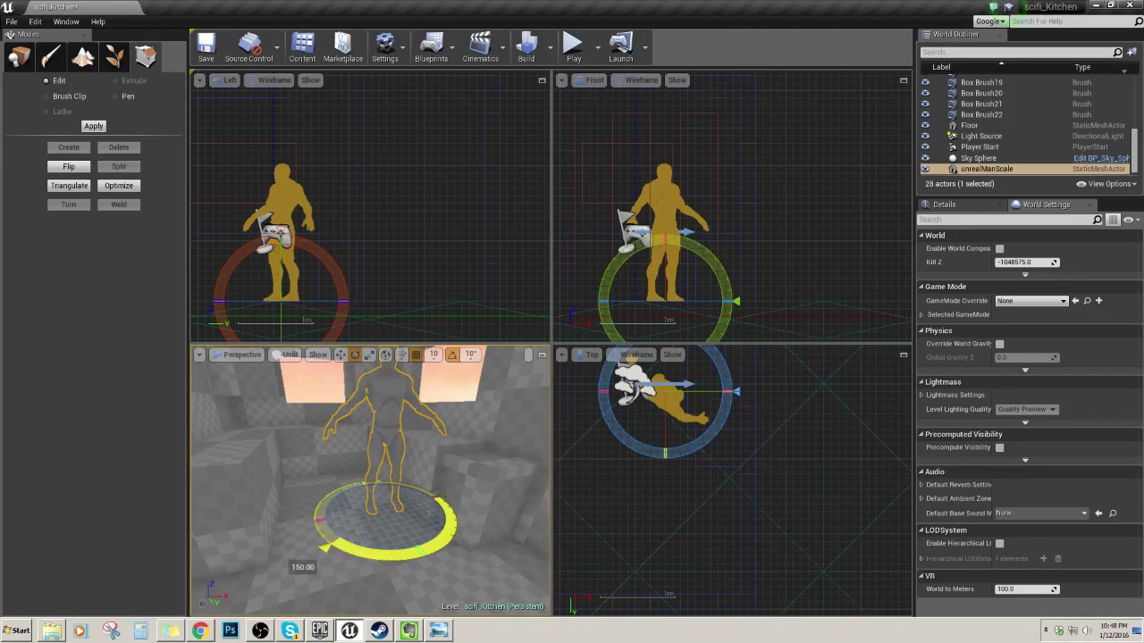
left_click_drag(339, 555, 317, 534)
key("w")
right_click_drag(383, 483, 430, 469)
scroll(438, 510, "up", 2)
left_click_drag(400, 512, 397, 512)
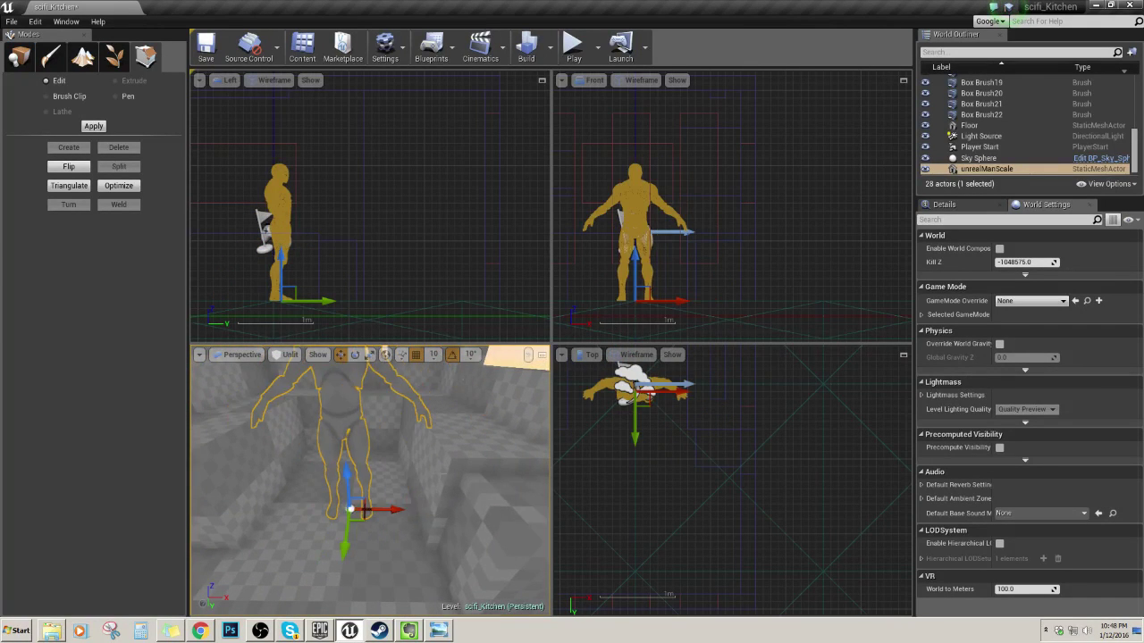
- Raise the top vertices of the upper corner block between the windows along the Z axis to the ceiling
mouse_move(397, 512)
right_mouse_down()
mouse_move(368, 429)
mouse_move(483, 366)
mouse_move(420, 397)
mouse_move(427, 375)
mouse_move(473, 362)
mouse_move(416, 384)
mouse_move(442, 487)
mouse_move(367, 478)
mouse_move(403, 474)
mouse_move(438, 494)
right_mouse_up()
left_click(419, 487)
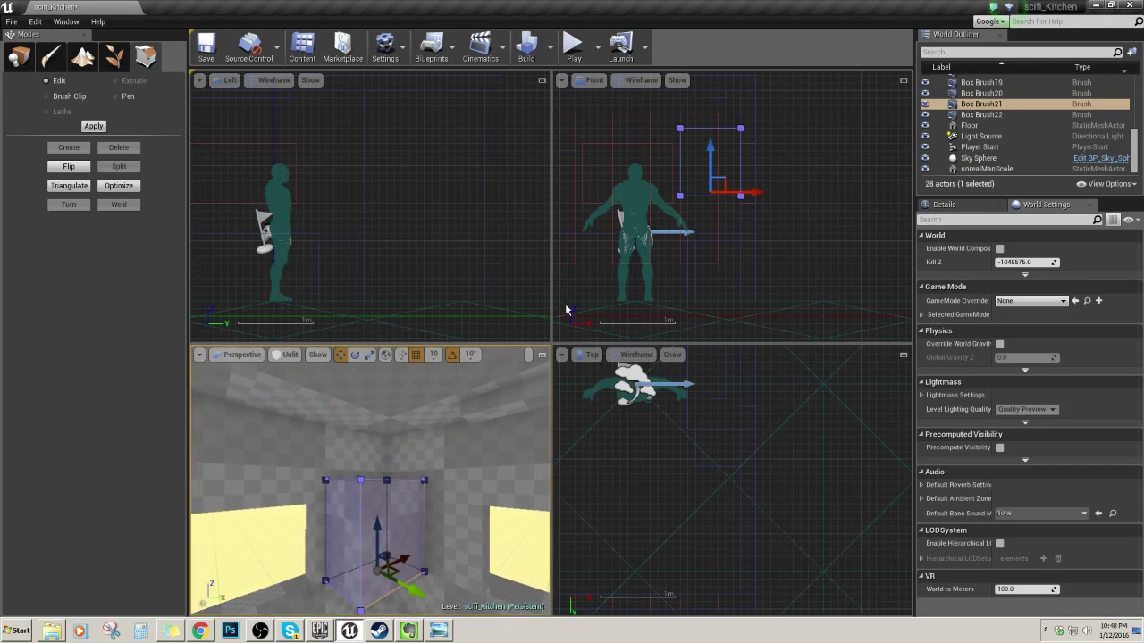
key("f")
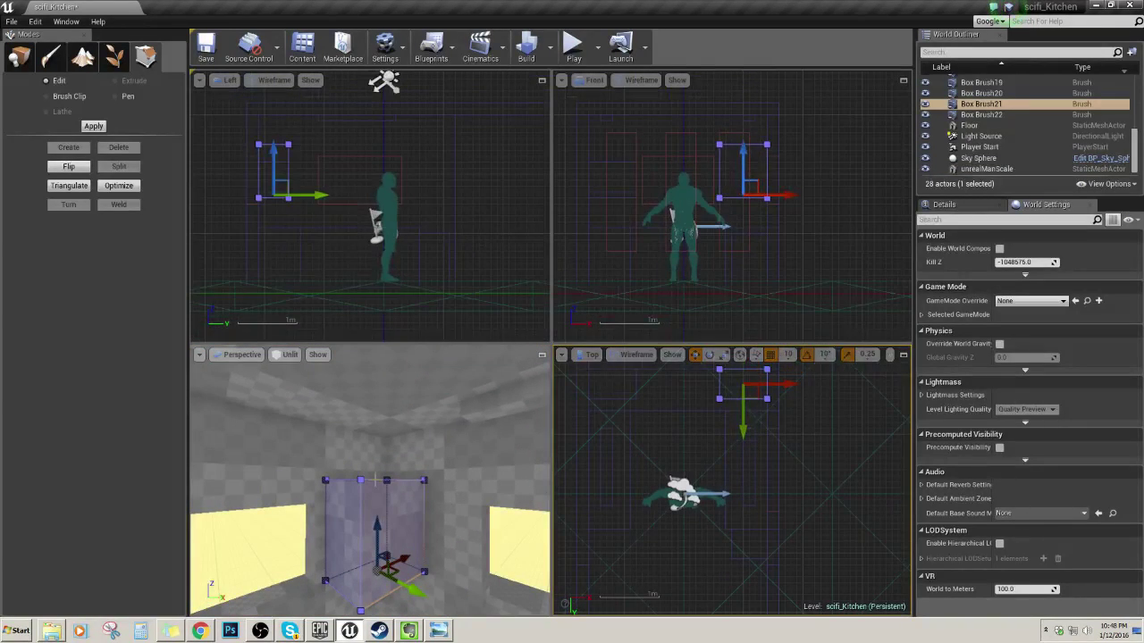
right_click_drag(813, 416, 820, 453)
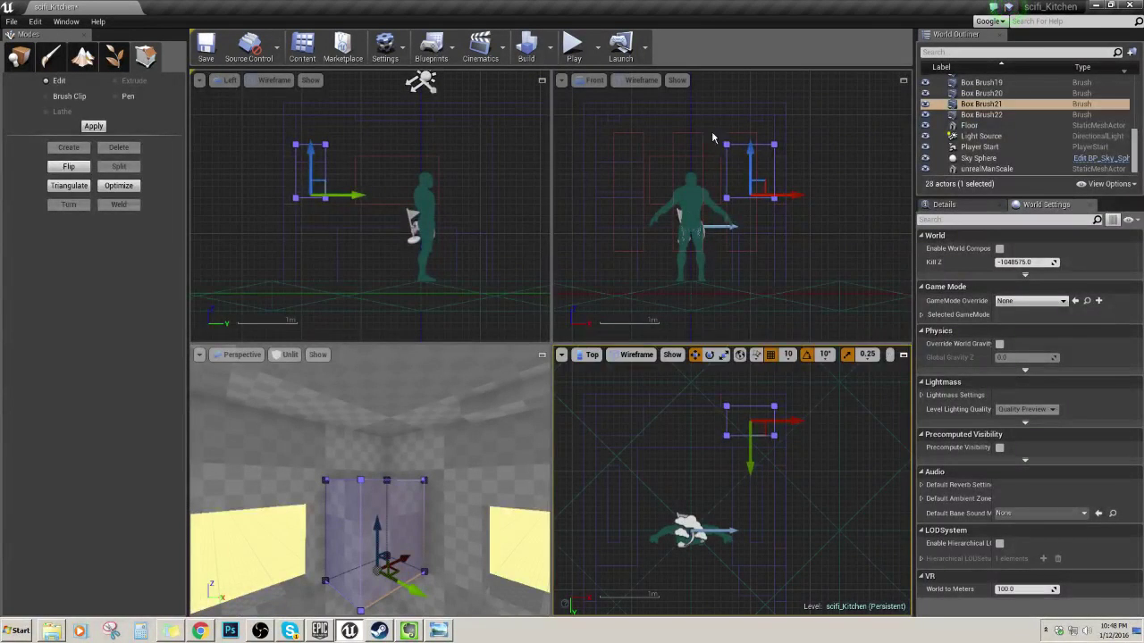
left_click_drag(711, 131, 832, 178)
right_click_drag(833, 178, 817, 265)
left_click_drag(758, 185, 758, 158)
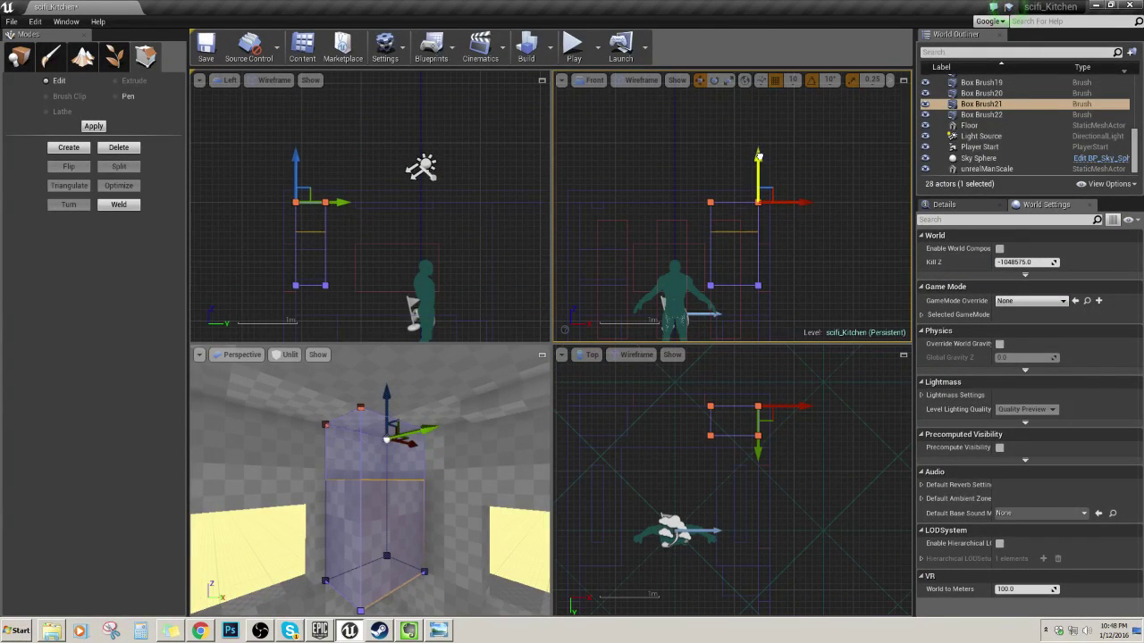
- Maximize the perspective view and move the scale figure along the Y axis toward the back wall
right_click(278, 530)
left_click(271, 532)
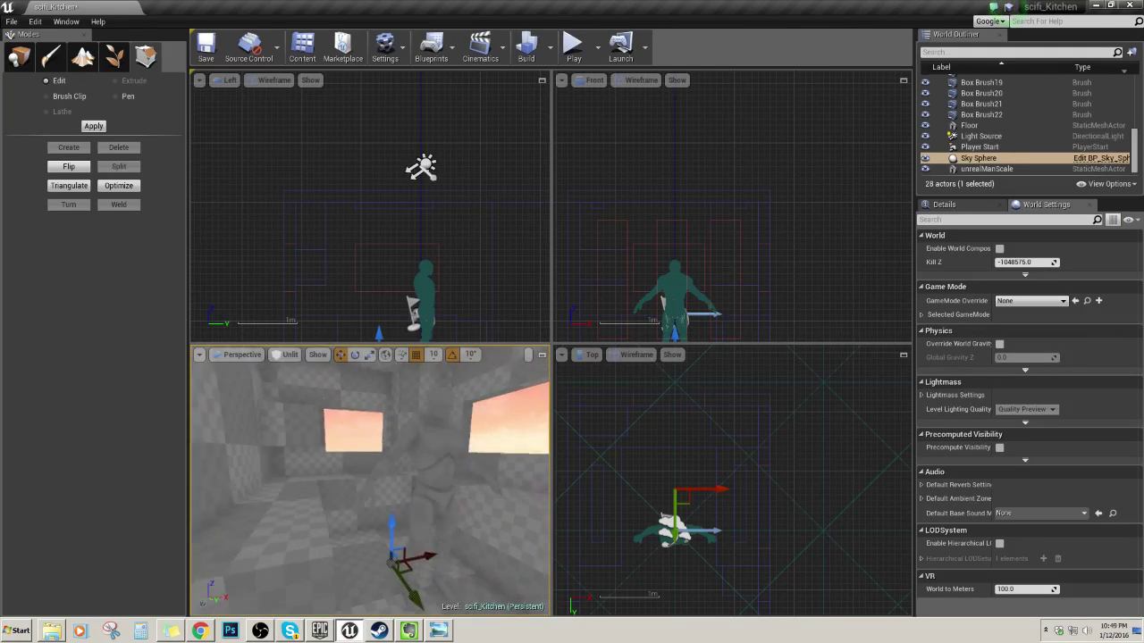
right_click_drag(371, 482, 346, 500)
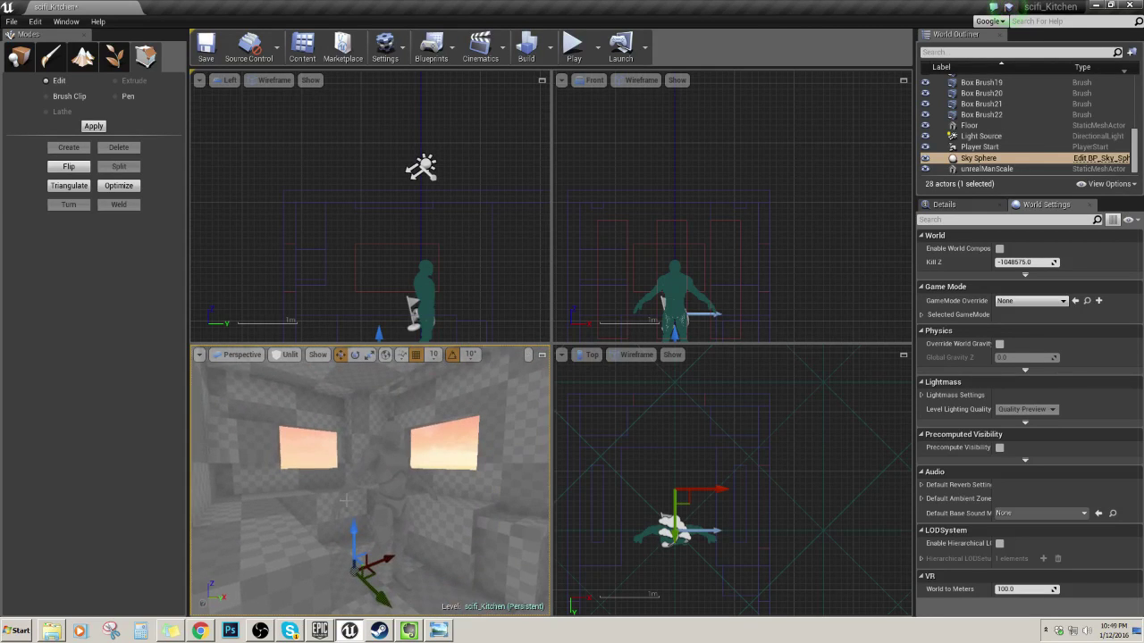
left_click(528, 355)
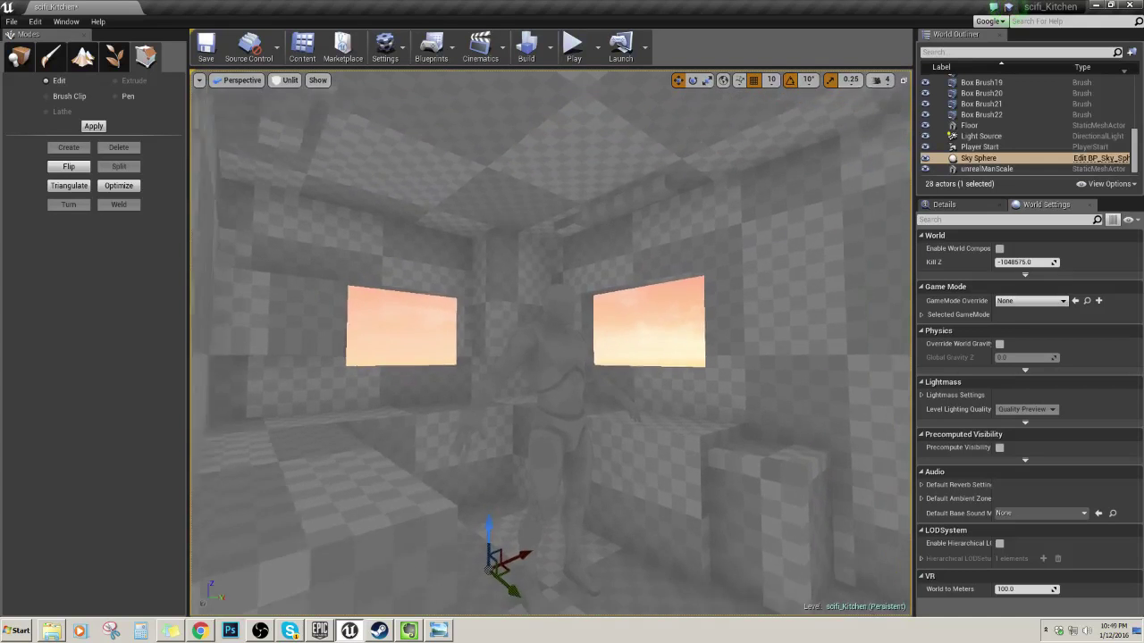
right_click_drag(528, 354, 537, 460)
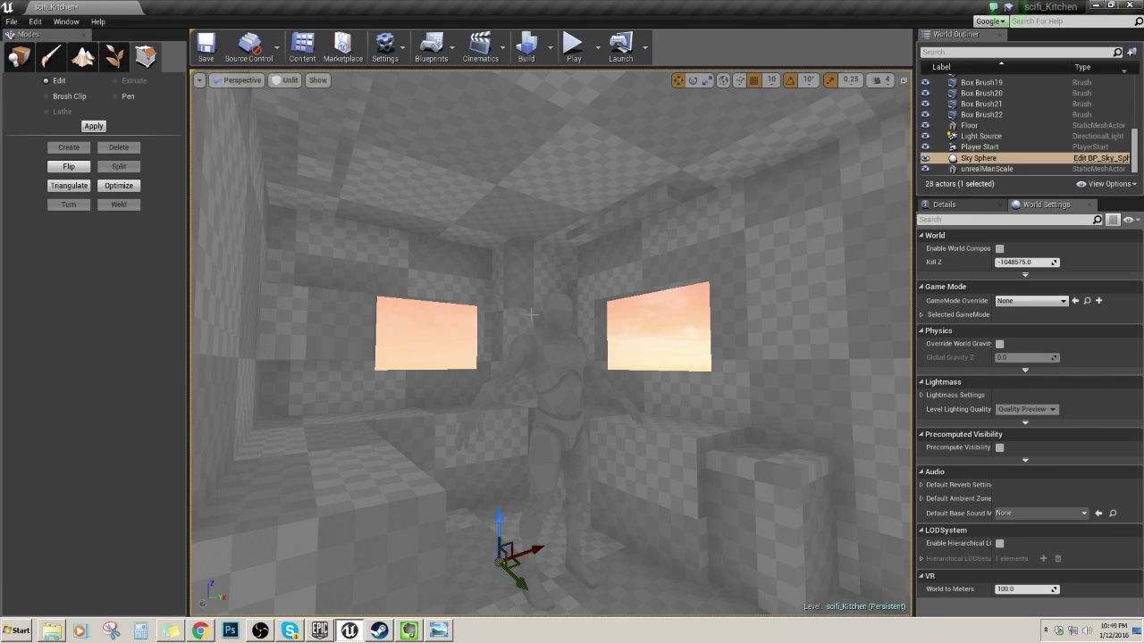
right_click_drag(615, 405, 638, 407)
left_click(560, 585)
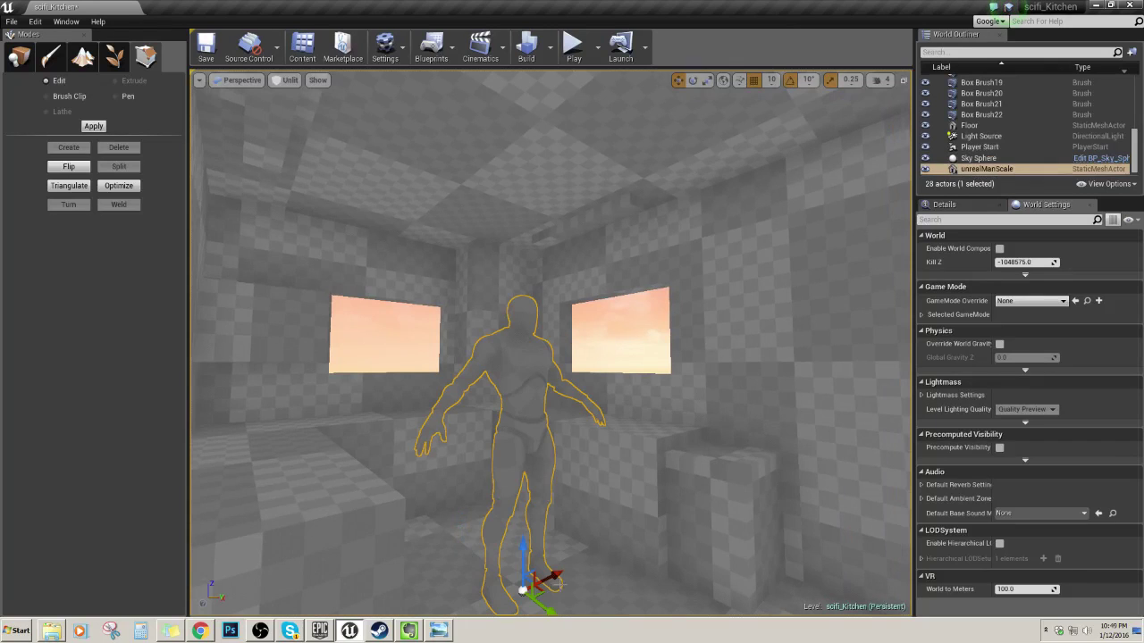
left_click_drag(547, 610, 476, 583)
right_click_drag(476, 584, 429, 584)
left_click_drag(541, 517, 540, 515)
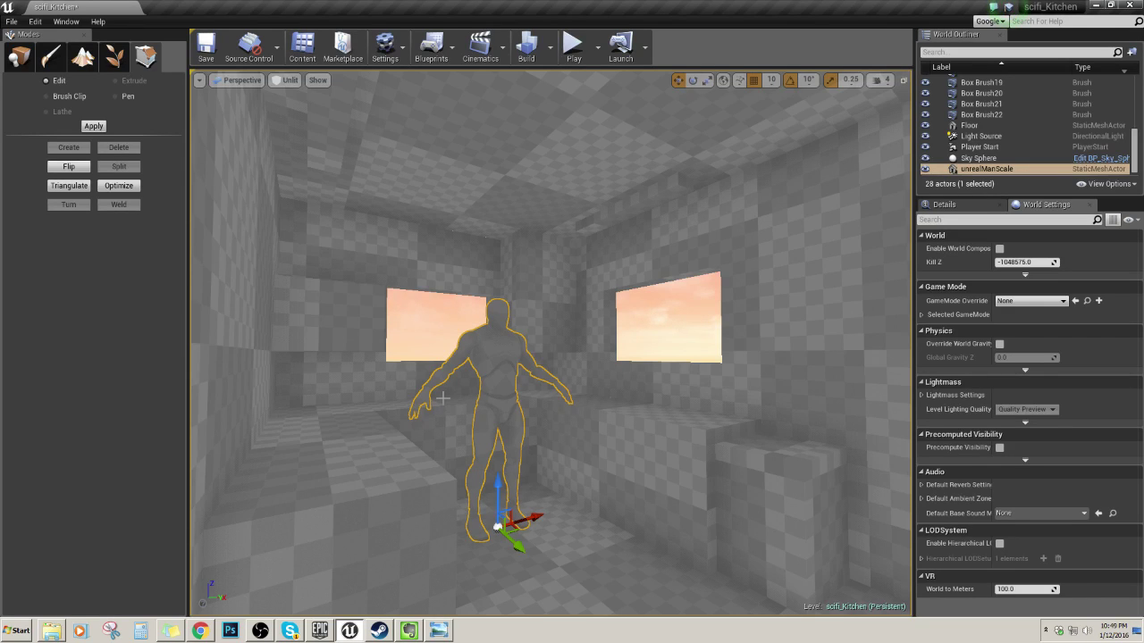
- Move the tall corner block along the X axis to the middle of the back wall
left_click(345, 328)
mouse_move(446, 308)
right_mouse_down()
mouse_move(440, 246)
mouse_move(495, 228)
mouse_move(447, 282)
right_mouse_up()
left_click(618, 336)
right_click_drag(618, 335, 617, 353)
key("a")
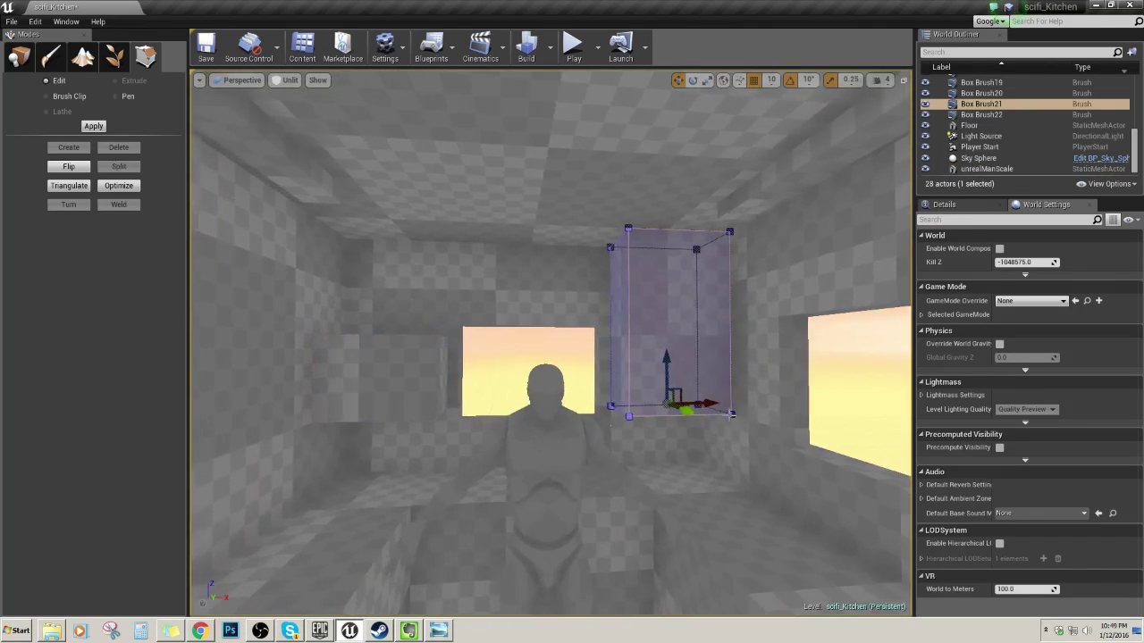
left_click_drag(712, 406, 547, 408)
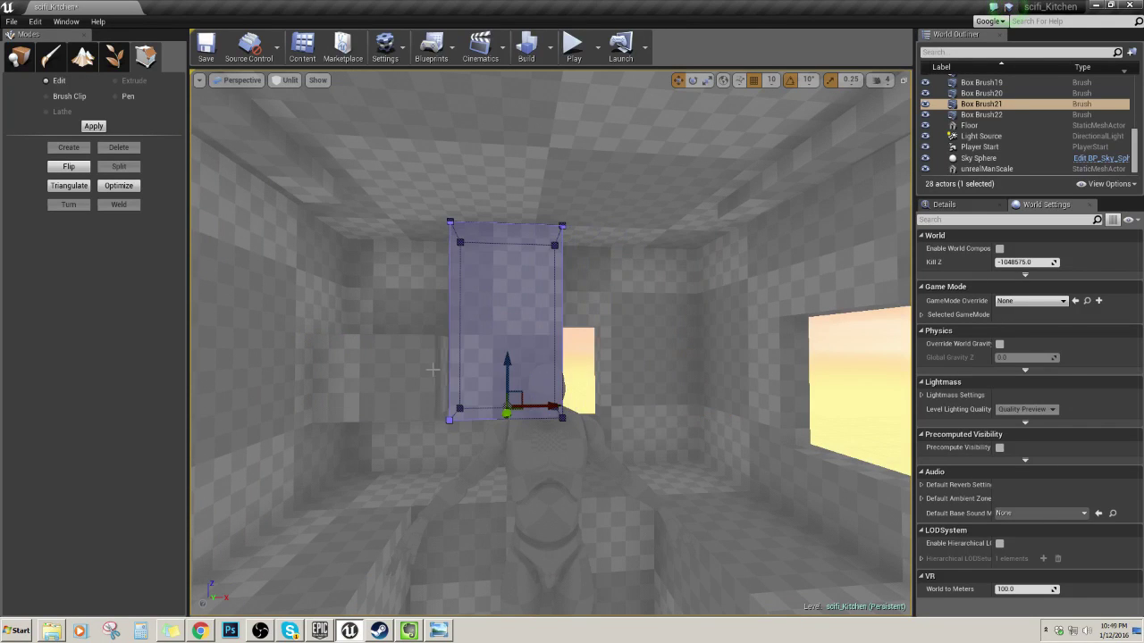
- Restore the four-view layout and move the two shorter wall blocks together along the X axis into the vacated corner
left_click(402, 404)
left_click(409, 412, "ctrl")
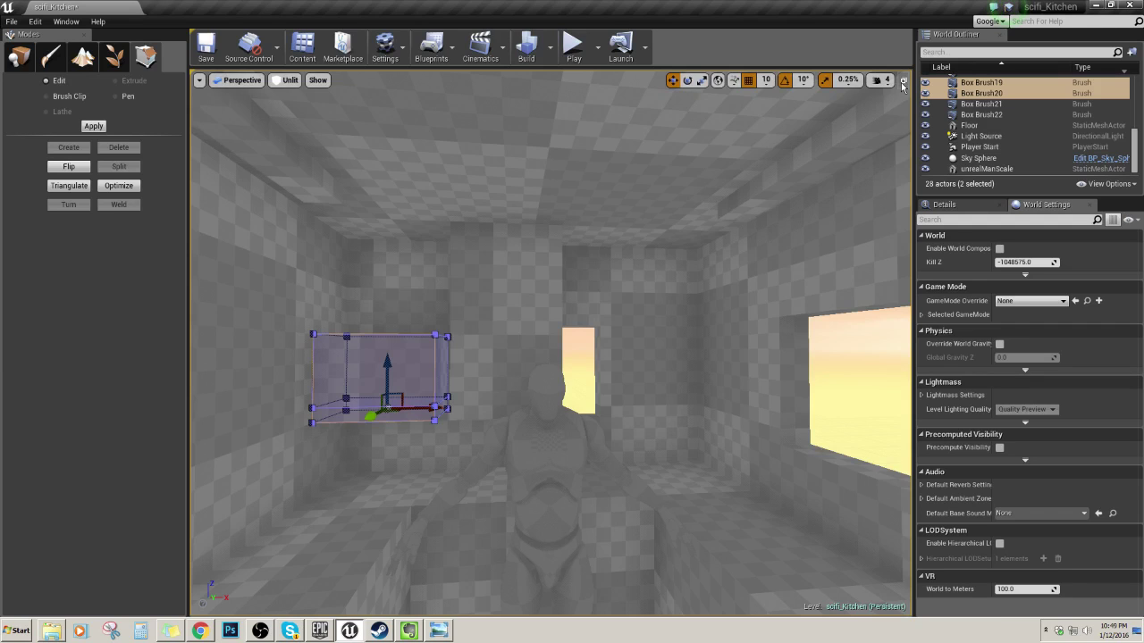
left_click(902, 81)
right_click_drag(408, 214, 415, 171)
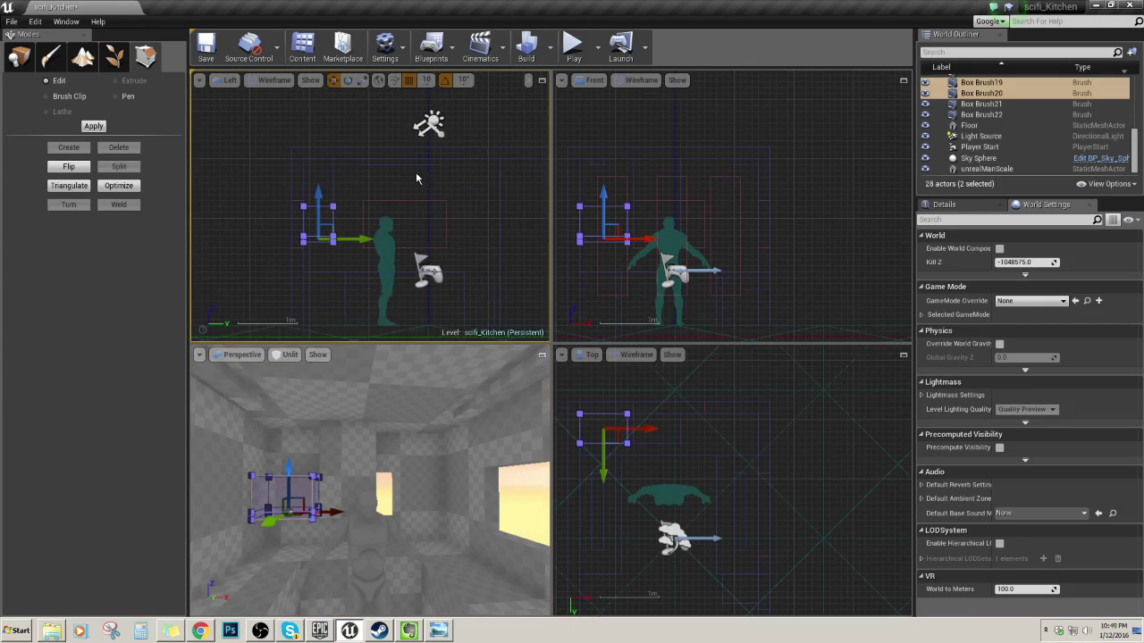
scroll(389, 215, "down", 3)
key("f")
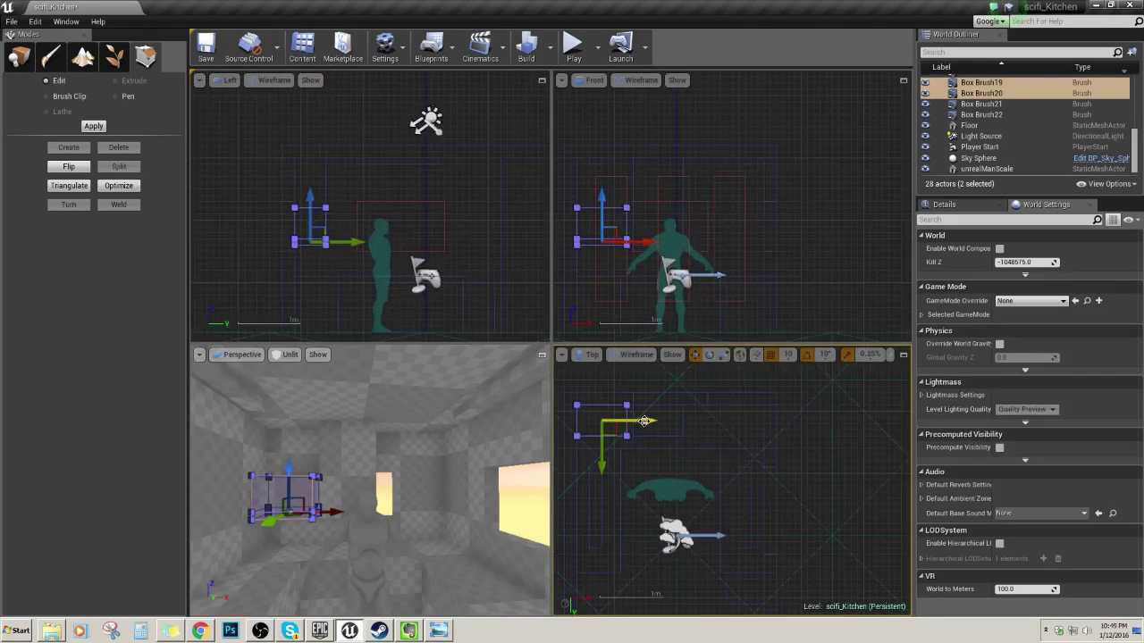
left_click_drag(744, 427, 780, 431)
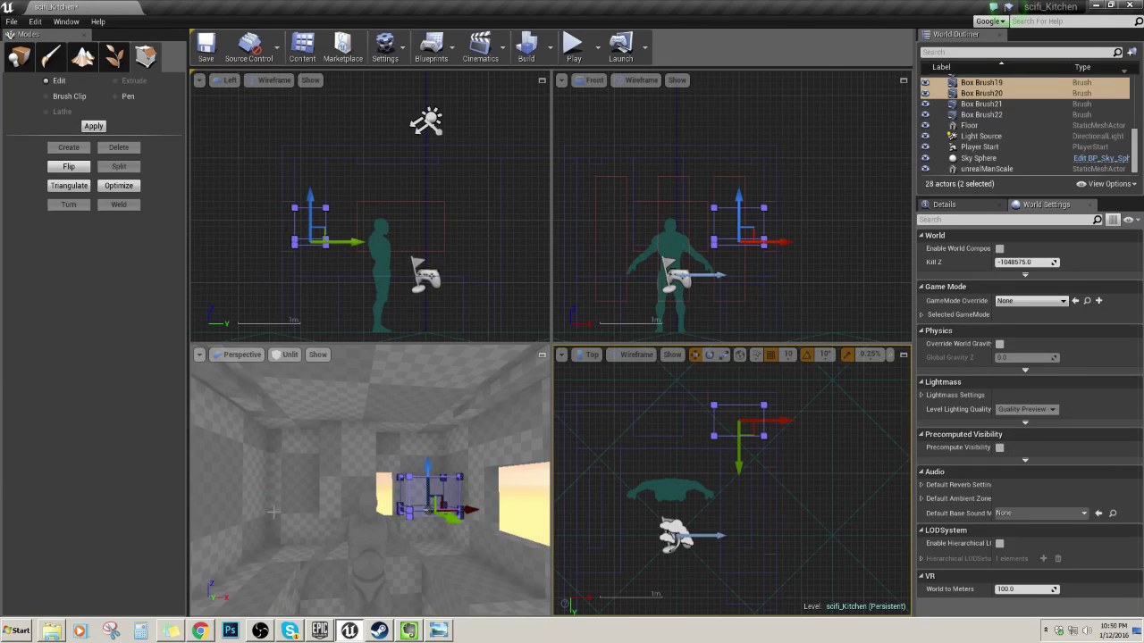
- Move the tall block along the X axis into the opposite corner where the shorter blocks were
right_click_drag(273, 513, 257, 534)
left_click(711, 425)
key("f")
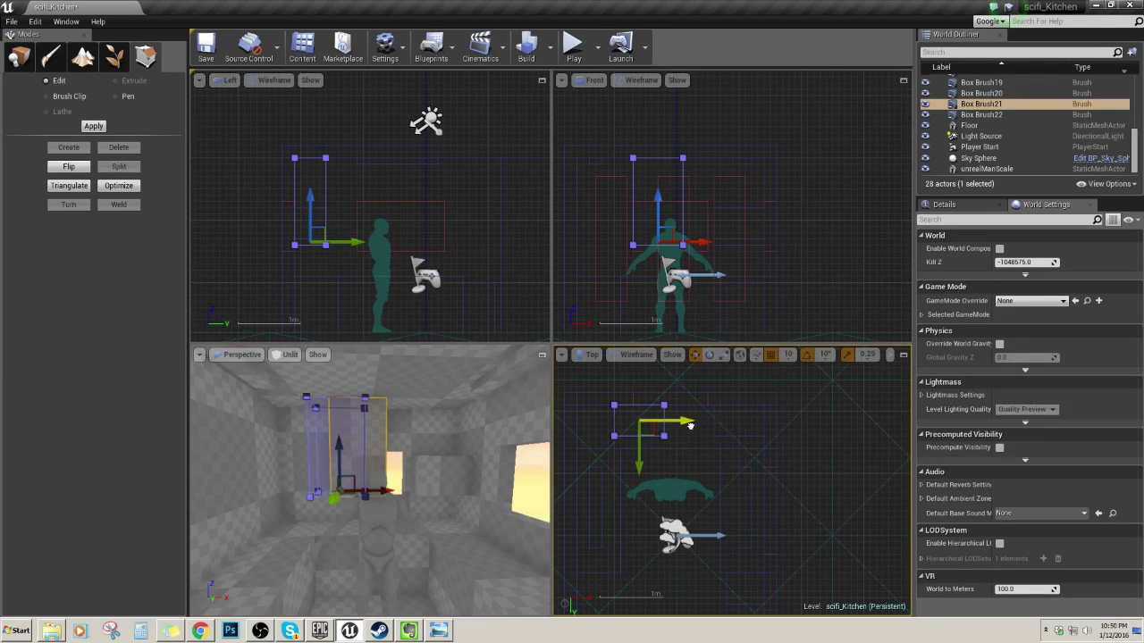
left_click_drag(660, 431, 654, 432)
- Duplicate the tall corner block and offset the copy slightly along the Y axis away from the back wall
mouse_move(456, 474)
right_mouse_down()
mouse_move(331, 482)
mouse_move(438, 490)
mouse_move(375, 489)
mouse_move(379, 480)
right_mouse_up()
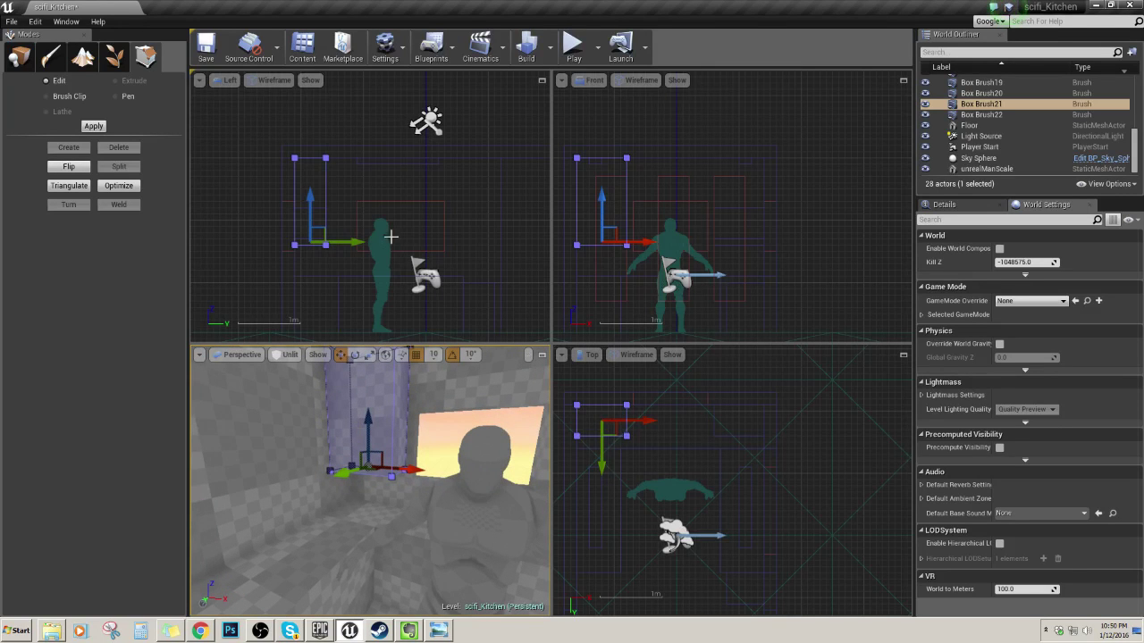
right_click_drag(390, 228, 416, 224)
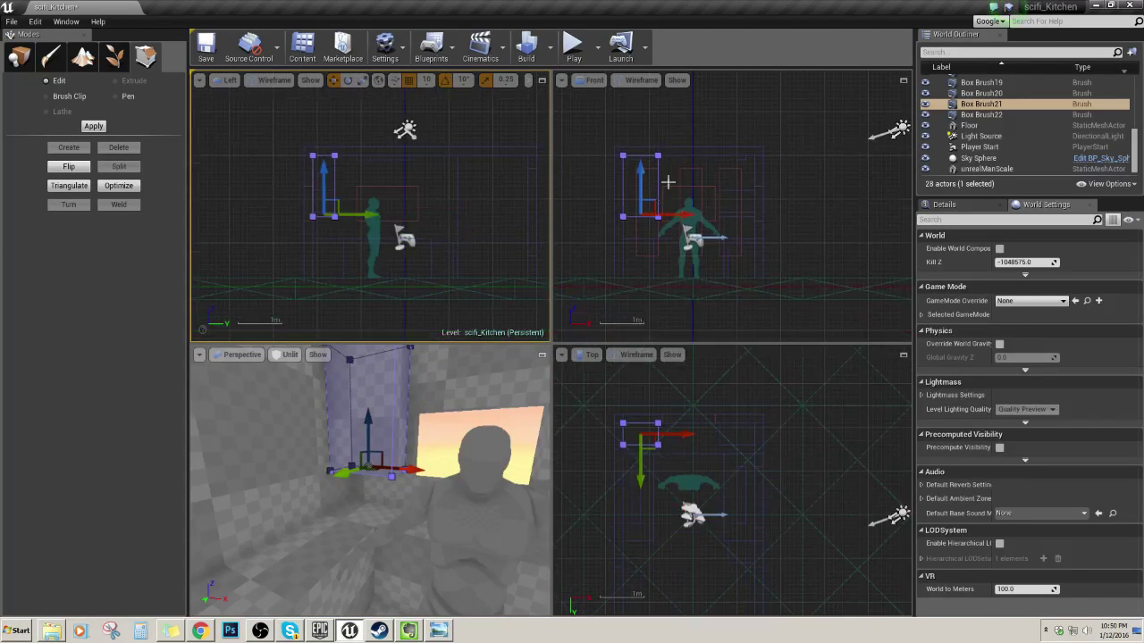
right_click_drag(669, 182, 723, 115)
scroll(789, 232, "down", 3)
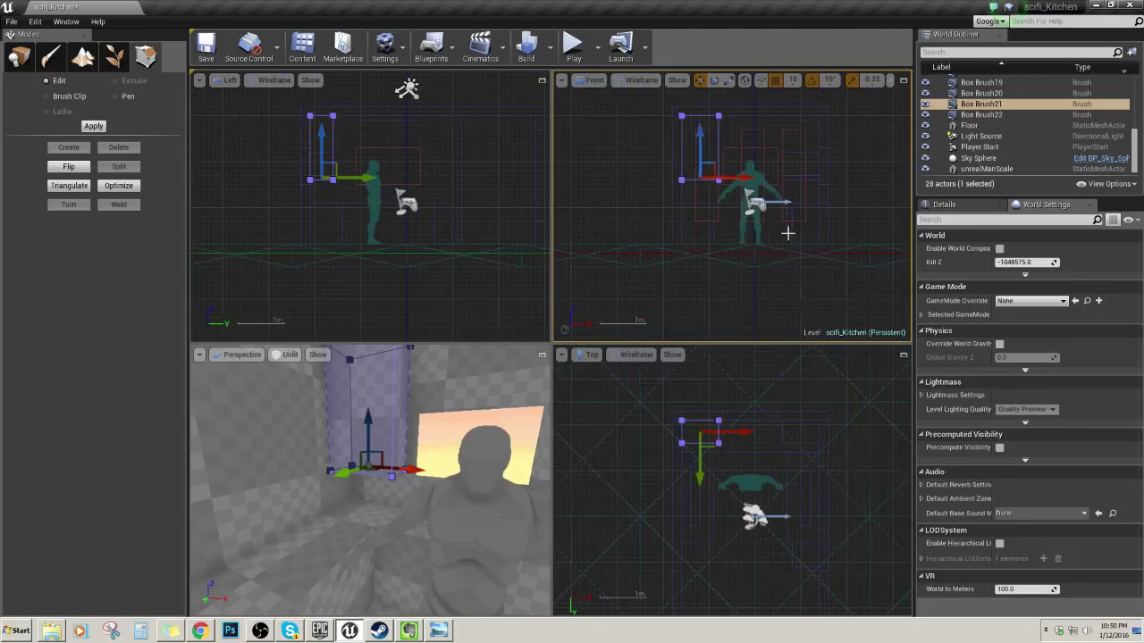
right_click_drag(789, 232, 745, 251)
scroll(741, 442, "up", 1)
right_click_drag(743, 486, 758, 506)
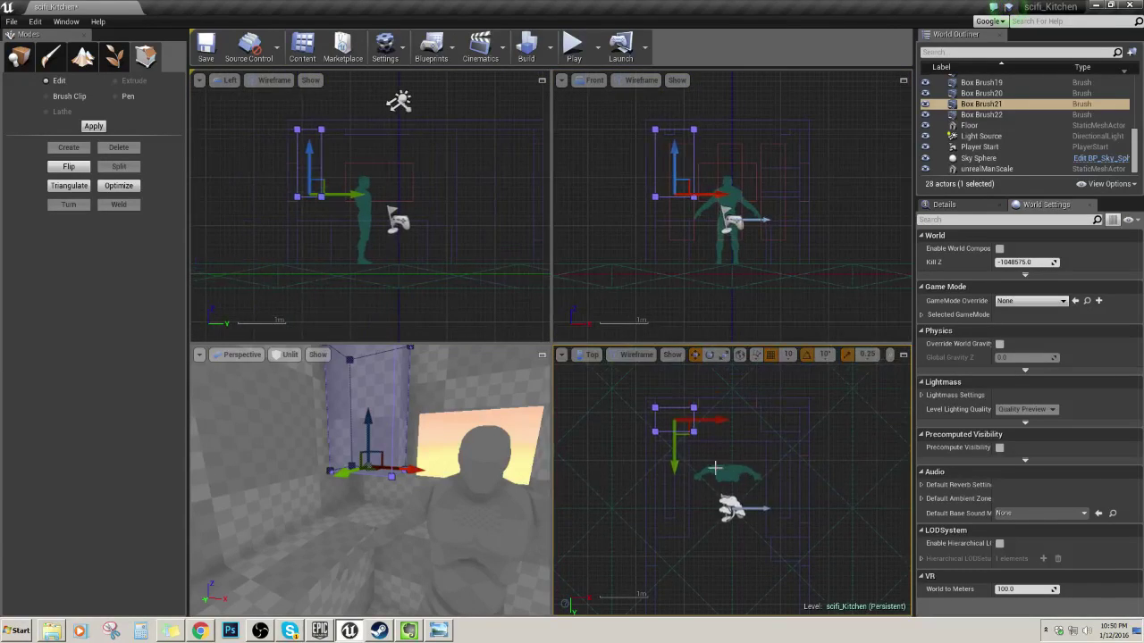
scroll(749, 461, "up", 2)
right_click_drag(704, 447, 747, 452)
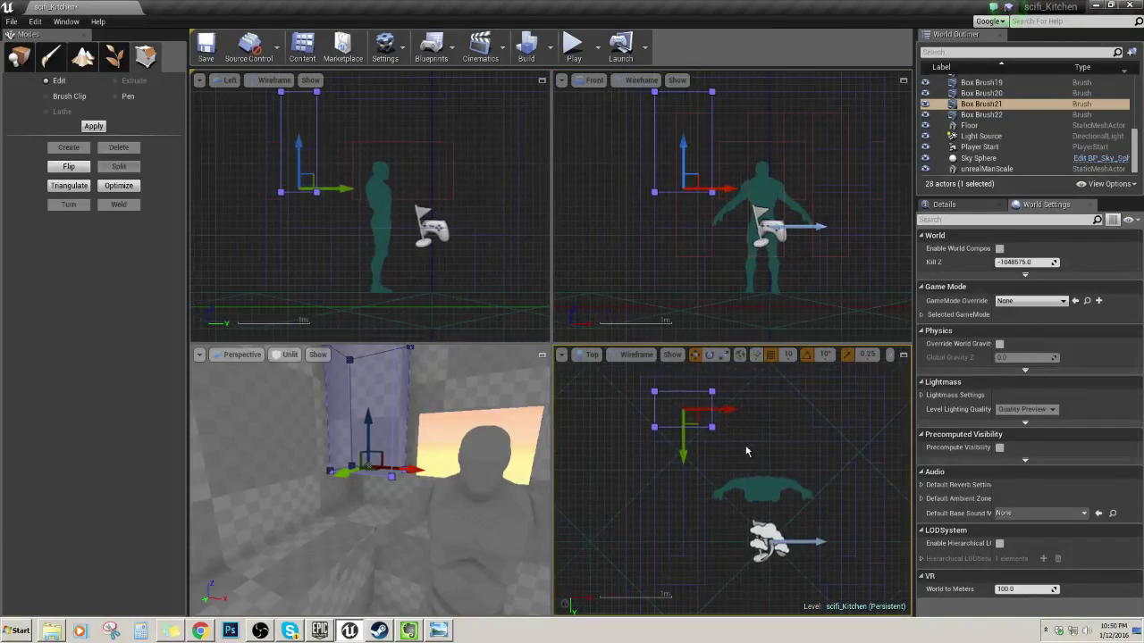
left_click_drag(701, 425, 706, 429, "alt")
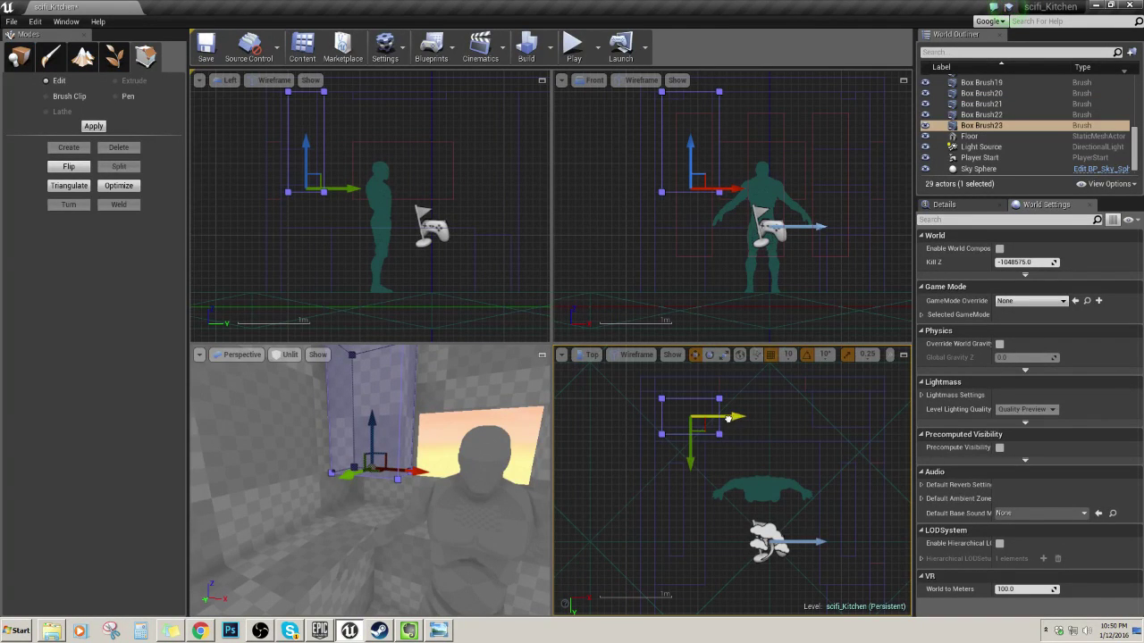
left_click_drag(729, 418, 721, 418)
right_click_drag(747, 440, 744, 426)
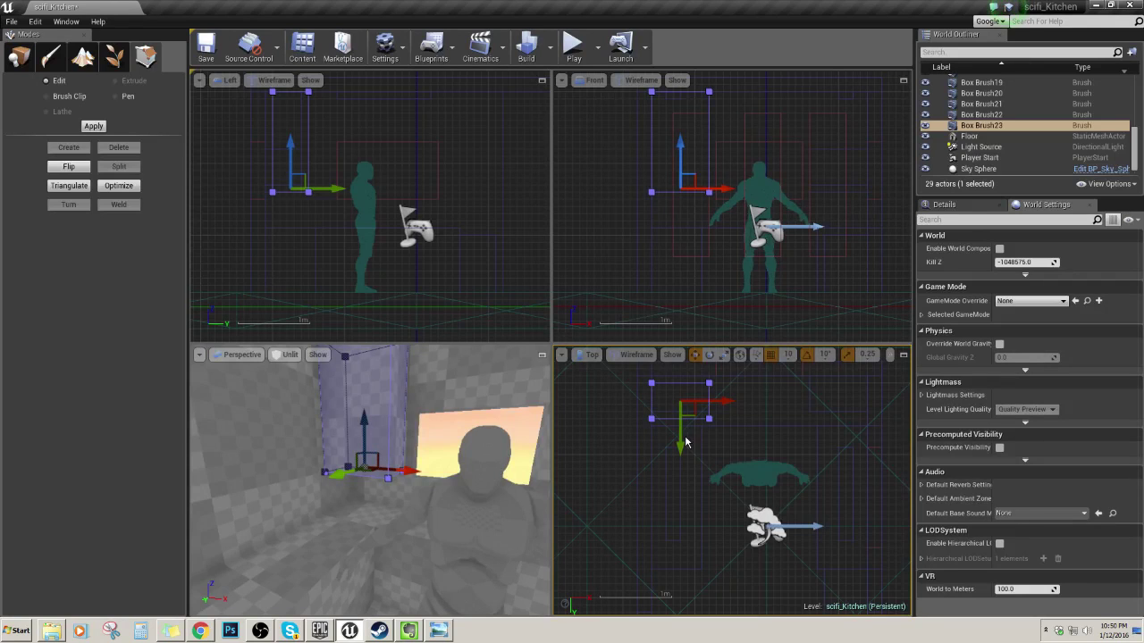
- Try to rotate the duplicated tall block about the Z axis, undo the change and return to the move tool
mouse_move(389, 503)
right_mouse_down()
mouse_move(389, 536)
mouse_move(390, 503)
right_mouse_up()
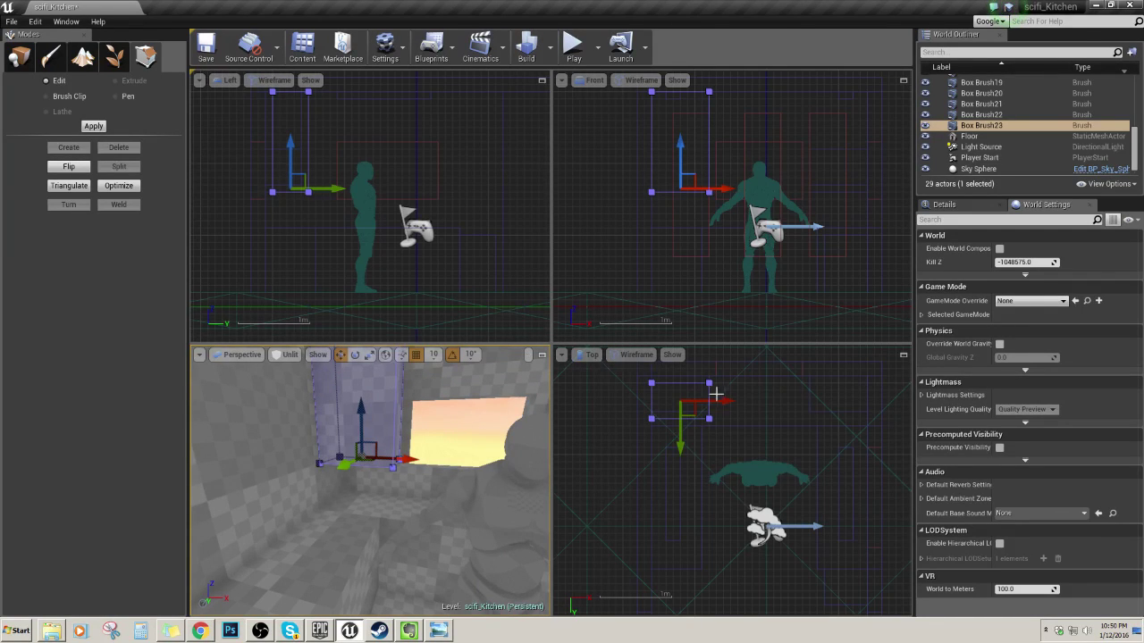
right_click_drag(751, 431, 757, 448)
key("e")
mouse_move(749, 419)
left_mouse_down()
mouse_move(733, 373)
mouse_move(688, 356)
left_mouse_up()
key("ctrl+z")
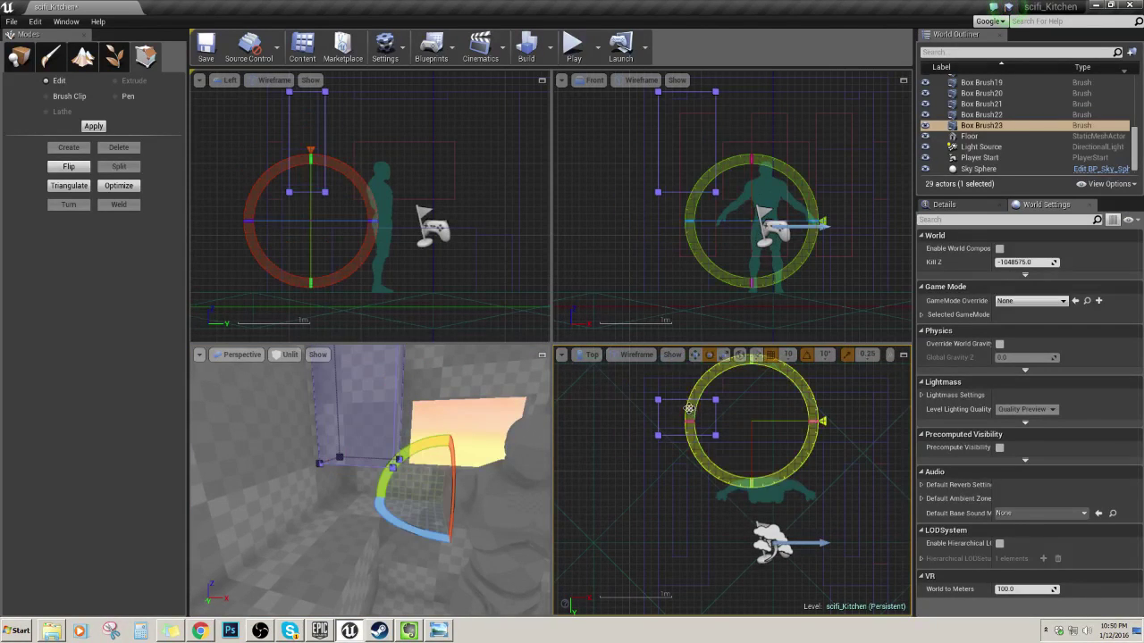
key("w")
scroll(687, 449, "up", 5)
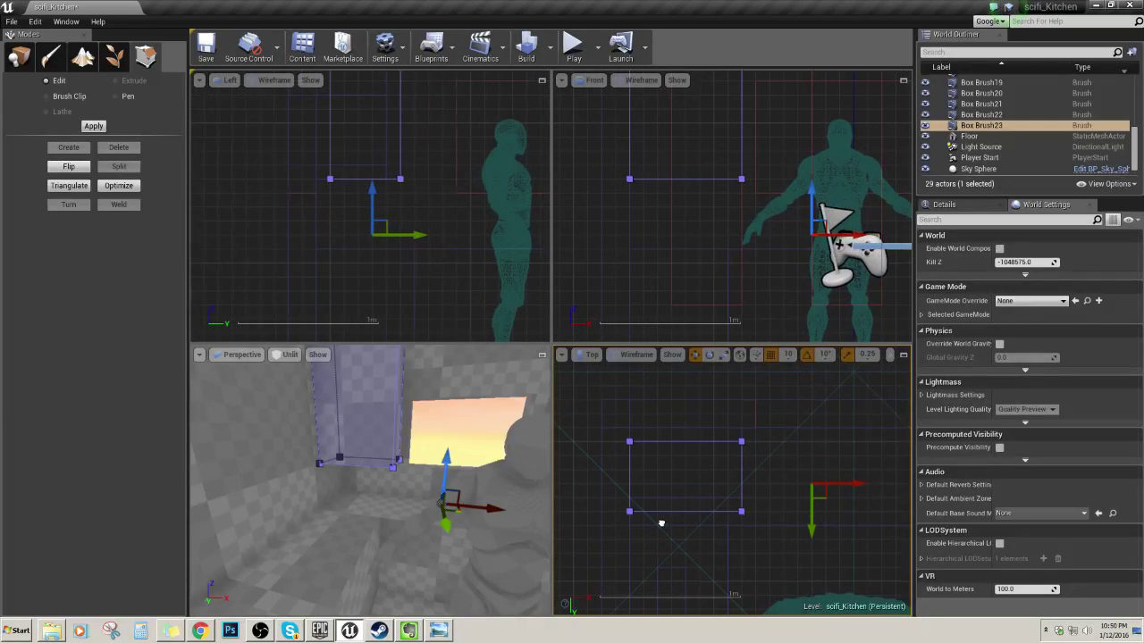
- Narrow the duplicated tall block to about 50 cm along the X axis and extend its front end along the Y axis
left_click(742, 478)
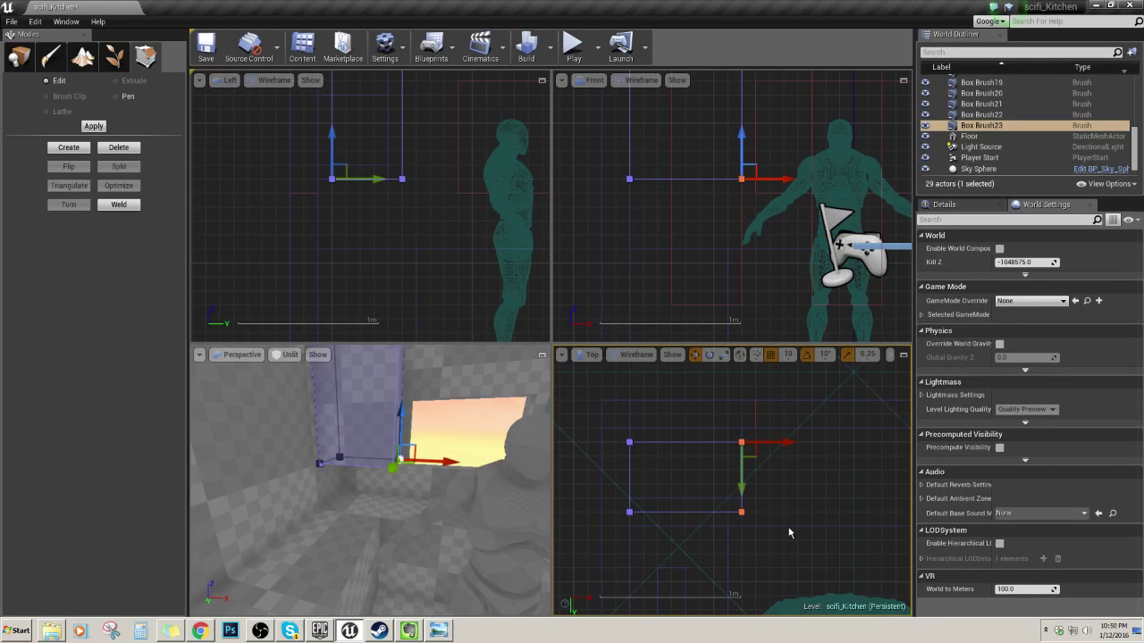
mouse_move(791, 442)
left_mouse_down()
mouse_move(738, 443)
mouse_move(763, 446)
mouse_move(752, 447)
left_mouse_up()
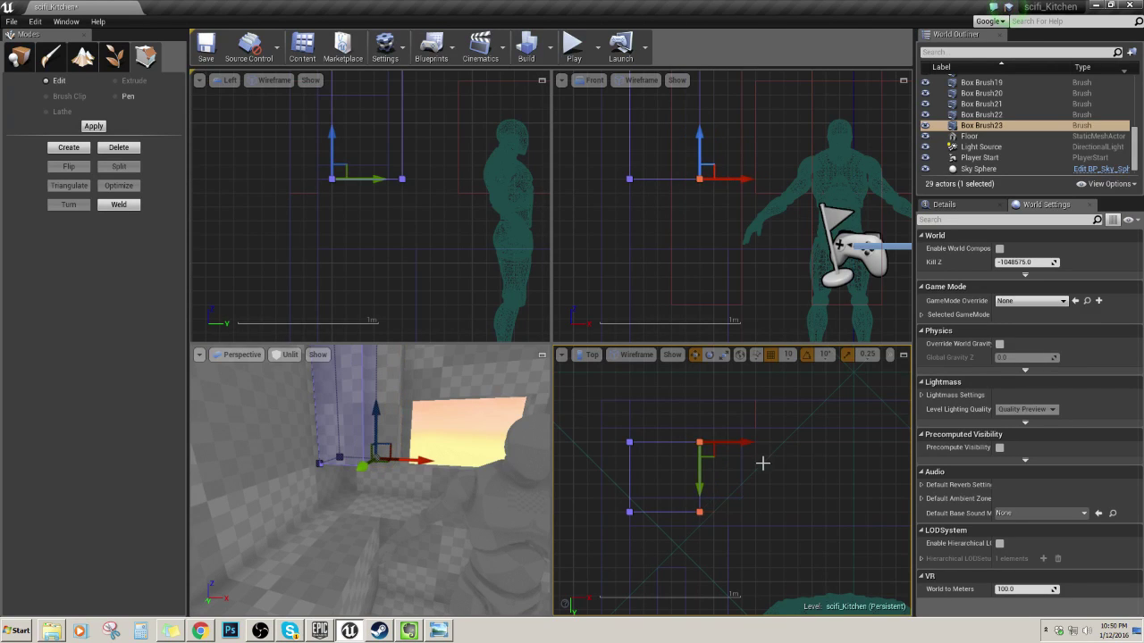
right_click_drag(702, 508, 673, 435)
mouse_move(577, 423)
left_mouse_down()
mouse_move(676, 477)
mouse_move(670, 610)
left_mouse_up()
right_click_drag(720, 504, 722, 551)
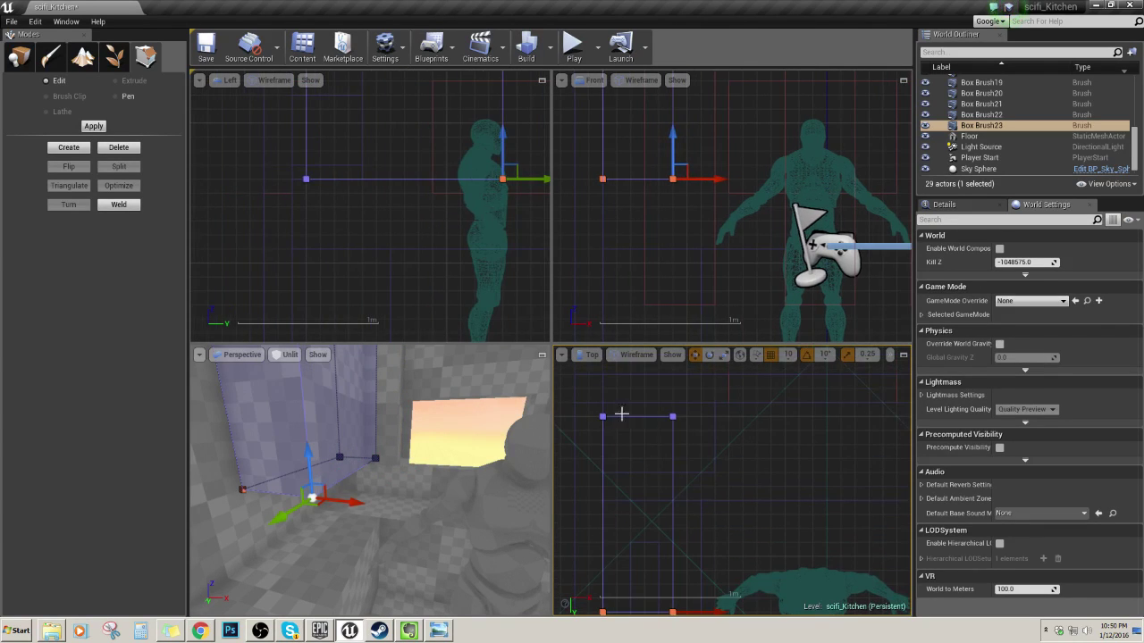
- Pull the duplicated block's back end forward along the Y axis and stretch its front end further toward the front of the room
mouse_move(586, 400)
left_mouse_down()
mouse_move(681, 441)
mouse_move(675, 527)
left_mouse_up()
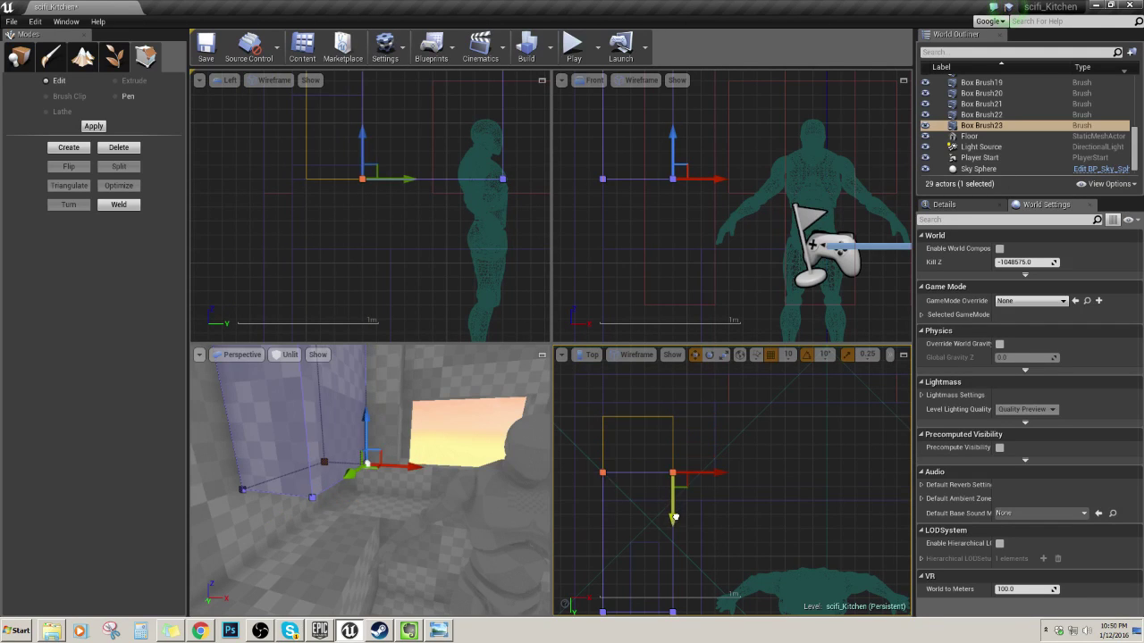
mouse_move(370, 481)
right_mouse_down()
mouse_move(317, 447)
mouse_move(227, 473)
right_mouse_up()
left_click(485, 459)
left_click(388, 460)
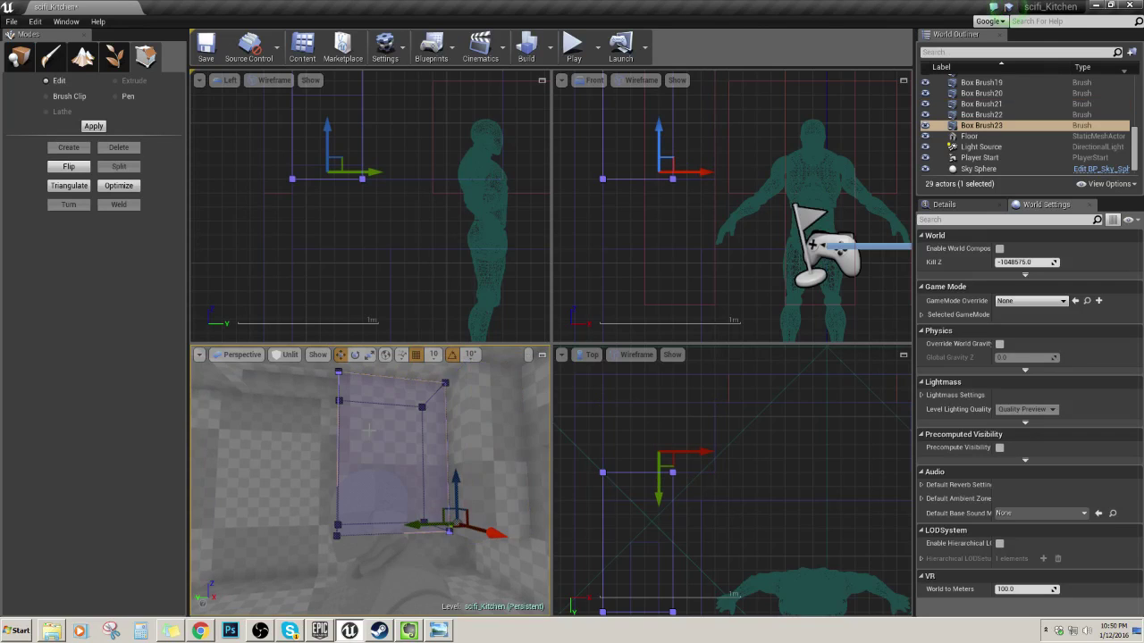
right_click_drag(388, 460, 325, 470)
right_click_drag(738, 571, 738, 459)
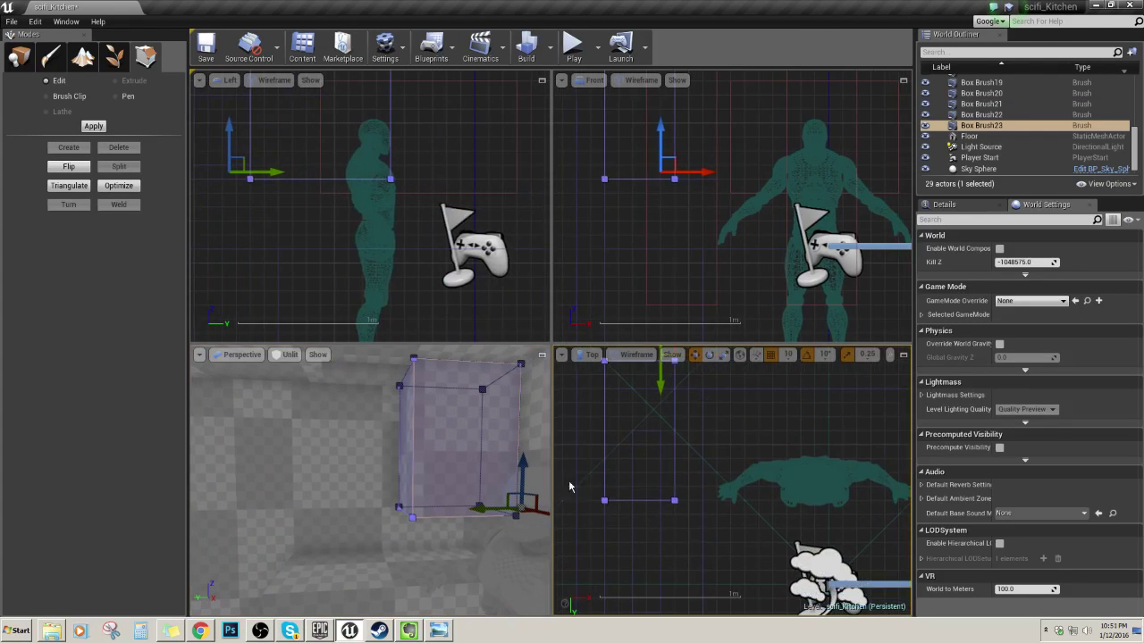
left_click_drag(568, 481, 713, 552)
mouse_move(714, 562)
right_mouse_down()
mouse_move(679, 515)
mouse_move(716, 504)
right_mouse_up()
scroll(676, 513, "down", 1)
left_click_drag(679, 484, 683, 617)
- Delete the original tall corner block beside the duplicated block
mouse_move(402, 488)
right_mouse_down()
mouse_move(453, 488)
mouse_move(413, 462)
mouse_move(445, 462)
mouse_move(420, 462)
mouse_move(456, 492)
mouse_move(464, 465)
mouse_move(396, 457)
mouse_move(464, 479)
mouse_move(411, 460)
mouse_move(404, 479)
mouse_move(416, 455)
mouse_move(429, 460)
mouse_move(362, 450)
mouse_move(417, 446)
right_mouse_up()
left_click(452, 462)
key("Escape")
left_click(402, 446)
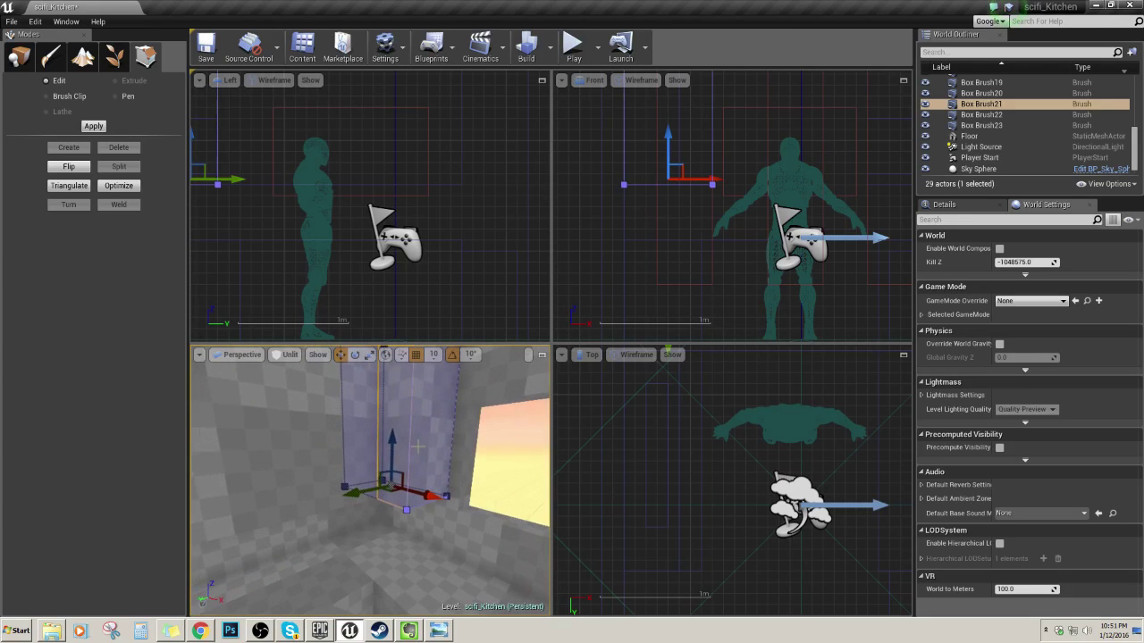
key("Delete")
- Extend the back end of the long upper wall block along the Y axis into the vacated corner
left_click(363, 472)
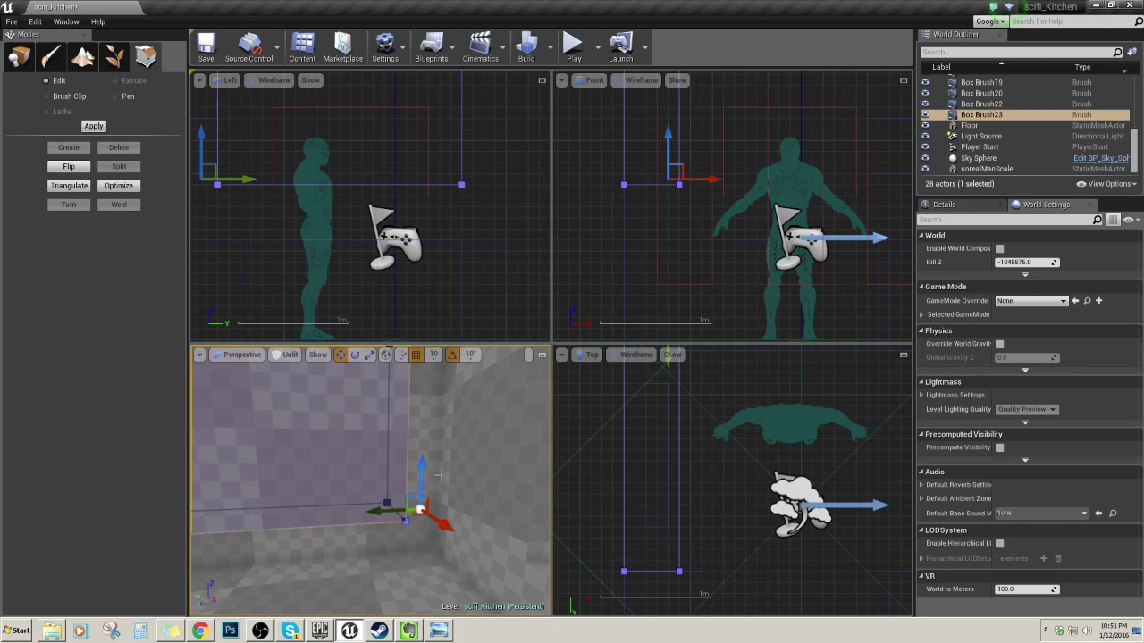
key("f")
mouse_move(650, 487)
left_mouse_down()
mouse_move(738, 516)
mouse_move(710, 508)
mouse_move(711, 490)
left_mouse_up()
left_click_drag(478, 478, 505, 478, "alt")
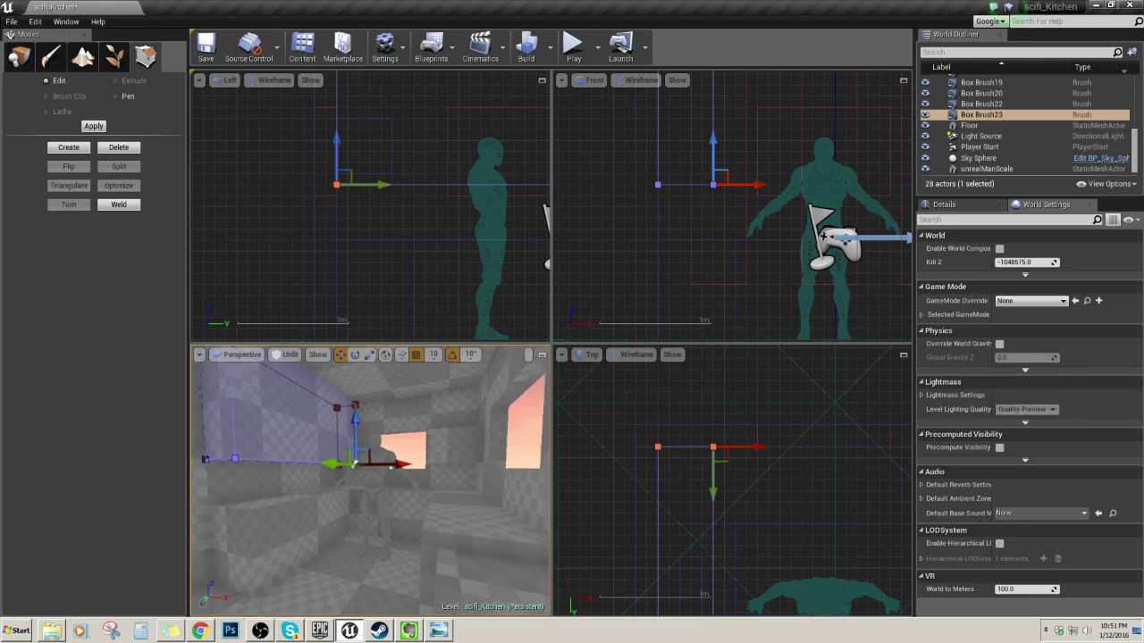
- Move the low floor block along the X axis across the room to the opposite wall, under the long upper block's side
left_click(390, 466)
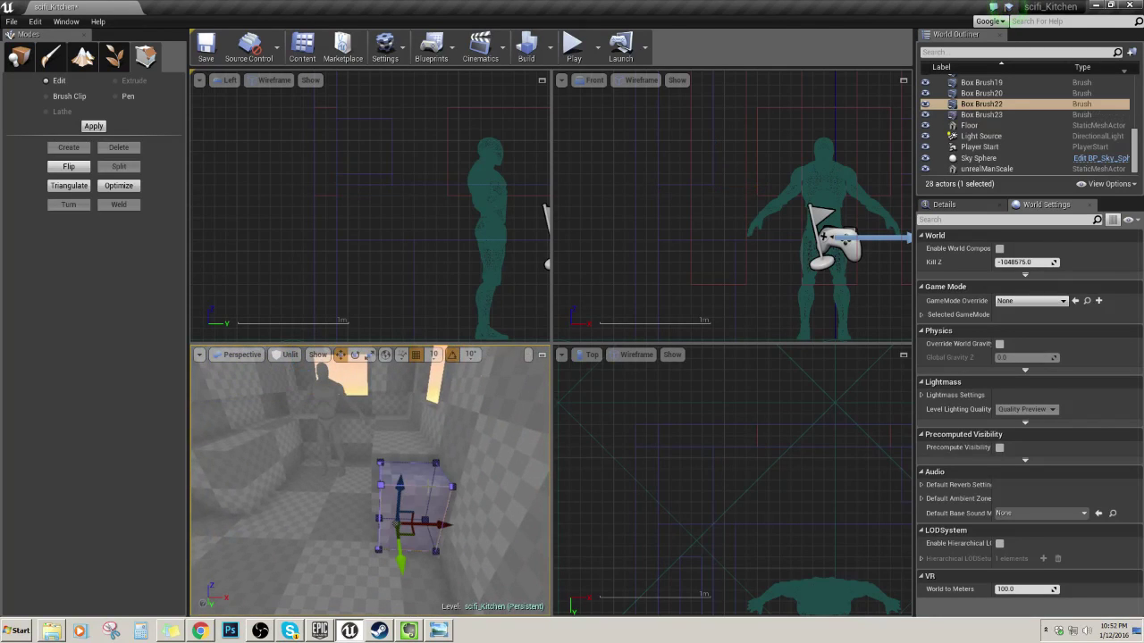
left_click_drag(330, 516, 266, 516)
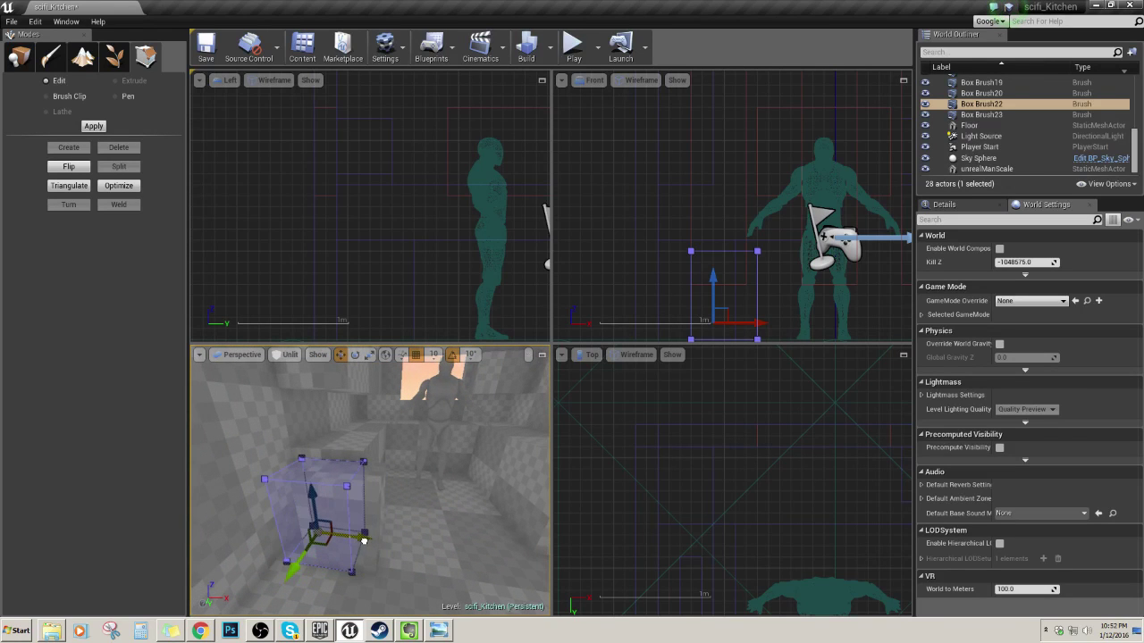
left_click_drag(356, 539, 367, 536)
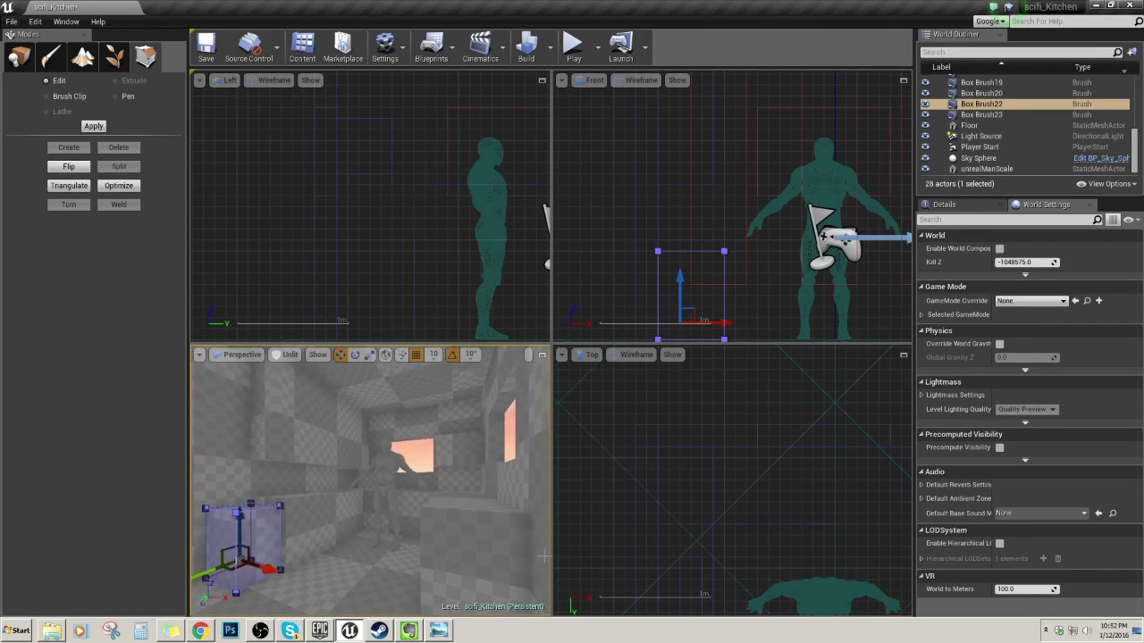
- Maximize the perspective view and examine the long upper wall block against the counters, windows and scale figure
key("Escape")
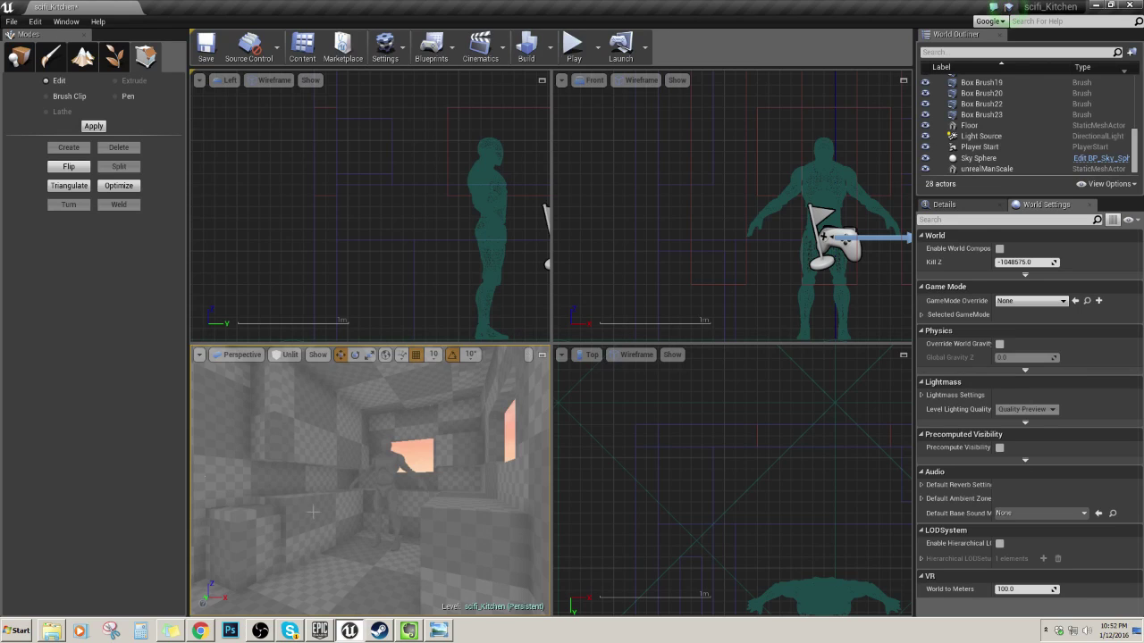
left_click_drag(339, 485, 275, 427)
right_click_drag(371, 483, 419, 469)
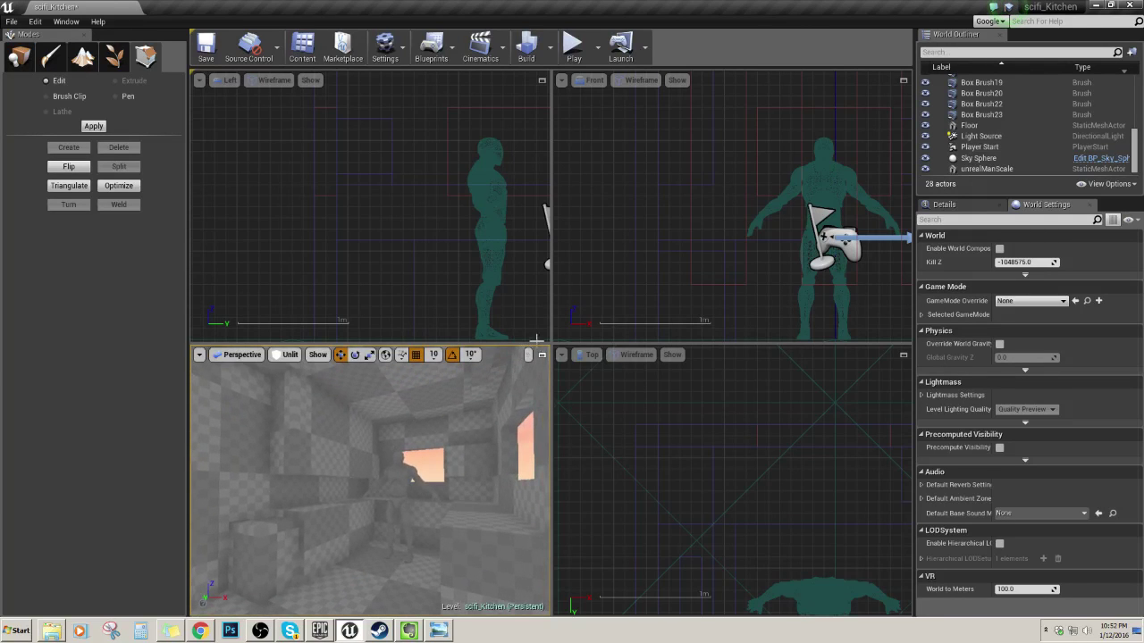
left_click(542, 357)
right_click_drag(545, 376, 566, 367)
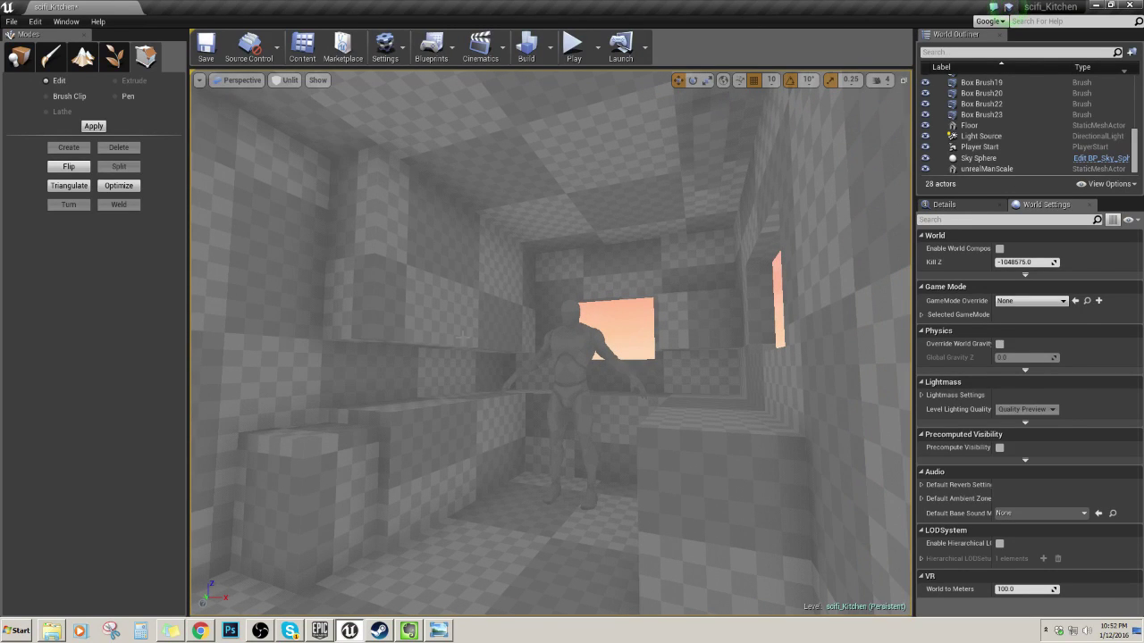
left_click(466, 289)
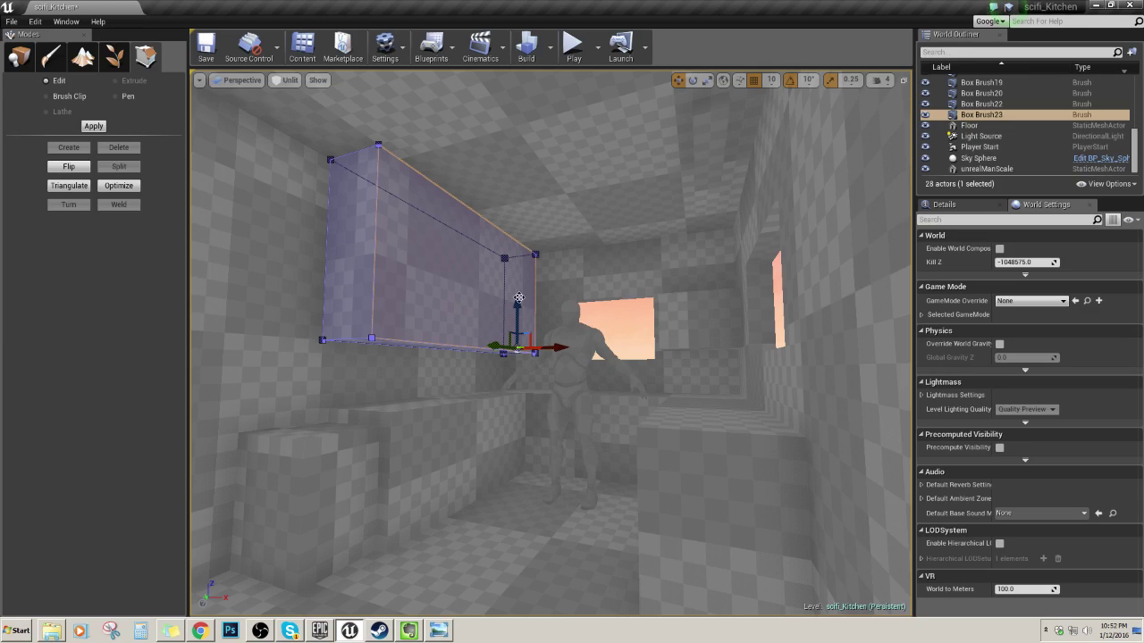
mouse_move(543, 327)
right_mouse_down()
mouse_move(561, 326)
mouse_move(550, 309)
mouse_move(540, 319)
mouse_move(585, 336)
mouse_move(600, 366)
right_mouse_up()
key("w")
key("s")
key("s")
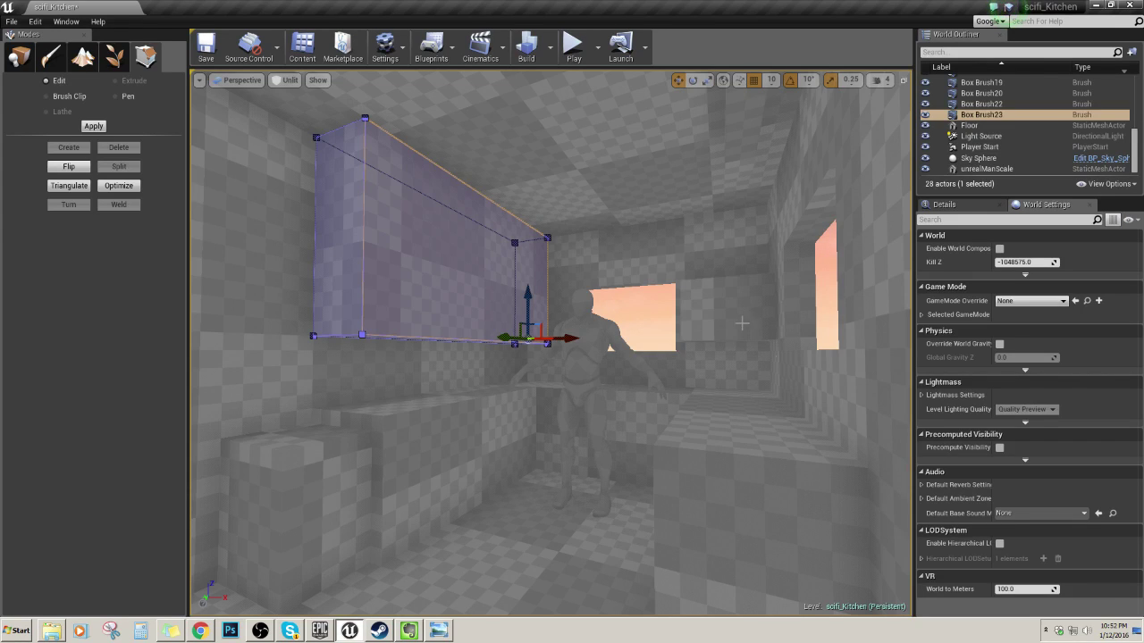
- Roll back the latest edit to the upper wall cabinet brush and examine the cabinet from close by
right_click_drag(602, 303, 603, 279)
key("w")
key("w")
mouse_move(631, 418)
right_mouse_down()
mouse_move(590, 419)
mouse_move(666, 429)
mouse_move(693, 469)
mouse_move(715, 433)
right_mouse_up()
key("ctrl+z")
key("ctrl+z")
key("ctrl+y")
key("w")
key("s")
key("w")
mouse_move(498, 405)
right_mouse_down()
mouse_move(542, 343)
mouse_move(426, 352)
mouse_move(551, 388)
mouse_move(475, 388)
right_mouse_up()
key("w")
right_click_drag(730, 420, 697, 418)
key("d")
mouse_move(485, 329)
right_mouse_down()
mouse_move(629, 330)
mouse_move(460, 264)
mouse_move(282, 240)
mouse_move(485, 330)
right_mouse_up()
right_click_drag(549, 345, 549, 346)
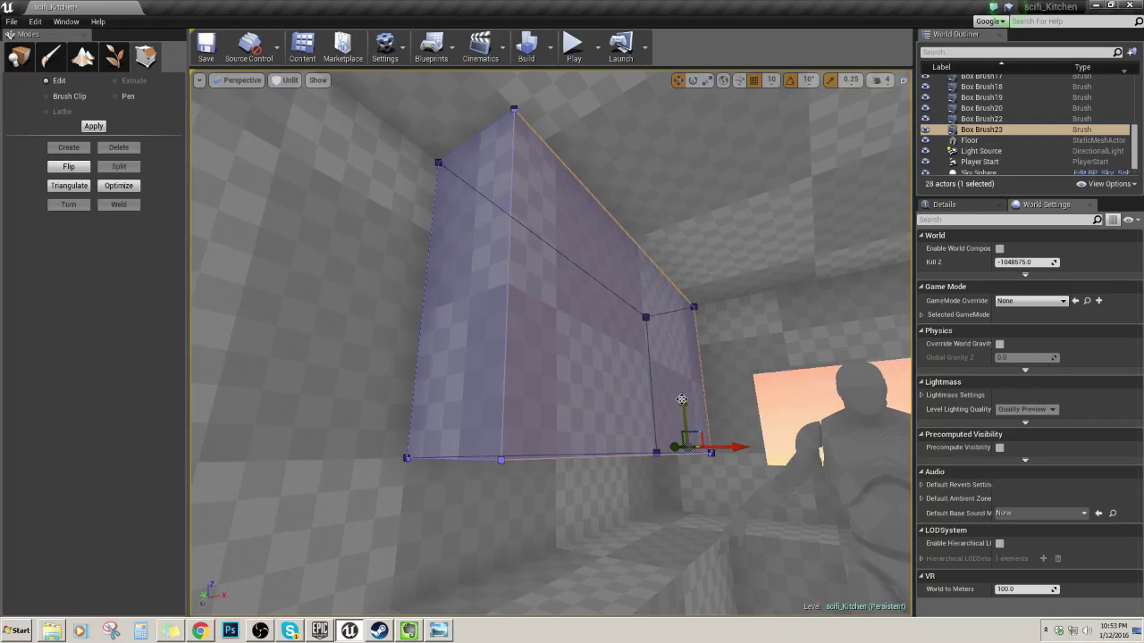
- Shift the small ceiling box brush clear of the wall cabinet and adjust the cabinet brush's vertical position
left_click(623, 284)
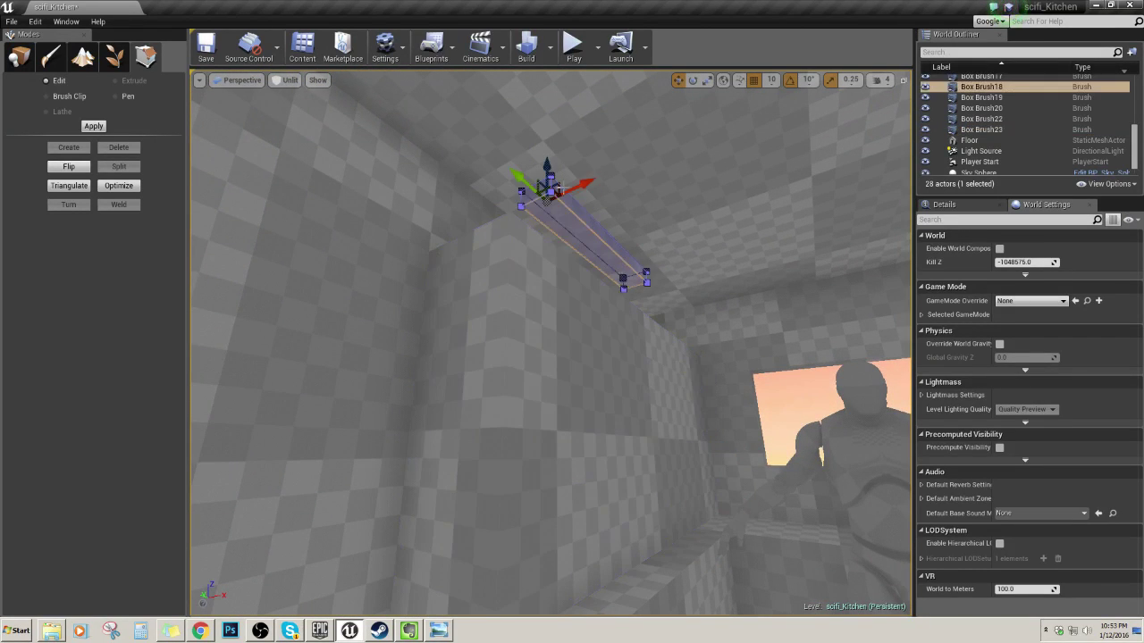
left_click(621, 415)
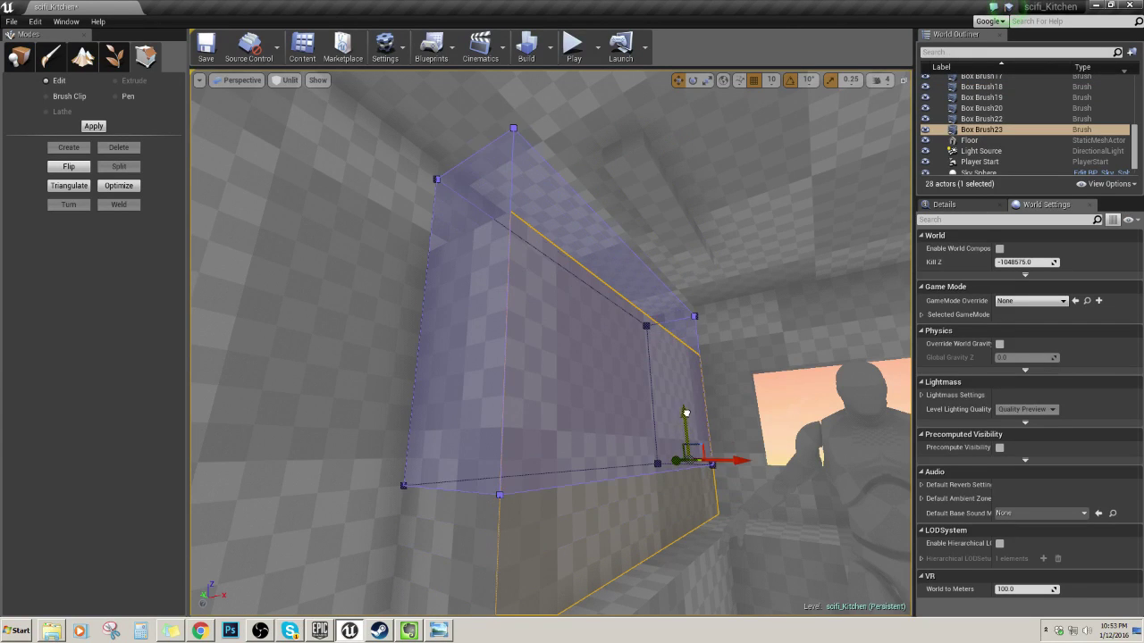
right_click_drag(616, 359, 615, 359)
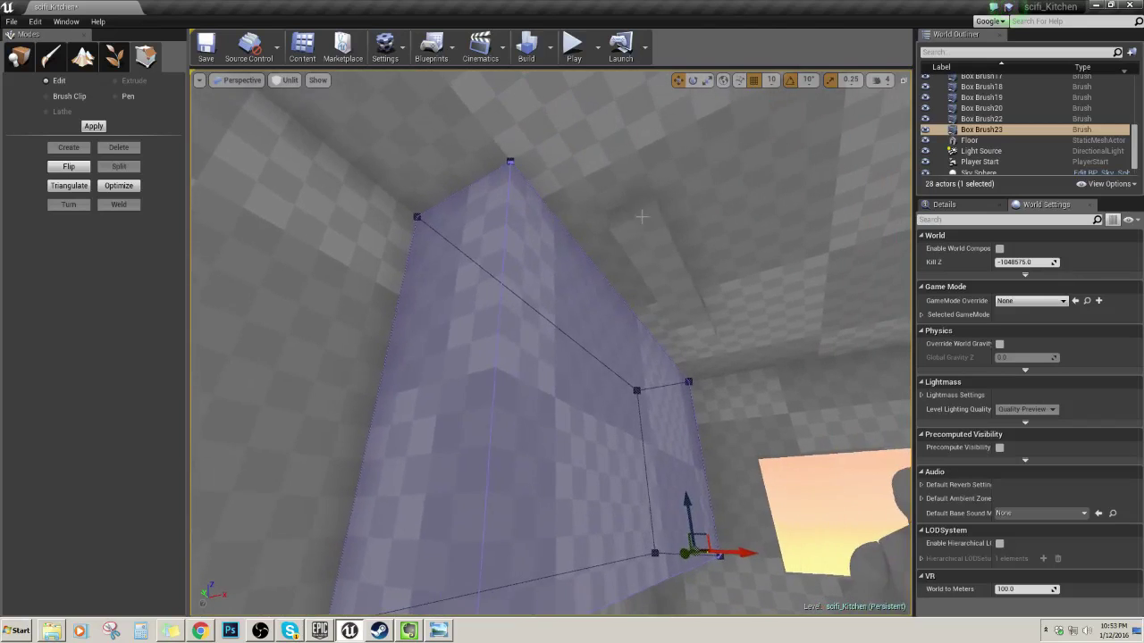
- Select the small ceiling box brush and examine the layout of the kitchen around it
left_click(639, 217)
mouse_move(639, 217)
right_mouse_down()
mouse_move(706, 217)
mouse_move(524, 631)
right_mouse_up()
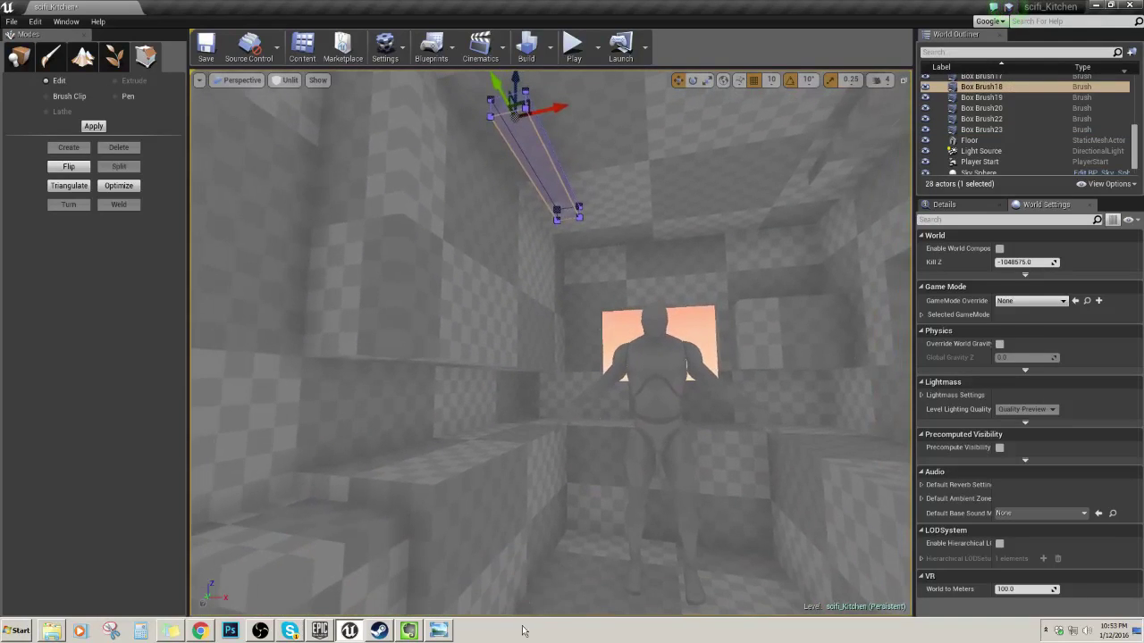
mouse_move(501, 436)
right_mouse_down()
mouse_move(608, 394)
mouse_move(573, 385)
mouse_move(584, 369)
mouse_move(561, 403)
right_mouse_up()
right_click_drag(539, 343, 540, 343)
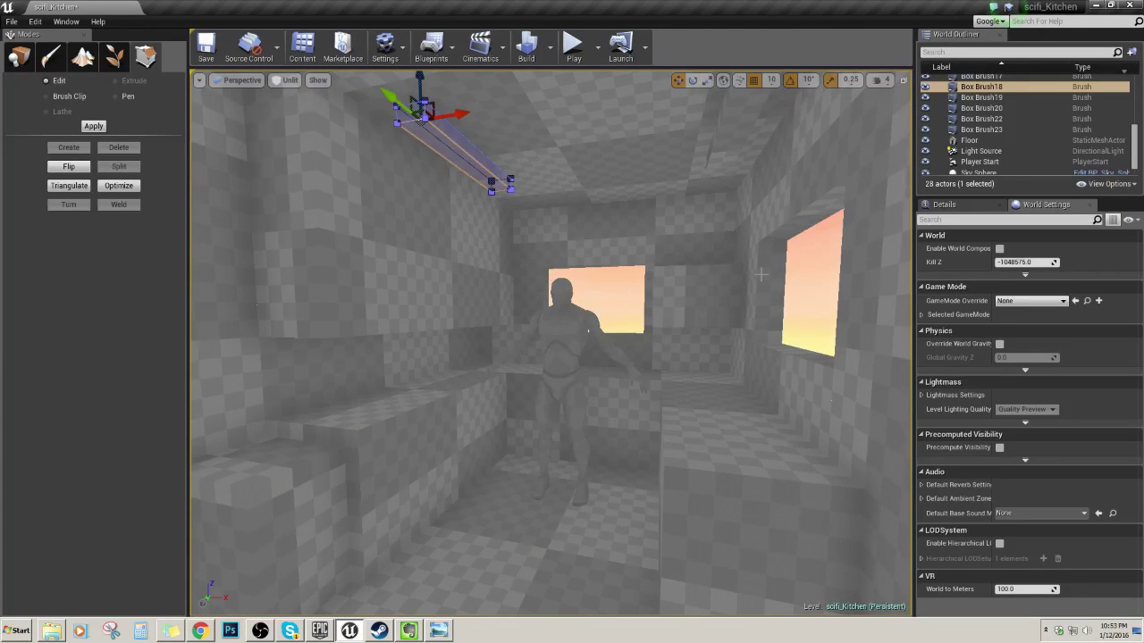
right_click_drag(762, 274, 762, 274)
- Select the wall brush with the three tall window openings and frame it in the four-viewport layout
right_click_drag(554, 280, 515, 251)
left_click(554, 281)
left_click(515, 250)
left_click(515, 250)
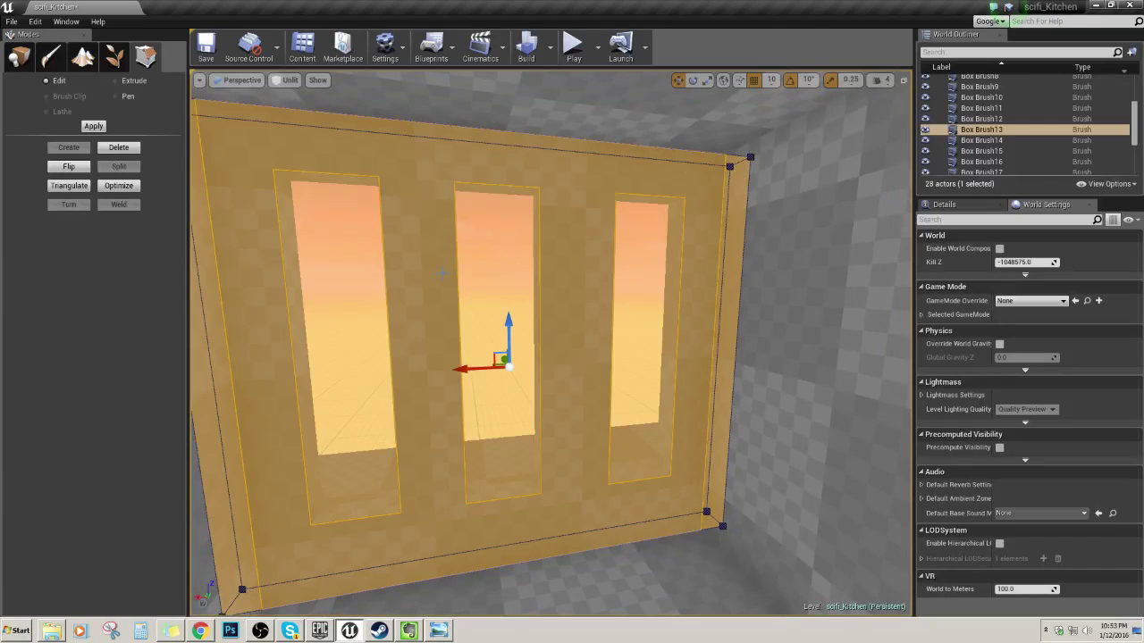
left_click(903, 80)
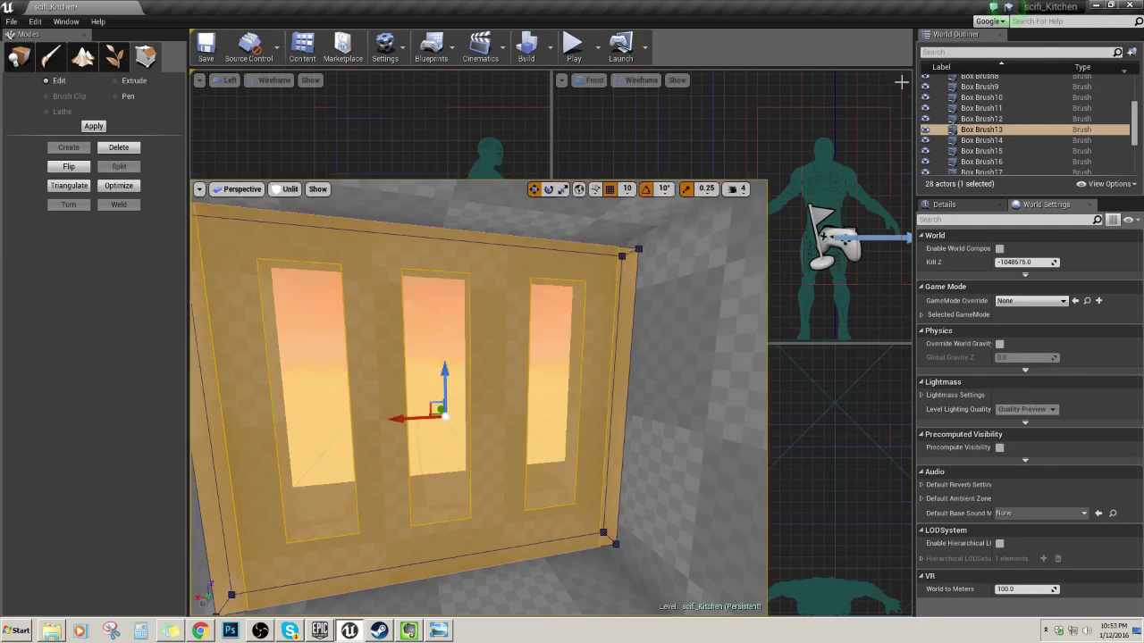
key("f")
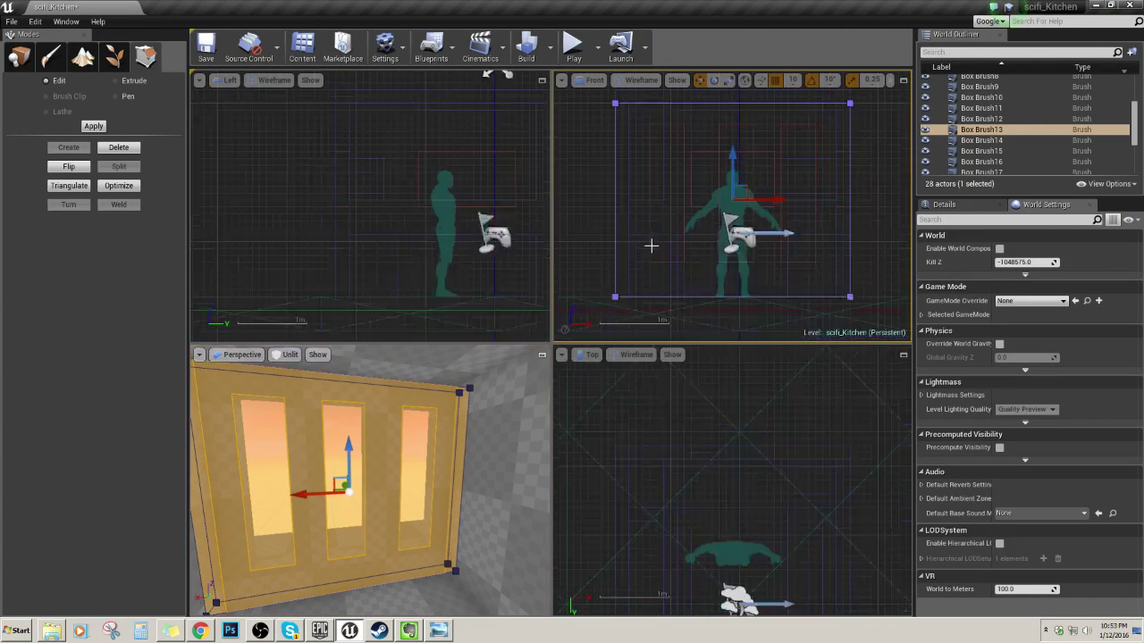
- Select the Light Source directional light and focus the perspective viewport on it outside the building
right_click_drag(446, 428, 505, 492)
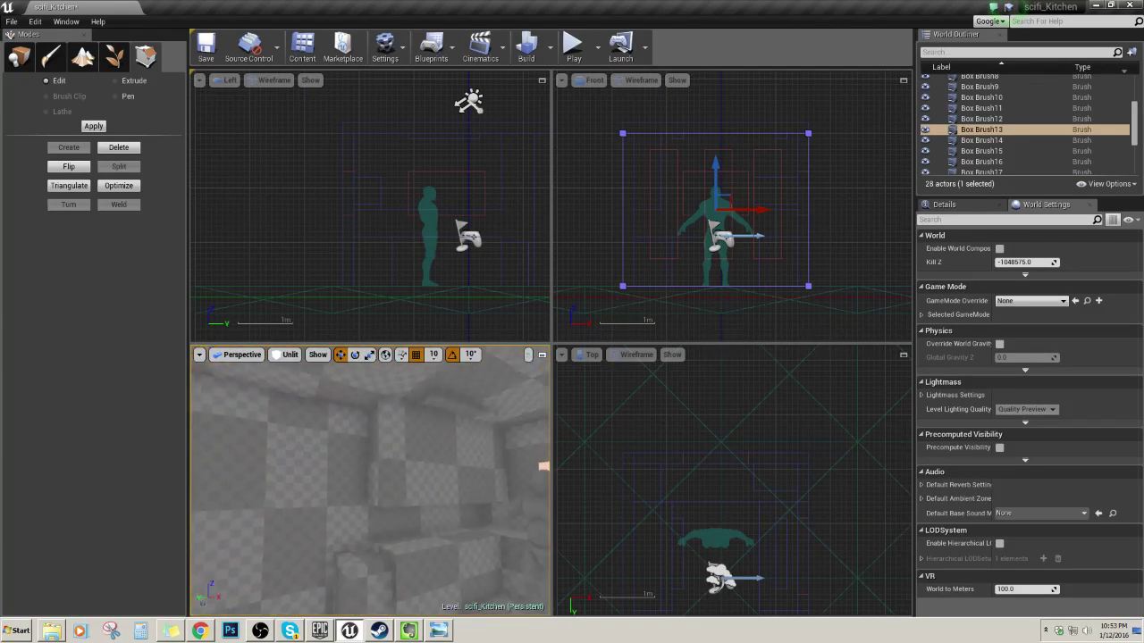
key("f")
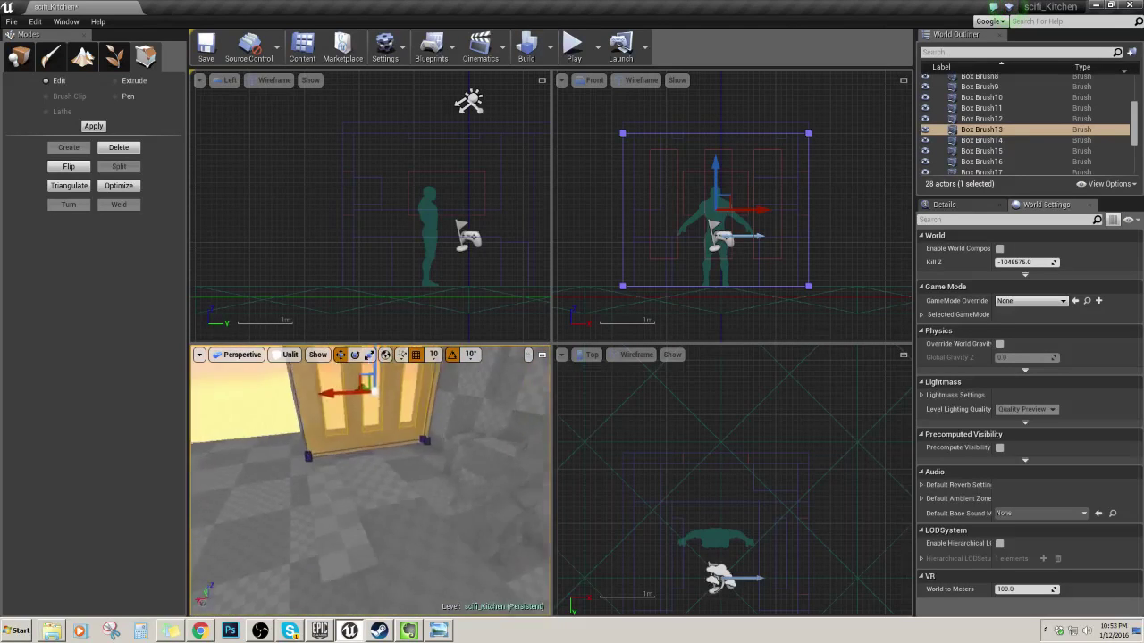
key("w")
mouse_move(371, 483)
right_mouse_down()
mouse_move(373, 472)
mouse_move(381, 480)
mouse_move(202, 488)
mouse_move(237, 472)
right_mouse_up()
key("s")
scroll(1030, 136, "up", 5)
scroll(1028, 134, "down", 6)
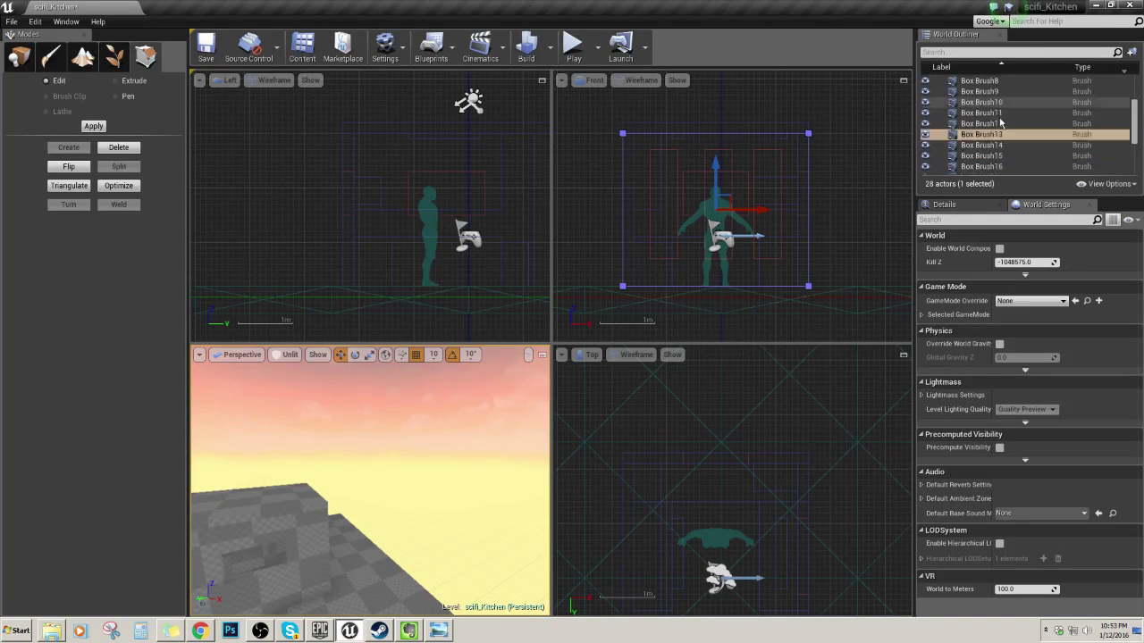
left_click(974, 146)
left_click(978, 136)
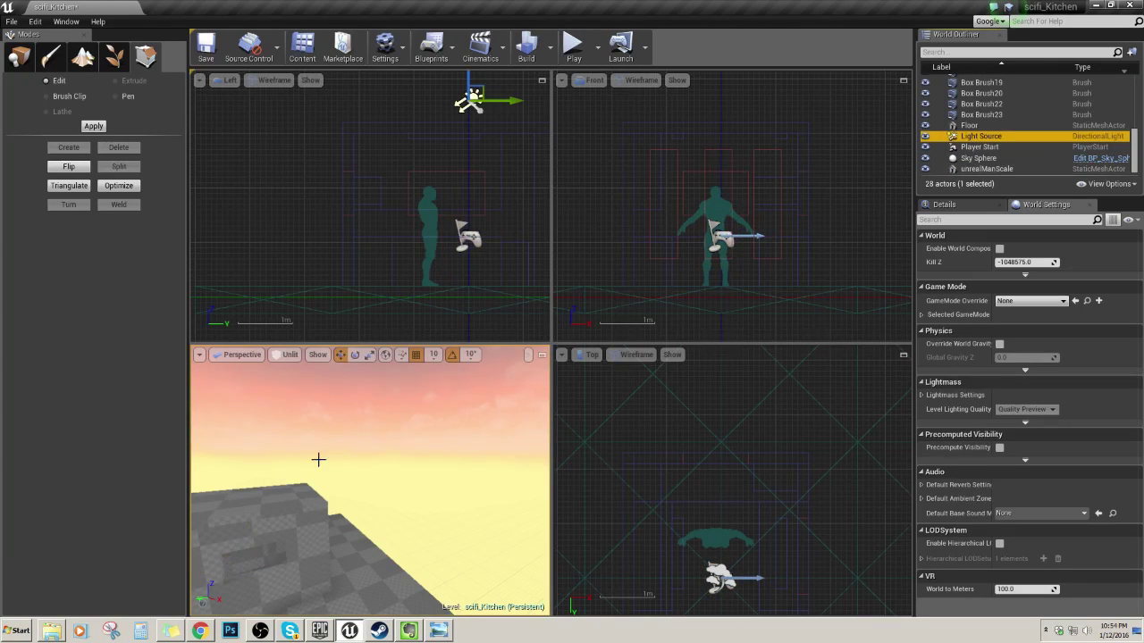
key("f")
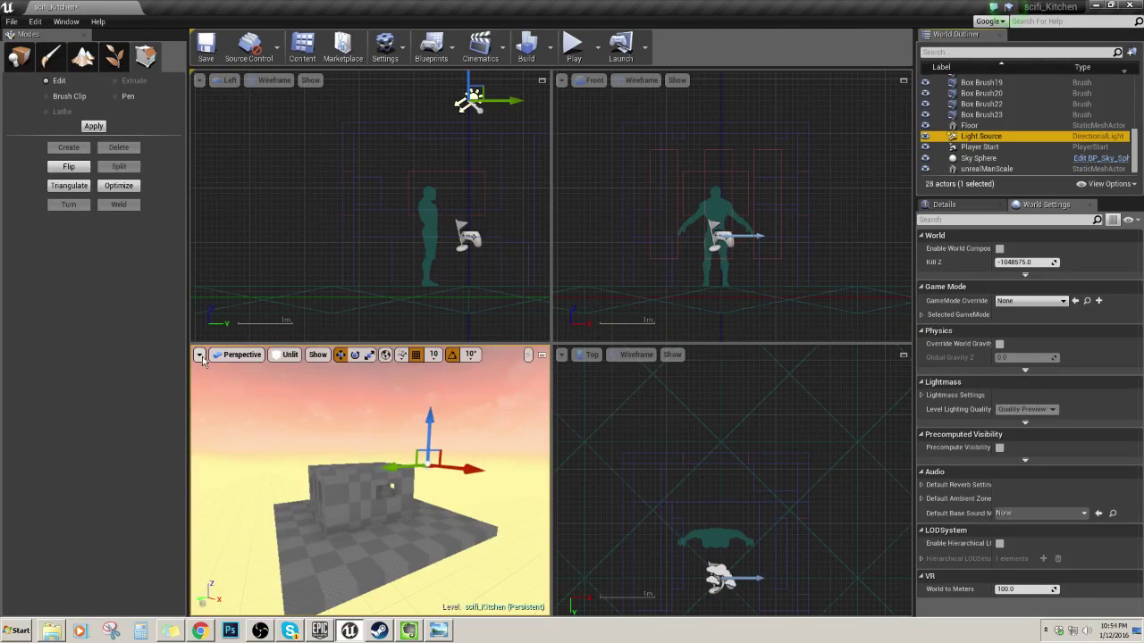
- Show all sprite categories in the perspective viewport
left_click(317, 355)
mouse_move(361, 572)
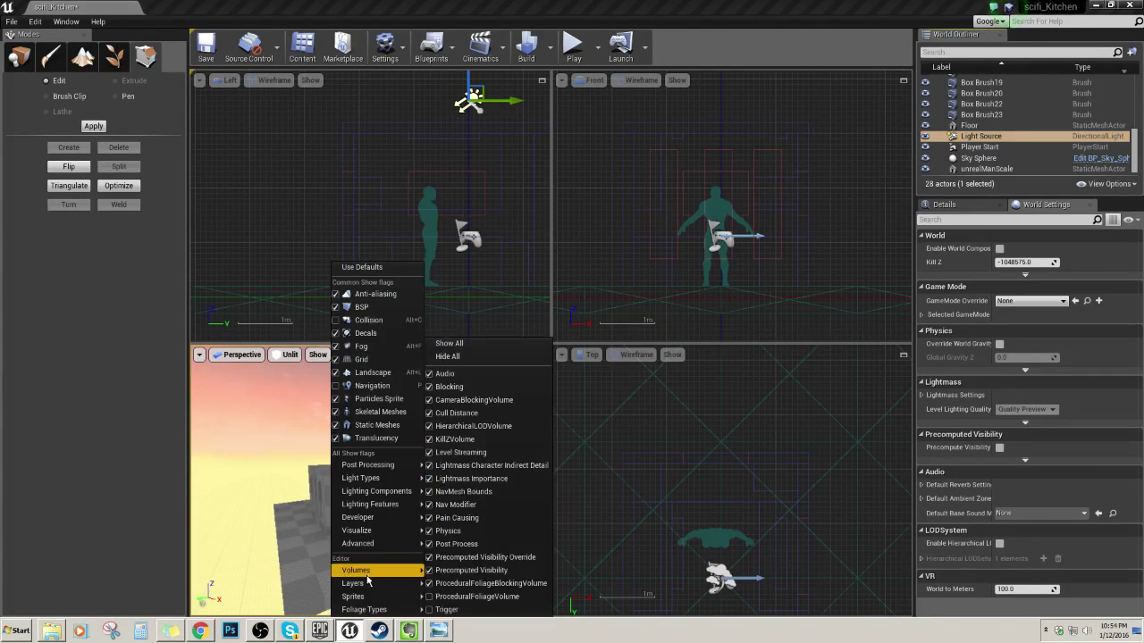
mouse_move(422, 595)
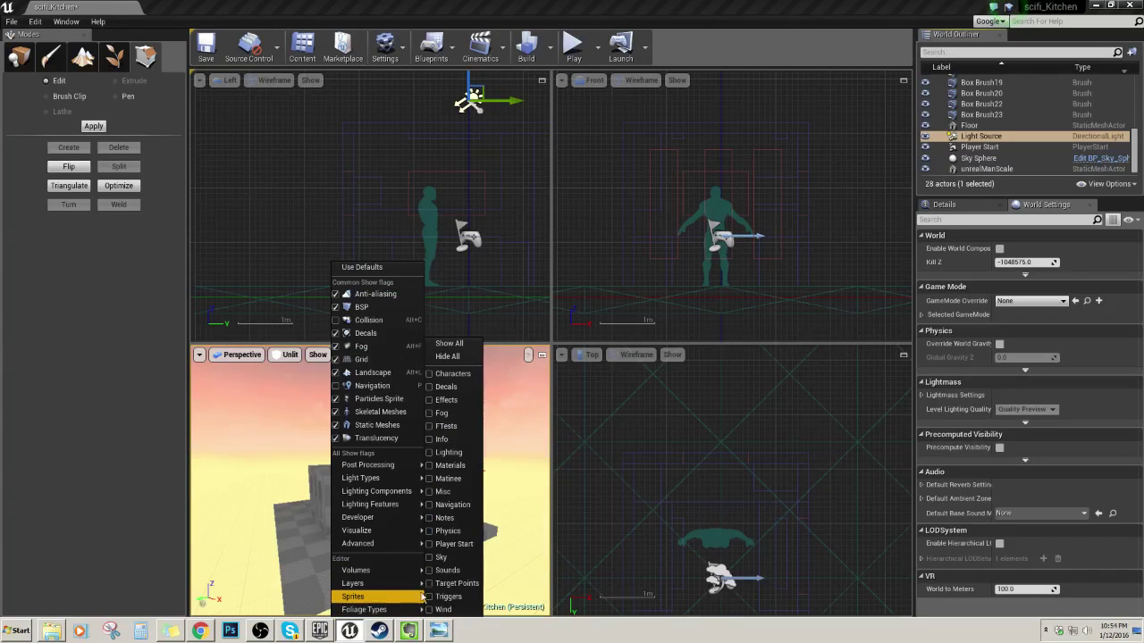
left_click(464, 345)
- Change the perspective viewport's view mode to Lit
right_click_drag(447, 411, 393, 420)
key("w")
left_click(290, 355)
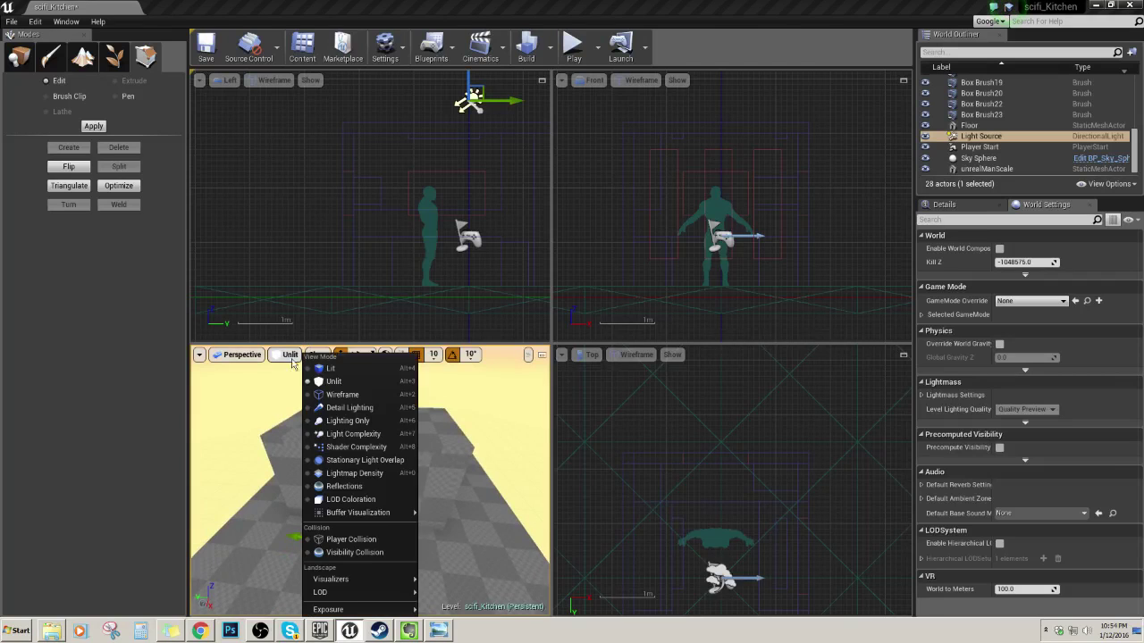
left_click(333, 368)
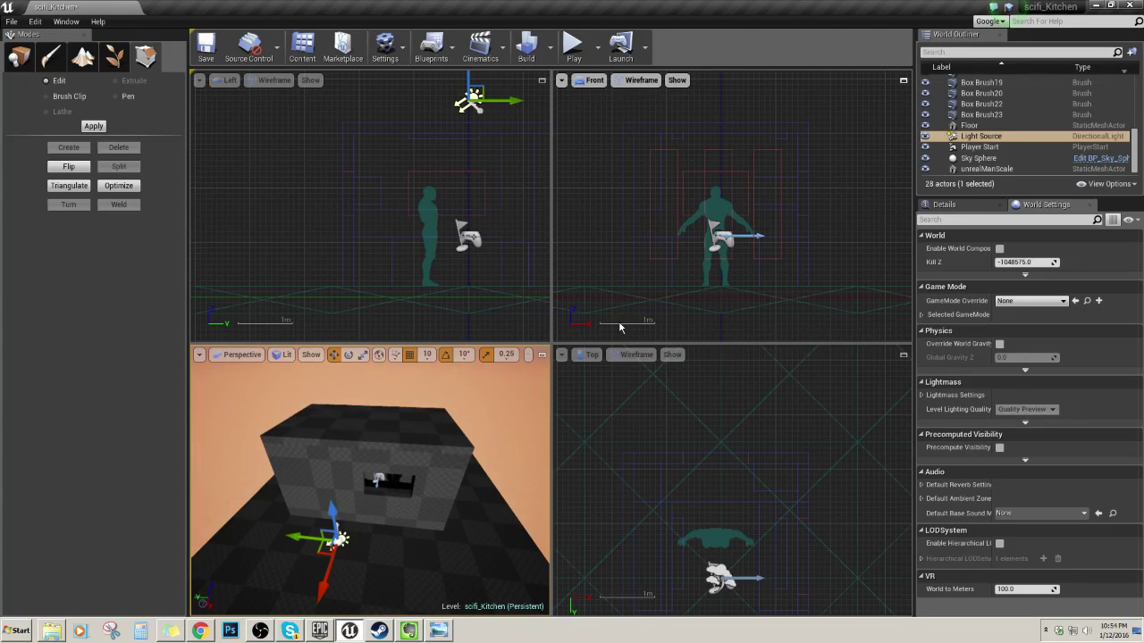
- Maximize the perspective viewport and rotate the directional light about its vertical axis
left_click(542, 356)
right_click_drag(468, 398, 491, 396)
key("e")
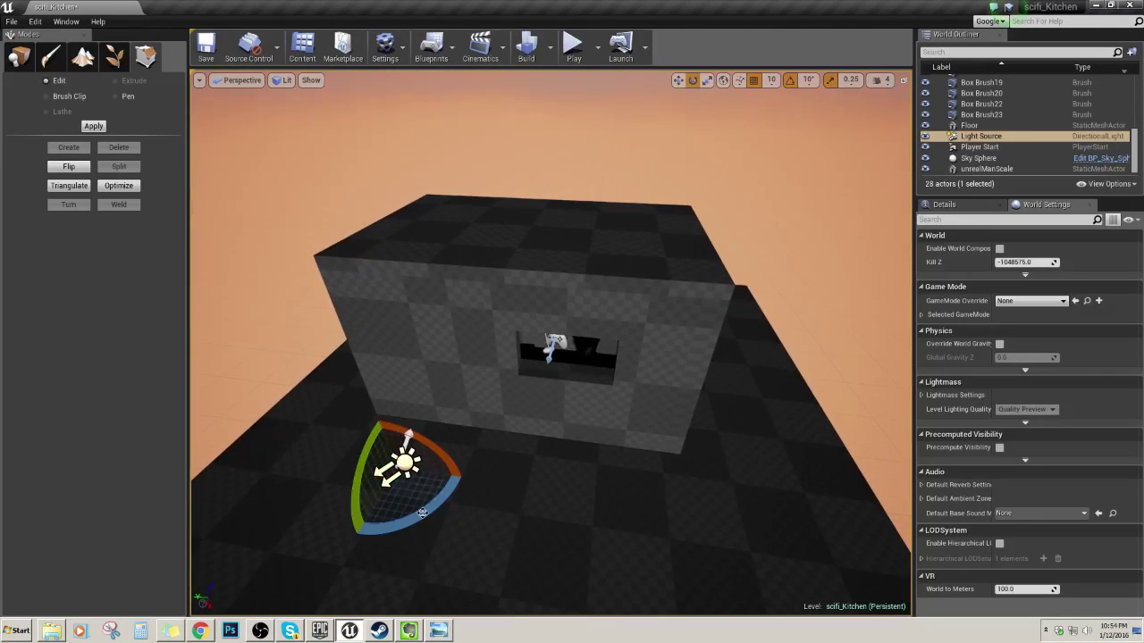
mouse_move(423, 513)
left_mouse_down()
mouse_move(414, 528)
mouse_move(431, 518)
left_mouse_up()
right_click_drag(465, 473, 500, 357)
key("w")
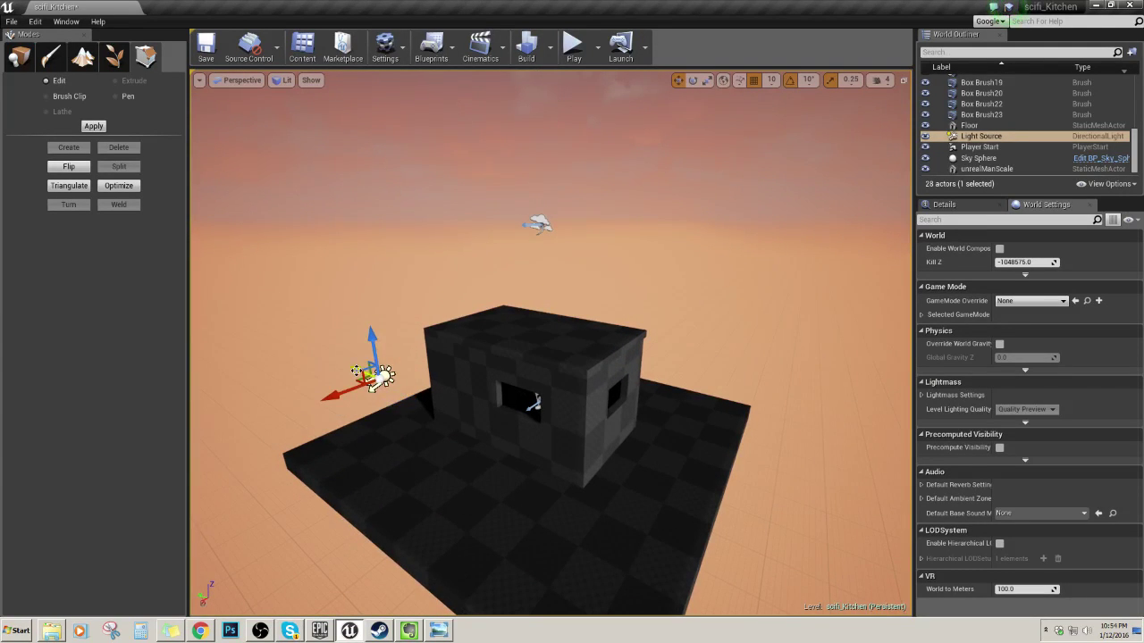
- Reposition the directional light along the side of the building and adjust its rotation near the window opening
right_click_drag(460, 433, 536, 500)
key("w")
key("s")
key("w")
key("w")
right_click_drag(509, 452, 554, 424)
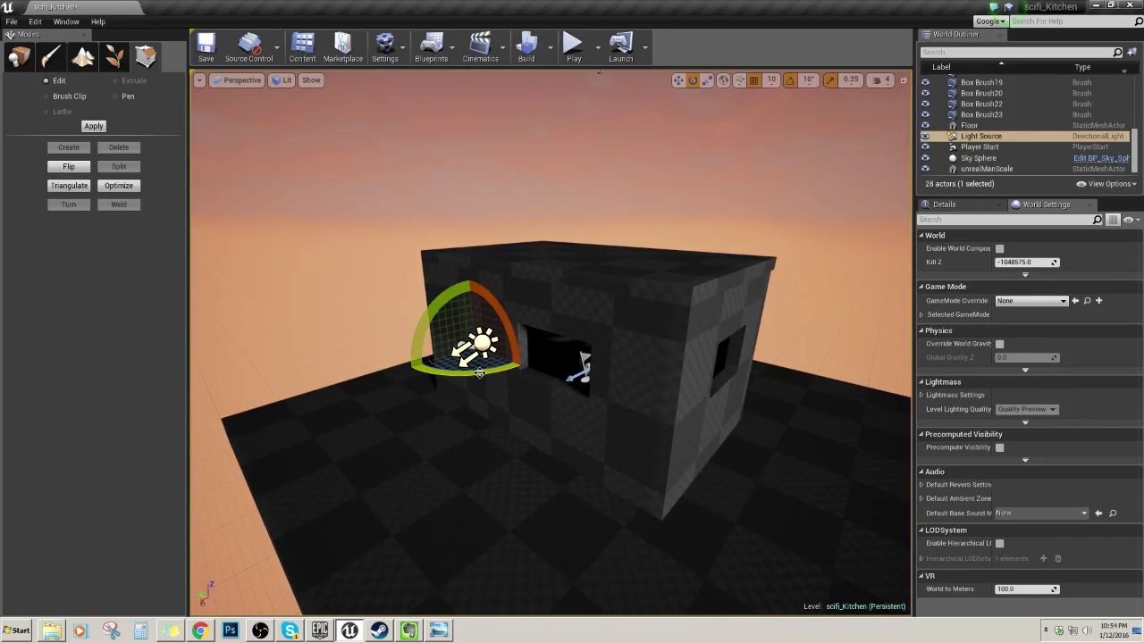
key("w")
- Examine how the directional light reaches the kitchen interior through the window openings
right_click_drag(480, 371, 554, 330)
key("w")
key("s")
right_click_drag(540, 407, 429, 454)
key("s")
key("w")
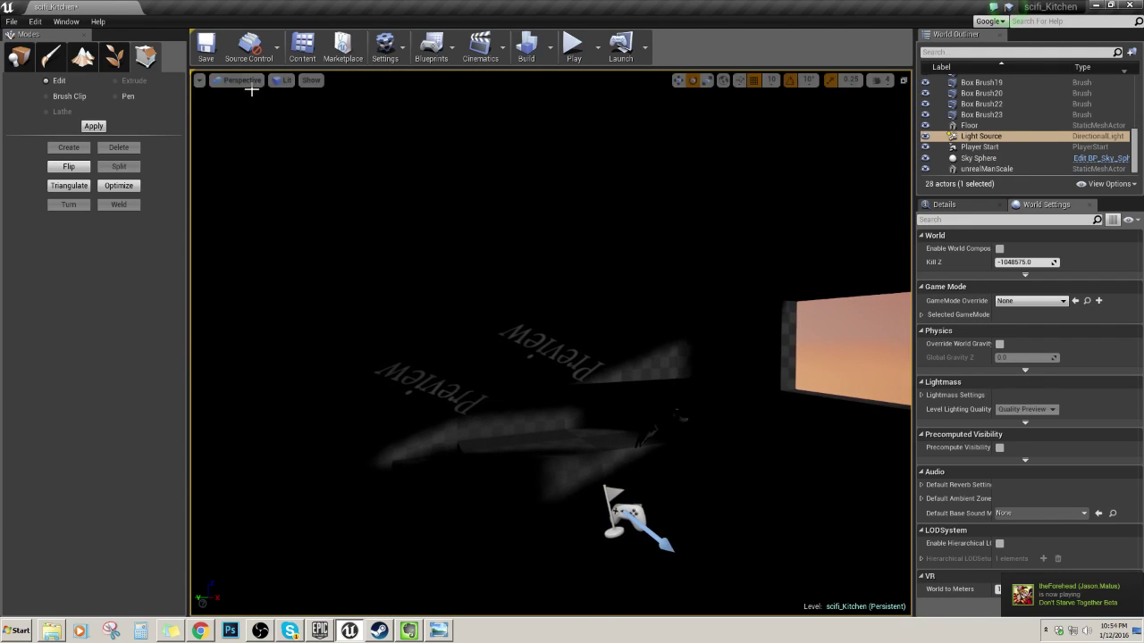
- Set the perspective viewport back to Unlit mode inside the kitchen
left_click(287, 80)
left_click(283, 120)
right_click_drag(283, 120, 295, 125)
mouse_move(473, 366)
right_mouse_down()
mouse_move(454, 389)
mouse_move(407, 268)
right_mouse_up()
- Move the small ceiling box brush down to the height of the wall cabinet's underside
left_click(447, 397)
left_click(457, 385)
left_click(402, 192)
key("w")
right_click_drag(402, 192, 324, 173)
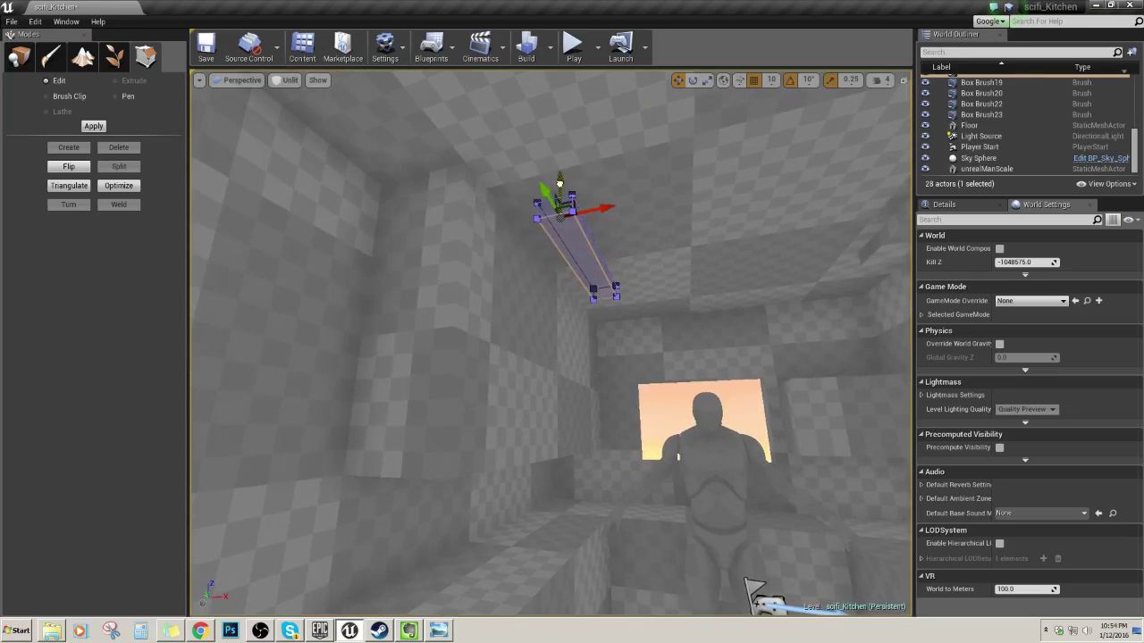
left_click_drag(561, 402, 561, 407)
mouse_move(561, 407)
right_mouse_down()
mouse_move(576, 405)
mouse_move(581, 358)
mouse_move(550, 402)
mouse_move(720, 350)
right_mouse_up()
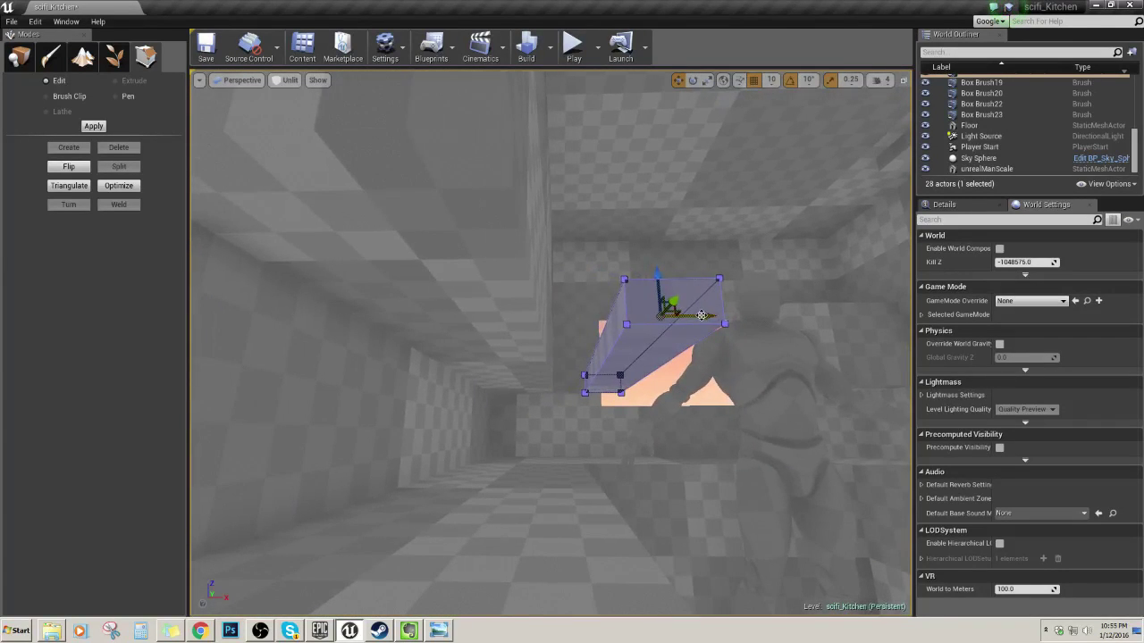
mouse_move(454, 324)
right_mouse_down()
mouse_move(340, 313)
mouse_move(456, 326)
mouse_move(460, 277)
mouse_move(420, 375)
mouse_move(339, 357)
mouse_move(420, 348)
mouse_move(339, 357)
mouse_move(898, 102)
right_mouse_up()
- Restore the four-viewport layout and shorten the small box brush by moving its far-end vertices inward
left_click(903, 80)
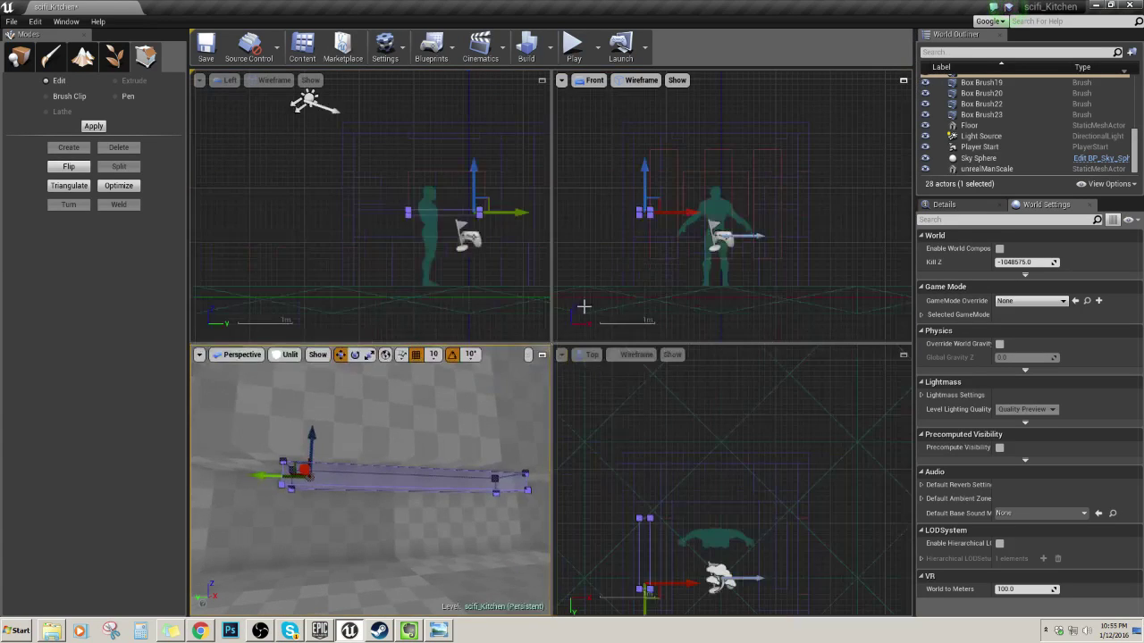
mouse_move(681, 526)
right_mouse_down()
mouse_move(728, 427)
mouse_move(722, 455)
right_mouse_up()
scroll(720, 460, "up", 1)
left_click_drag(660, 427, 712, 459, "ctrl+alt")
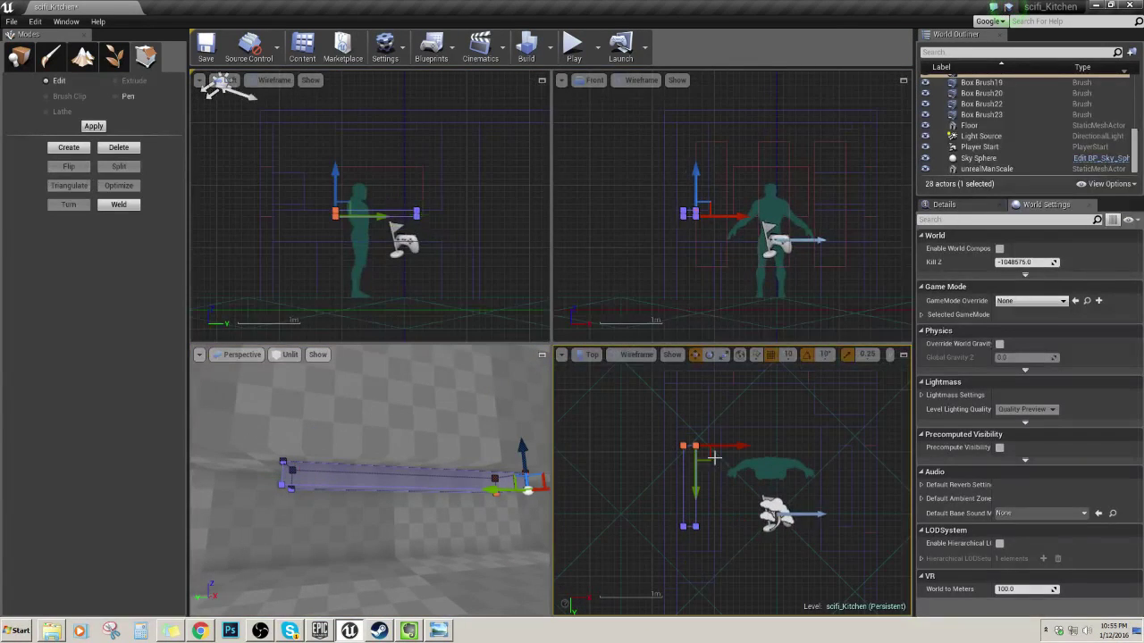
right_click_drag(723, 494, 727, 497)
scroll(764, 444, "up", 2)
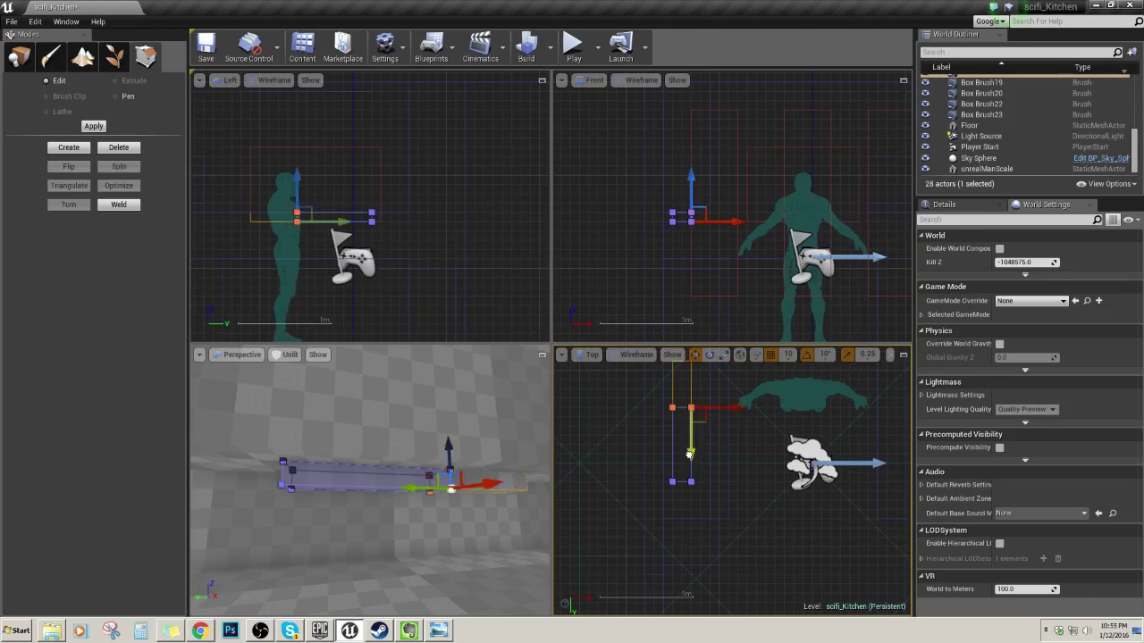
- Select the wall cabinet brush and bring its far end into the top viewport
mouse_move(448, 491)
right_mouse_down()
mouse_move(393, 492)
mouse_move(418, 483)
right_mouse_up()
left_click(407, 482)
right_click_drag(711, 445, 713, 548)
scroll(722, 545, "down", 2)
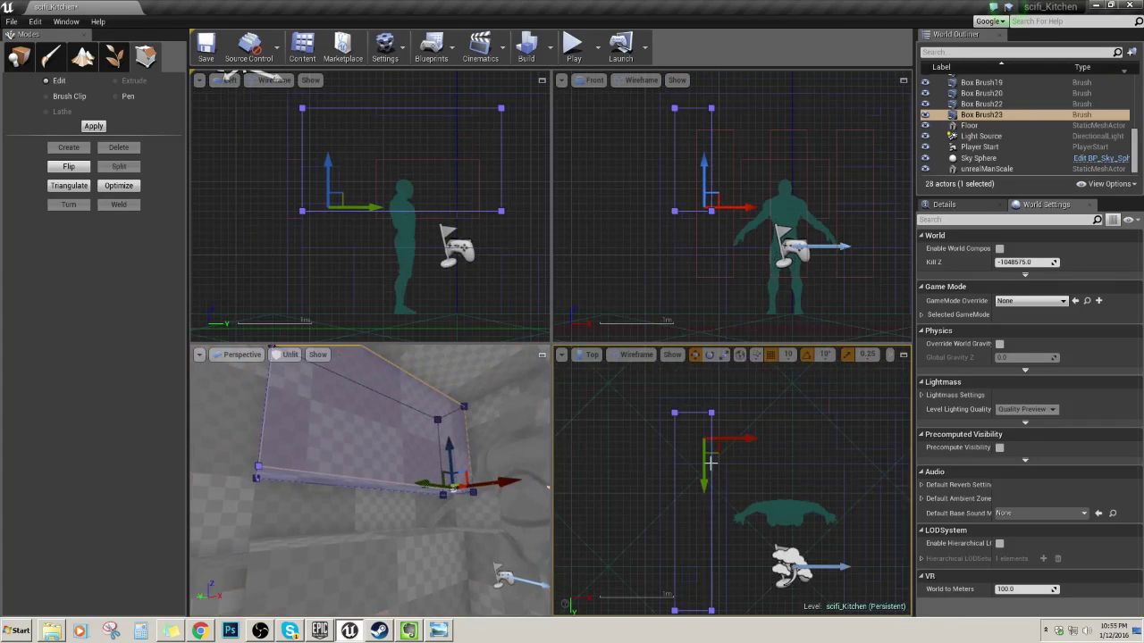
- Try to shorten the wall cabinet by moving its far-end corner vertices along its length
left_click_drag(658, 403, 693, 431)
right_click_drag(748, 432, 742, 390)
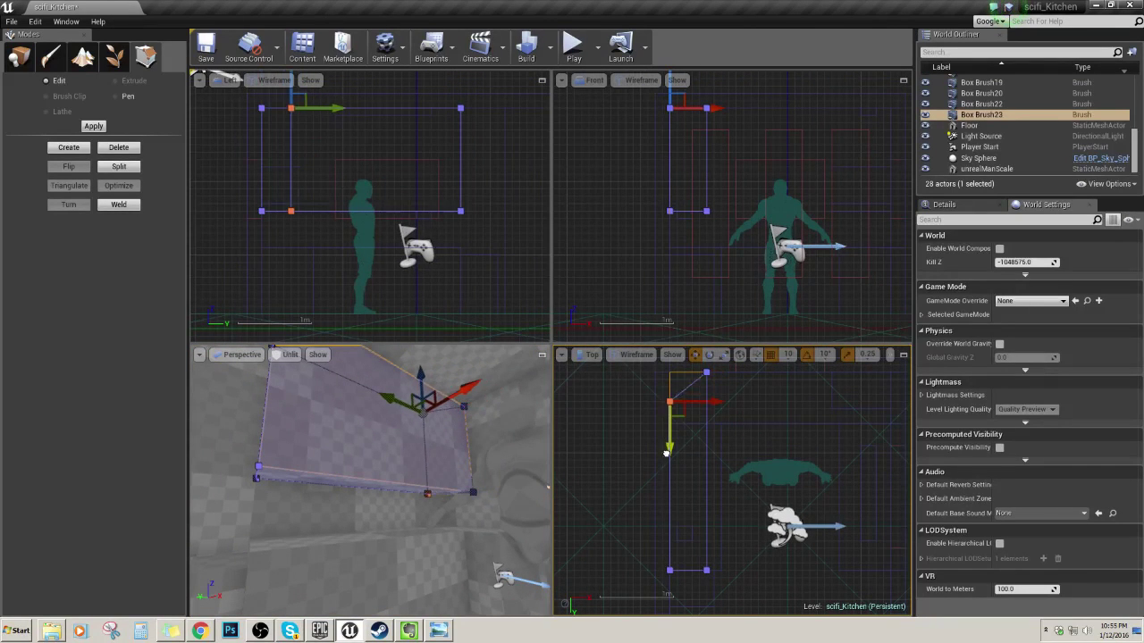
left_click_drag(666, 454, 668, 516)
key("ctrl+z")
right_click_drag(727, 416, 719, 453)
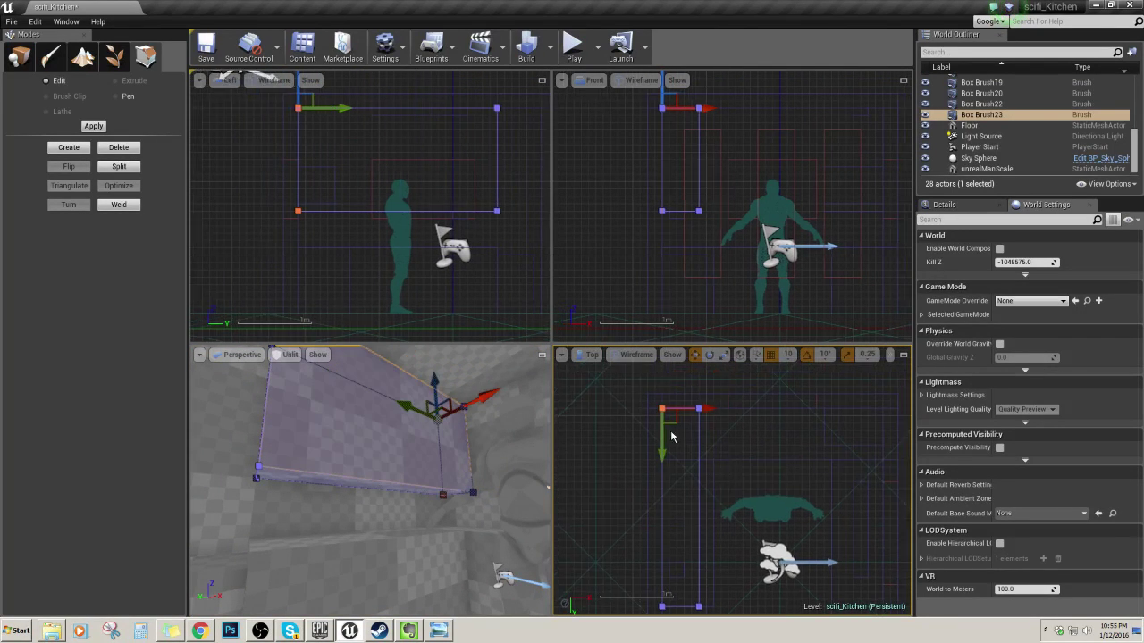
left_click_drag(741, 450, 744, 451)
right_click_drag(683, 448, 685, 423)
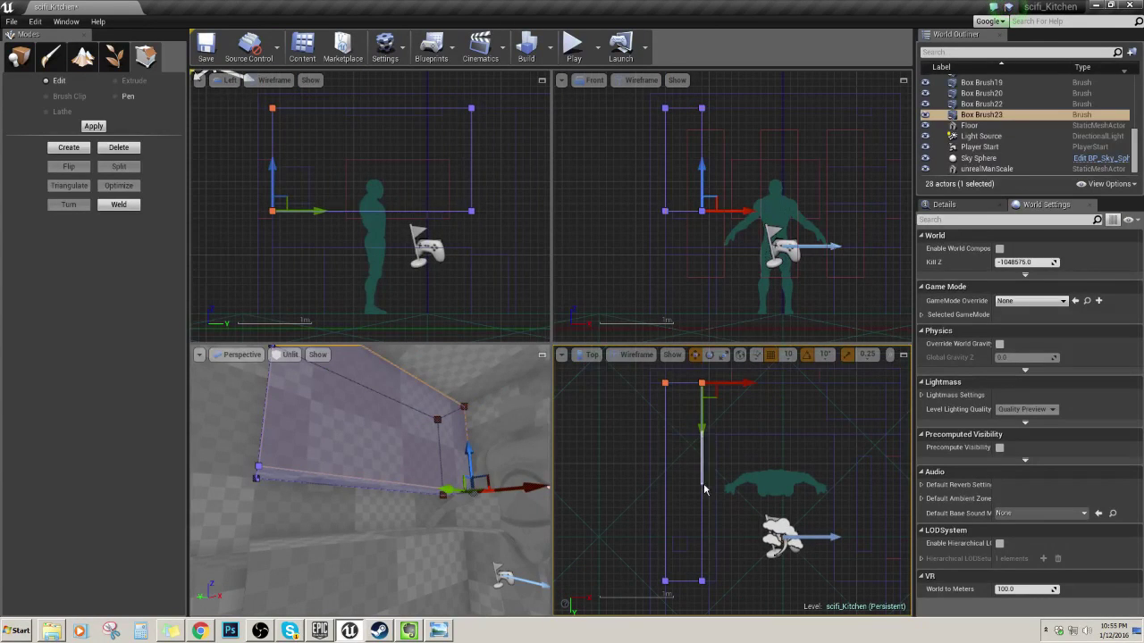
left_click_drag(704, 485, 704, 484)
left_click(703, 415)
right_click_drag(701, 432, 701, 450)
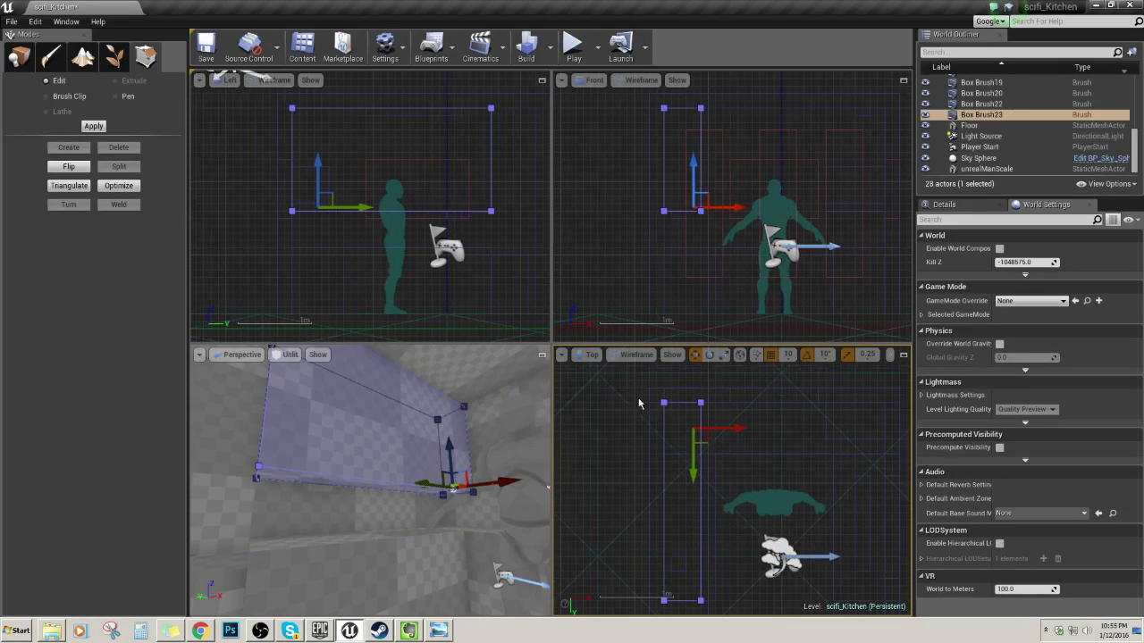
- Shorten the wall cabinet brush to about a quarter of its length by moving all its far-end vertices inward
left_click_drag(637, 399, 727, 497)
right_click_drag(727, 498, 719, 498)
left_click_drag(692, 462, 692, 550)
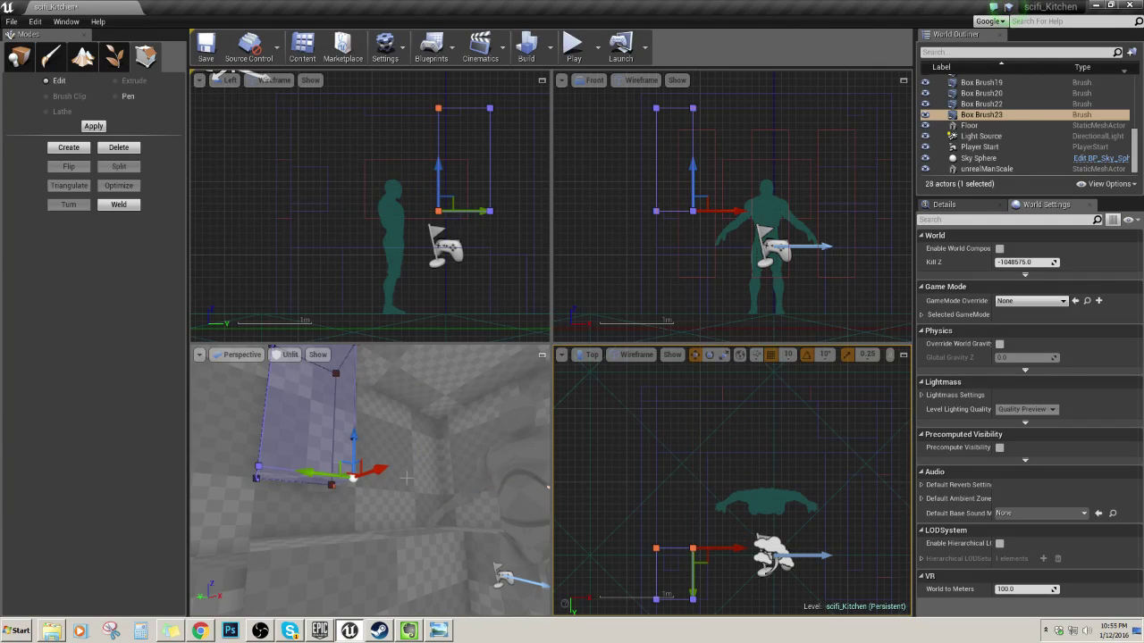
- Rename the shortened wall cabinet brush, Box Brush23, as Cabinet
mouse_move(429, 483)
left_mouse_down("alt")
mouse_move(420, 518)
mouse_move(371, 479)
left_mouse_up("alt")
key("a")
key("s")
mouse_move(371, 479)
right_mouse_down()
mouse_move(420, 478)
mouse_move(422, 469)
mouse_move(376, 475)
mouse_move(386, 473)
right_mouse_up()
double_click(981, 114)
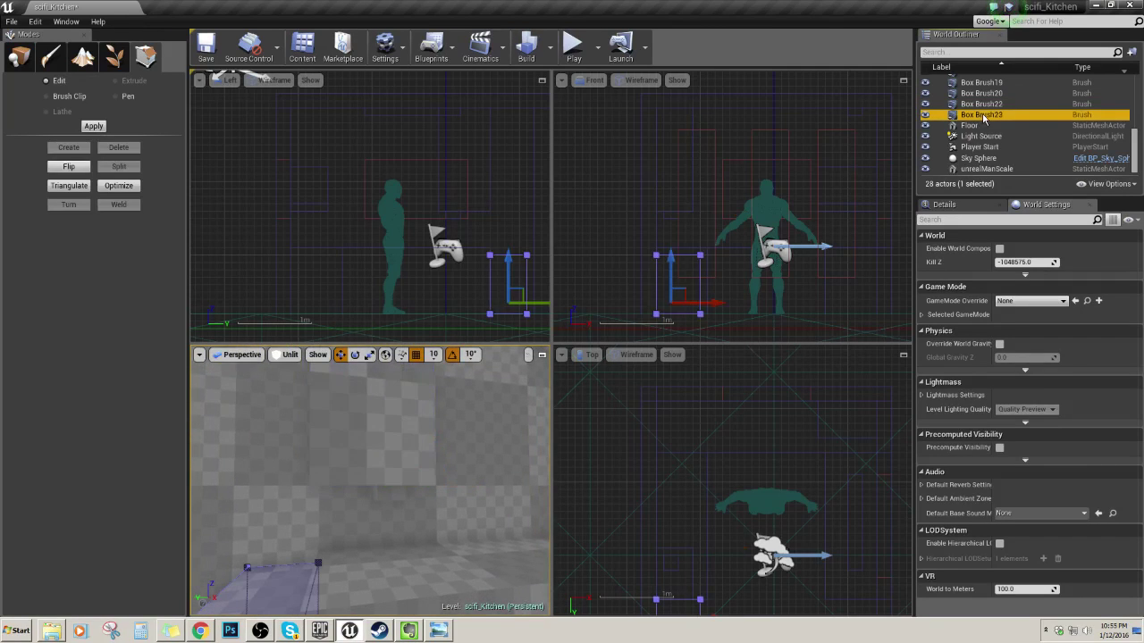
key("F2")
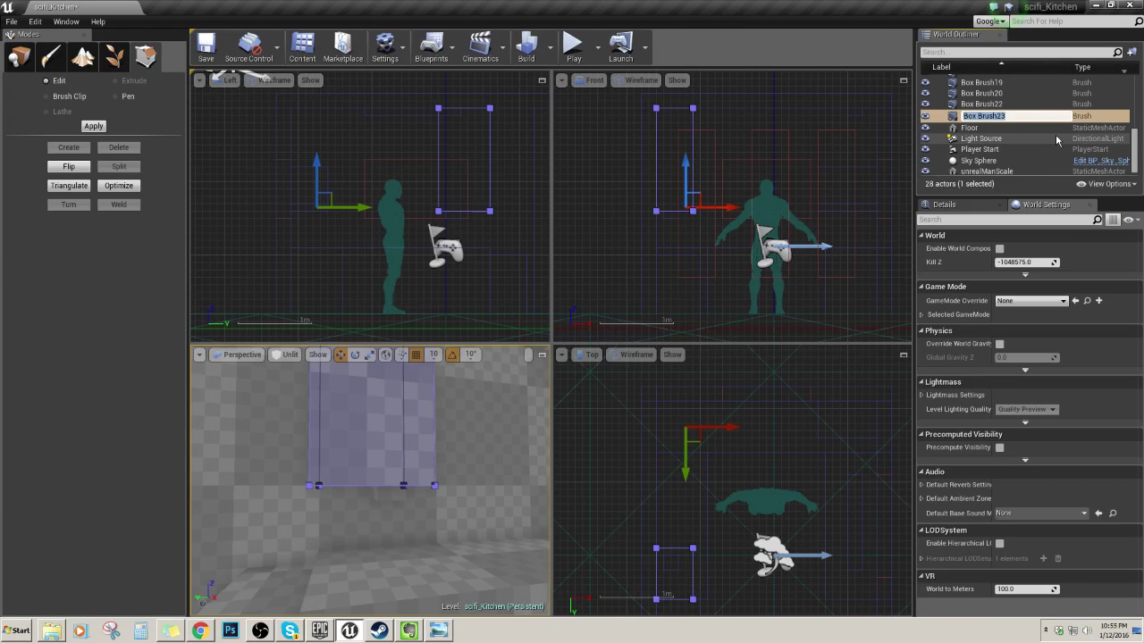
type("Cabinet")
key("Return")
right_click_drag(473, 432, 517, 469)
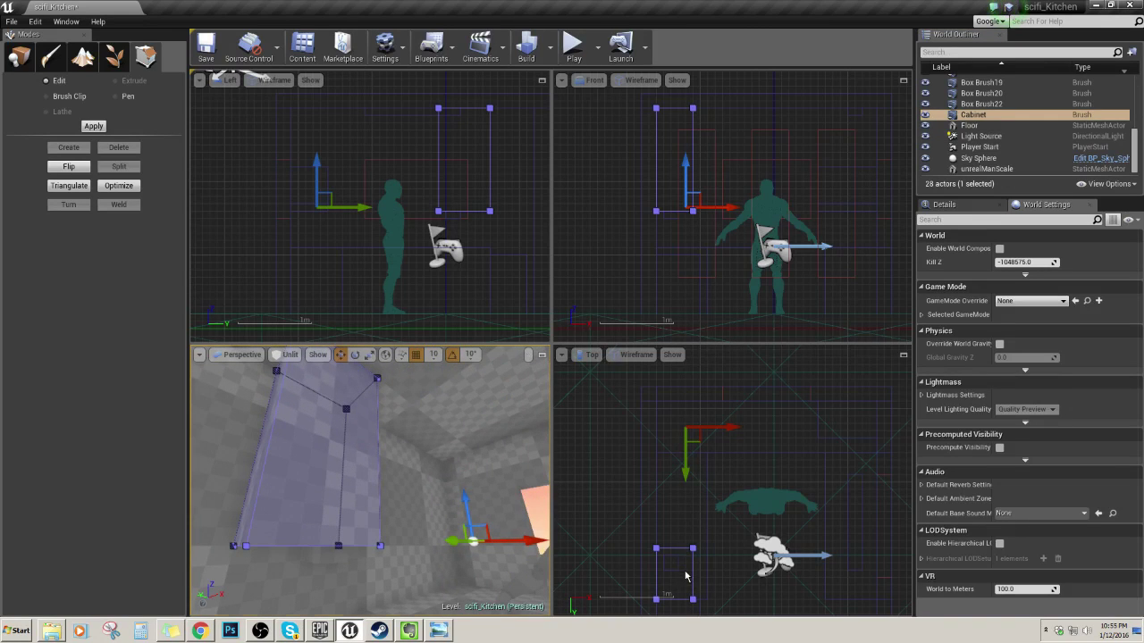
- Try to centre the Cabinet brush's pivot on the selection and store it as the pivot offset
right_click(686, 577)
left_click(838, 610)
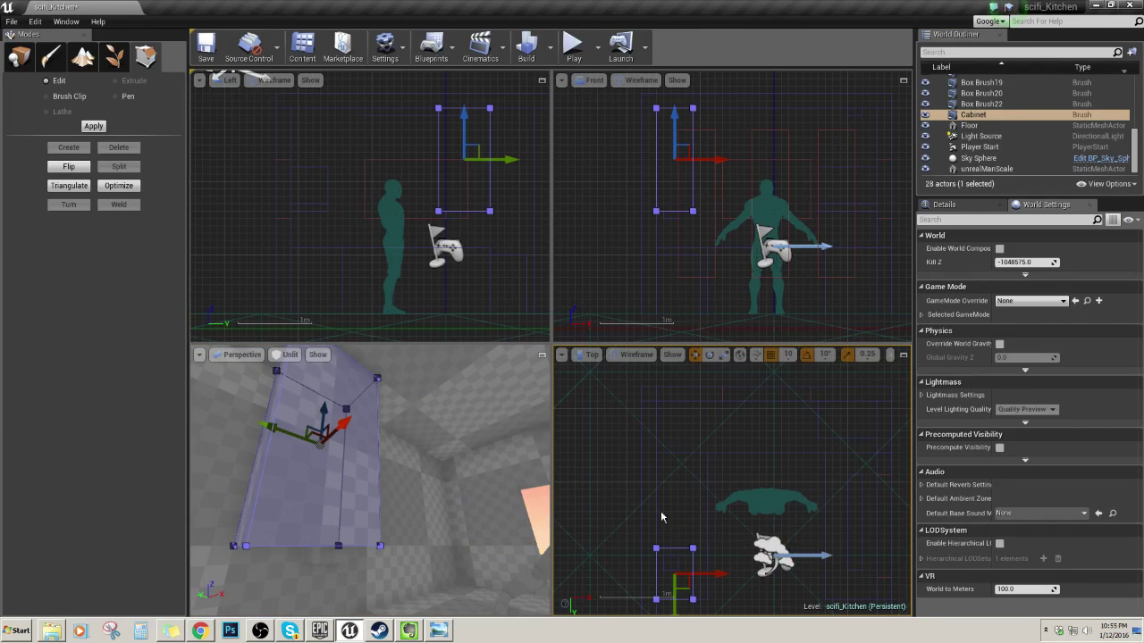
right_click(665, 555)
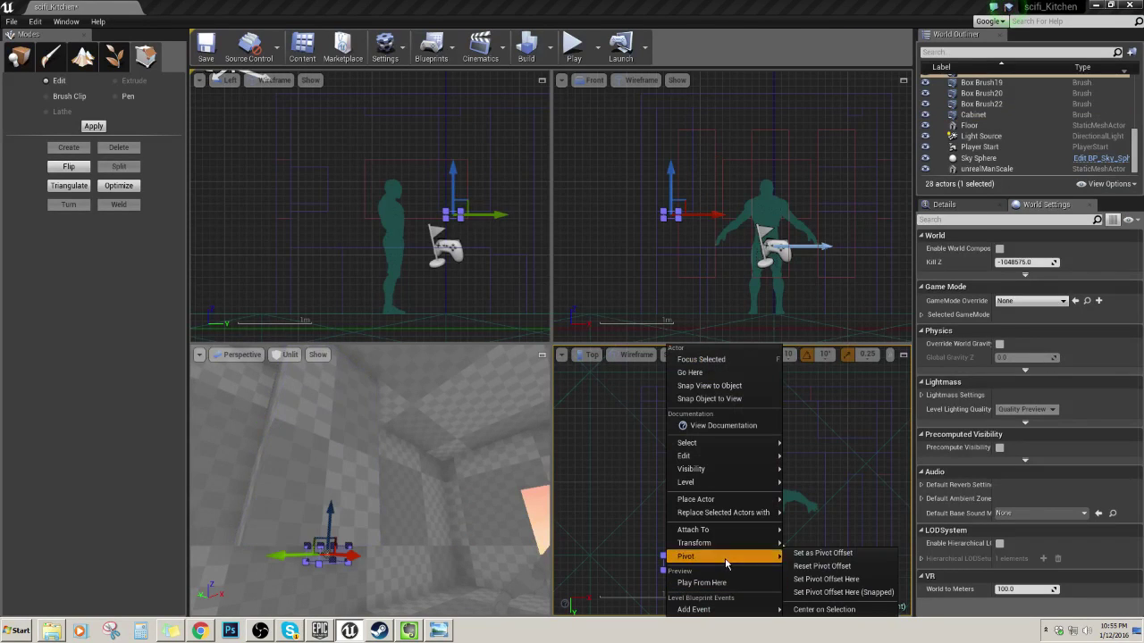
left_click(805, 554)
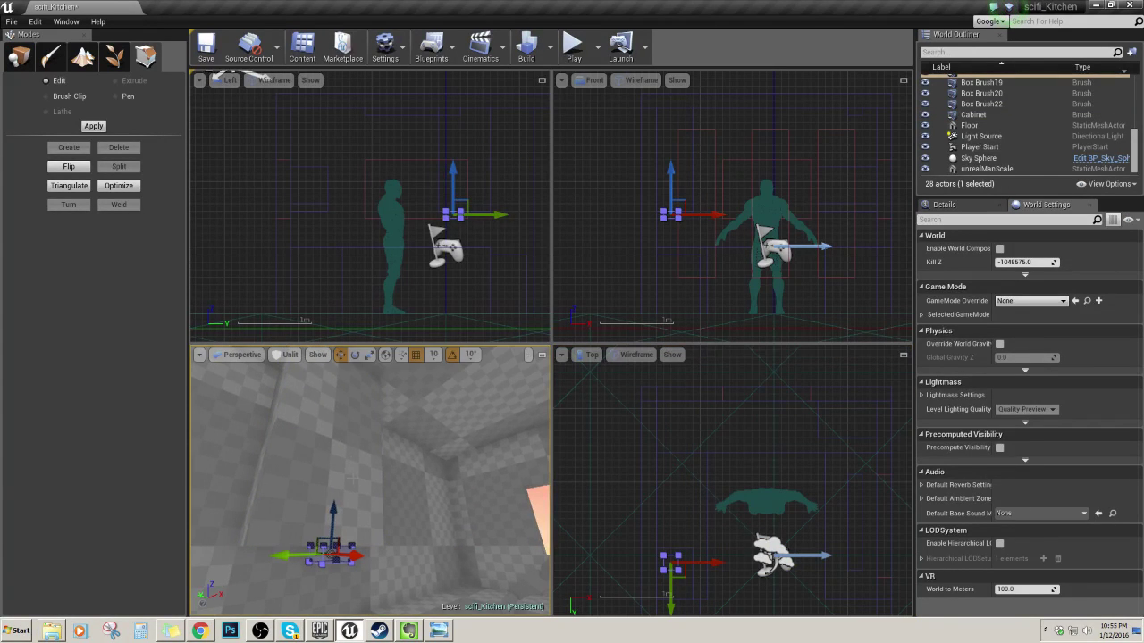
left_click(309, 452)
right_click_drag(308, 451, 302, 500)
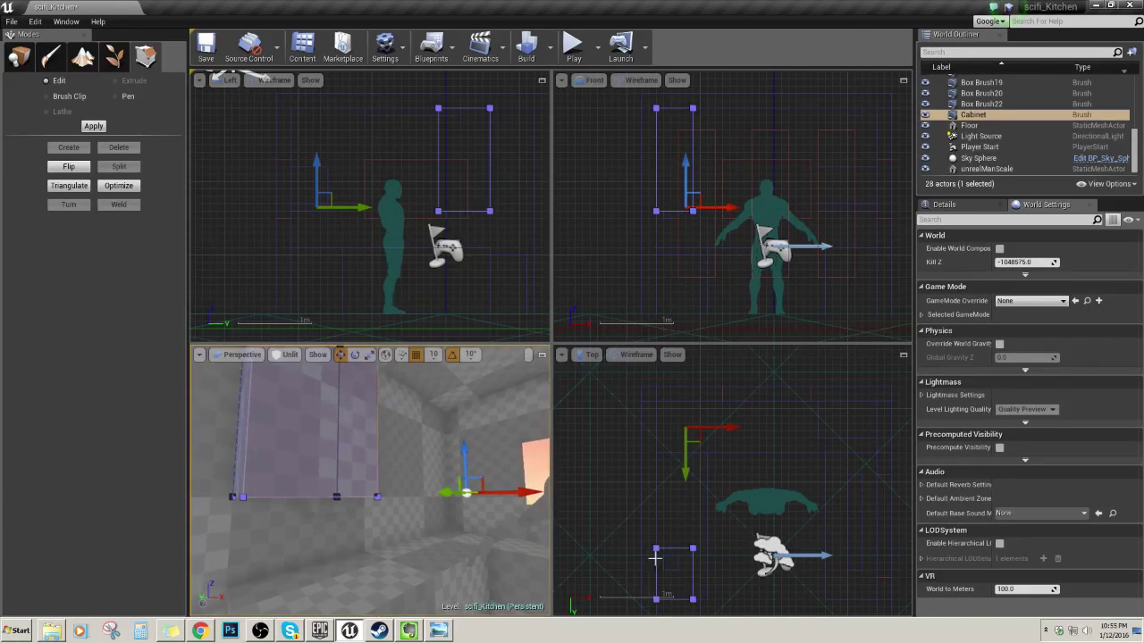
- Centre the Cabinet brush's pivot on the reselected brush and save that point as its pivot offset
right_click(689, 572)
mouse_move(724, 557)
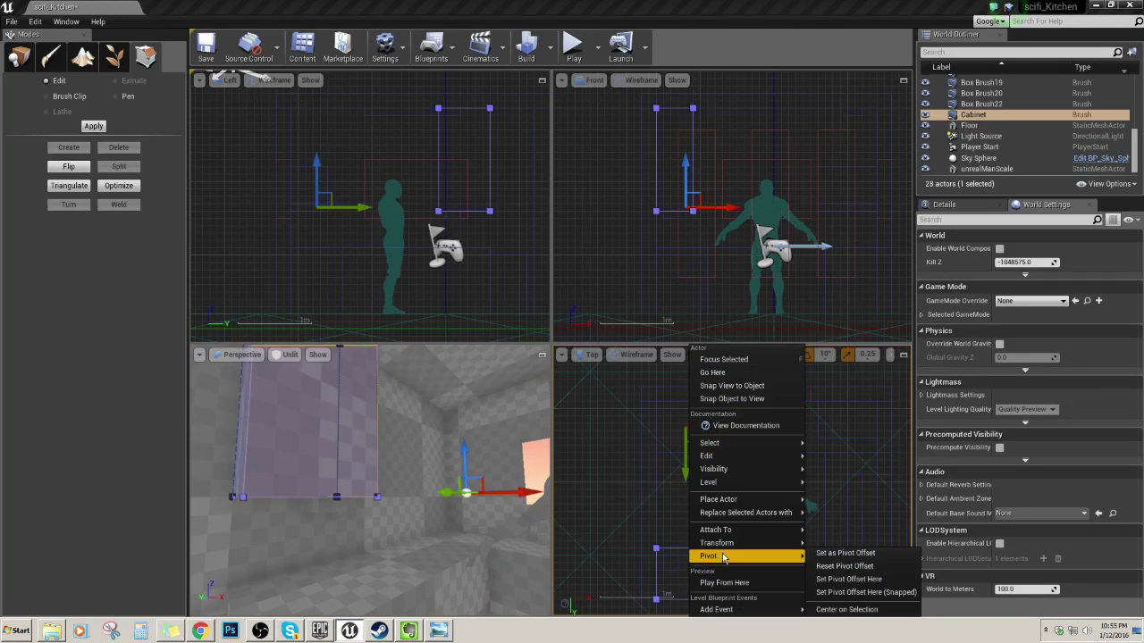
left_click(839, 594)
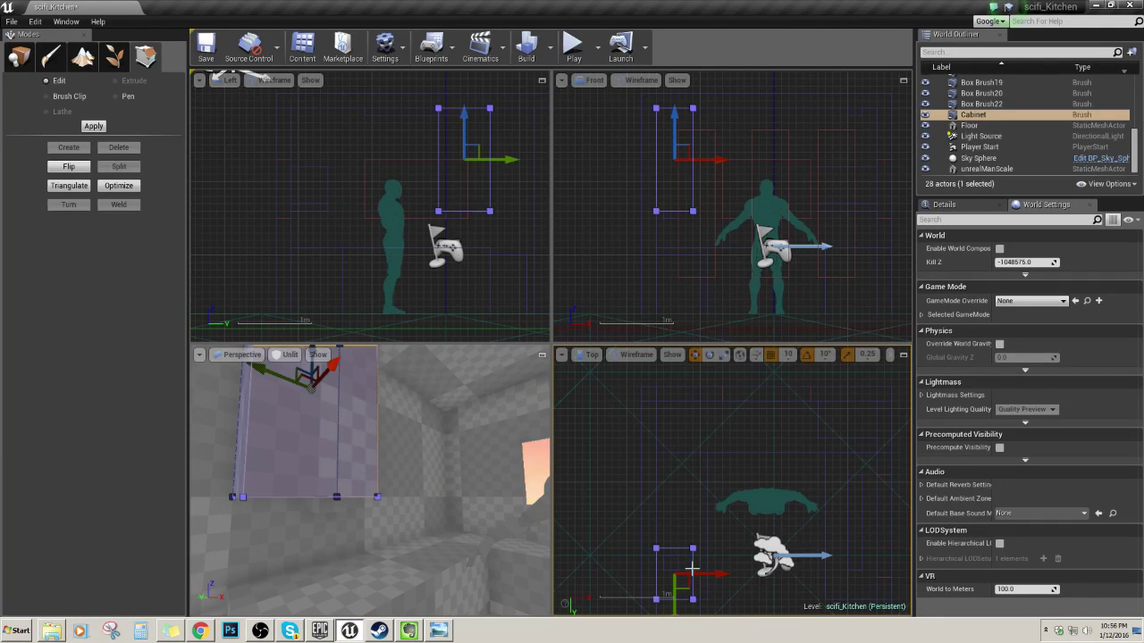
right_click(692, 568)
mouse_move(766, 560)
left_click(816, 555)
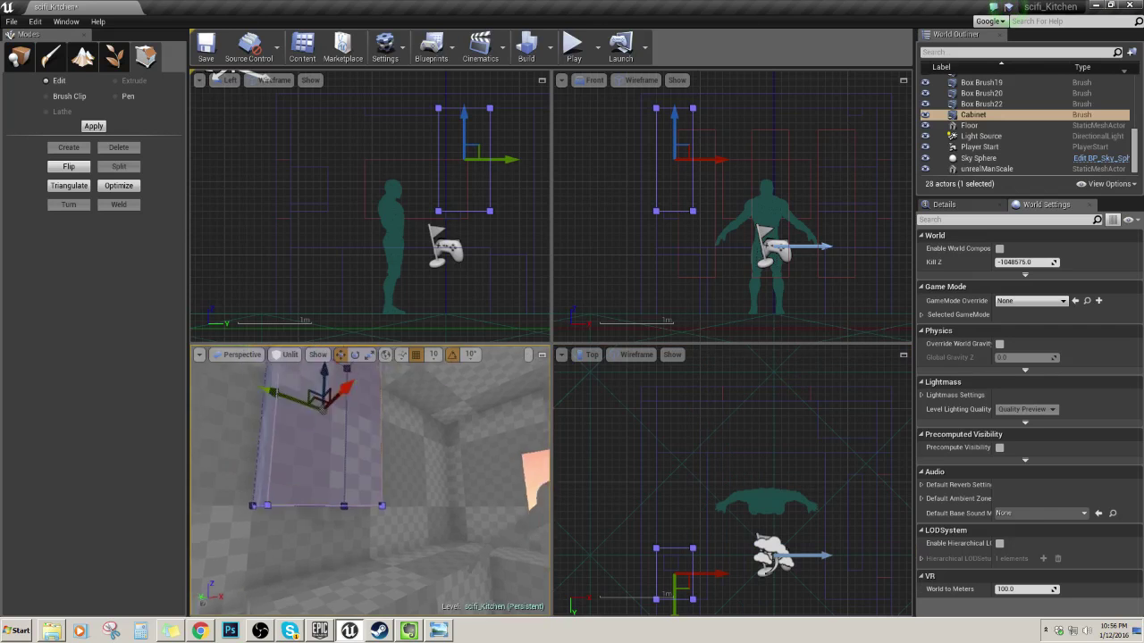
- Duplicate the Cabinet brush and move the copy along the wall, away from the original
key("ctrl+w")
right_click_drag(830, 216, 835, 284)
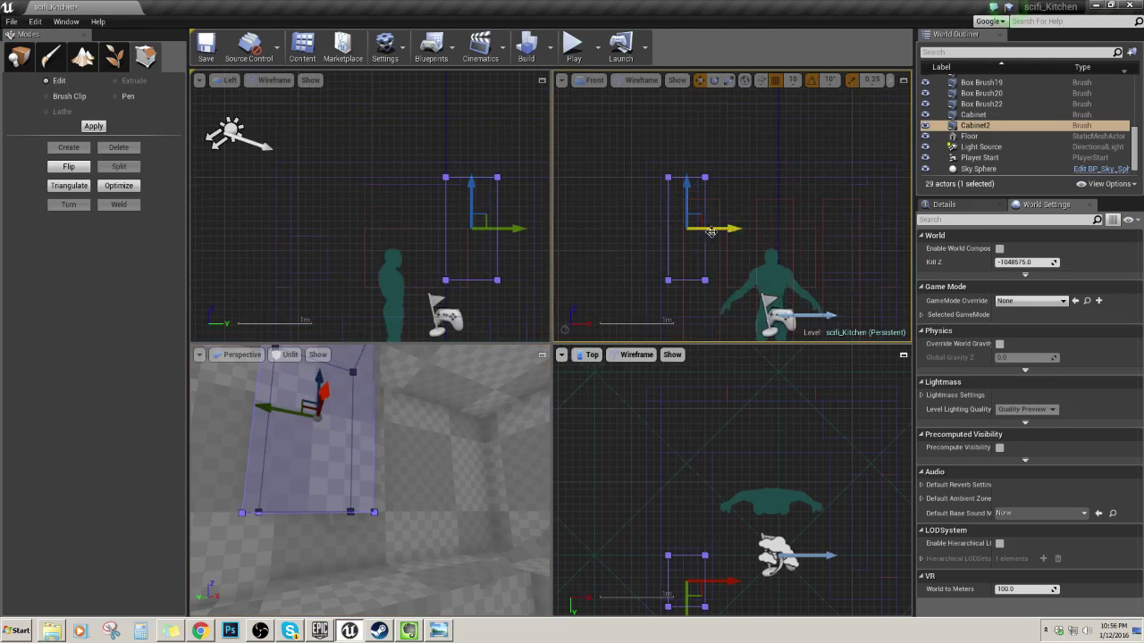
left_click_drag(734, 230, 727, 230)
right_click_drag(460, 427, 411, 418)
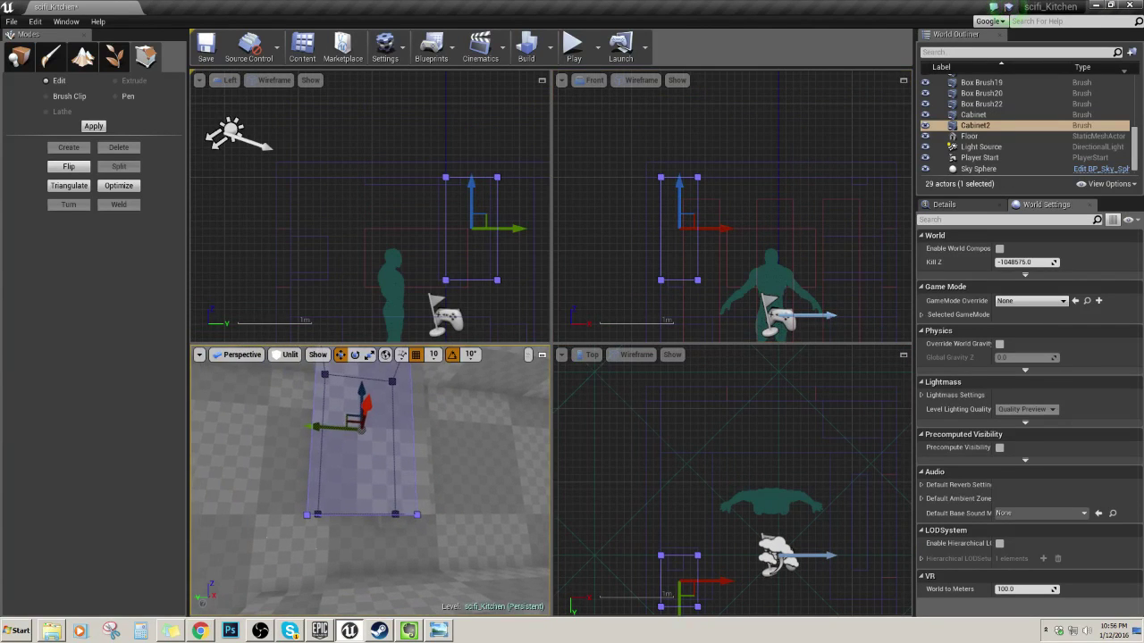
mouse_move(315, 426)
left_mouse_down()
mouse_move(420, 425)
mouse_move(374, 433)
mouse_move(409, 436)
left_mouse_up()
mouse_move(409, 436)
right_mouse_down()
mouse_move(416, 447)
mouse_move(399, 474)
mouse_move(440, 477)
mouse_move(370, 447)
mouse_move(385, 482)
mouse_move(404, 447)
mouse_move(393, 420)
mouse_move(422, 422)
right_mouse_up()
- Lengthen the copied cabinet along the wall by moving its far-end corner vertices outward
right_click_drag(719, 219, 725, 216)
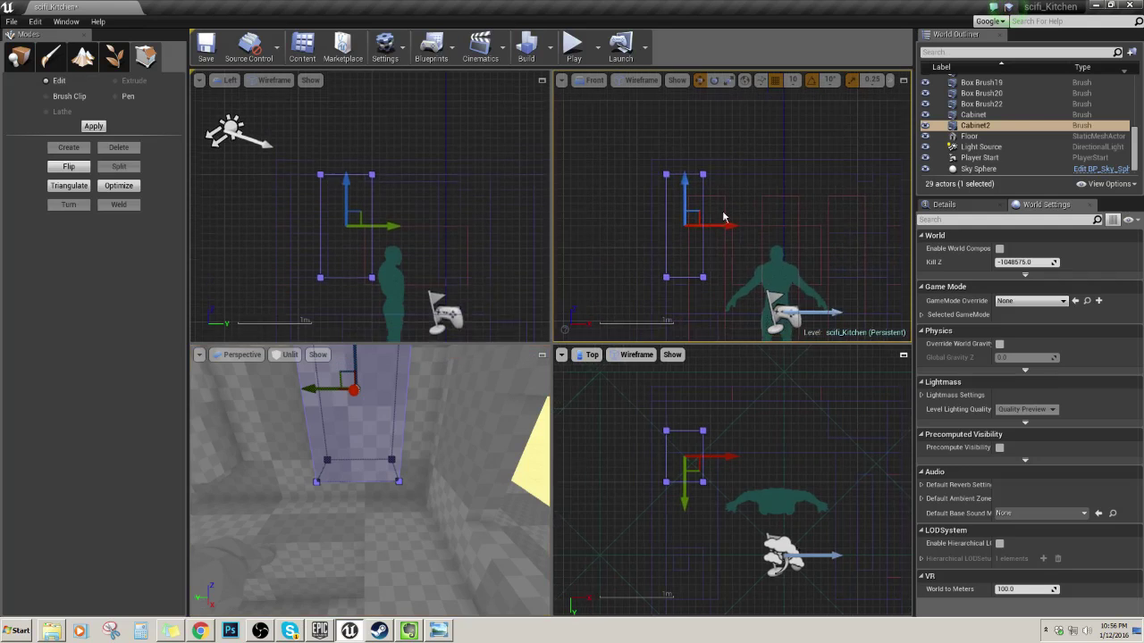
right_click_drag(491, 222, 519, 176)
left_click_drag(637, 434, 752, 475)
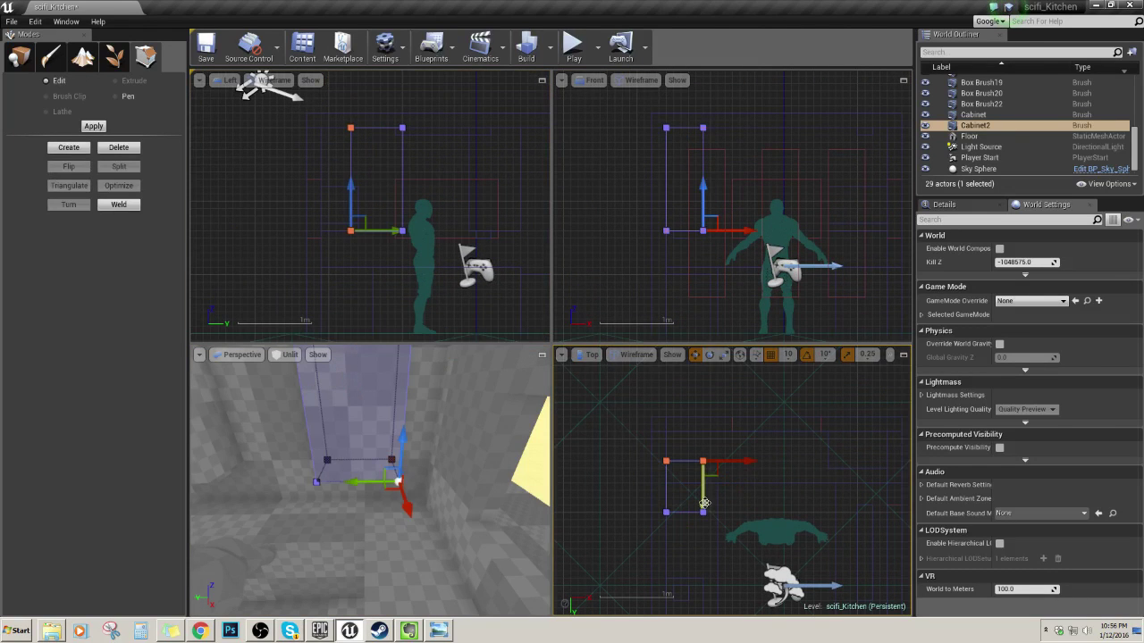
left_click_drag(360, 366, 420, 380, "alt")
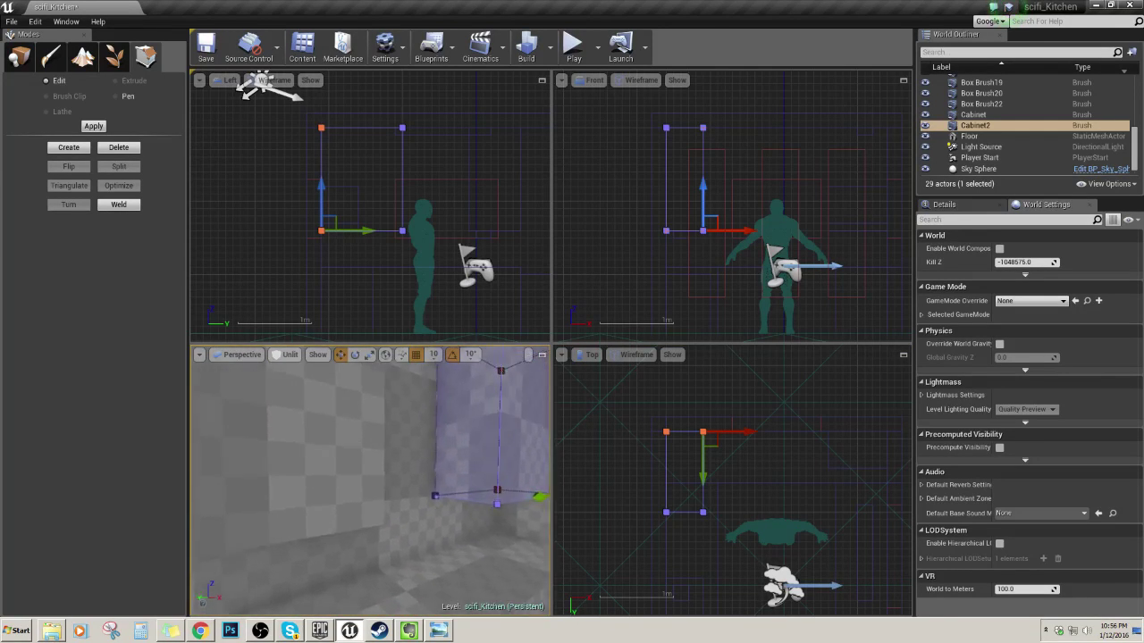
- Select the small box brush beneath the first wall cabinet and maximize the perspective viewport
left_click(341, 472)
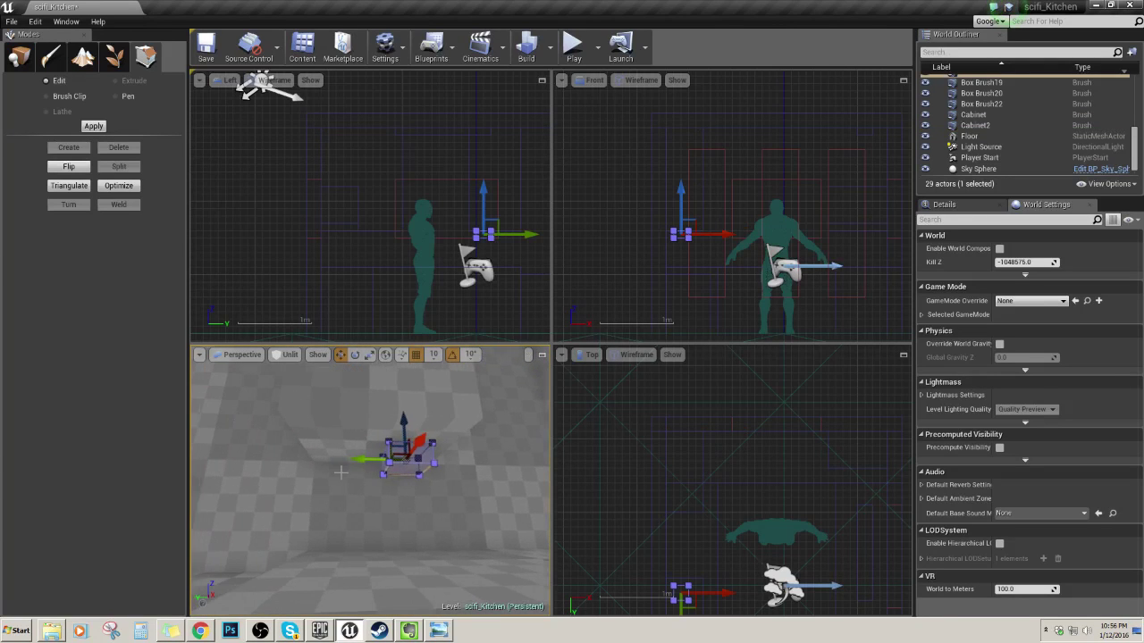
left_click_drag(367, 459, 255, 462)
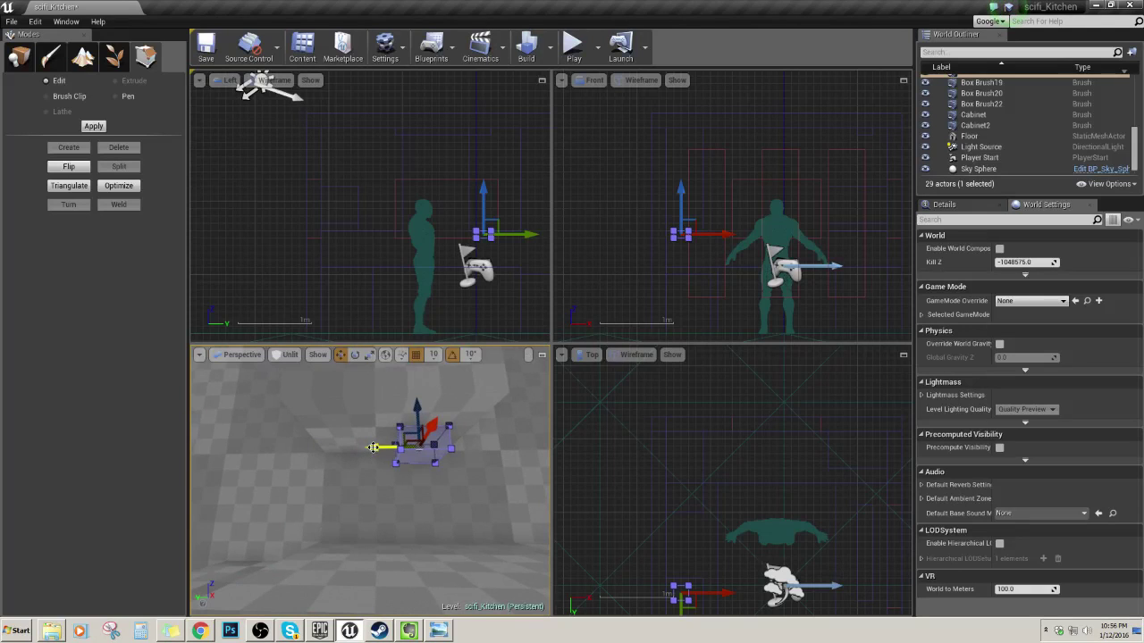
left_click_drag(373, 447, 331, 448, "shift")
mouse_move(373, 447)
right_mouse_down()
mouse_move(413, 460)
mouse_move(462, 410)
right_mouse_up()
left_click(541, 355)
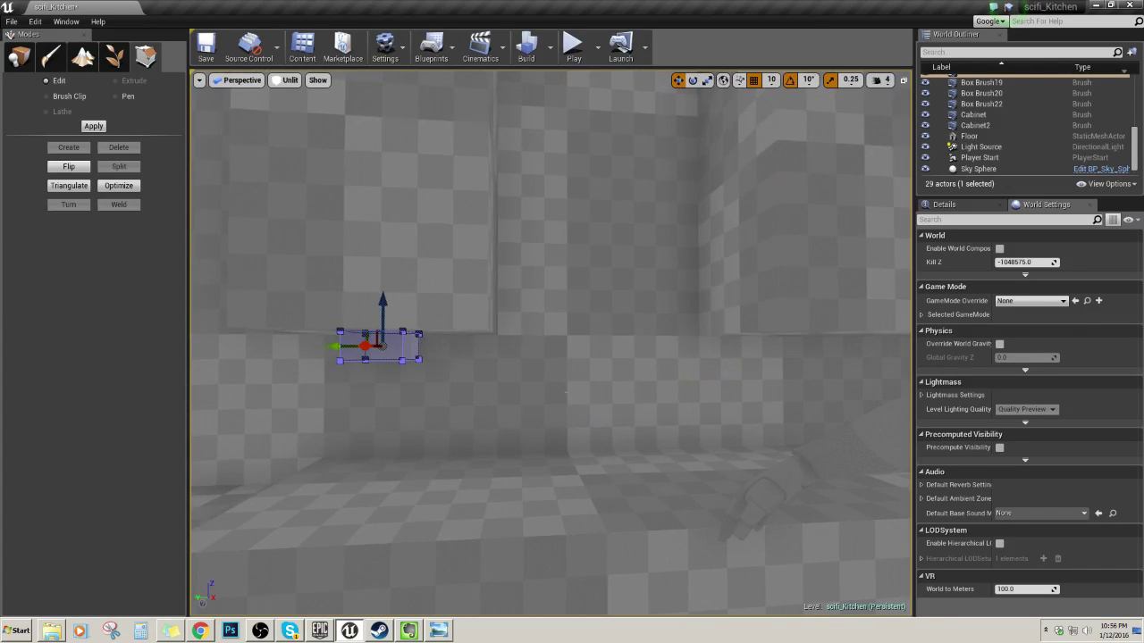
mouse_move(541, 355)
right_mouse_down()
mouse_move(527, 337)
mouse_move(559, 326)
mouse_move(541, 313)
right_mouse_up()
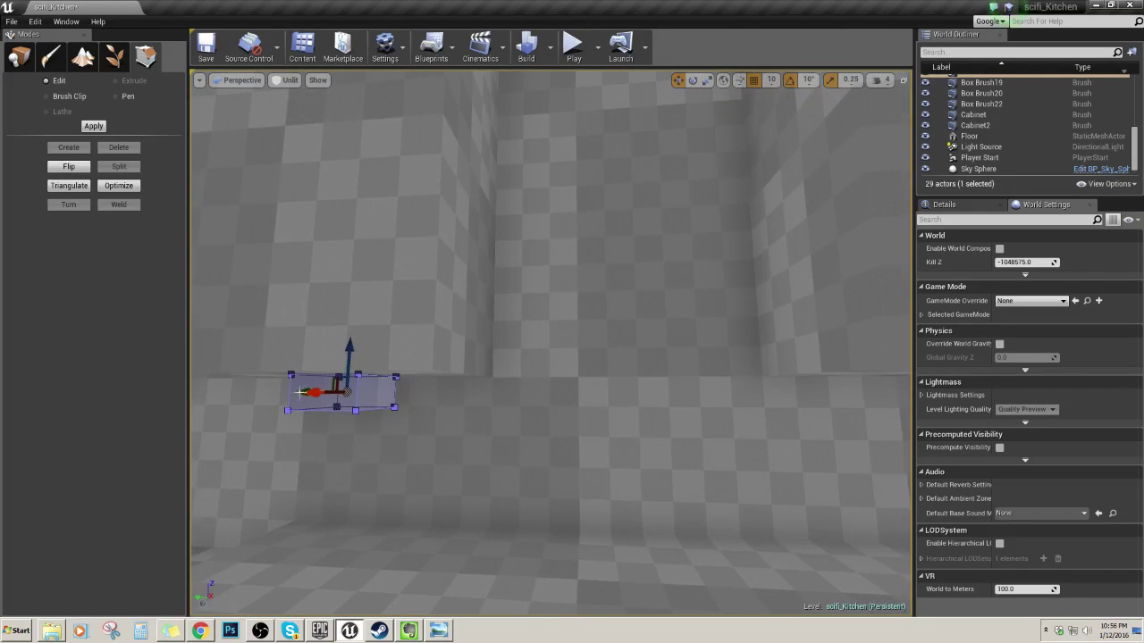
- Try to slide the small box brush along the wall past the end of the first cabinet
left_click_drag(299, 392, 302, 392, "shift")
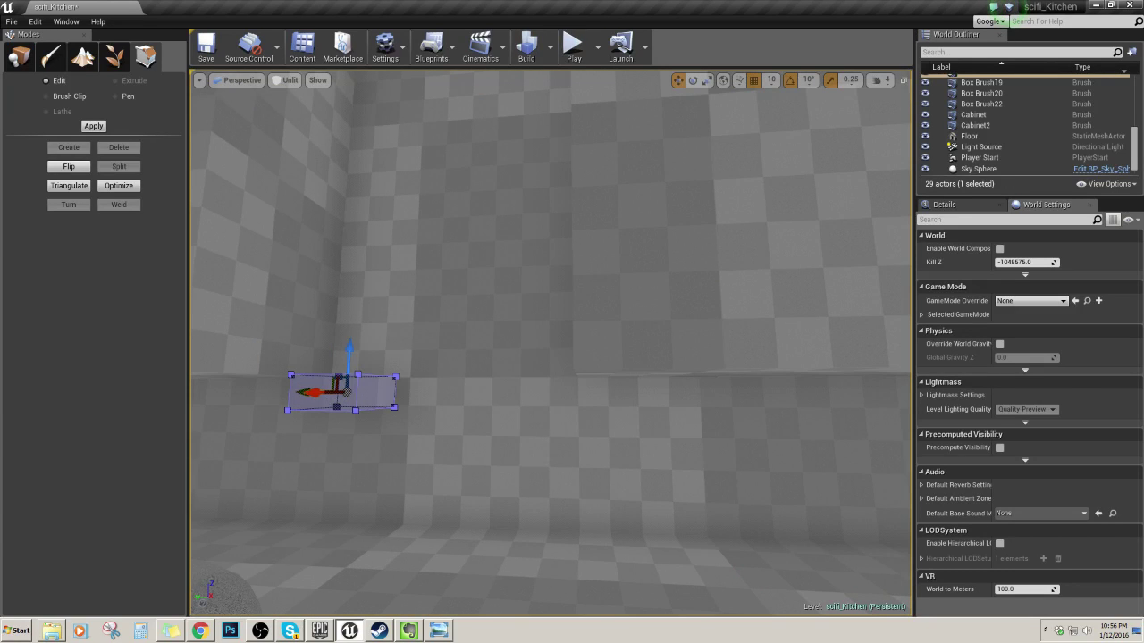
left_click_drag(407, 399, 487, 394, "alt+shift")
left_click(448, 392)
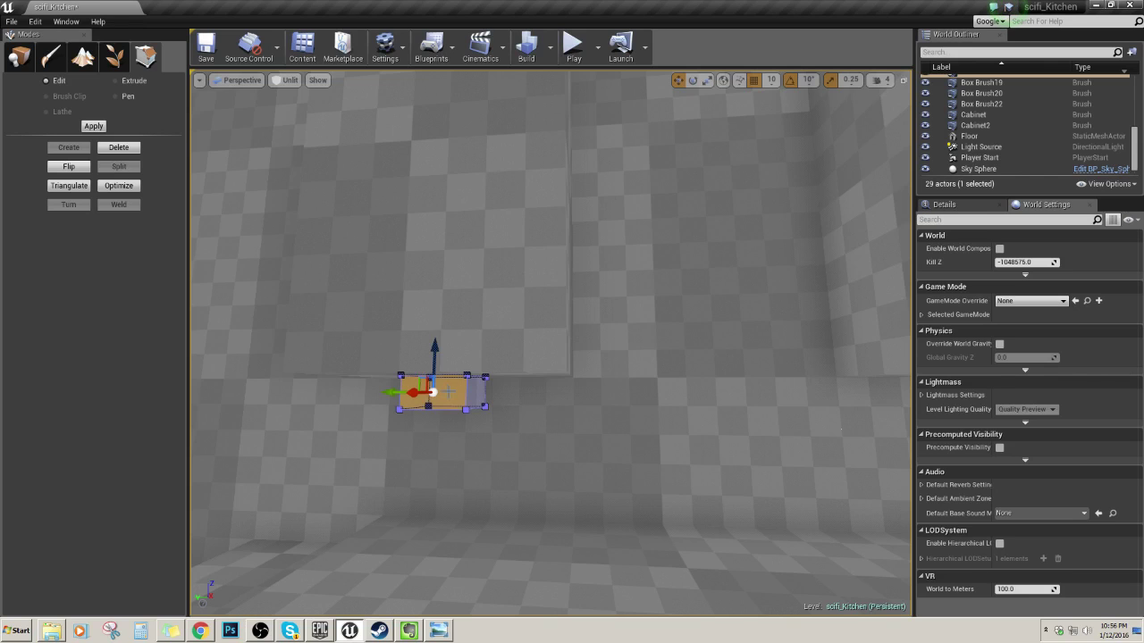
mouse_move(448, 391)
right_mouse_down()
mouse_move(432, 519)
mouse_move(427, 497)
right_mouse_up()
left_click(474, 344)
left_click(485, 245)
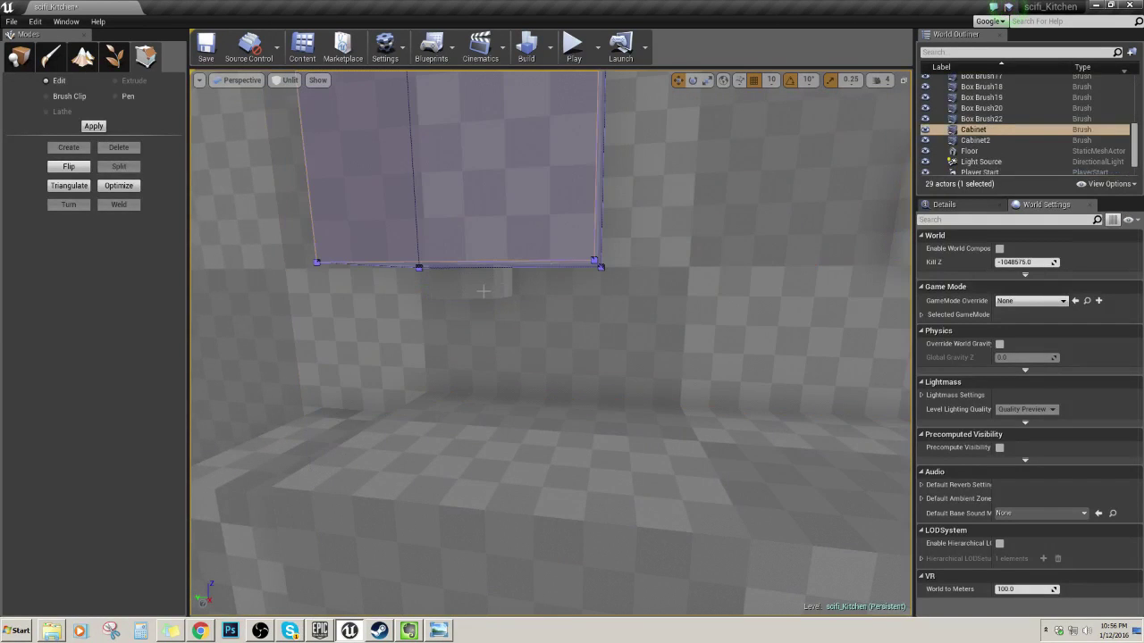
- Duplicate the small box brush beneath the first cabinet and place the copy beside the original
left_click(484, 291)
mouse_move(538, 344)
right_mouse_down()
mouse_move(509, 316)
mouse_move(524, 318)
right_mouse_up()
left_click_drag(464, 317, 357, 318, "alt")
right_click_drag(514, 324, 470, 338)
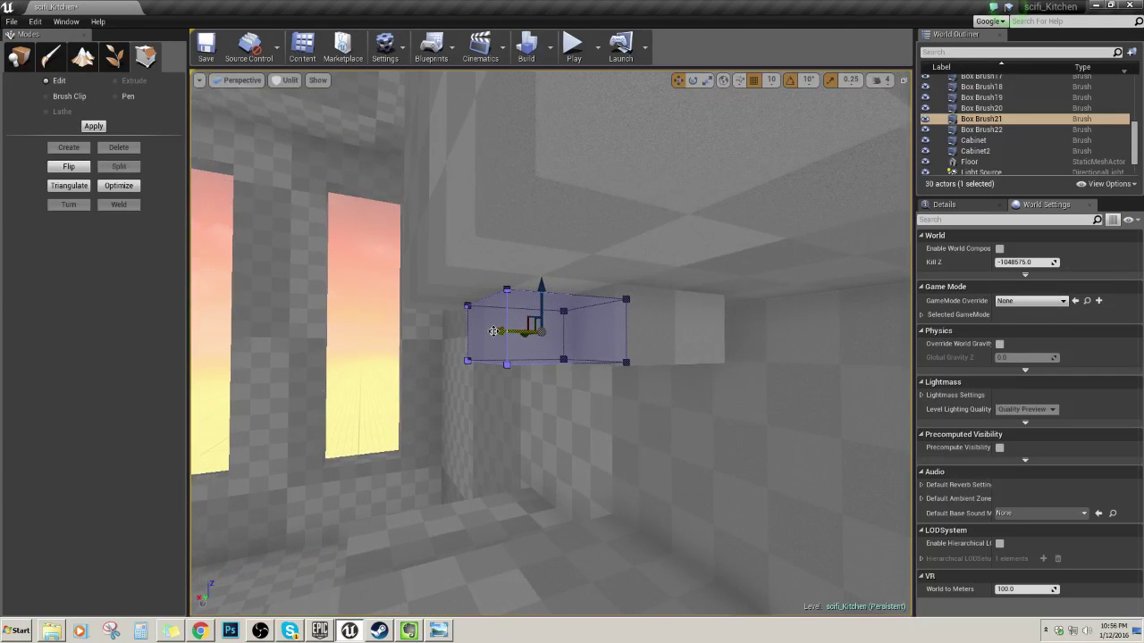
left_click_drag(514, 336, 563, 334)
- Slide the copied small box brush along the wall until it sits beneath the second cabinet
mouse_move(563, 335)
right_mouse_down()
mouse_move(509, 309)
mouse_move(625, 333)
right_mouse_up()
mouse_move(518, 342)
right_mouse_down()
mouse_move(536, 337)
mouse_move(521, 347)
mouse_move(510, 322)
mouse_move(527, 339)
mouse_move(518, 347)
right_mouse_up()
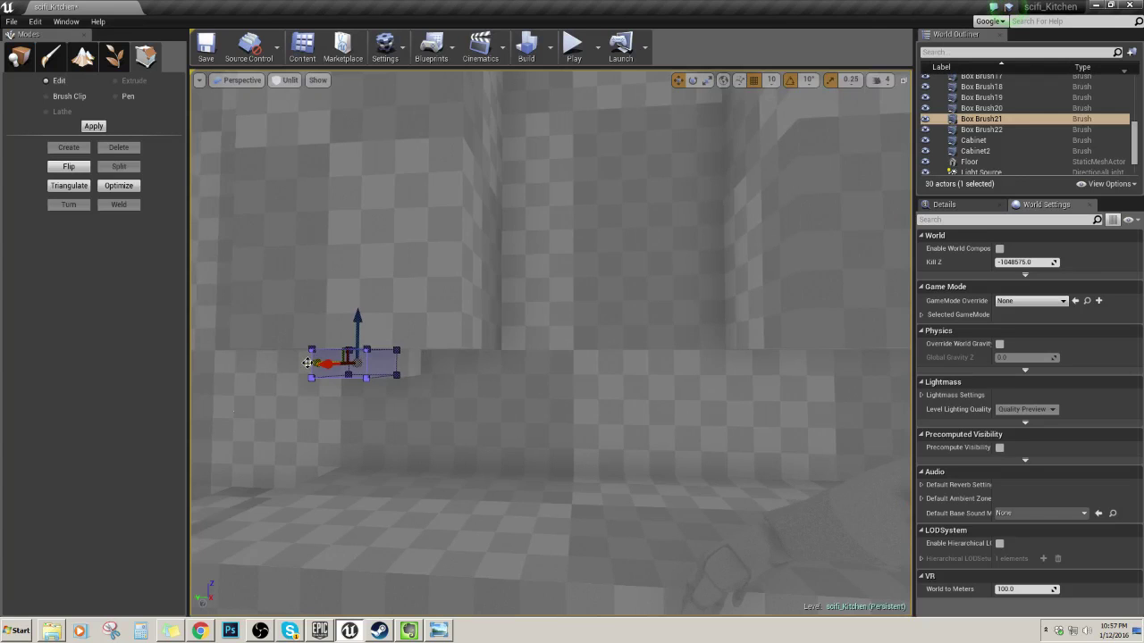
left_click_drag(307, 363, 563, 363, "shift")
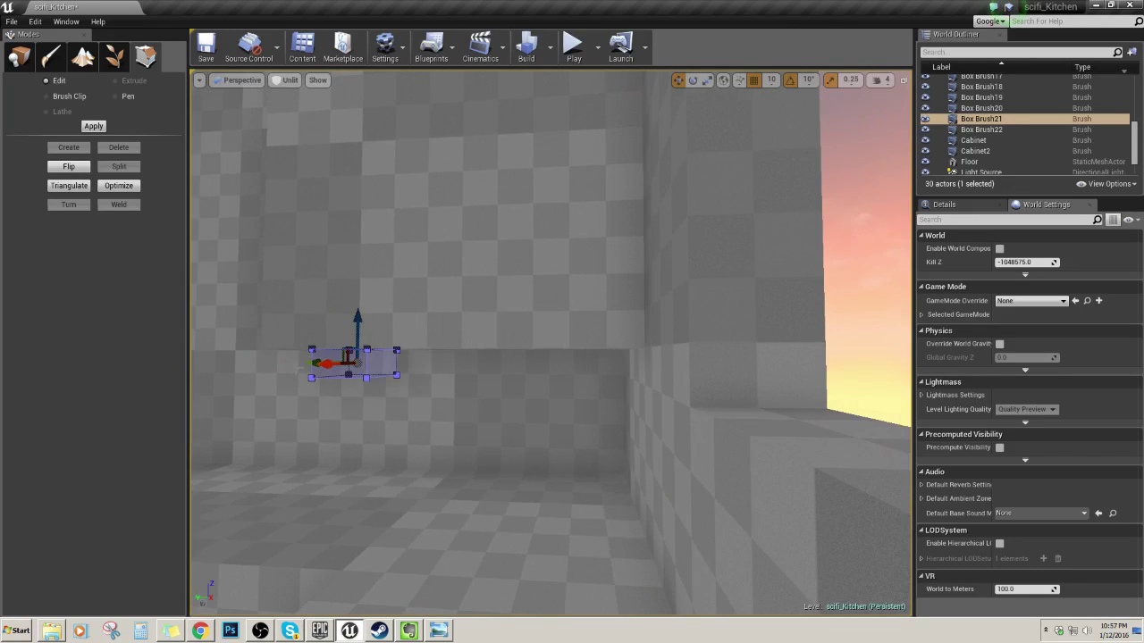
mouse_move(522, 348)
right_mouse_down()
mouse_move(500, 347)
mouse_move(518, 348)
mouse_move(519, 362)
right_mouse_up()
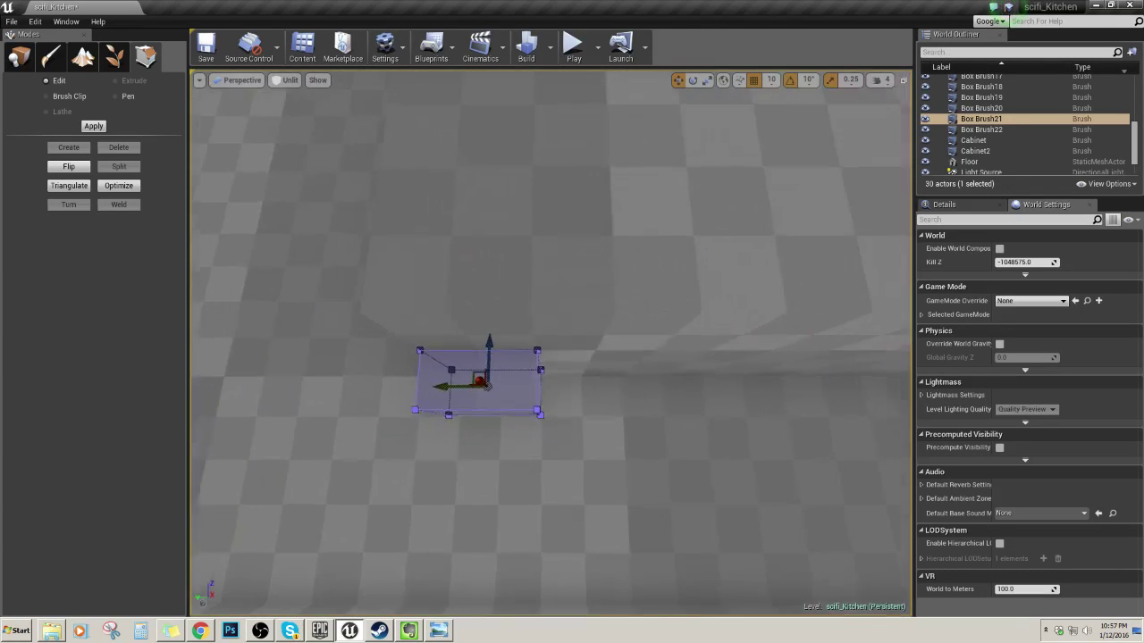
right_click_drag(323, 417, 324, 418)
mouse_move(442, 382)
left_mouse_down("shift")
mouse_move(490, 382)
mouse_move(407, 382)
left_mouse_up("shift")
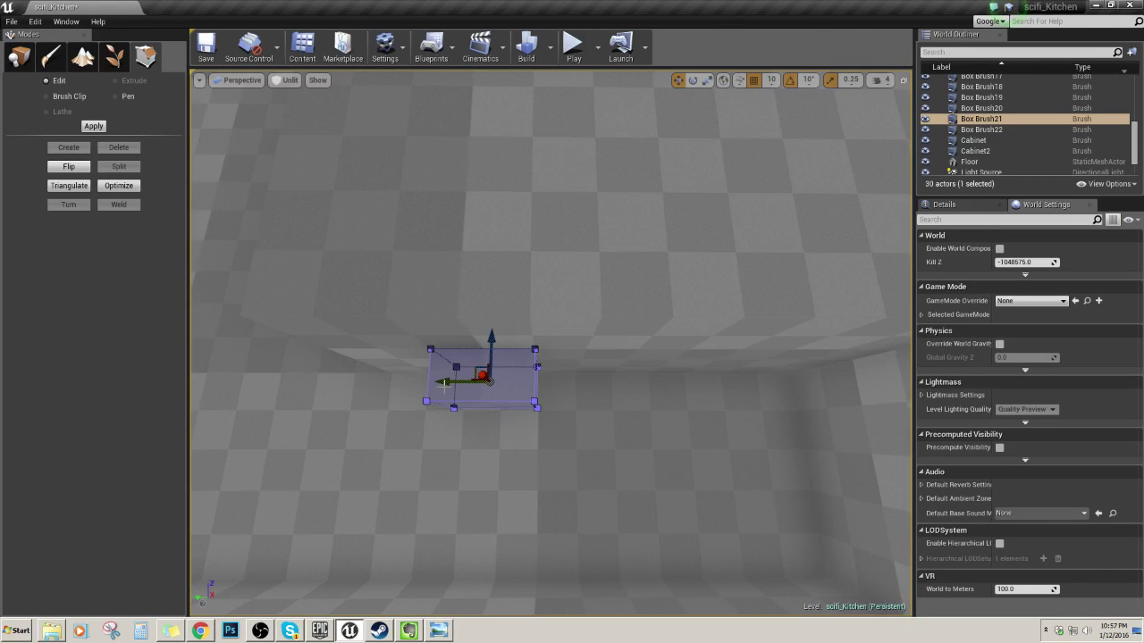
- Try to duplicate the small box brush beneath the second cabinet and shift the copy sideways
key("ctrl+w")
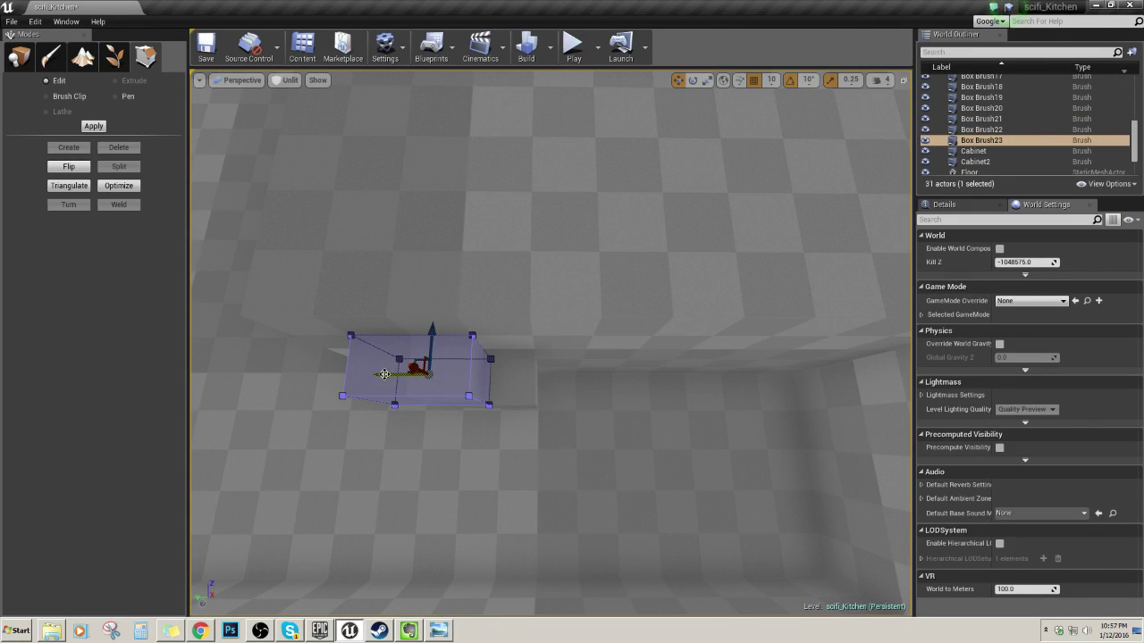
right_click_drag(384, 375, 632, 327)
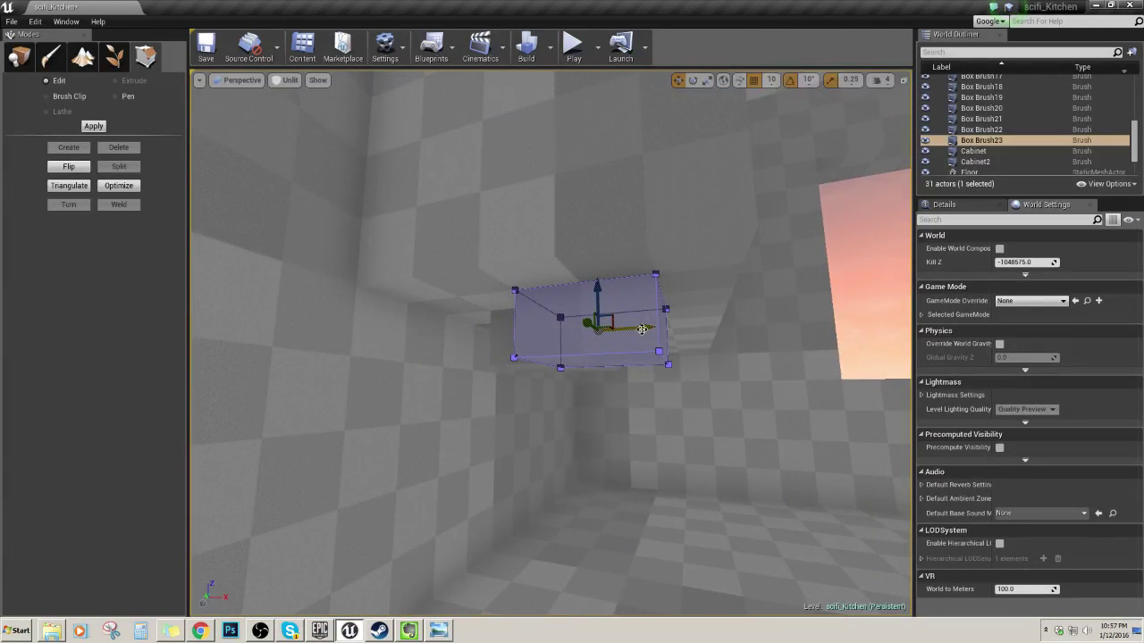
left_click_drag(620, 333, 561, 333)
left_click(600, 332)
left_click(535, 336)
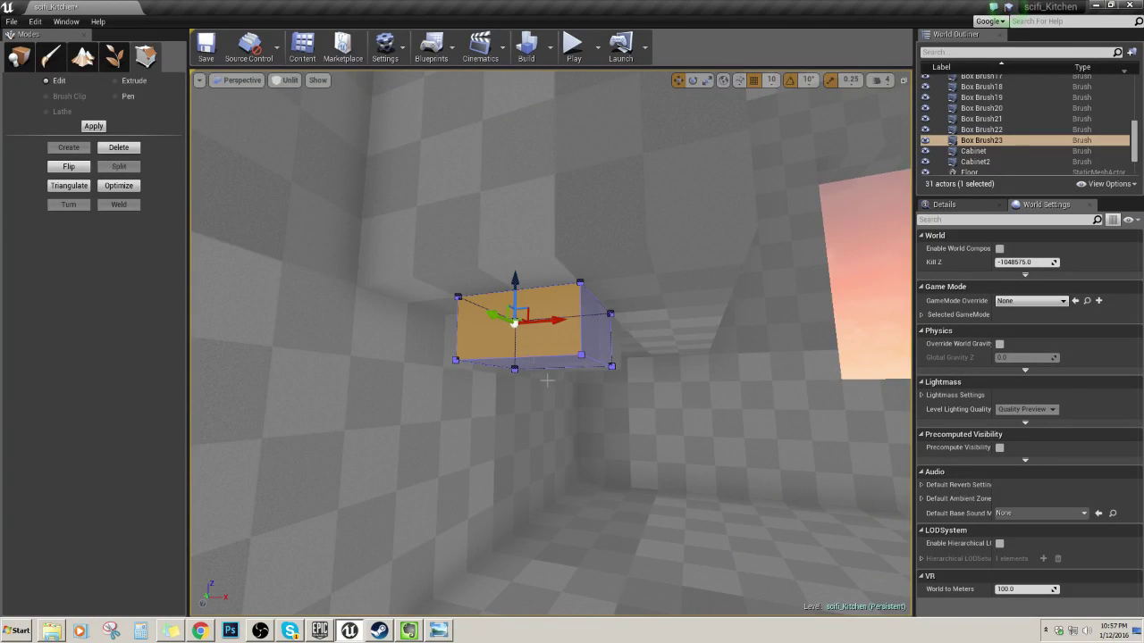
left_click(584, 383)
key("ctrl+z")
- Duplicate the small box brush beneath the second cabinet and slide the copy toward the window-side corner
mouse_move(546, 380)
left_mouse_down("alt")
mouse_move(223, 381)
mouse_move(202, 393)
mouse_move(234, 381)
mouse_move(349, 380)
left_mouse_up("alt")
right_click_drag(528, 356, 459, 336)
left_click_drag(430, 351, 603, 352, "shift")
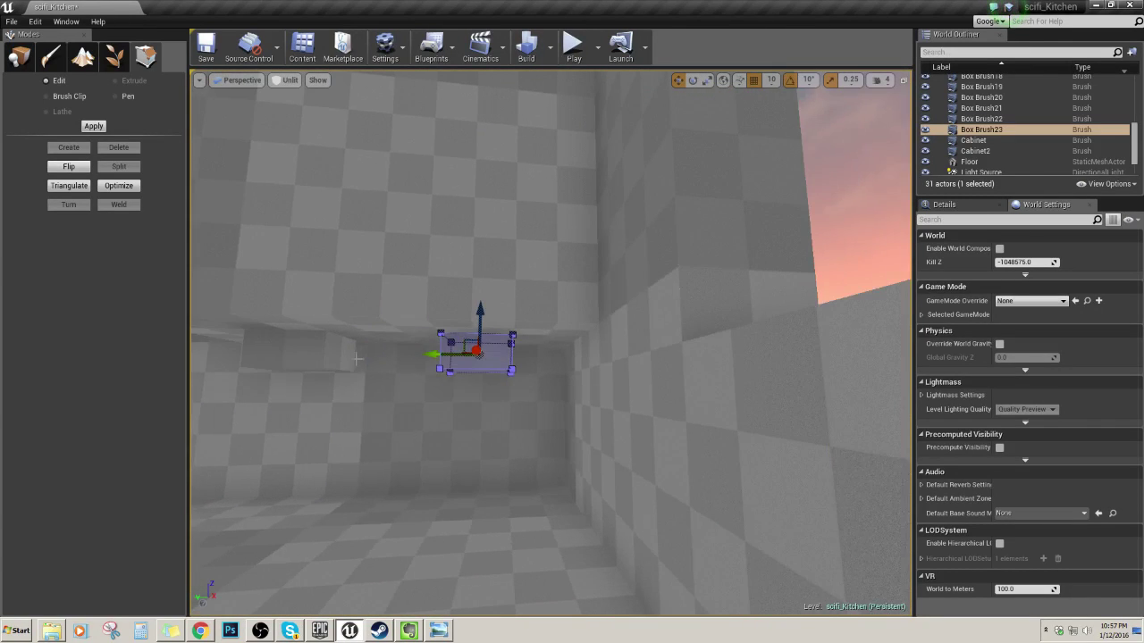
left_click_drag(356, 358, 420, 358, "alt")
mouse_move(643, 357)
right_mouse_down()
mouse_move(671, 357)
mouse_move(747, 432)
mouse_move(765, 331)
mouse_move(843, 341)
right_mouse_up()
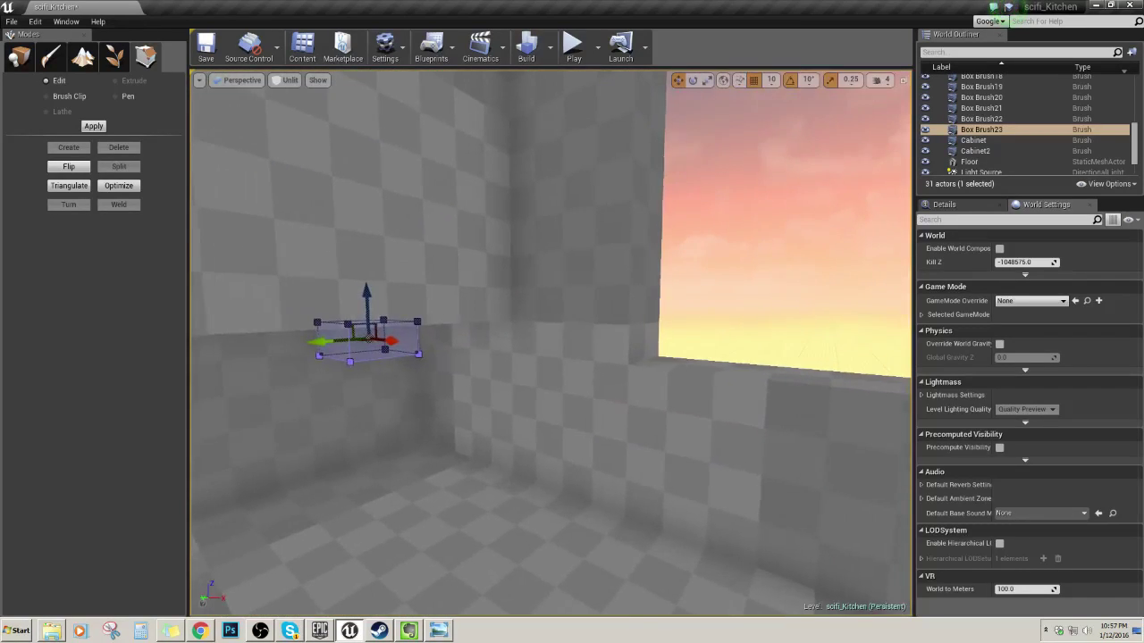
left_click(644, 357)
- Select the other small box brush beneath the second cabinet and examine the cabinet layout across the room
right_click_drag(644, 357, 429, 402)
right_click_drag(572, 357, 622, 327)
left_click(623, 327)
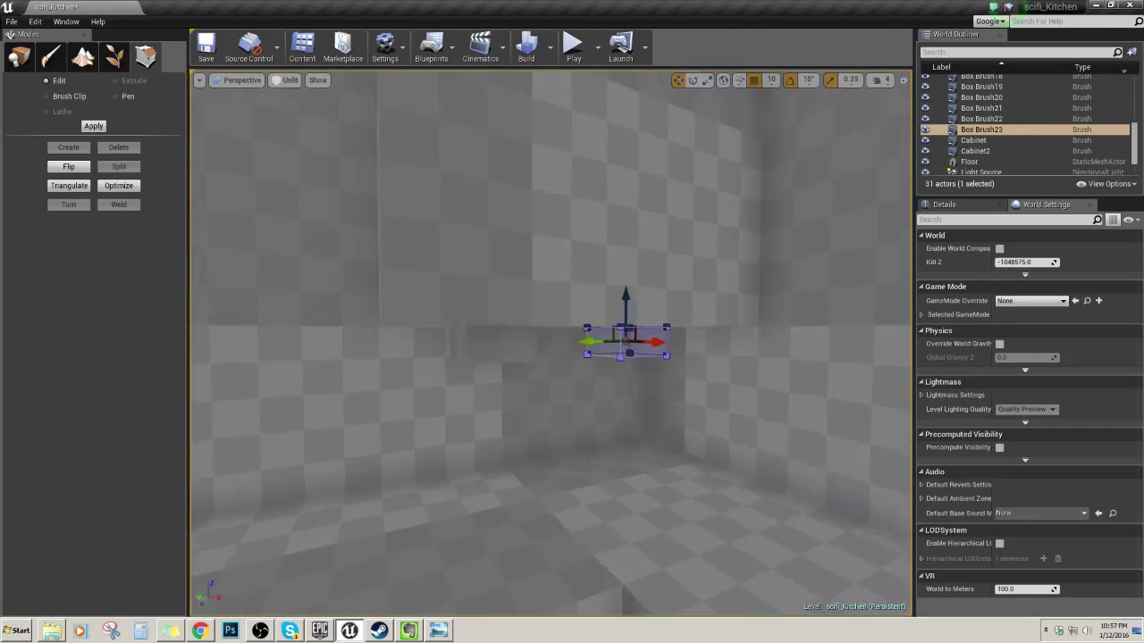
left_click(541, 323)
right_click_drag(542, 324, 501, 336)
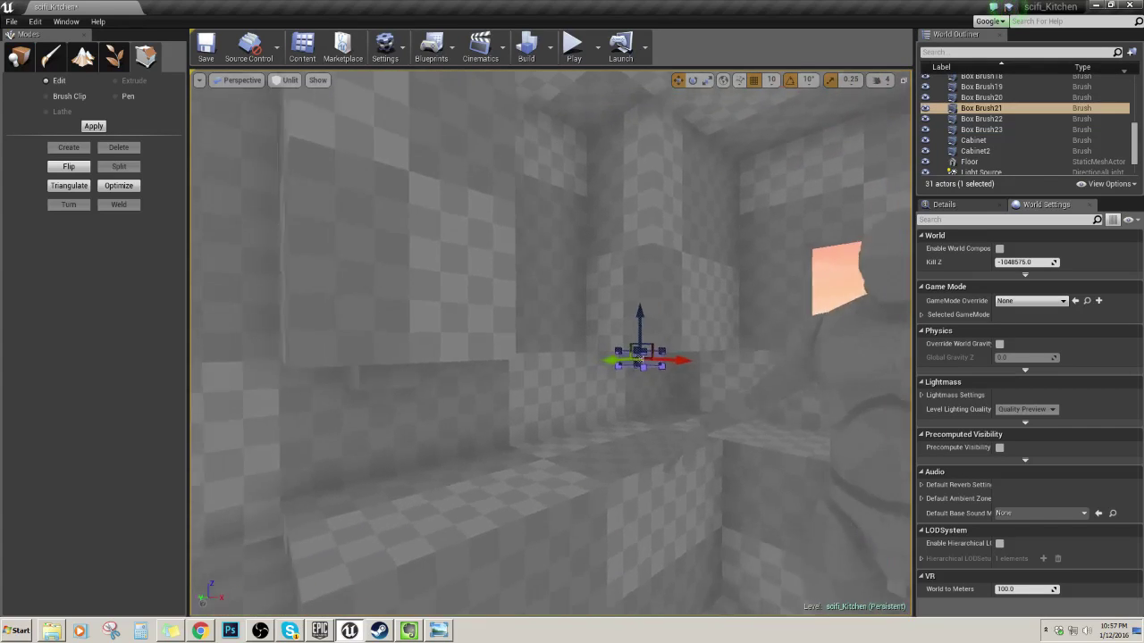
right_click_drag(626, 339, 616, 429)
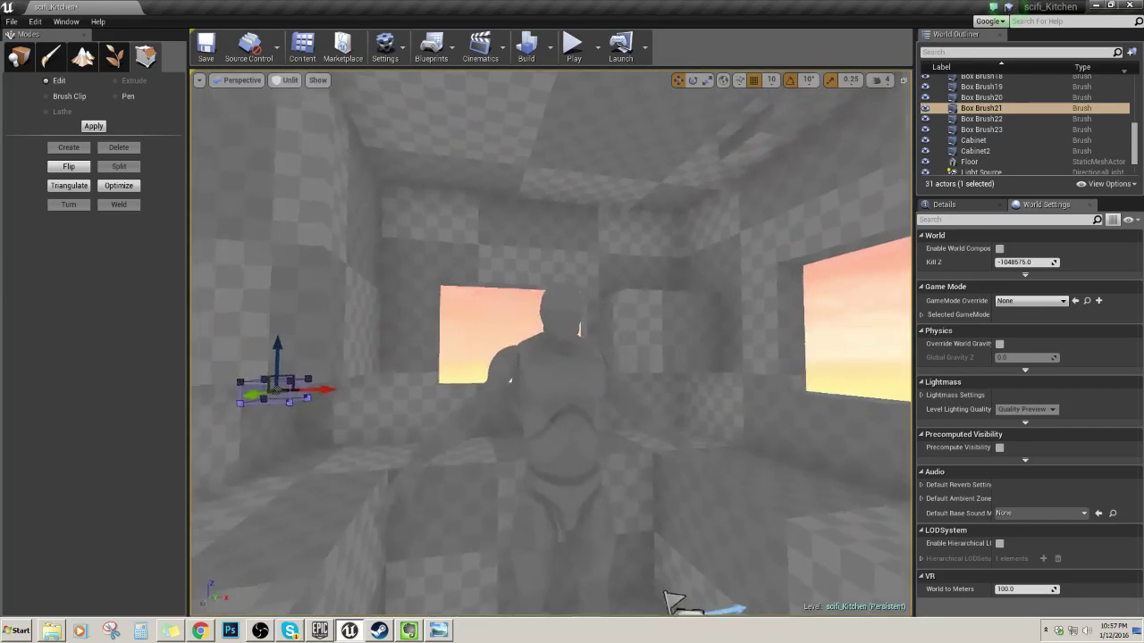
- Select the Cabinet2 brush beside the window and show it in the four-viewport layout
mouse_move(620, 357)
right_mouse_down()
mouse_move(634, 277)
mouse_move(580, 299)
mouse_move(579, 393)
mouse_move(527, 389)
mouse_move(509, 438)
right_mouse_up()
left_click(620, 298)
left_click(357, 286)
right_click_drag(357, 286, 420, 255)
key("a")
mouse_move(518, 309)
right_mouse_down()
mouse_move(558, 284)
mouse_move(529, 282)
right_mouse_up()
key("d")
key("a")
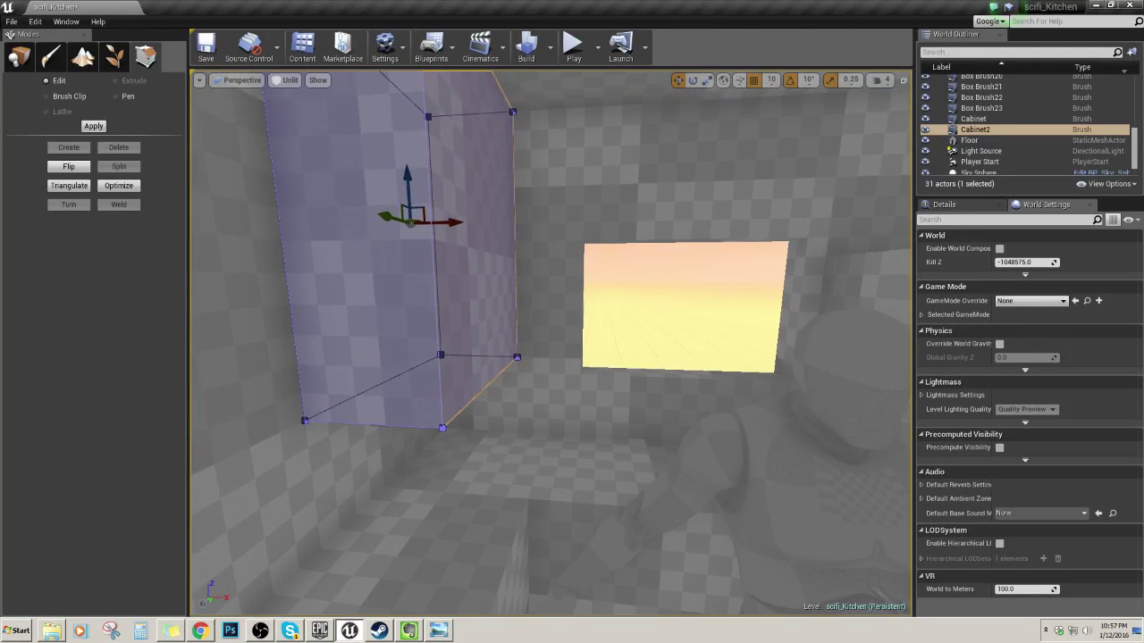
left_click(903, 82)
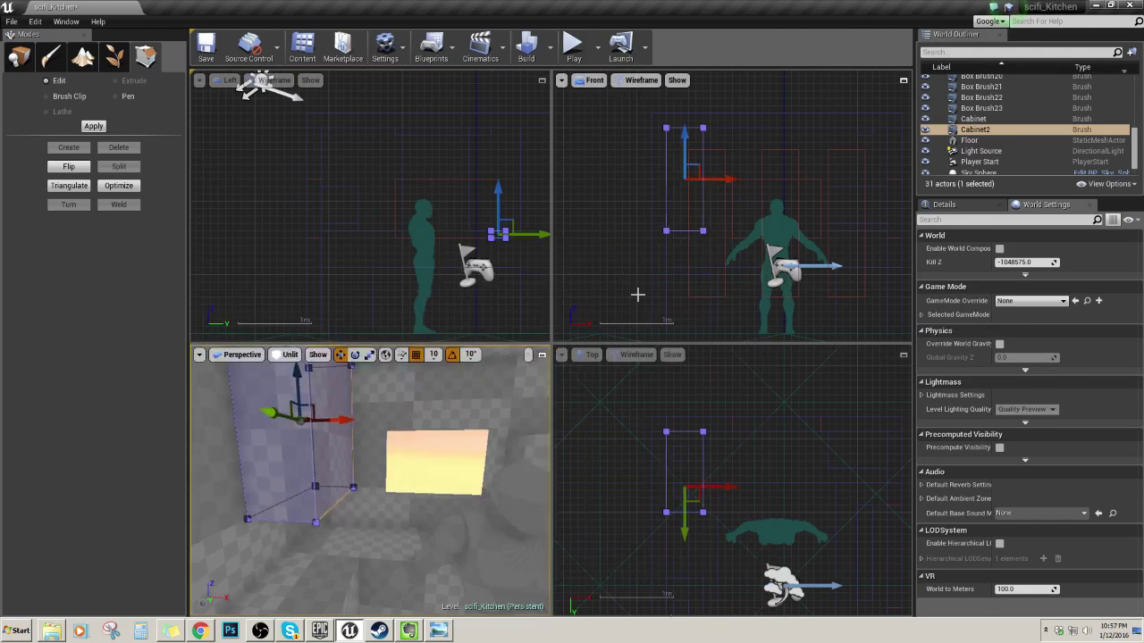
scroll(482, 246, "down", 5)
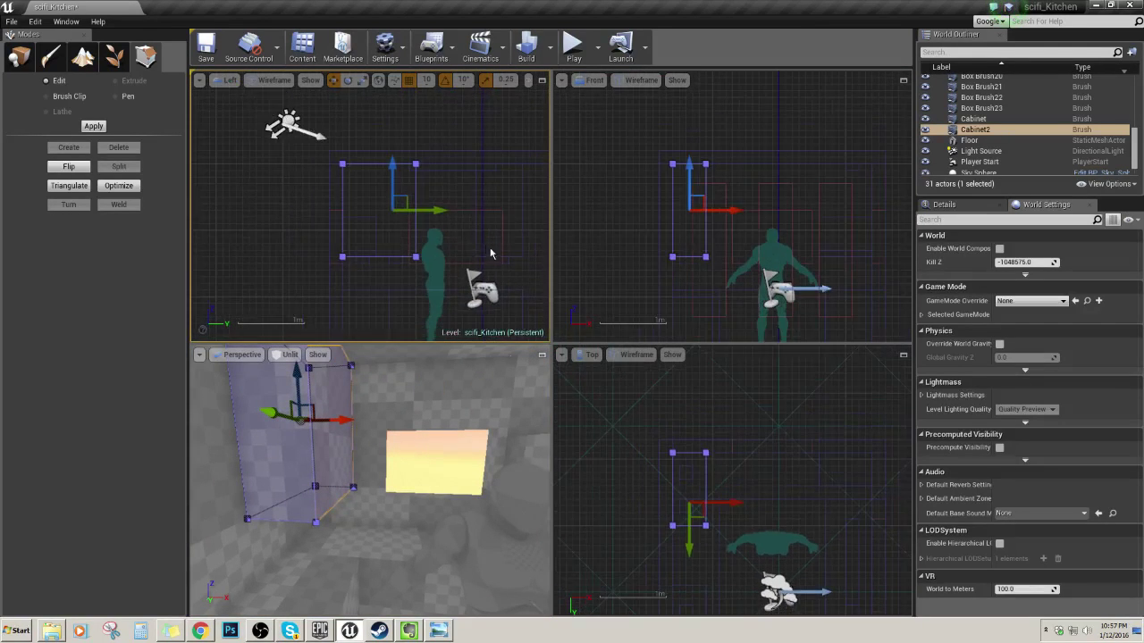
right_click_drag(486, 252, 472, 209)
scroll(658, 222, "up", 4)
right_click_drag(654, 210, 595, 288)
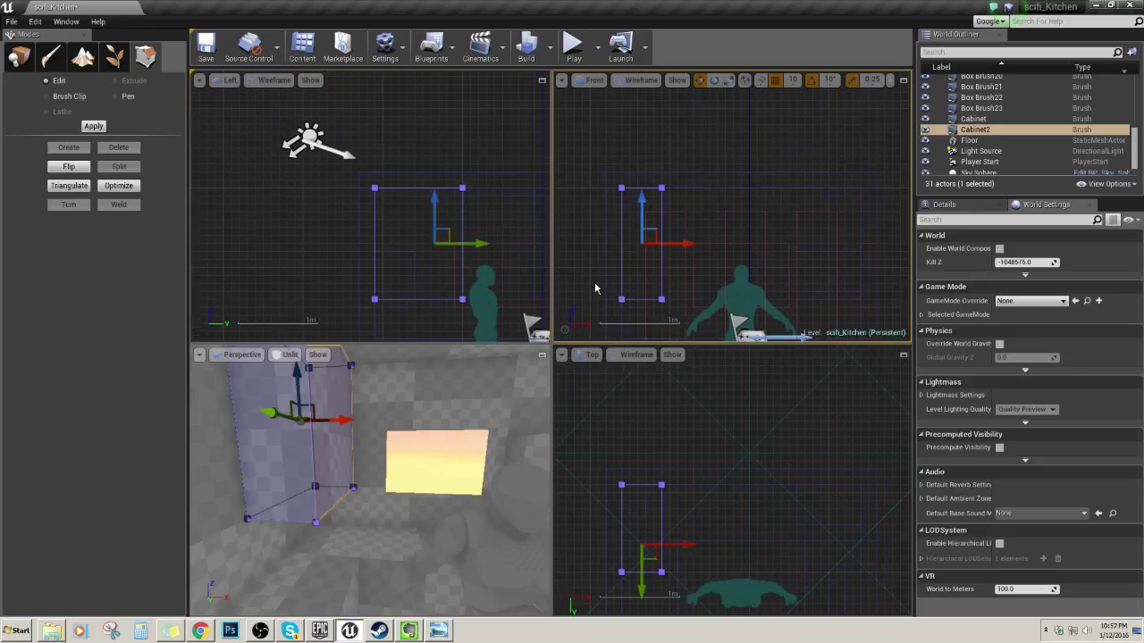
- Try sloping the top of Cabinet2 by lowering the upper vertices on its room-facing side
left_click(663, 188)
right_click_drag(683, 210, 681, 227)
left_click_drag(659, 161, 659, 182)
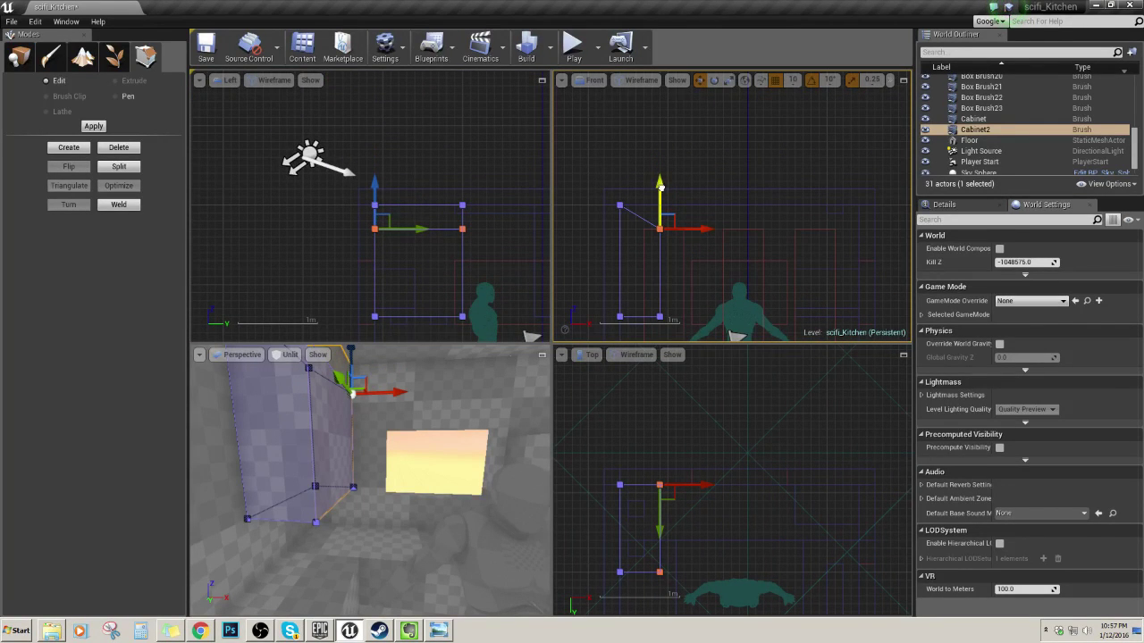
scroll(720, 250, "up", 4)
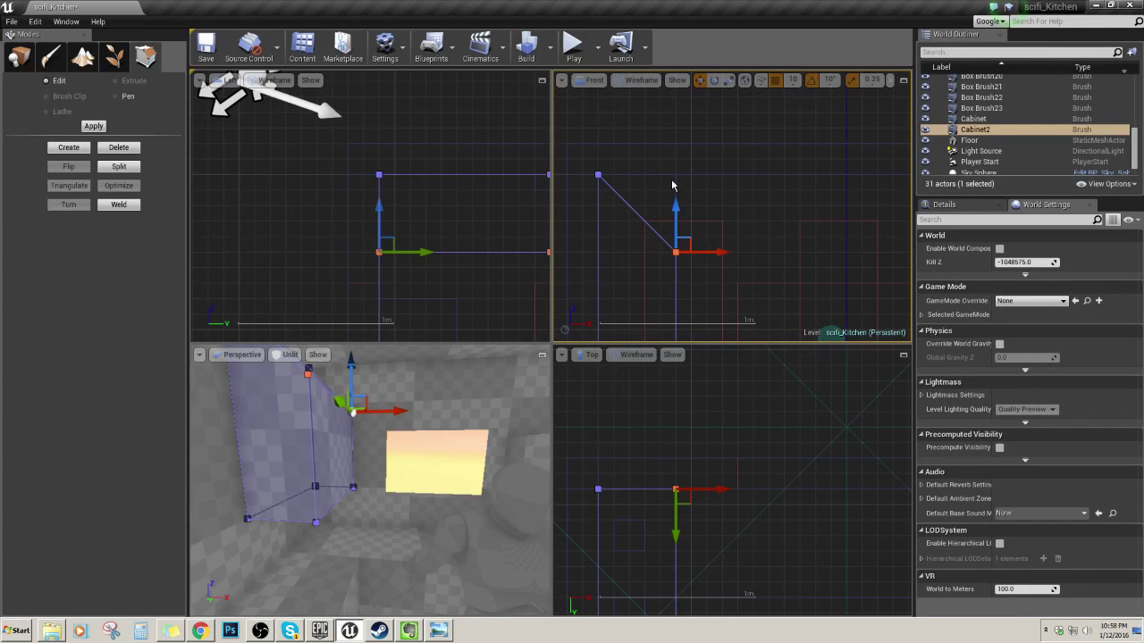
right_click_drag(730, 229, 718, 191)
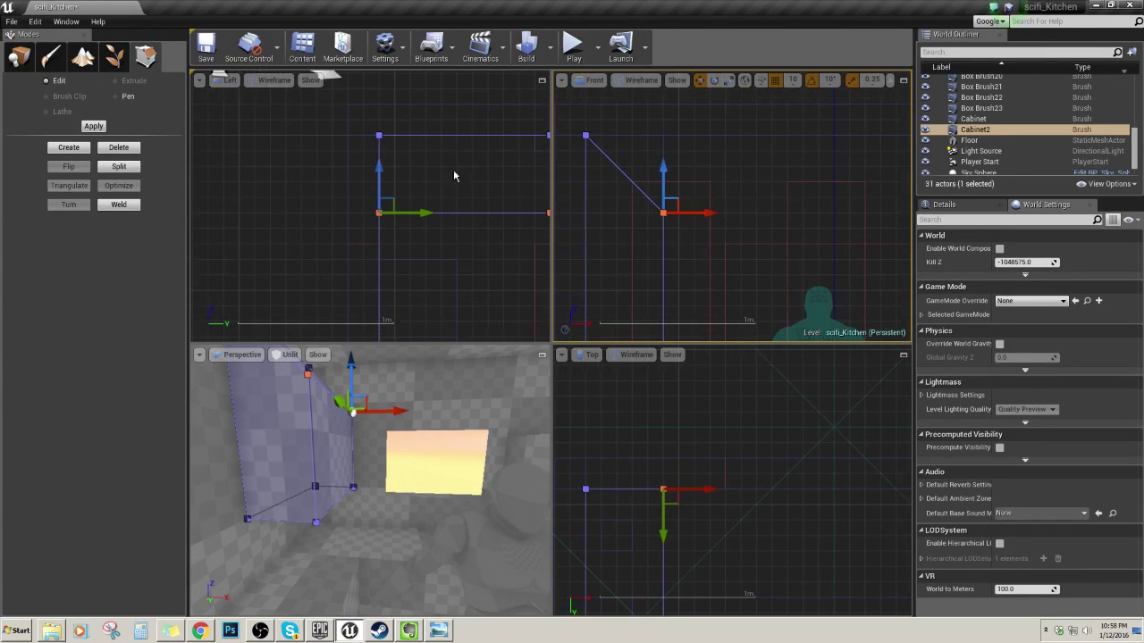
right_click_drag(444, 420, 407, 393)
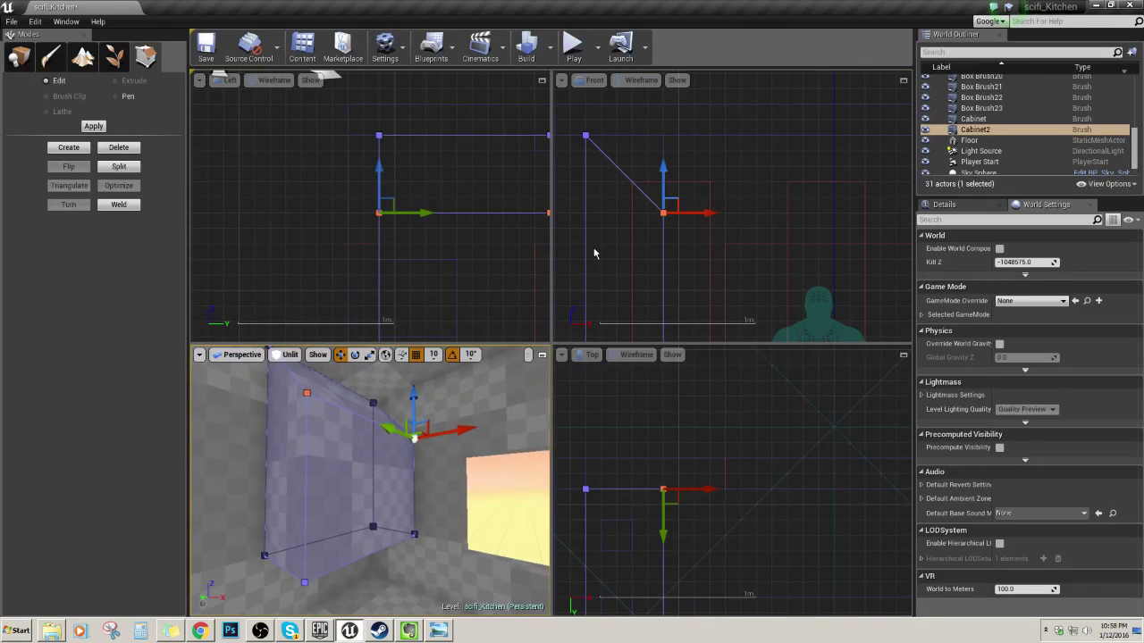
key("ctrl+z")
- Chamfer Cabinet2 in plan by moving its window-side, room-facing corner vertices back along the Y axis
right_click_drag(707, 468, 710, 418)
scroll(710, 418, "down", 1)
left_click(712, 473)
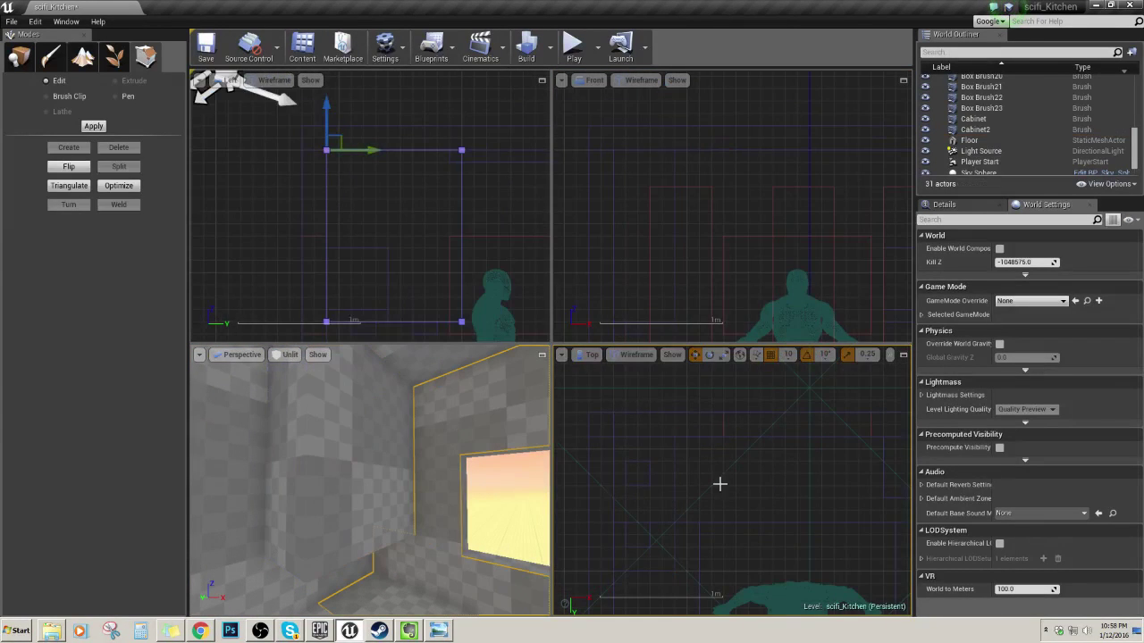
mouse_move(720, 483)
right_mouse_down()
mouse_move(709, 387)
mouse_move(712, 423)
right_mouse_up()
key("ctrl+z")
left_click(673, 410)
left_click_drag(673, 456, 675, 524)
right_click_drag(463, 475, 338, 468)
- Duplicate the original Cabinet brush
left_click(677, 173)
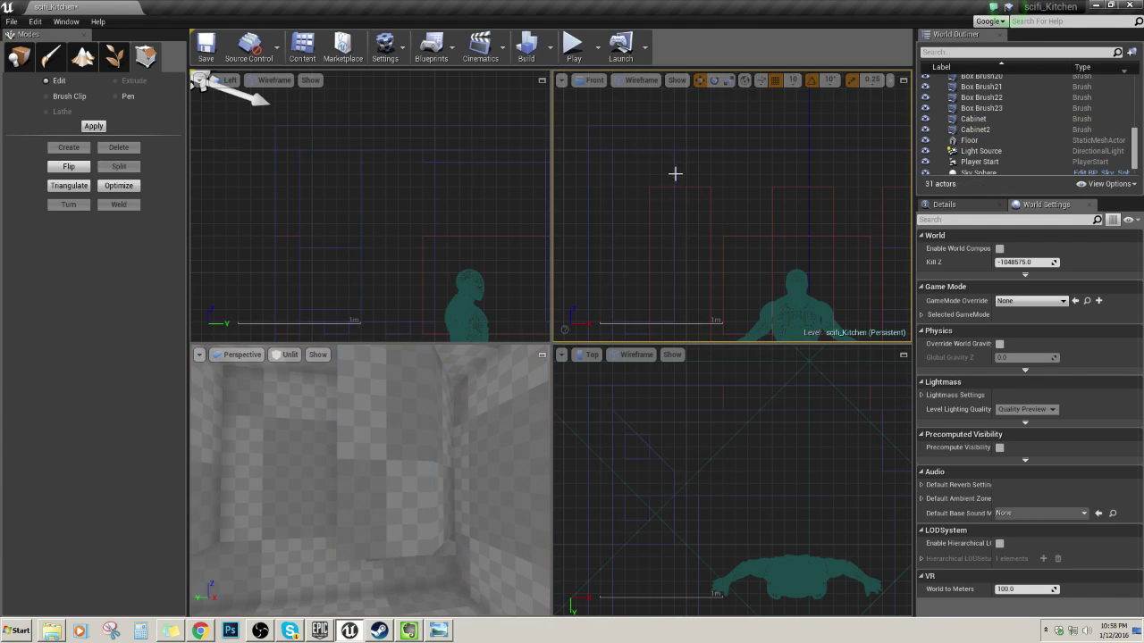
left_click(683, 186)
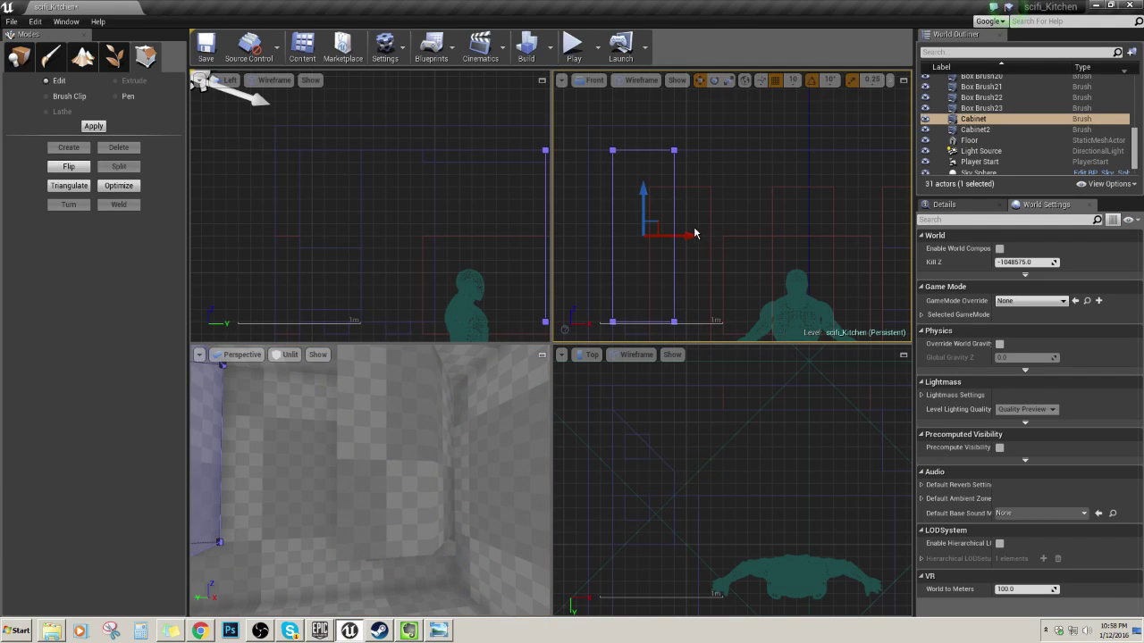
key("ctrl+w")
mouse_move(710, 162)
right_mouse_down()
mouse_move(727, 187)
mouse_move(720, 159)
mouse_move(671, 176)
right_mouse_up()
- Shift the chamfered Cabinet2 brush about 10 units along X and raise it about 10 units
left_click(416, 429)
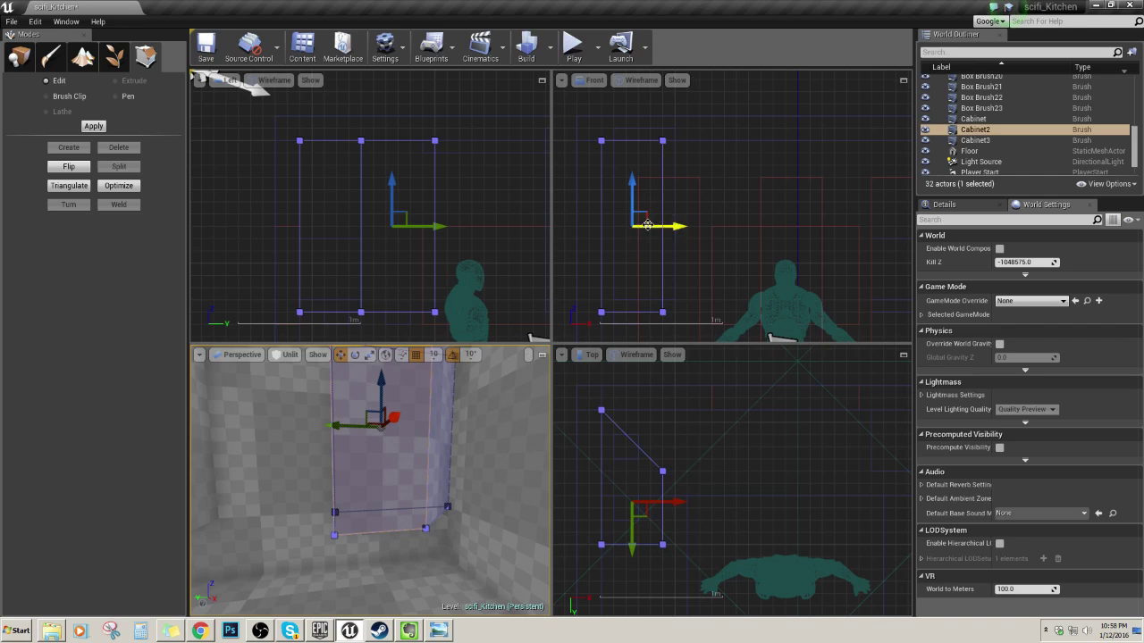
left_click_drag(678, 228, 690, 227)
left_click_drag(651, 188, 647, 174)
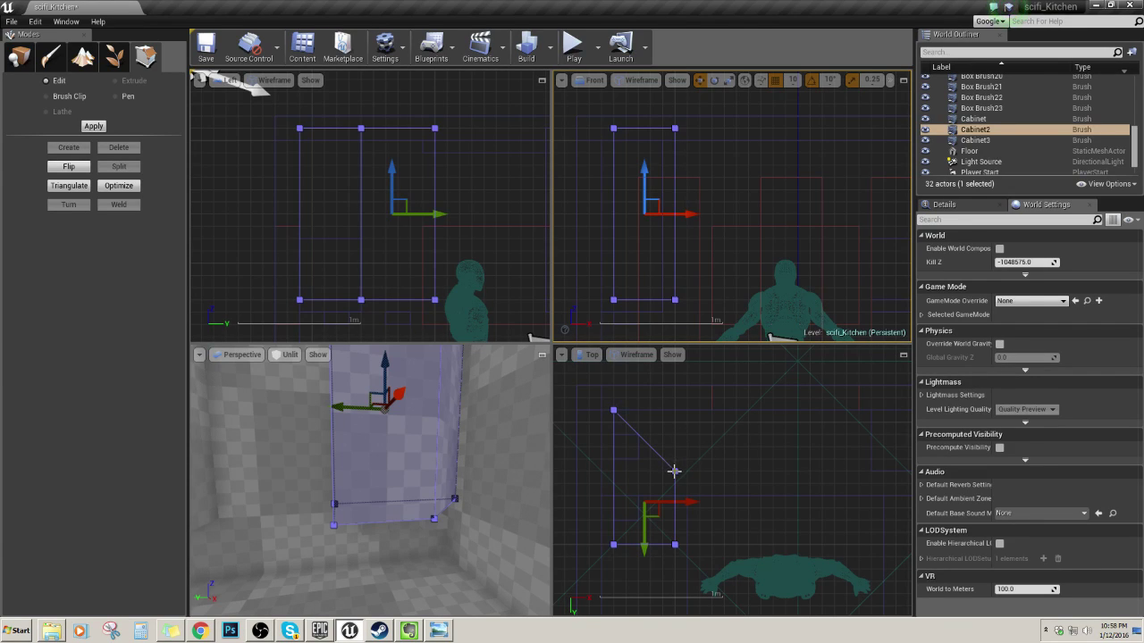
- Try deleting the room-facing corner vertices of the chamfer on Cabinet2
left_click(682, 445)
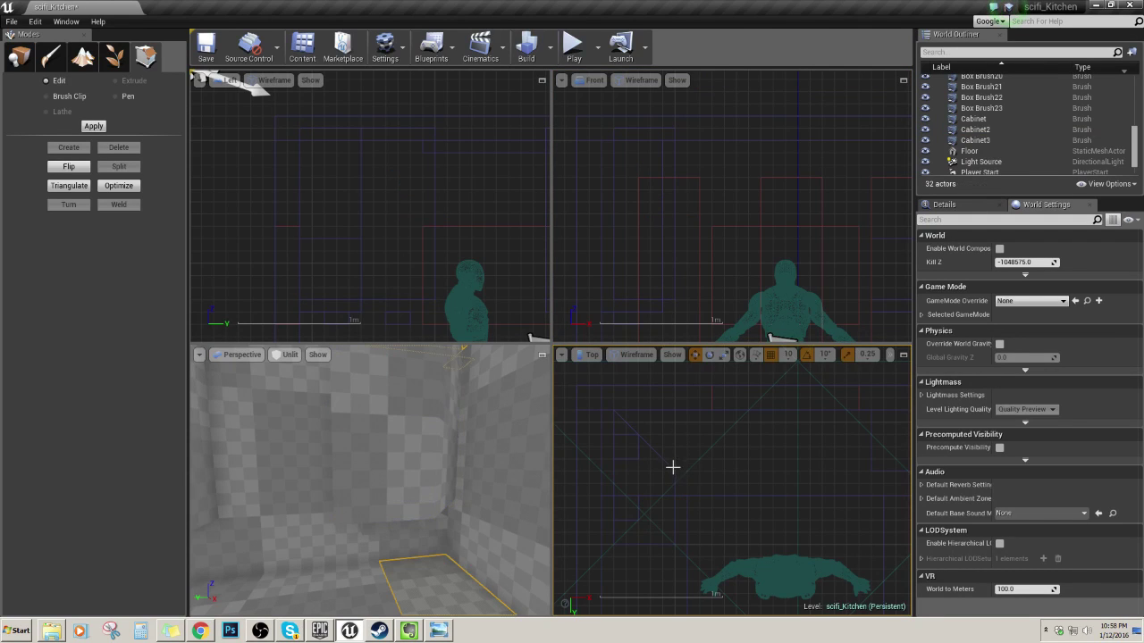
left_click(673, 469)
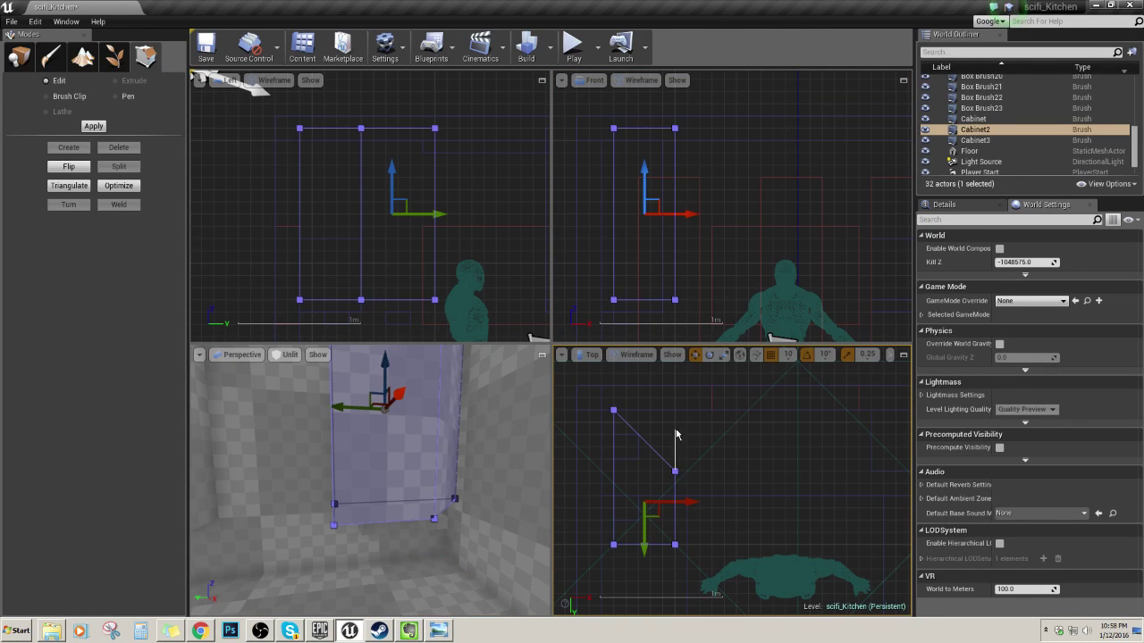
left_click(674, 471)
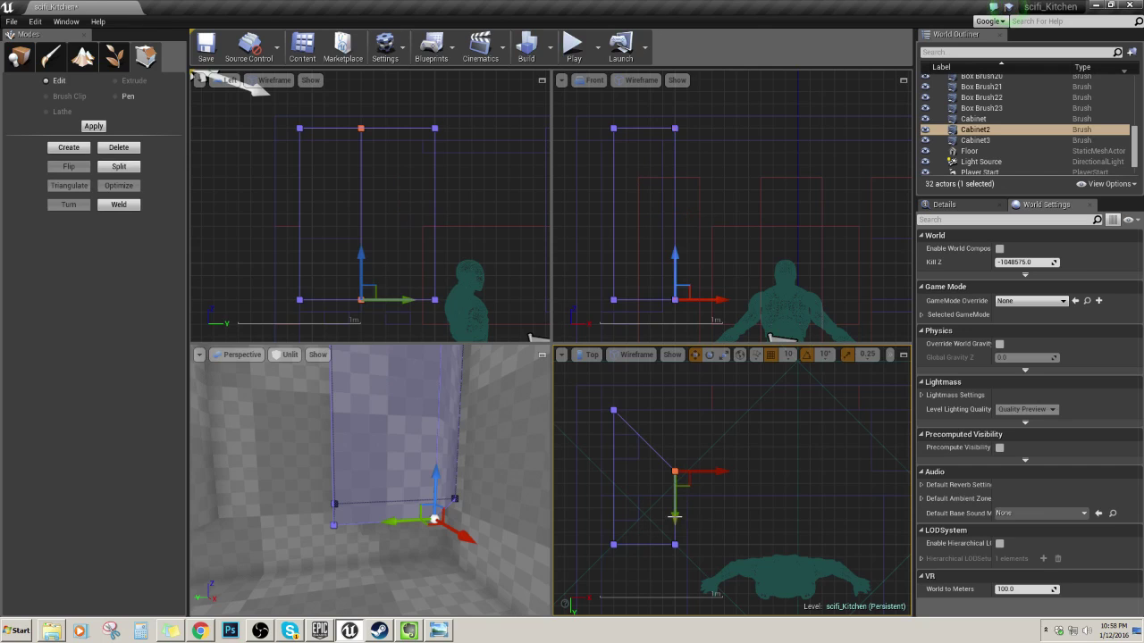
key("Delete")
key("ctrl+z")
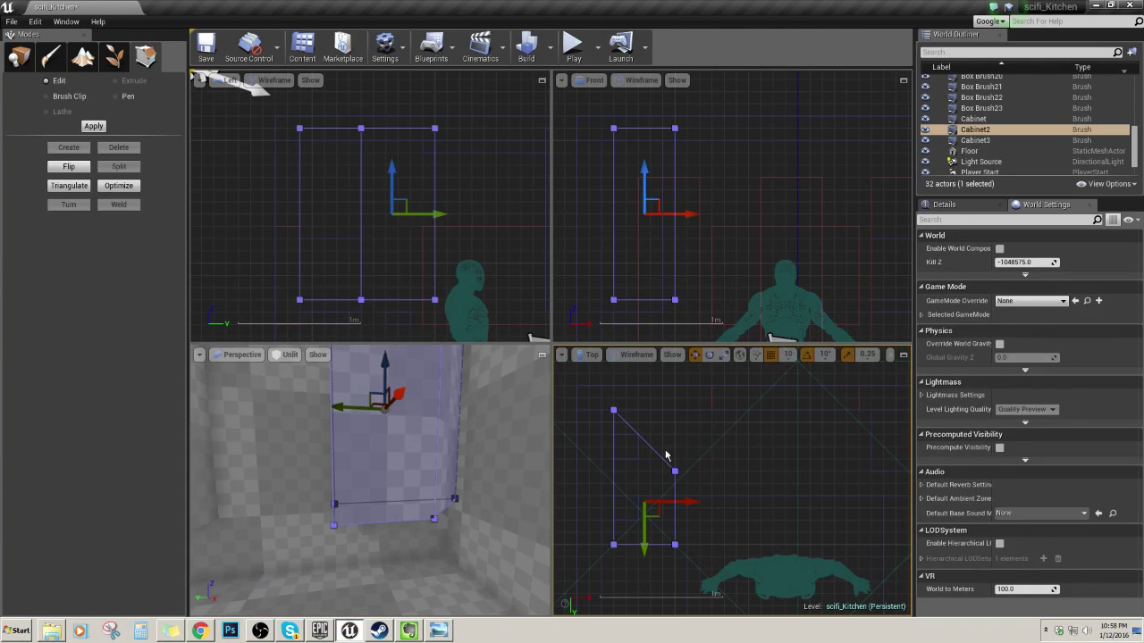
- Try flipping Cabinet2's chamfer to the opposite side and shifting the vertices on both sides about 30 units along X
mouse_move(675, 515)
left_mouse_down()
mouse_move(663, 426)
mouse_move(614, 428)
mouse_move(614, 517)
left_mouse_up()
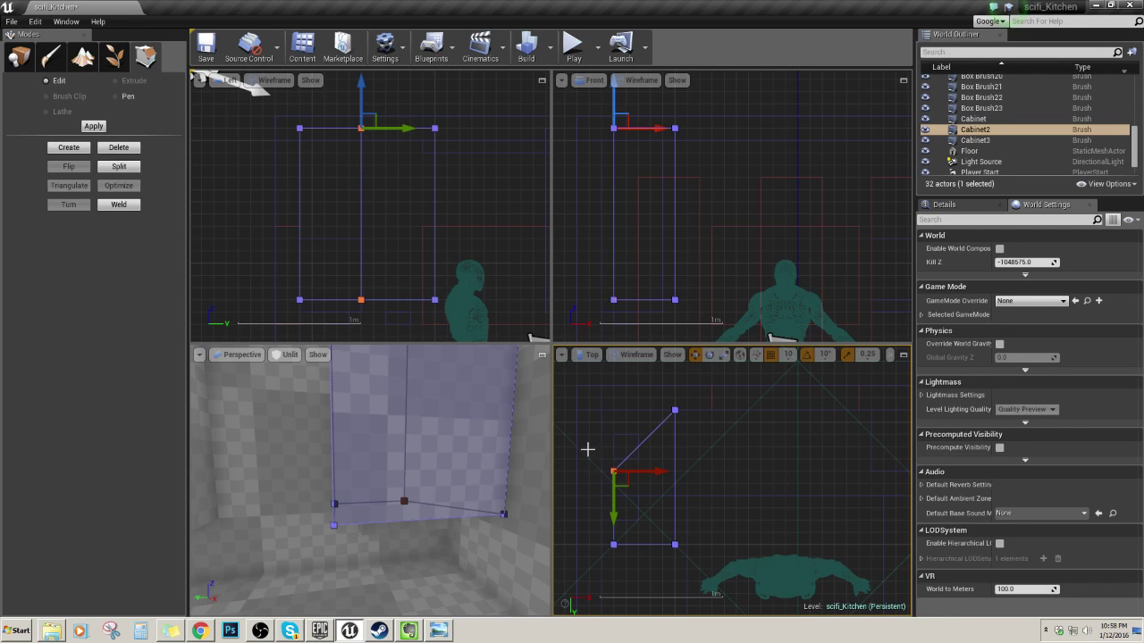
mouse_move(512, 488)
right_mouse_down()
mouse_move(580, 478)
mouse_move(626, 438)
mouse_move(631, 566)
right_mouse_up()
left_click_drag(651, 390, 718, 591)
left_click_drag(720, 411, 757, 413)
left_click_drag(591, 439, 639, 591)
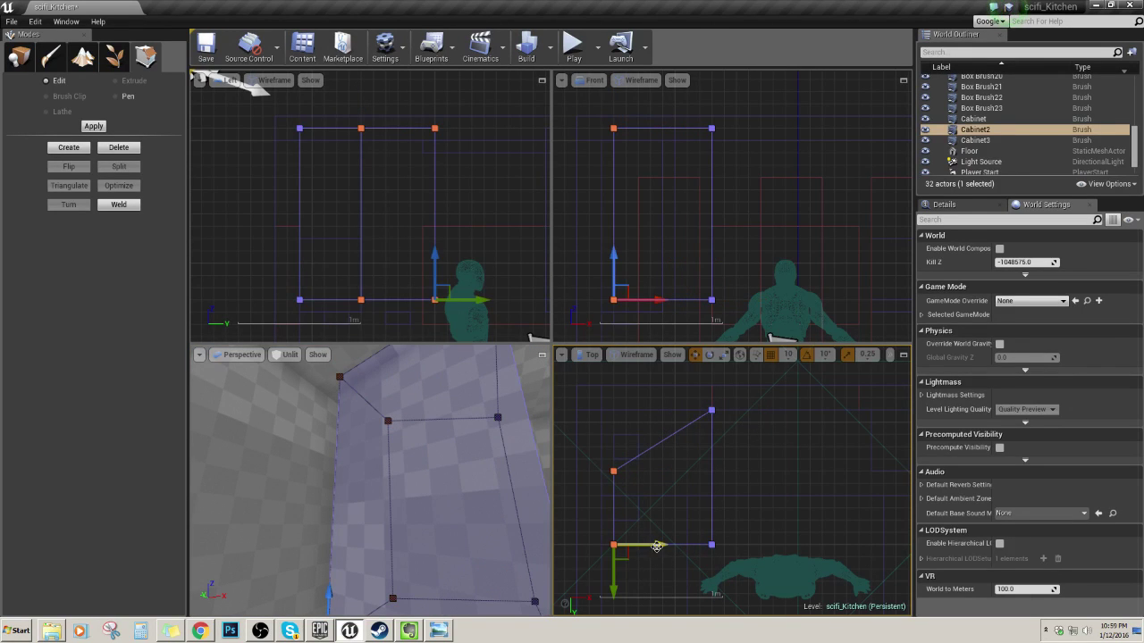
left_click_drag(657, 546, 691, 552)
right_click_drag(482, 478, 500, 447)
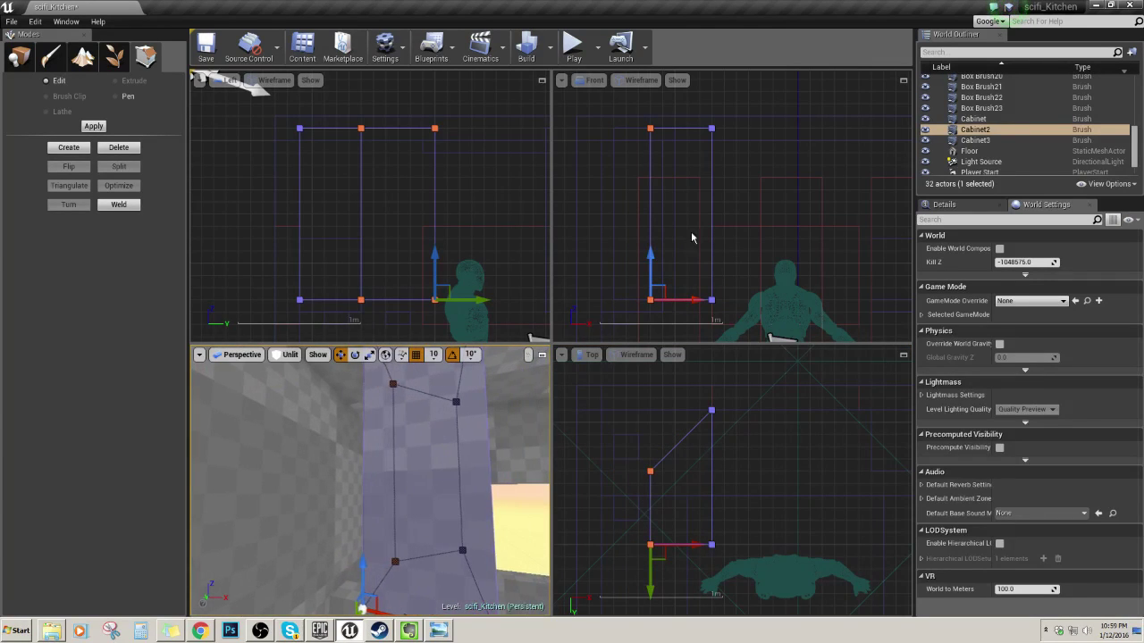
- Examine the shapes and positions of the Cabinet, Cabinet2 and Cabinet3 brushes from several angles
left_click(975, 140)
left_click(703, 463)
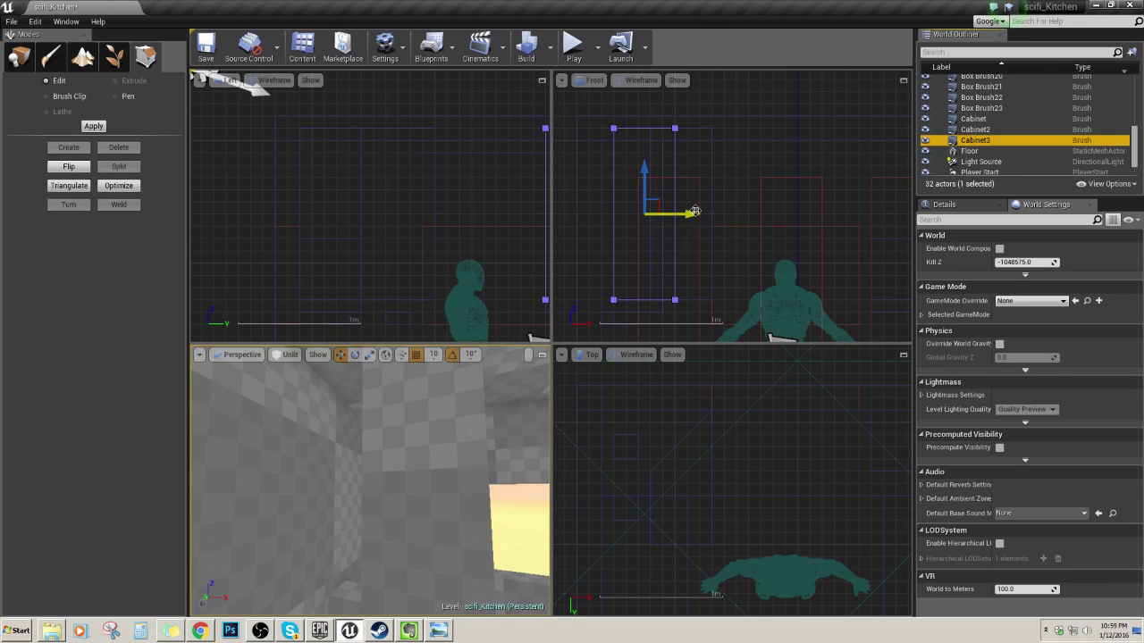
mouse_move(447, 456)
right_mouse_down()
mouse_move(473, 460)
mouse_move(411, 465)
mouse_move(429, 473)
mouse_move(394, 464)
right_mouse_up()
left_click(375, 469)
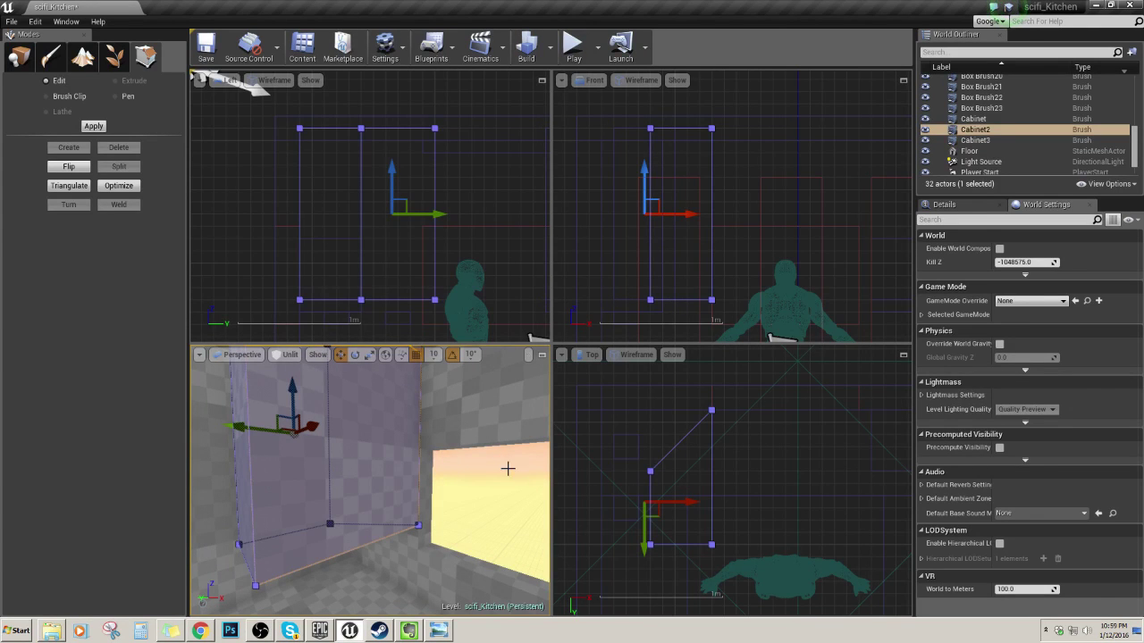
right_click_drag(507, 469, 482, 470)
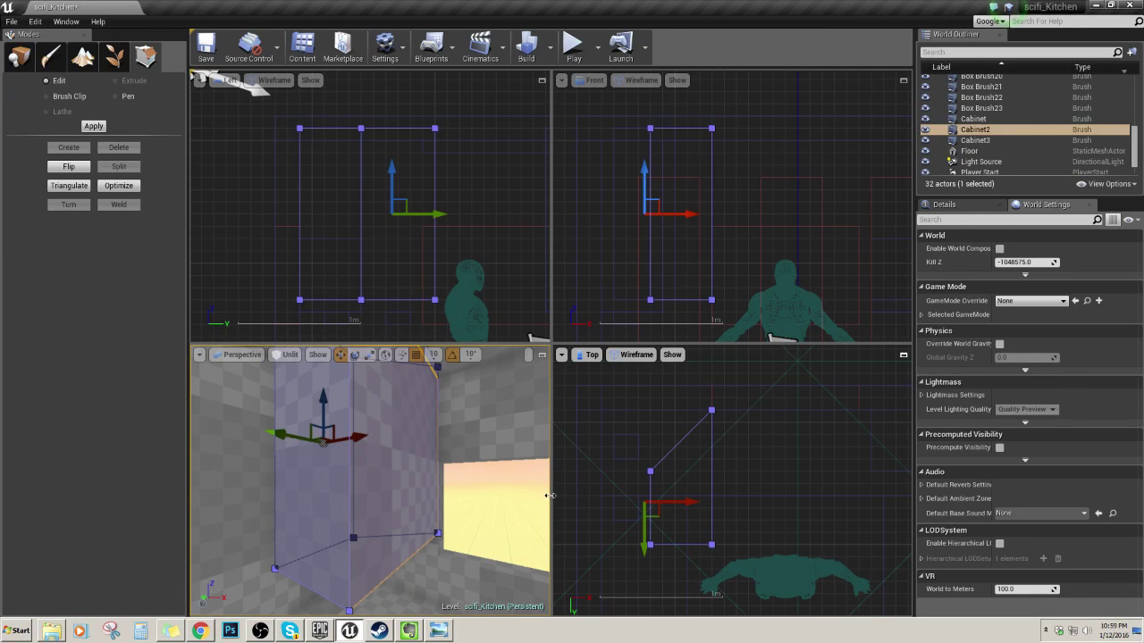
right_click_drag(501, 487, 433, 483)
left_click(981, 144)
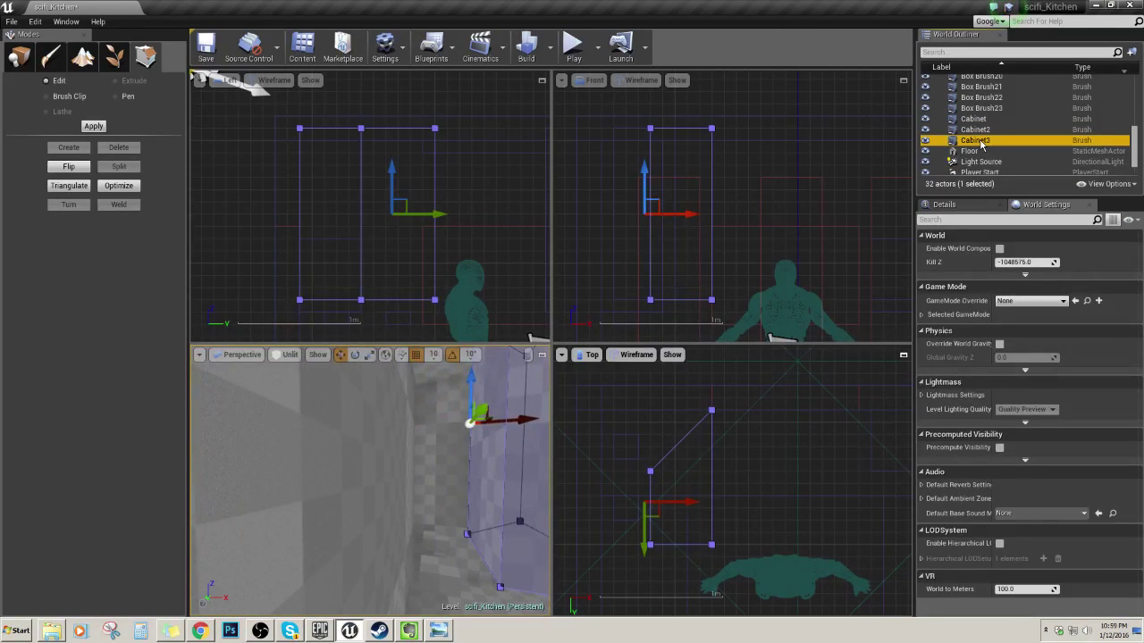
scroll(737, 286, "down", 3)
scroll(408, 273, "down", 3)
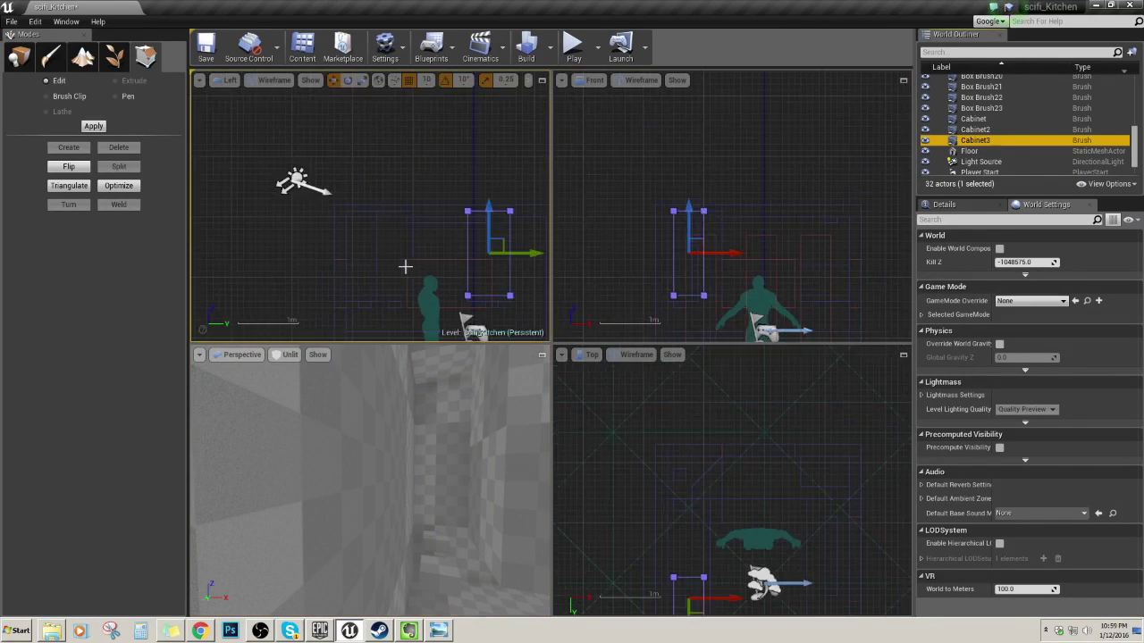
right_click_drag(430, 268, 369, 206)
right_click_drag(475, 384, 343, 380)
left_click(1008, 121)
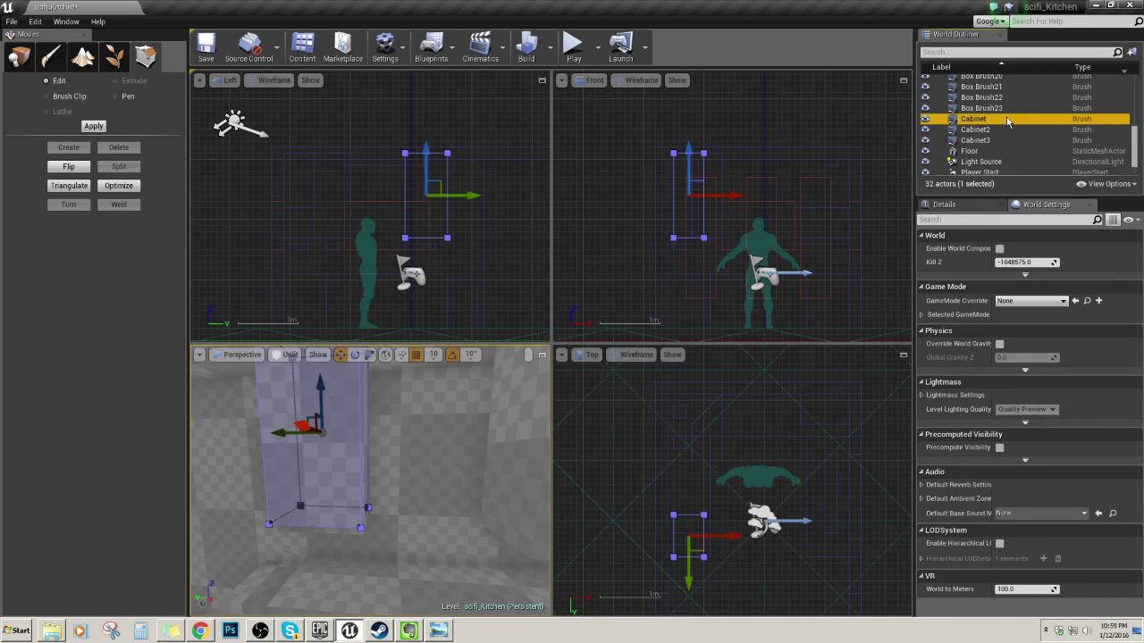
mouse_move(424, 420)
right_mouse_down()
mouse_move(514, 418)
mouse_move(508, 425)
right_mouse_up()
left_click(975, 140)
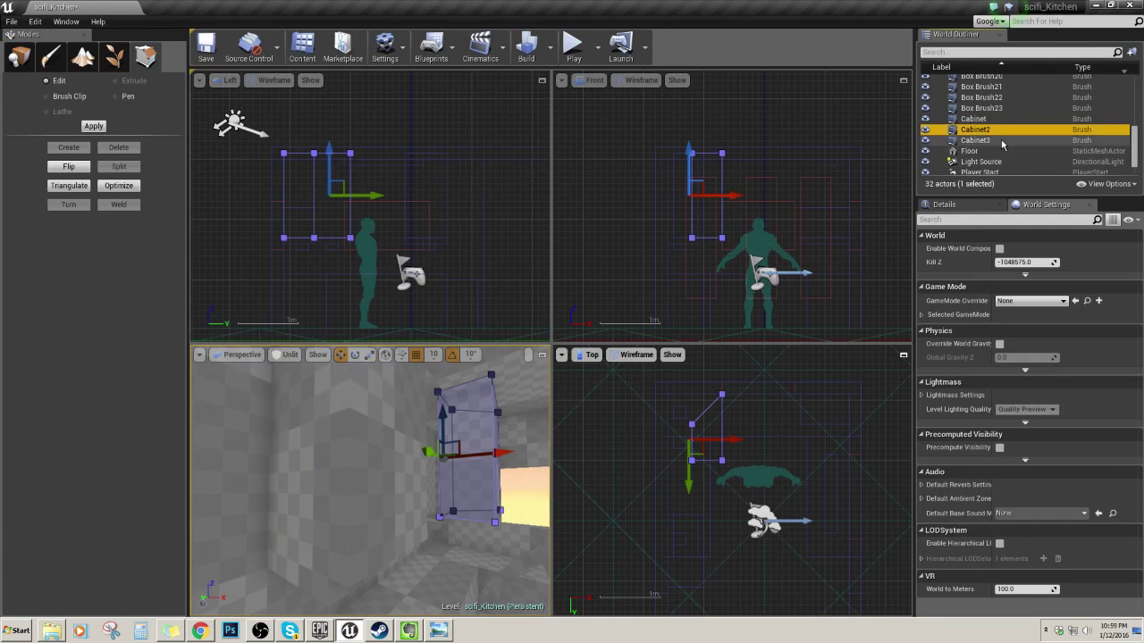
scroll(713, 265, "up", 2)
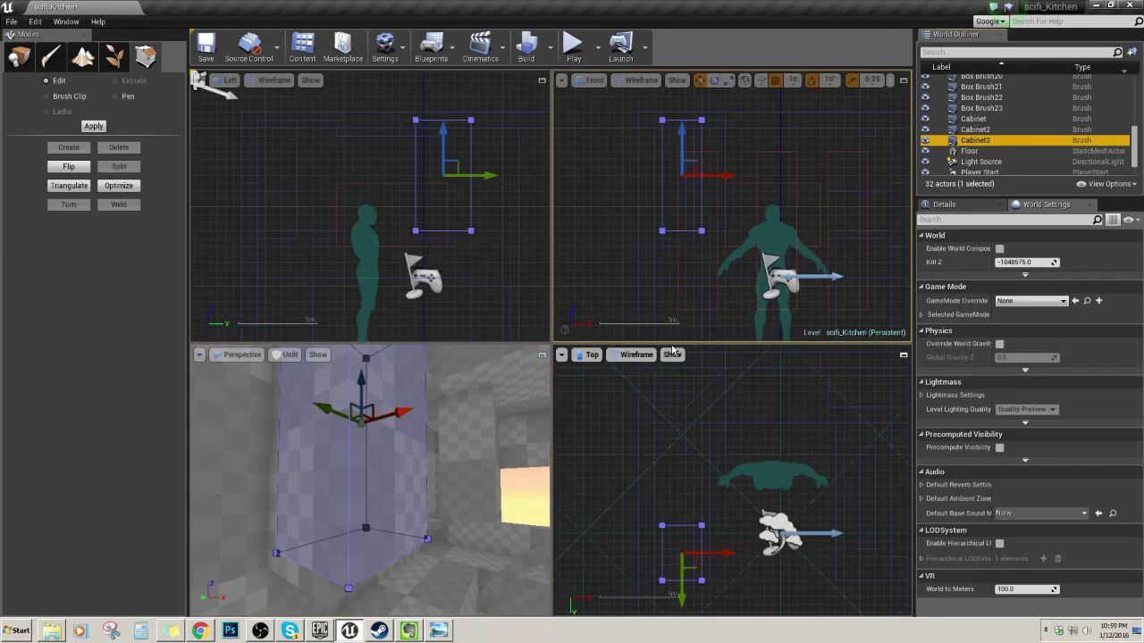
- Undo the recent vertex edits on Cabinet2
key("ctrl+z")
key("ctrl+z")
key("ctrl+z")
key("ctrl+z")
key("ctrl+z")
key("ctrl+z")
key("ctrl+z")
key("ctrl+z")
key("ctrl+z")
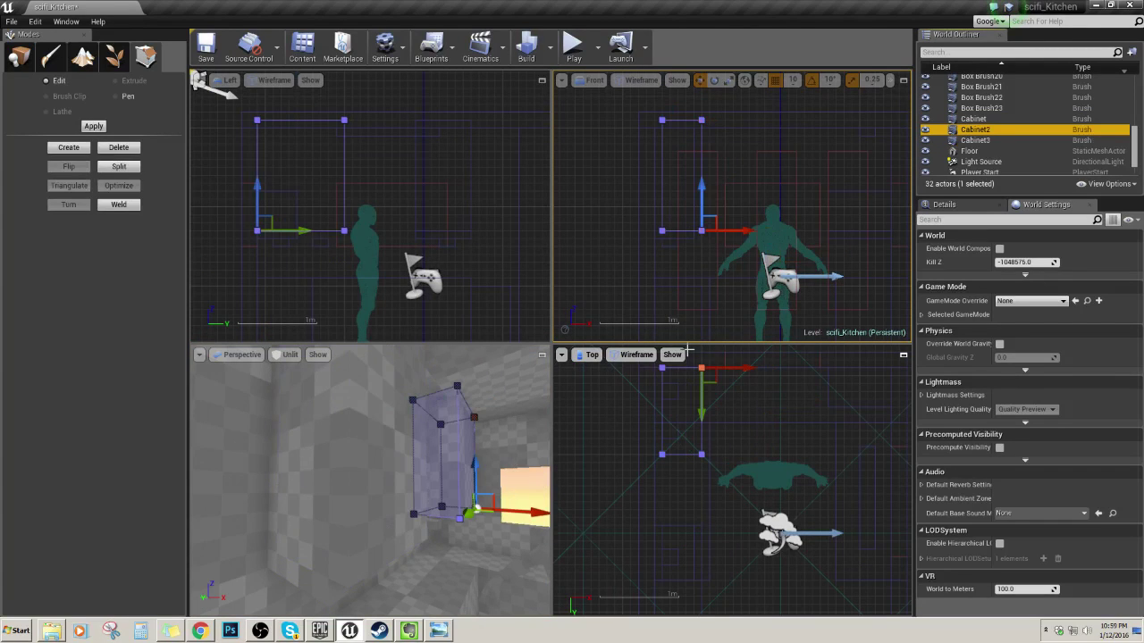
- Lower Cabinet3 about 10 units and slide it along the wall until it overlaps Cabinet2
left_click(374, 446)
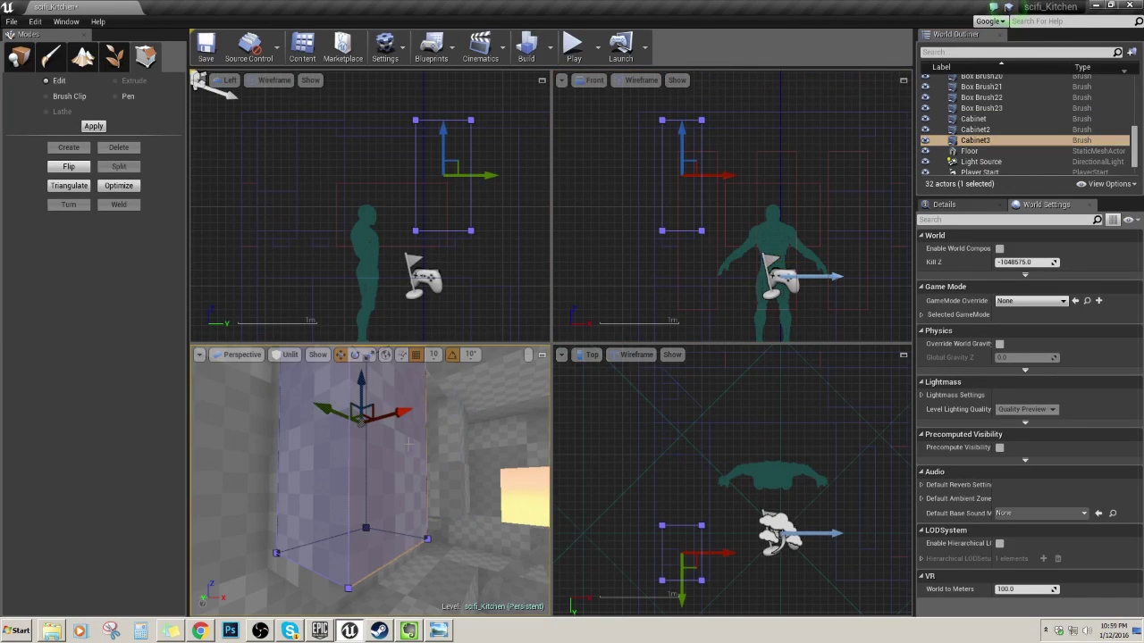
left_click_drag(375, 446, 434, 446, "alt")
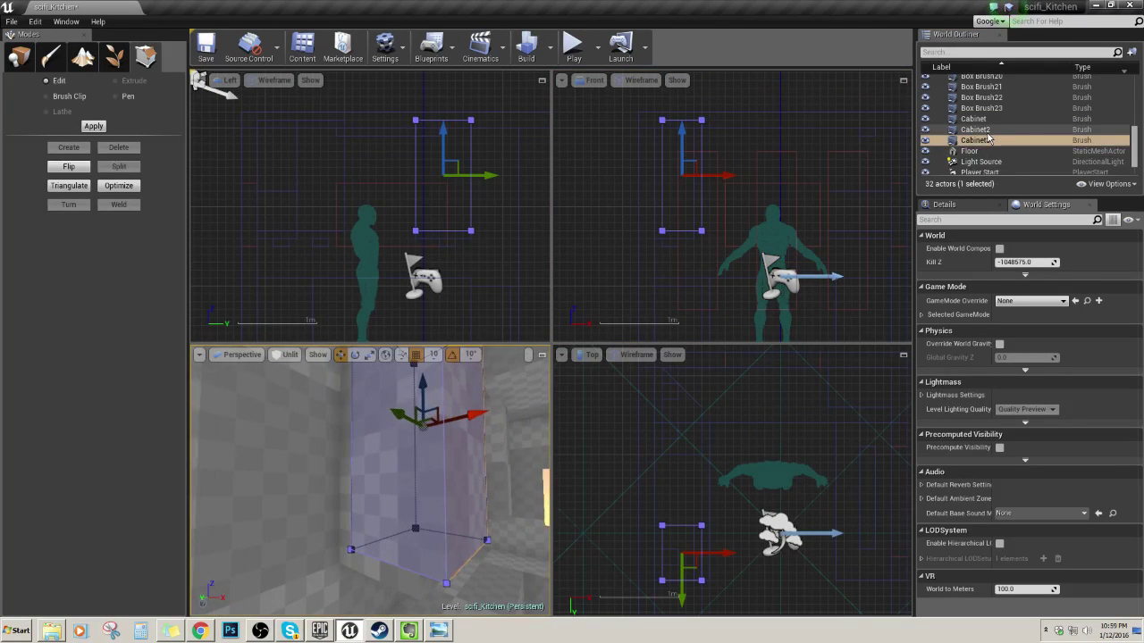
left_click(988, 132)
right_click_drag(436, 227, 459, 239)
mouse_move(410, 460)
left_mouse_down("alt")
mouse_move(436, 459)
mouse_move(409, 460)
left_mouse_up("alt")
left_click(409, 460)
mouse_move(492, 510)
left_mouse_down("alt")
mouse_move(402, 505)
mouse_move(465, 420)
mouse_move(458, 410)
left_mouse_up("alt")
right_click_drag(448, 416, 449, 451)
left_click_drag(431, 390, 433, 416)
mouse_move(433, 416)
right_mouse_down()
mouse_move(300, 417)
mouse_move(420, 416)
mouse_move(349, 416)
right_mouse_up()
left_click_drag(241, 405, 421, 404)
mouse_move(421, 405)
right_mouse_down()
mouse_move(473, 379)
mouse_move(491, 384)
right_mouse_up()
- Extend Cabinet3's back side about 30 units toward the wall along Y and its window-facing side about 30 units along X
scroll(719, 456, "up", 2)
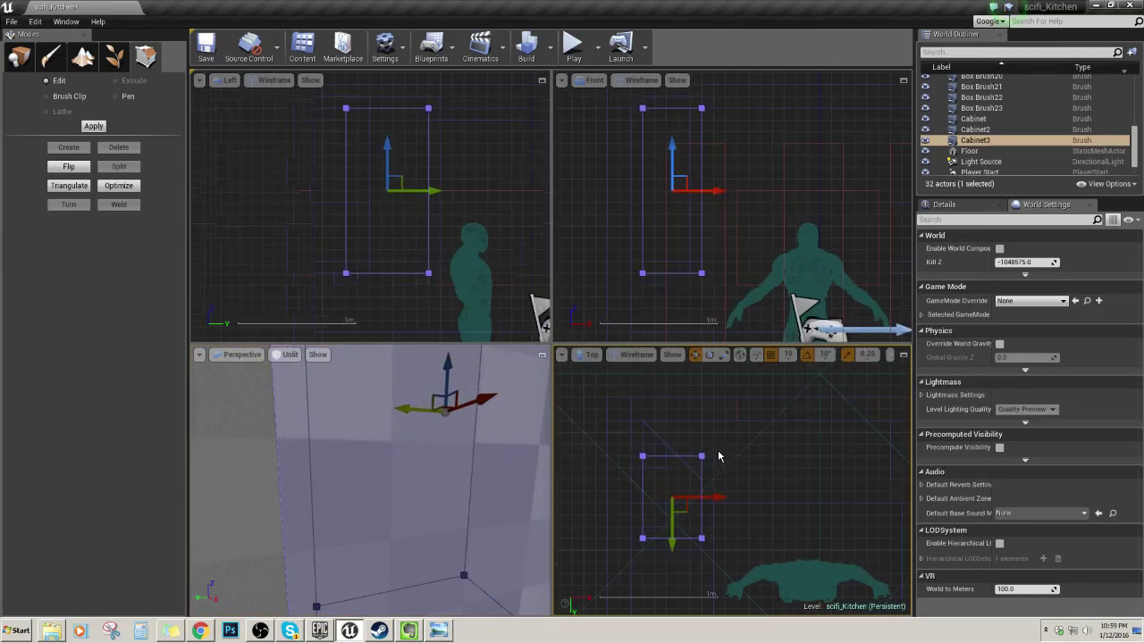
left_click(667, 455)
left_click_drag(700, 499, 697, 454)
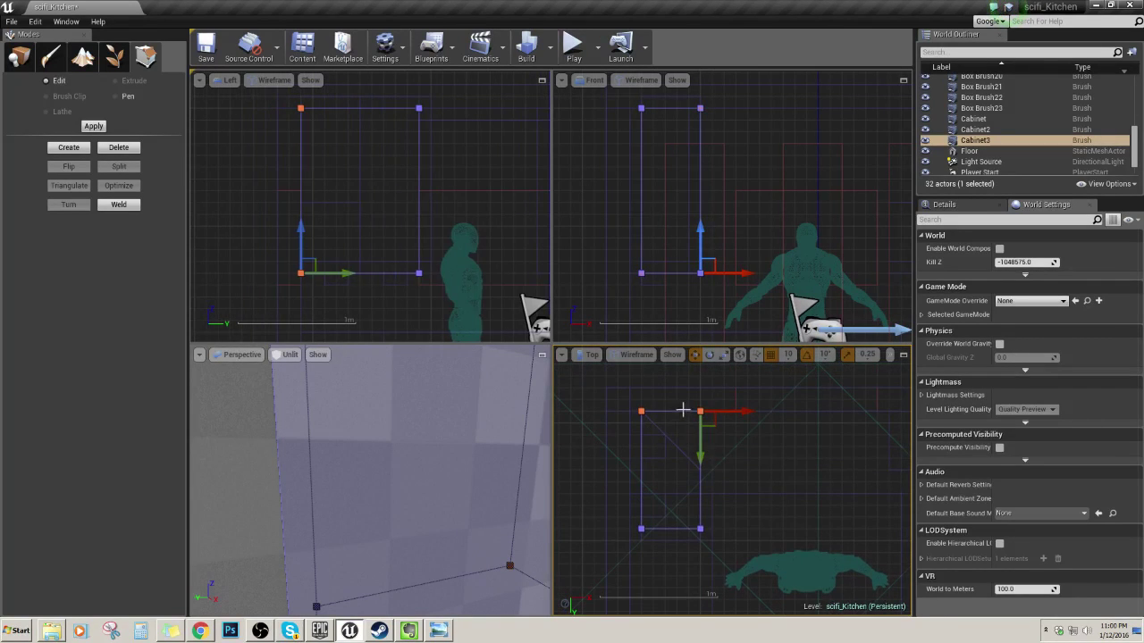
left_click_drag(683, 394, 733, 541)
left_click_drag(750, 413, 786, 416)
- Pull Cabinet3's front vertices back about 50 units along Y, toward the wall behind it
left_click_drag(607, 480, 762, 554)
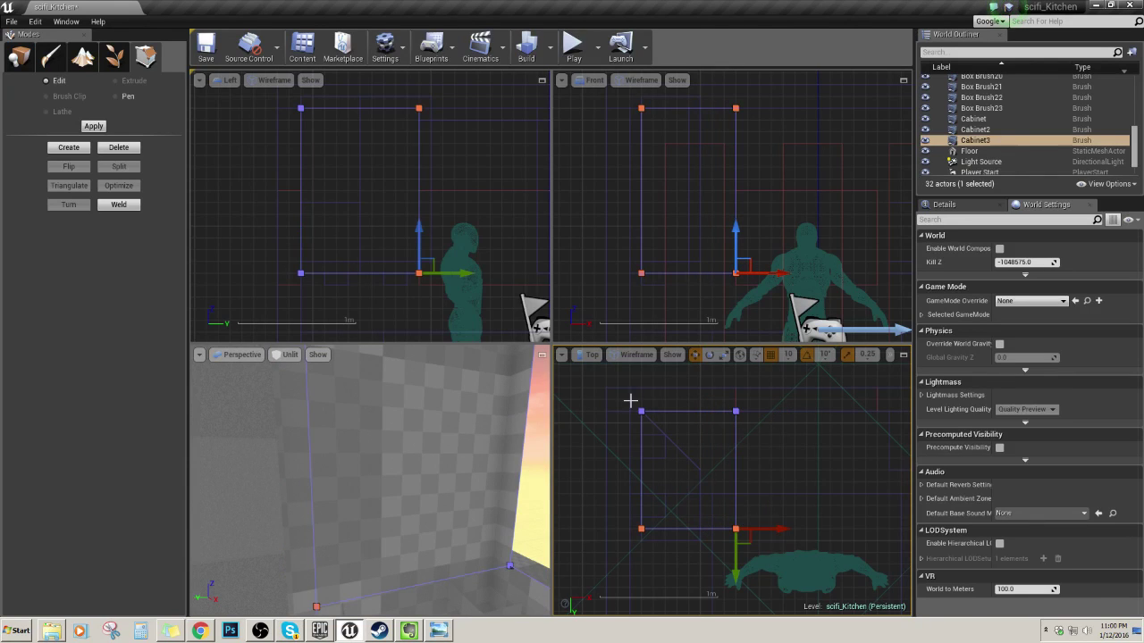
mouse_move(630, 401)
left_mouse_down()
mouse_move(686, 560)
mouse_move(706, 530)
mouse_move(740, 530)
mouse_move(685, 530)
left_mouse_up()
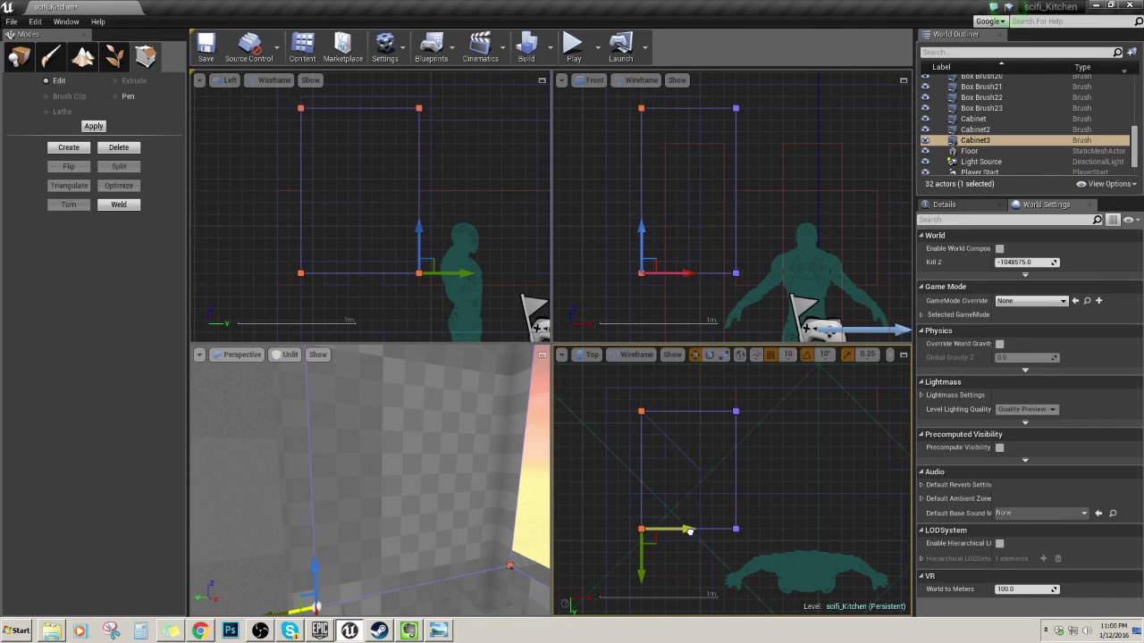
left_click_drag(632, 494, 655, 564)
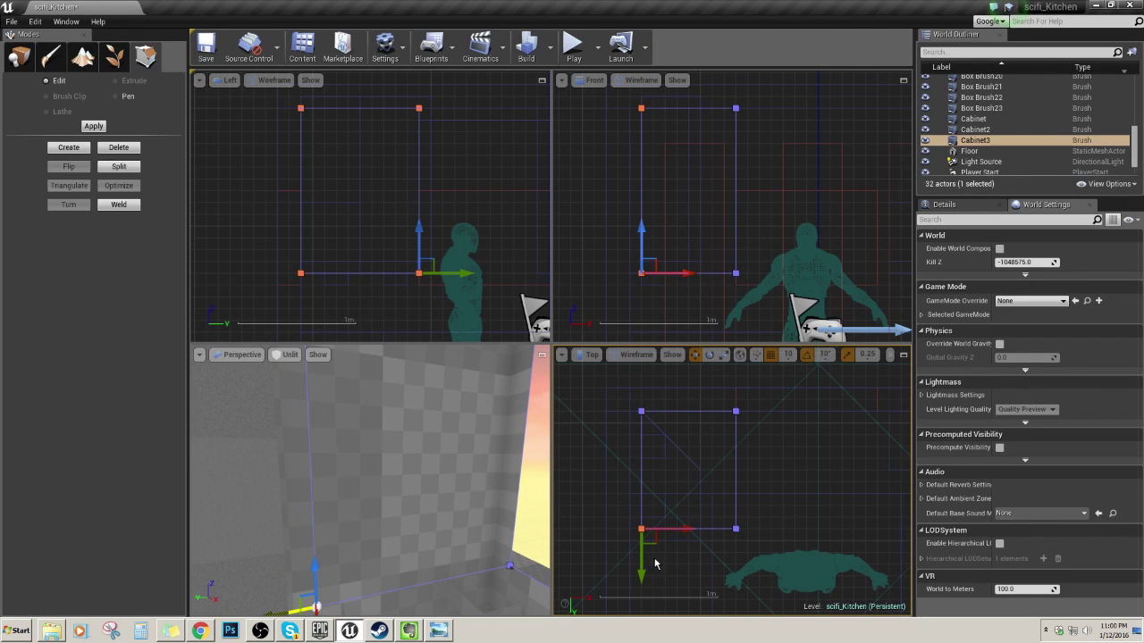
mouse_move(447, 501)
right_mouse_down()
mouse_move(536, 509)
mouse_move(535, 469)
right_mouse_up()
right_click_drag(652, 493, 652, 455)
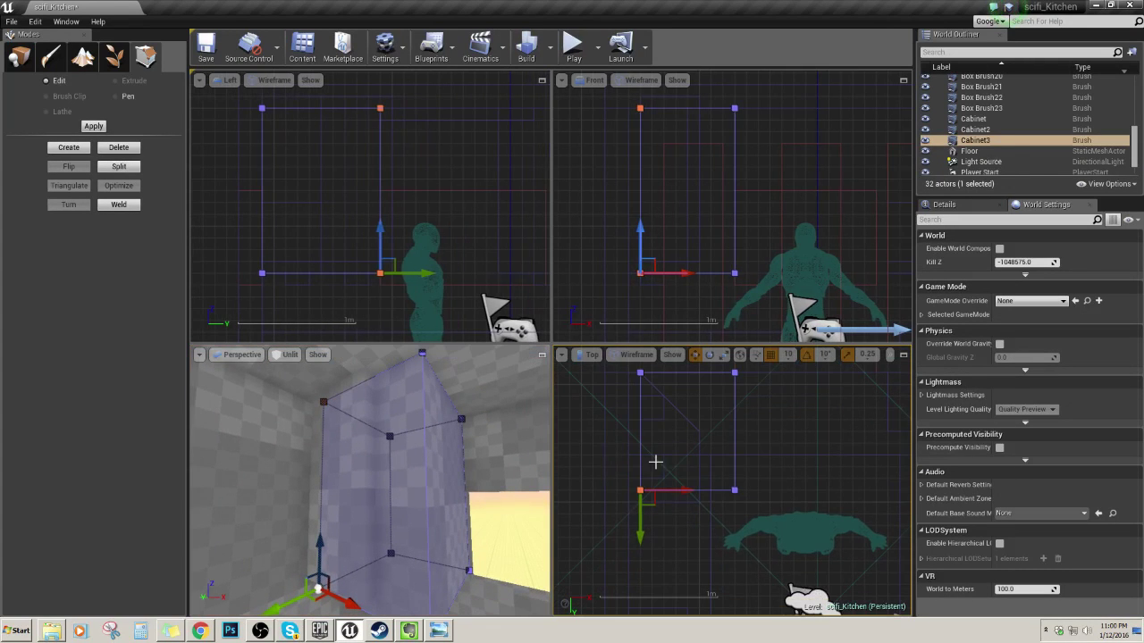
left_click_drag(616, 458, 747, 517)
mouse_move(781, 447)
right_mouse_down()
mouse_move(748, 455)
mouse_move(748, 471)
right_mouse_up()
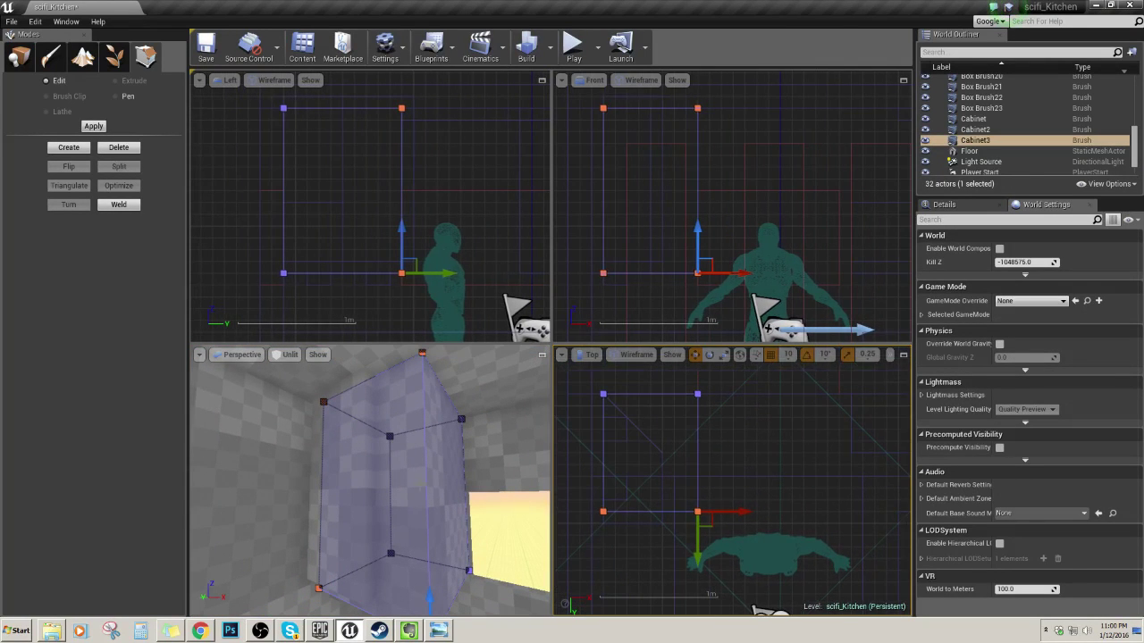
right_click_drag(465, 482, 455, 456)
right_click_drag(340, 417, 339, 444)
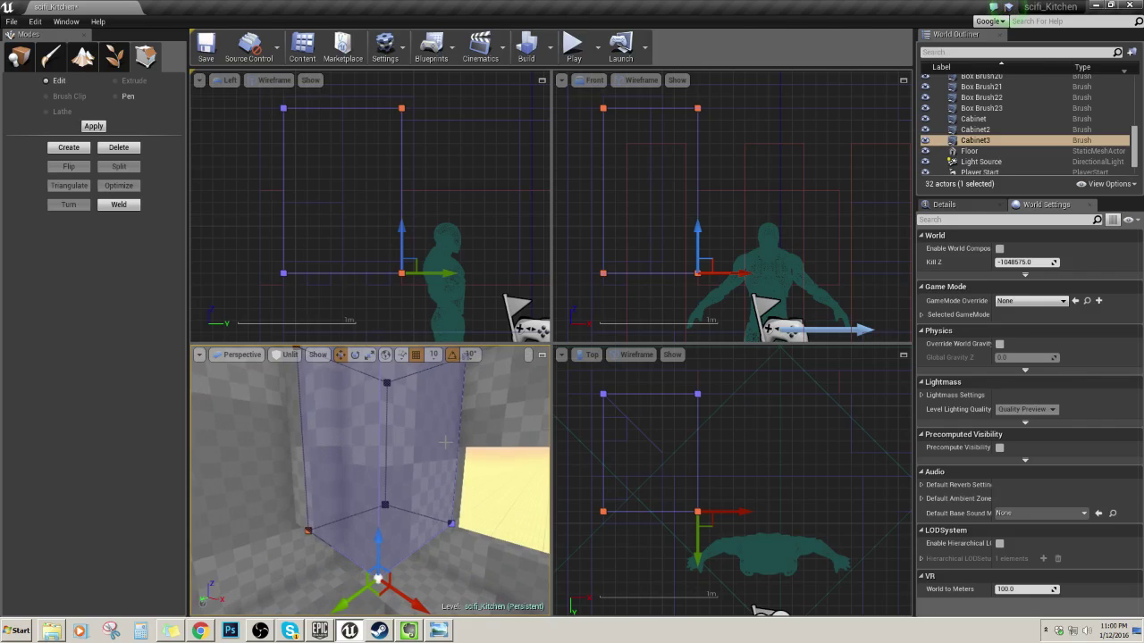
right_click_drag(445, 442, 431, 471)
mouse_move(585, 493)
left_mouse_down()
mouse_move(717, 545)
mouse_move(697, 542)
mouse_move(695, 492)
mouse_move(695, 502)
left_mouse_up()
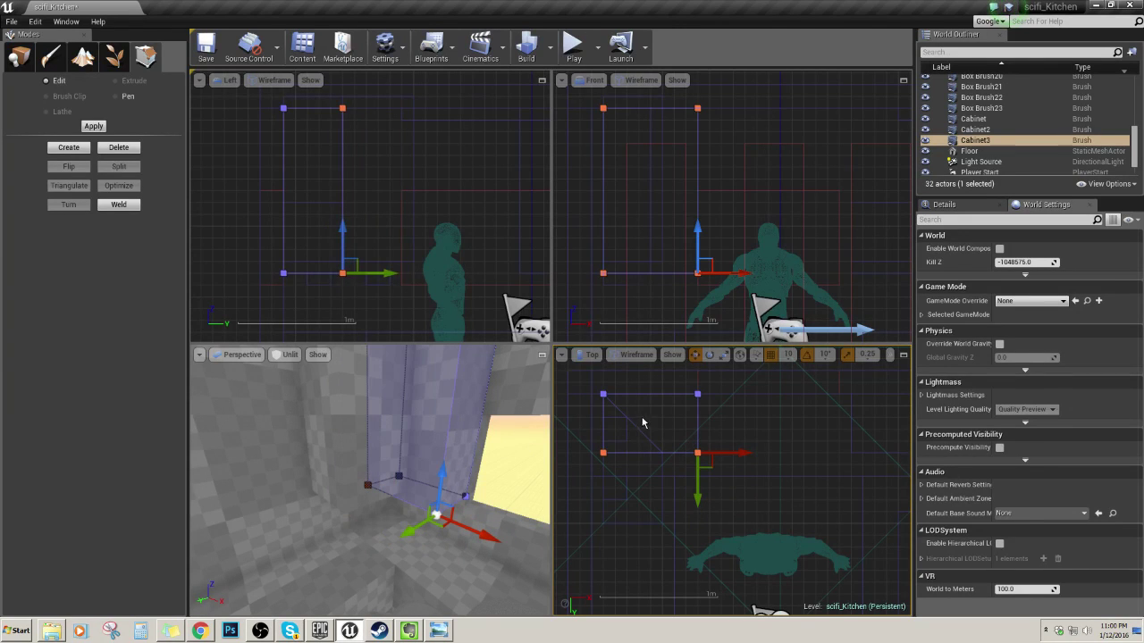
- Shift Cabinet3's front vertices on the Cabinet2 side about 50 units along X to form a diagonal corner face
left_click(604, 453)
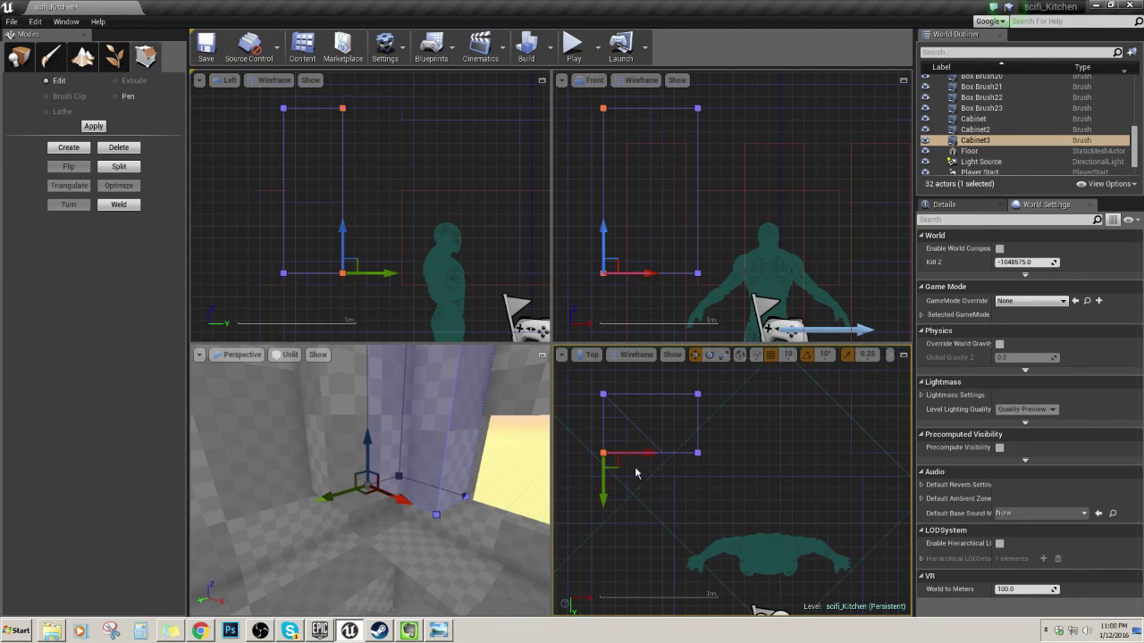
left_click_drag(647, 453, 706, 454)
right_click_drag(459, 424, 384, 474)
left_click(472, 439)
mouse_move(540, 518)
right_mouse_down()
mouse_move(527, 523)
mouse_move(528, 511)
right_mouse_up()
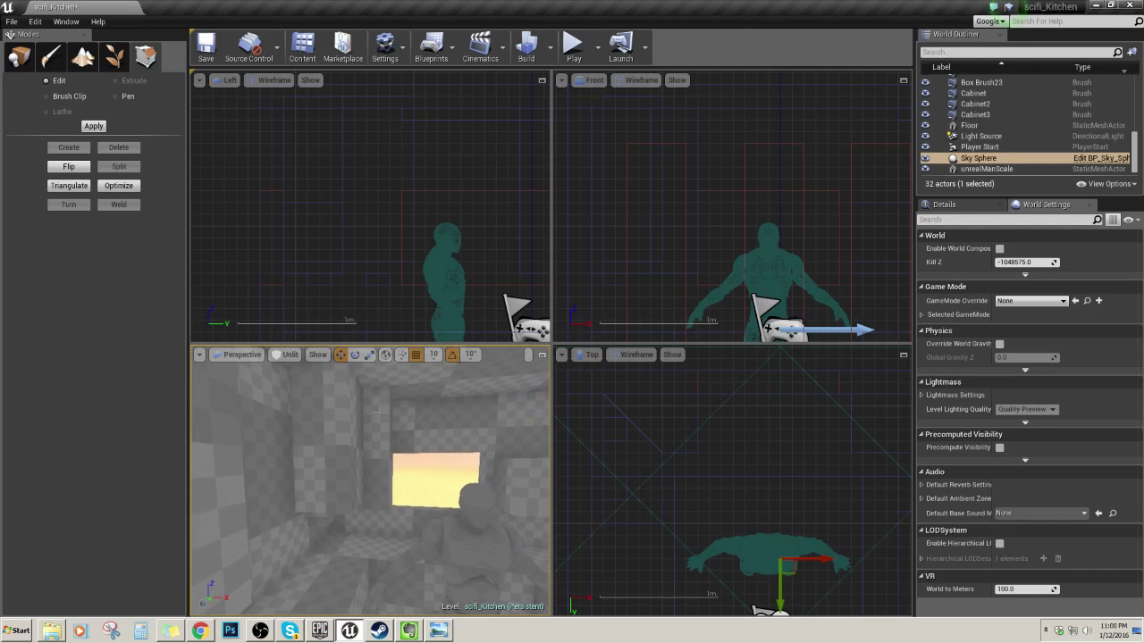
left_click(372, 455)
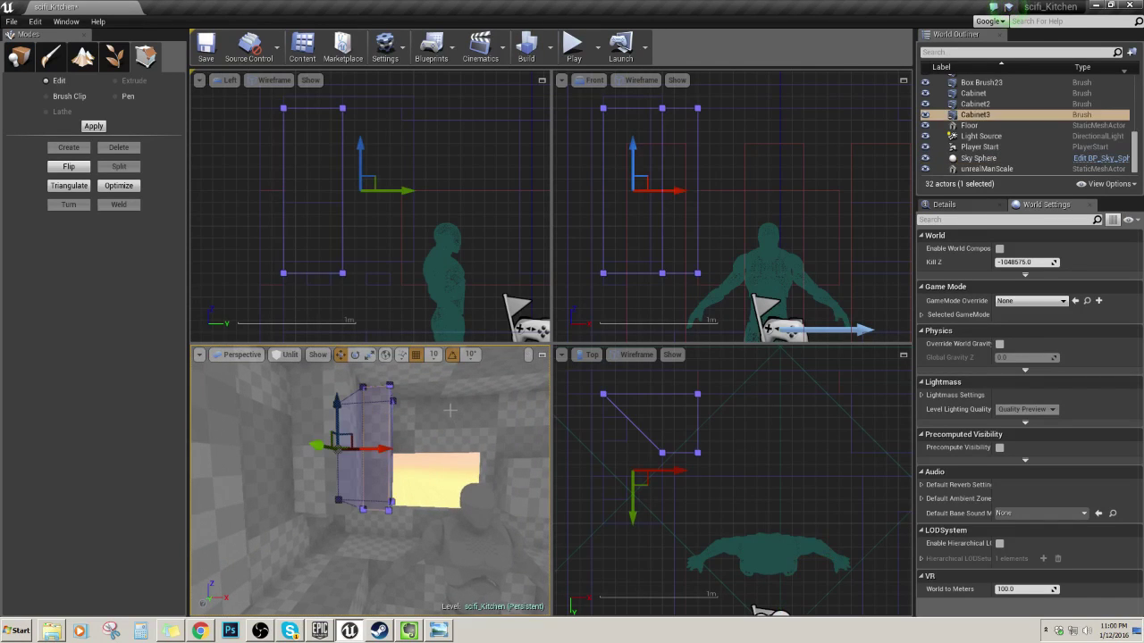
- Lower Cabinet2 by 10 units so it lines up with the height of Cabinet3
mouse_move(449, 411)
right_mouse_down()
mouse_move(410, 479)
mouse_move(381, 443)
mouse_move(418, 475)
mouse_move(365, 468)
mouse_move(424, 460)
right_mouse_up()
left_click(410, 480)
left_click(380, 443)
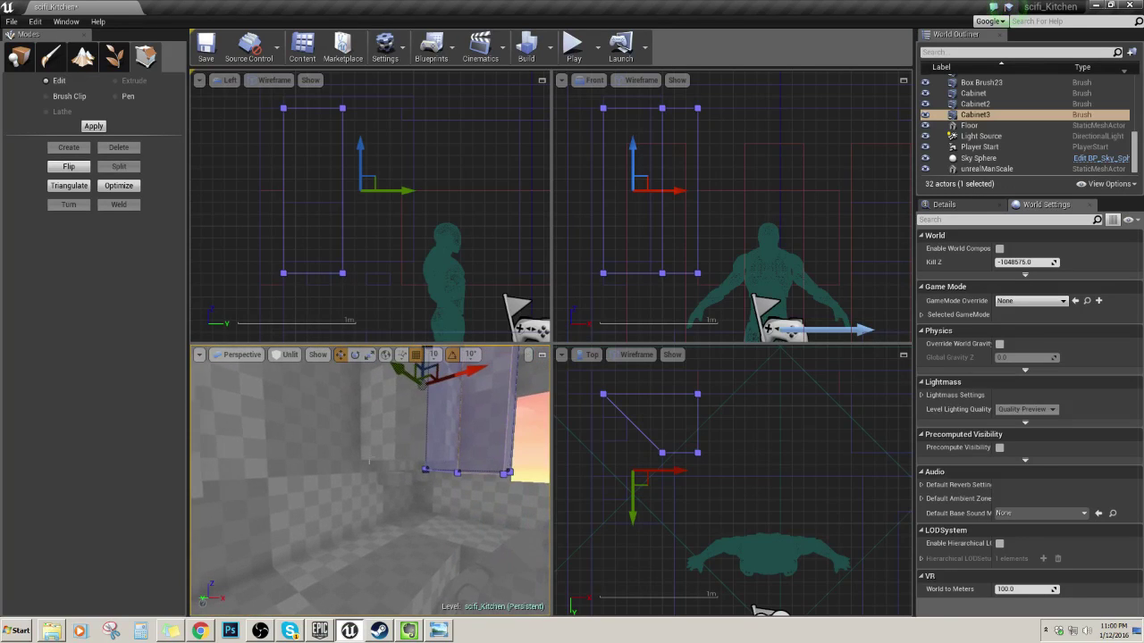
left_click(454, 451)
left_click(407, 451)
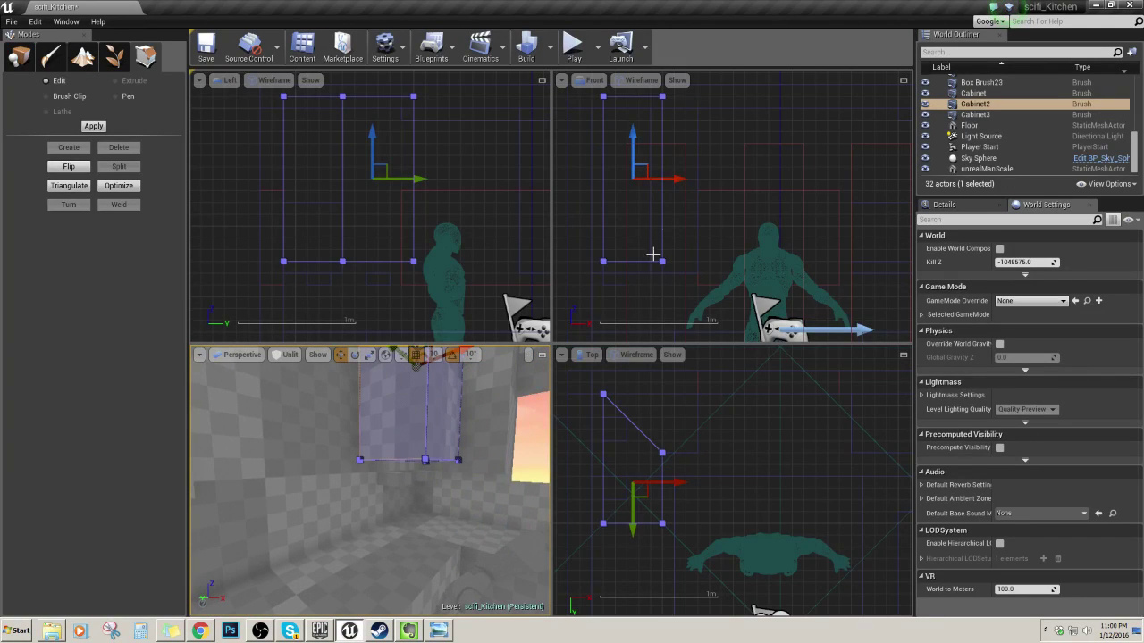
left_click_drag(637, 134, 636, 145)
mouse_move(424, 460)
right_mouse_down()
mouse_move(469, 452)
mouse_move(478, 429)
right_mouse_up()
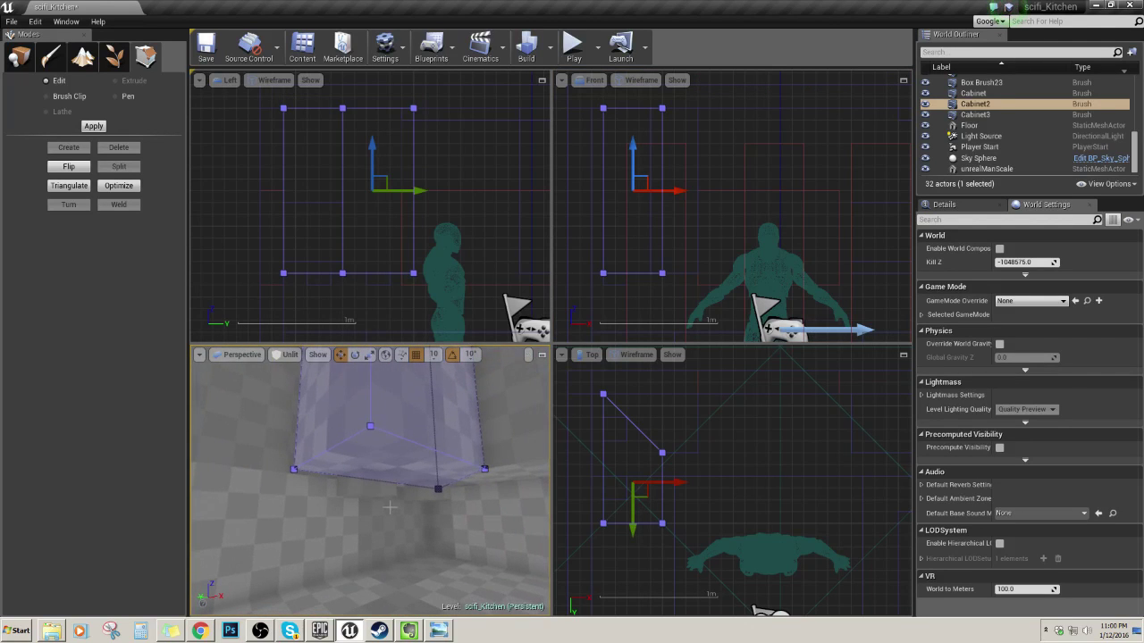
- Duplicate Box Brush23 beneath the corner cabinets and place the copy about 40 units along X from the original
left_click(386, 497)
left_click(429, 490)
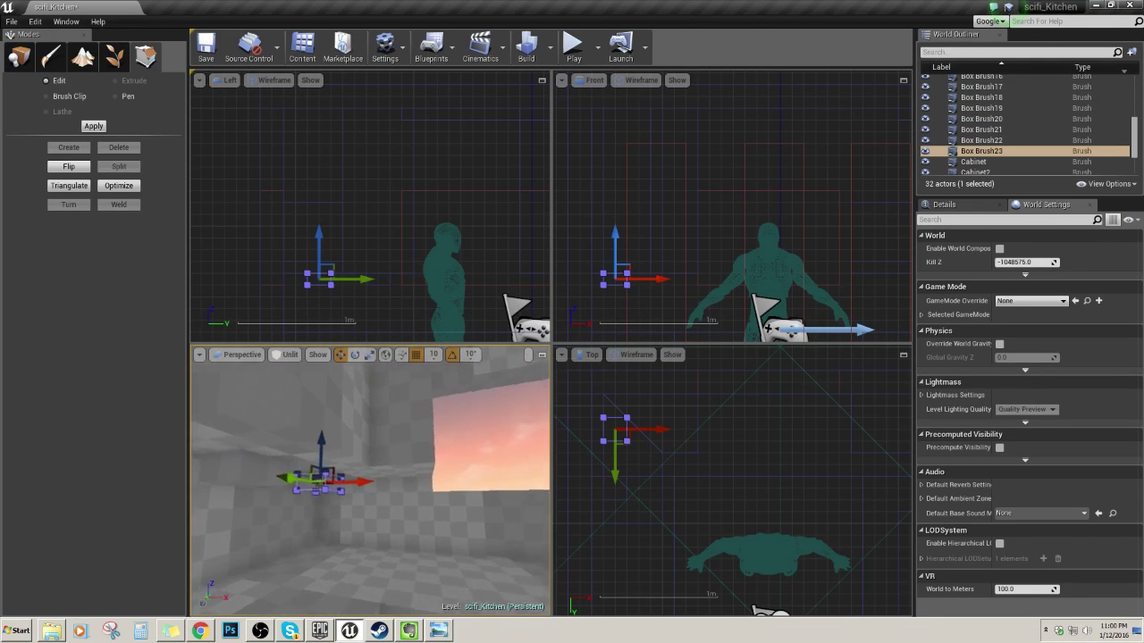
key("w")
mouse_move(370, 481)
right_mouse_down()
mouse_move(330, 487)
mouse_move(402, 492)
right_mouse_up()
key("ctrl+w")
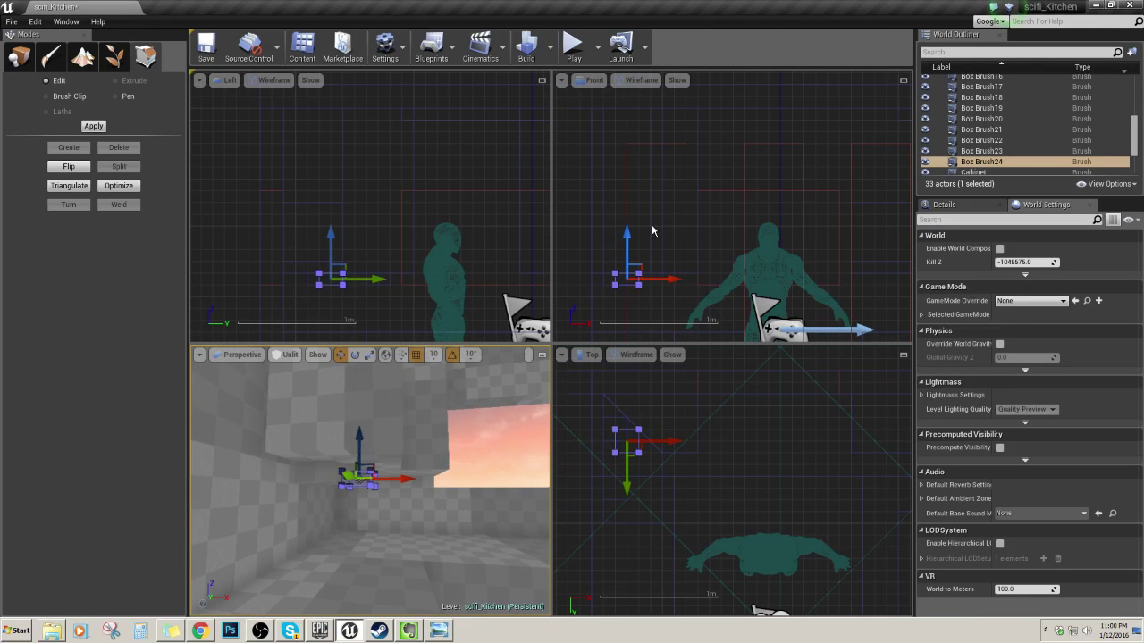
right_click_drag(652, 230, 653, 249)
right_click_drag(673, 434, 702, 460)
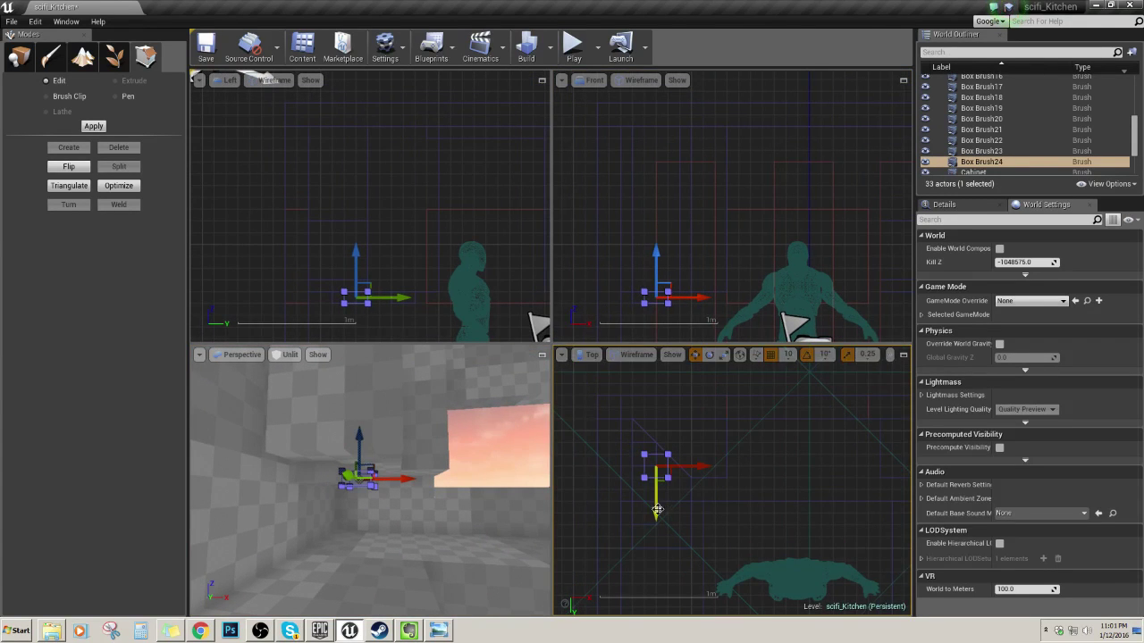
left_click_drag(657, 509, 658, 495)
mouse_move(699, 454)
left_mouse_down()
mouse_move(747, 458)
mouse_move(735, 457)
left_mouse_up()
key("w")
mouse_move(420, 482)
right_mouse_down()
mouse_move(425, 497)
mouse_move(491, 520)
mouse_move(429, 501)
mouse_move(411, 528)
mouse_move(452, 513)
mouse_move(393, 505)
right_mouse_up()
key("d")
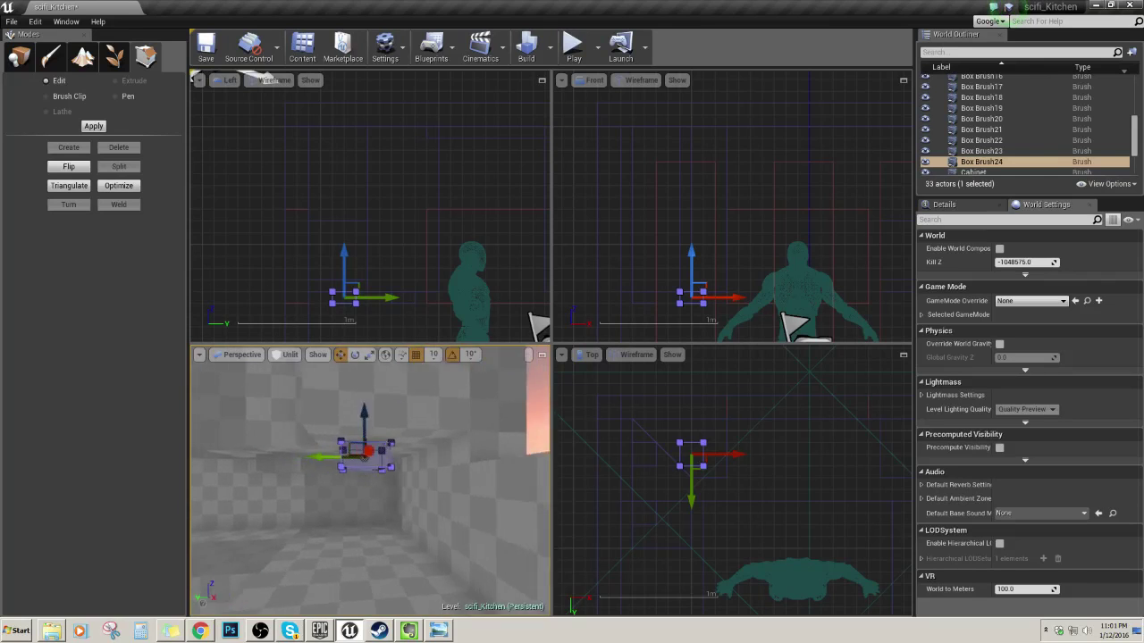
- Move Cabinet2 about 10 units along negative X, toward the wall
right_click_drag(313, 489, 291, 489)
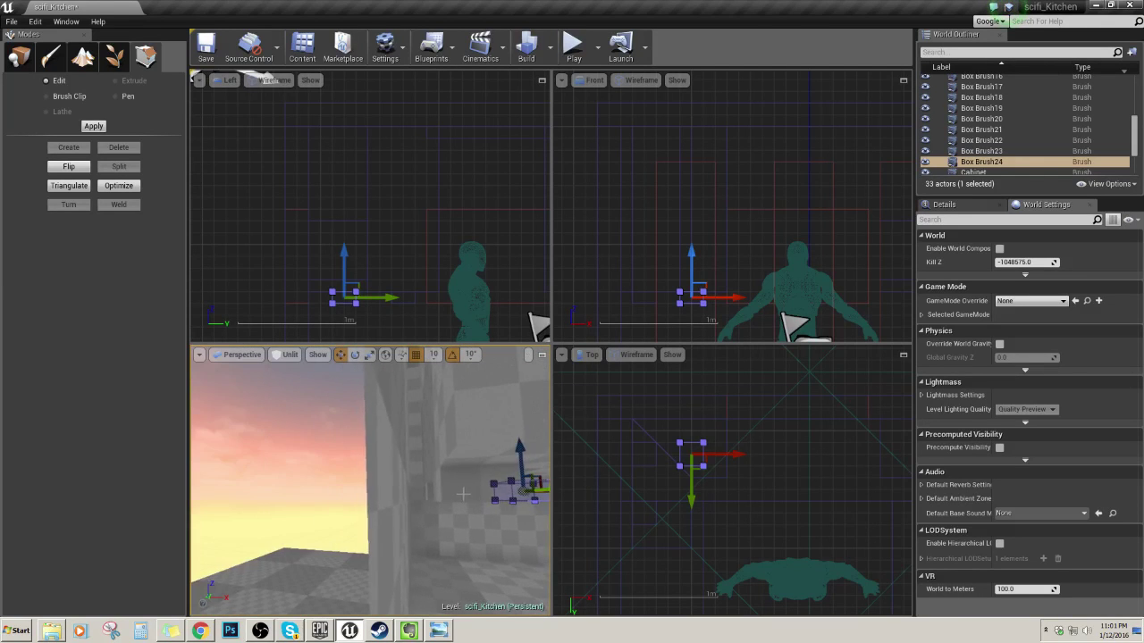
left_click(456, 491)
mouse_move(448, 490)
right_mouse_down()
mouse_move(519, 488)
mouse_move(522, 403)
right_mouse_up()
left_click(448, 490)
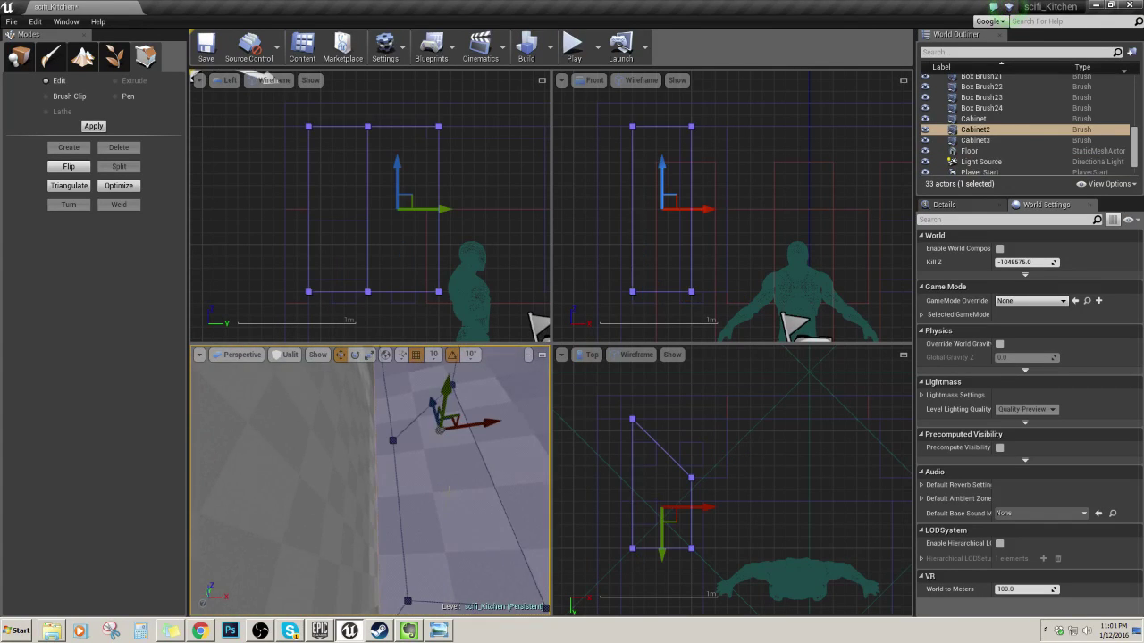
left_click_drag(706, 507, 694, 508)
- Shift both vertex pairs of Cabinet3's diagonal edge about 10 units along negative X to match Cabinet2, and clear the selection
left_click(661, 443)
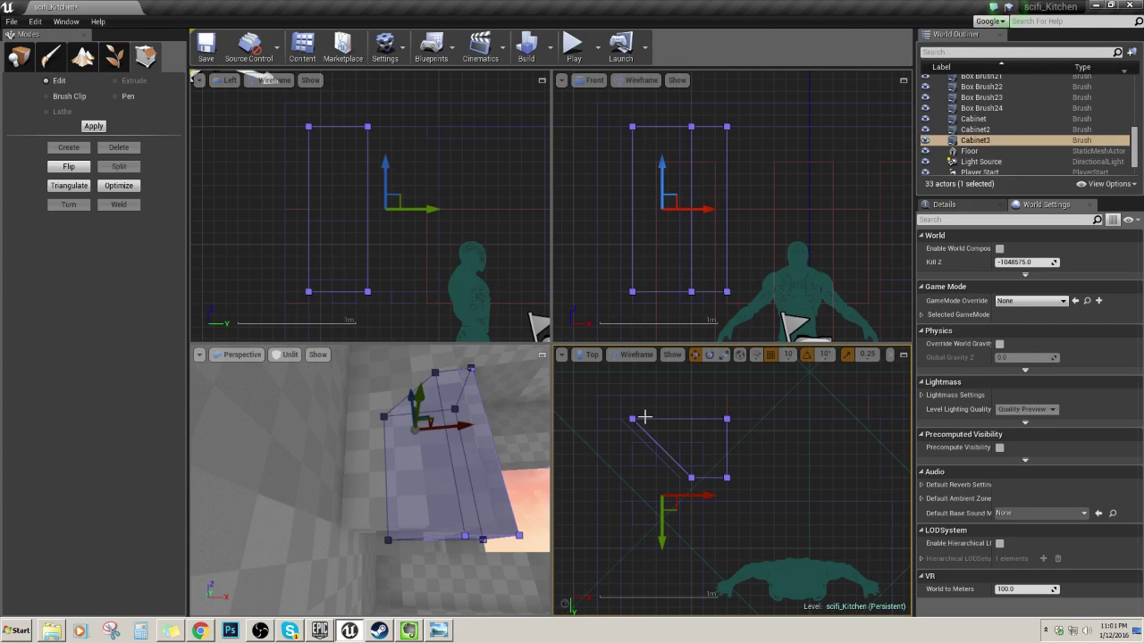
left_click(631, 419)
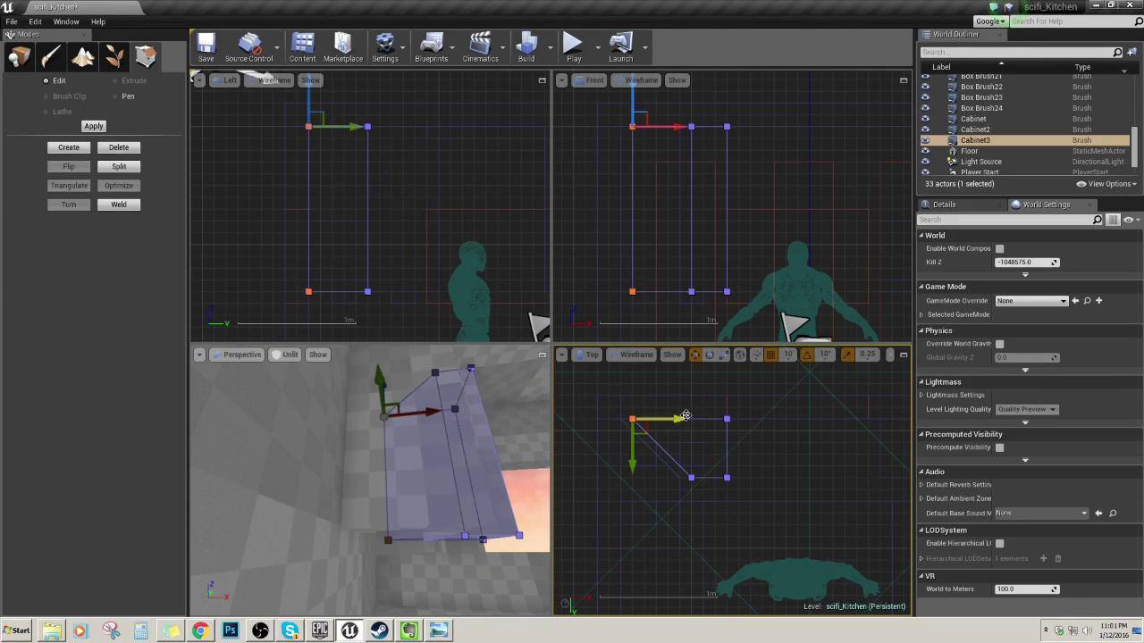
left_click_drag(672, 419, 661, 419)
left_click(692, 478)
left_click_drag(743, 479, 730, 480)
right_click_drag(487, 491, 513, 497)
mouse_move(451, 477)
right_mouse_down()
mouse_move(443, 506)
mouse_move(330, 497)
mouse_move(379, 514)
mouse_move(407, 492)
right_mouse_up()
key("Escape")
key("Escape")
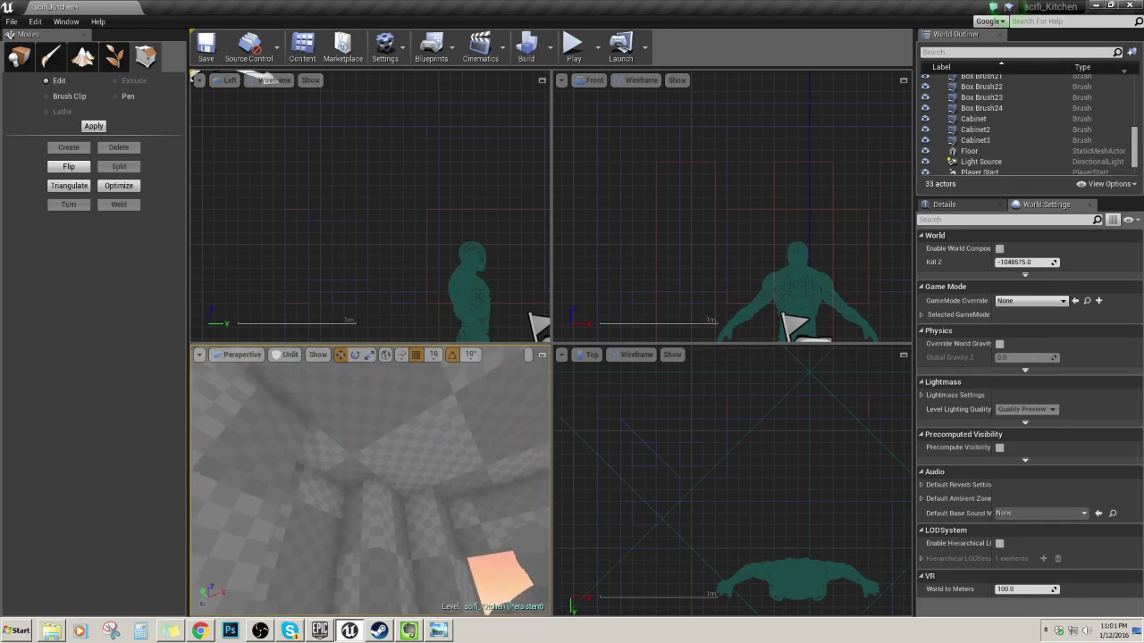
- Duplicate Cabinet2 and slide the copy along the wall to about 80 units from the original along Y
left_click(447, 431)
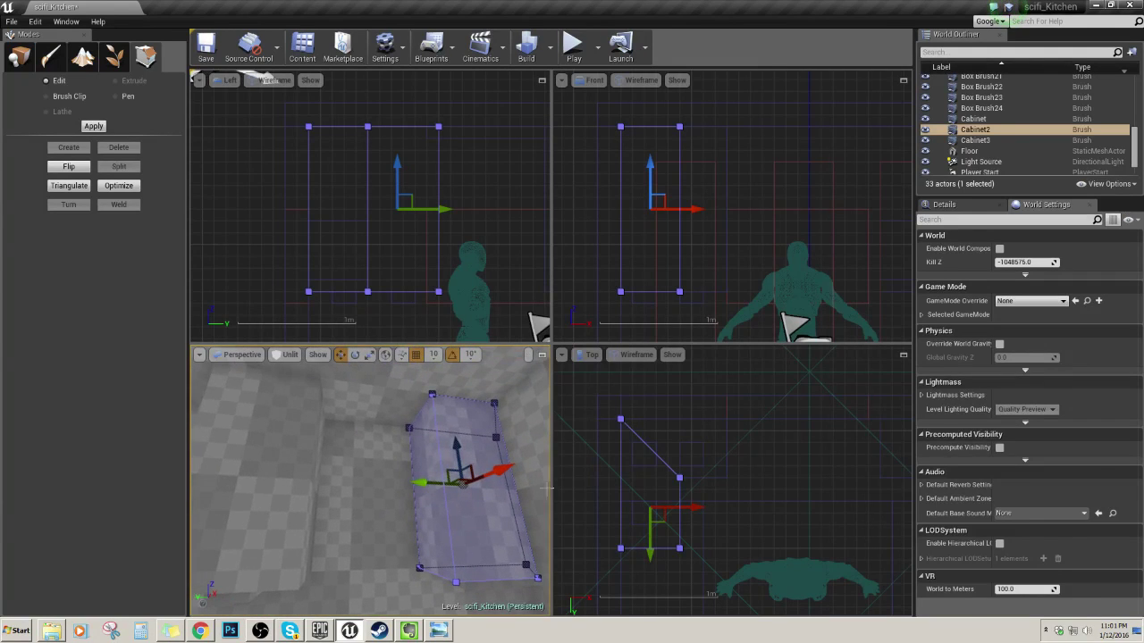
right_click_drag(753, 514, 753, 495)
left_click(993, 141)
left_click(993, 132)
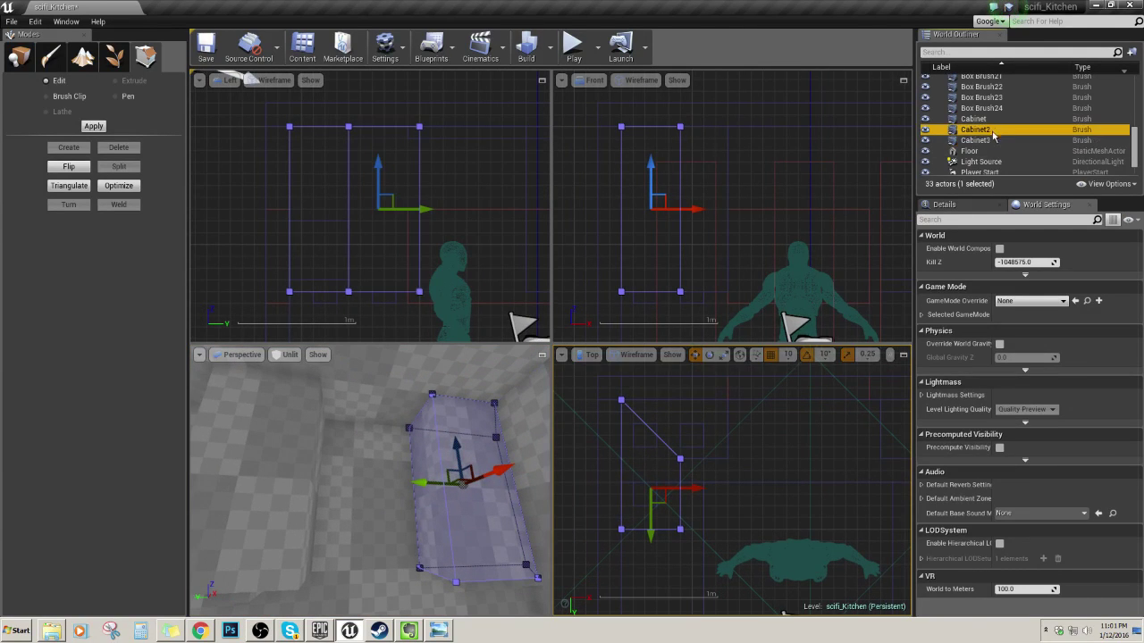
key("ctrl+w")
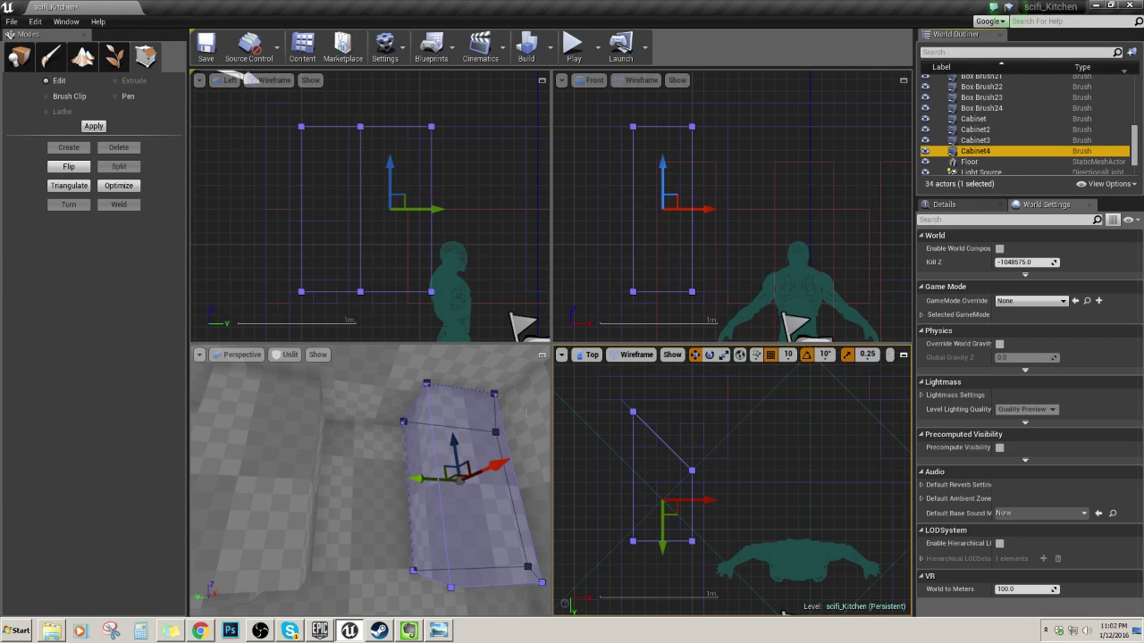
right_click_drag(483, 420, 536, 431)
mouse_move(439, 480)
right_mouse_down()
mouse_move(393, 474)
mouse_move(440, 480)
right_mouse_up()
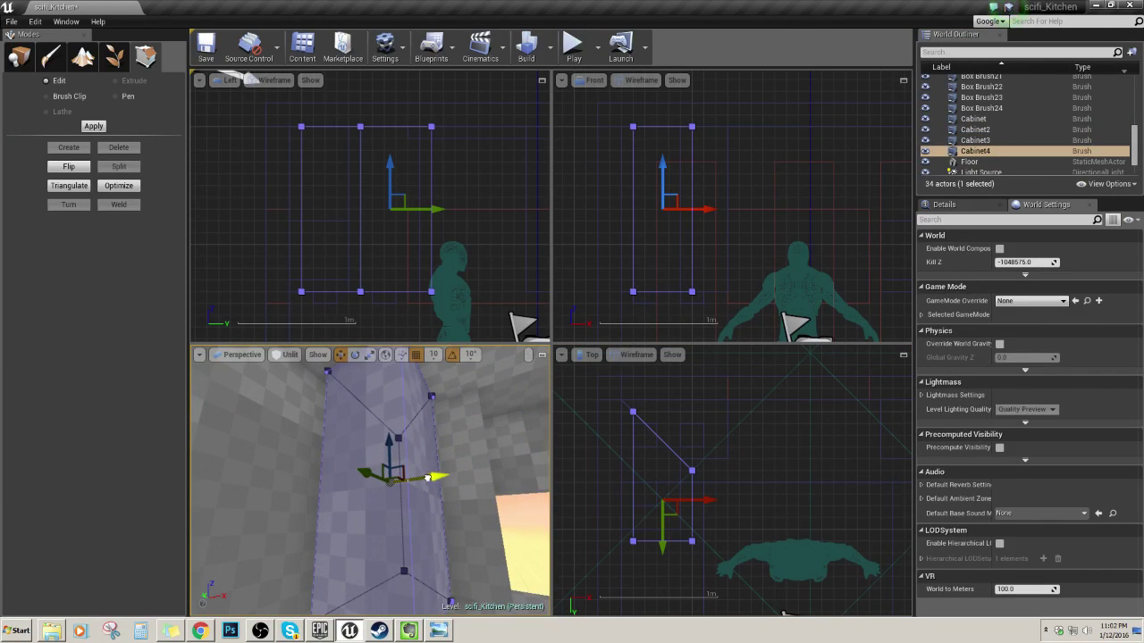
left_click_drag(427, 478, 412, 479)
right_click_drag(362, 481, 306, 484)
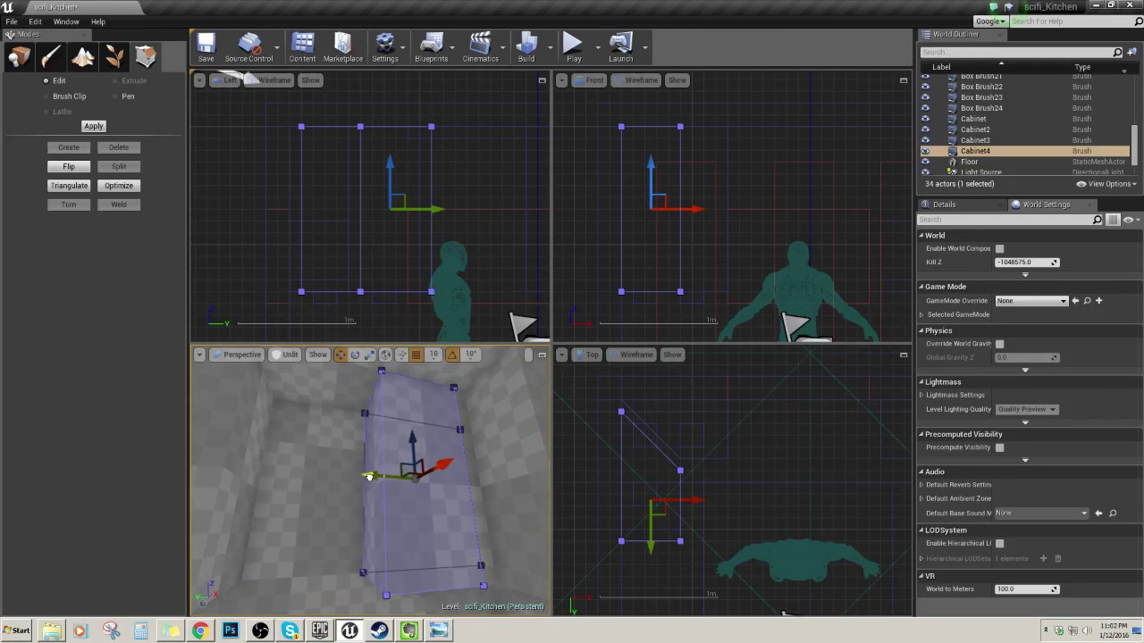
left_click_drag(369, 476, 207, 492)
right_click_drag(207, 492, 419, 467)
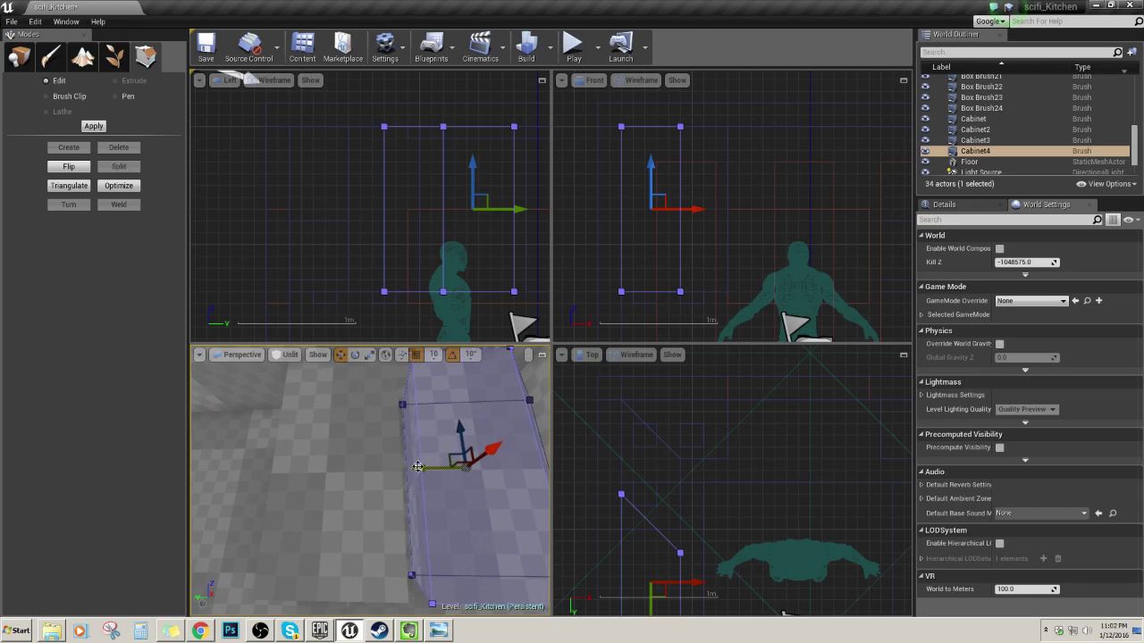
- Square off Cabinet4's slanted side by moving its pointed corner vertices about 50 units along Y
key("f")
right_click_drag(521, 182, 508, 232)
scroll(656, 257, "down", 3)
right_click_drag(657, 257, 642, 207)
right_click_drag(722, 525, 747, 510)
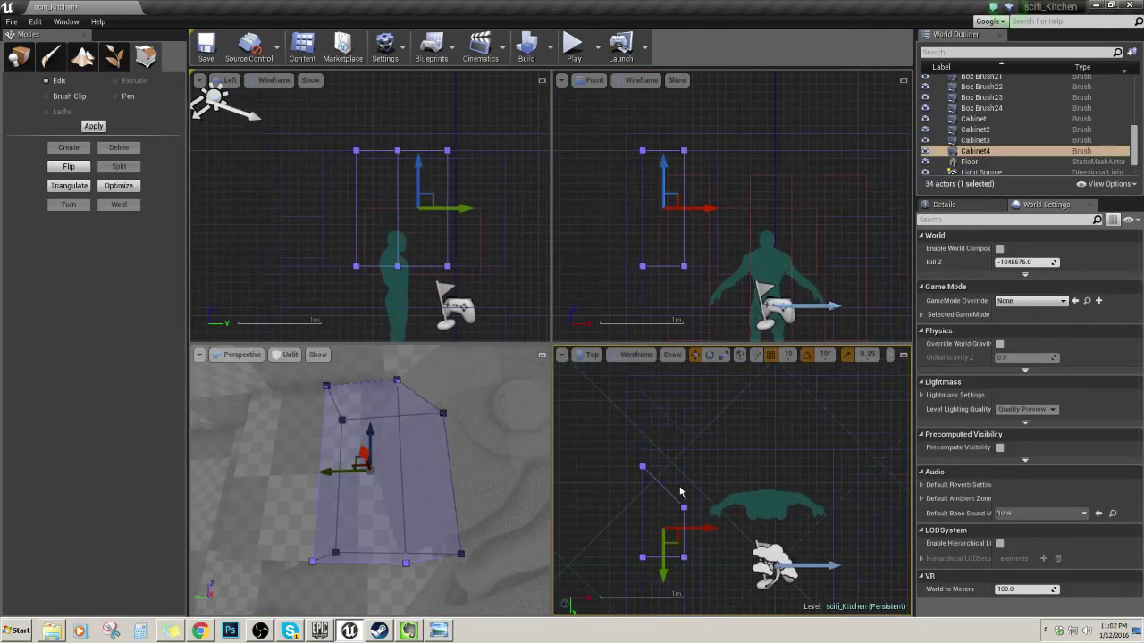
right_click_drag(671, 482, 693, 451)
left_click(662, 434)
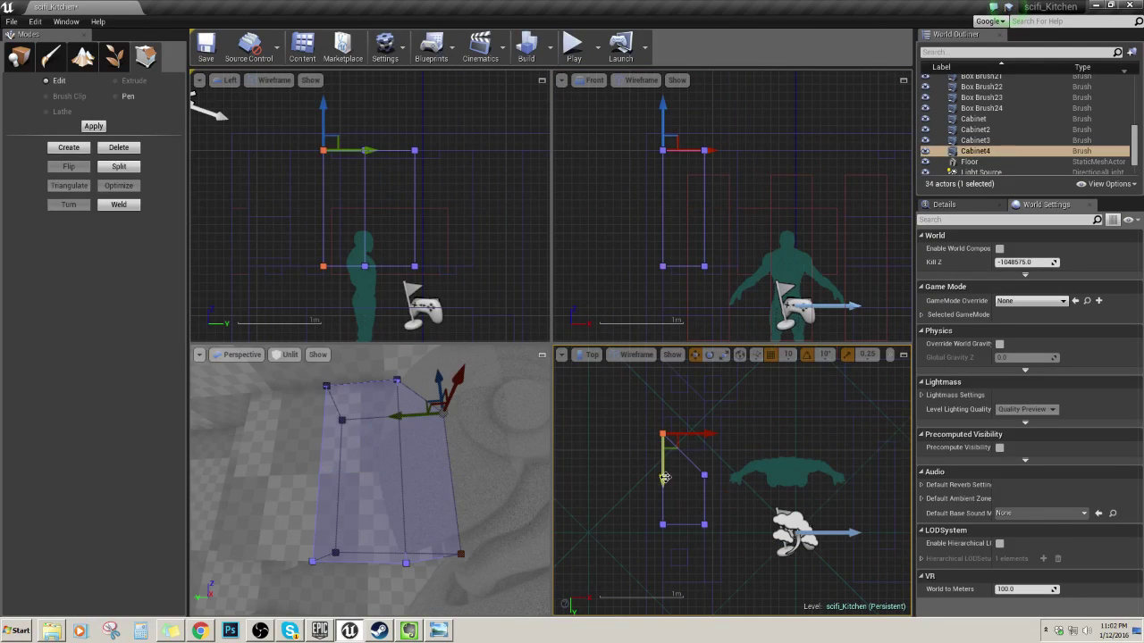
left_click_drag(664, 477, 664, 519)
right_click_drag(471, 497, 497, 572)
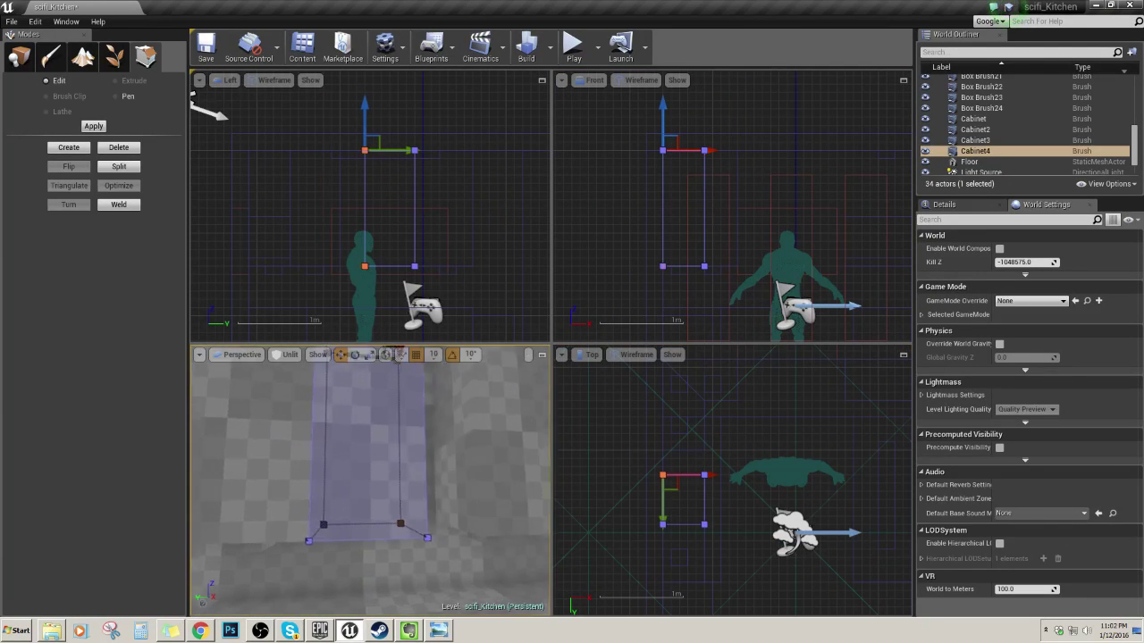
right_click_drag(398, 447, 455, 447)
- Extend Cabinet4's side facing Cabinet2 about 30 units along Y until the two cabinets meet
mouse_move(644, 463)
left_mouse_down("ctrl+alt")
mouse_move(725, 487)
mouse_move(700, 498)
left_mouse_up("ctrl+alt")
left_click_drag(647, 446, 709, 486)
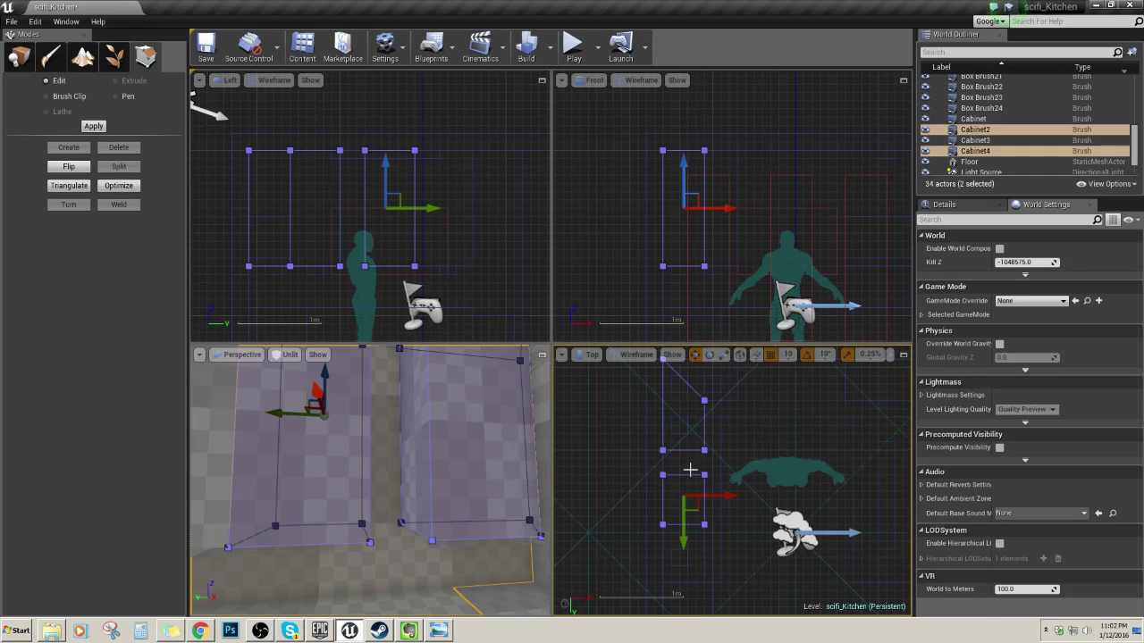
left_click(690, 470)
left_click(692, 476)
mouse_move(622, 464)
left_mouse_down()
mouse_move(718, 488)
mouse_move(704, 490)
left_mouse_up()
- Raise Cabinet4's bottom vertices about 50 units to shorten the cabinet, and clear the vertex selection
right_click_drag(478, 457, 514, 457)
mouse_move(667, 216)
right_mouse_down()
mouse_move(625, 198)
mouse_move(657, 225)
right_mouse_up()
left_click_drag(693, 240, 693, 197)
mouse_move(524, 451)
right_mouse_down()
mouse_move(502, 482)
mouse_move(474, 490)
mouse_move(540, 466)
right_mouse_up()
key("Escape")
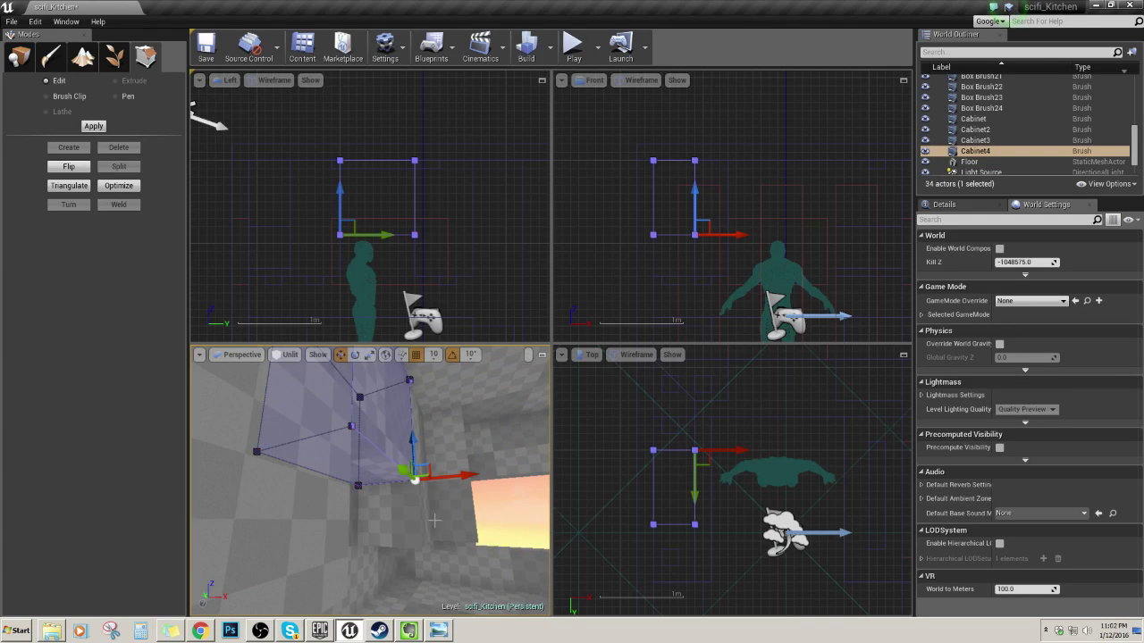
- Select the shortened wall cabinet Cabinet4 and duplicate it
right_click_drag(431, 520, 380, 519)
key("Escape")
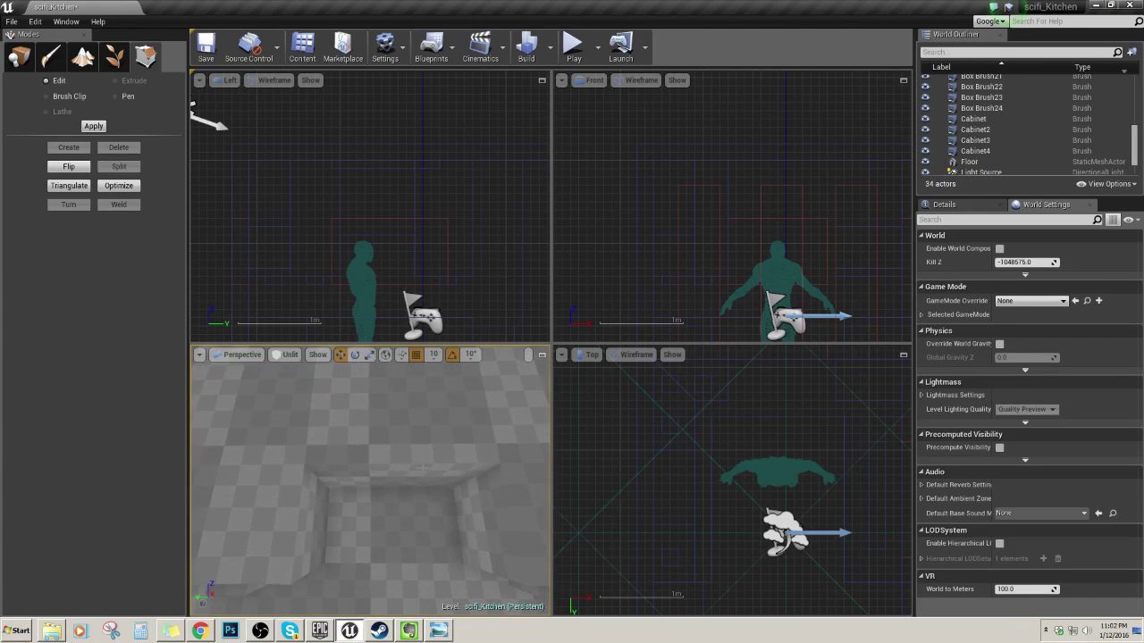
left_click(384, 433)
right_click_drag(384, 433, 348, 413)
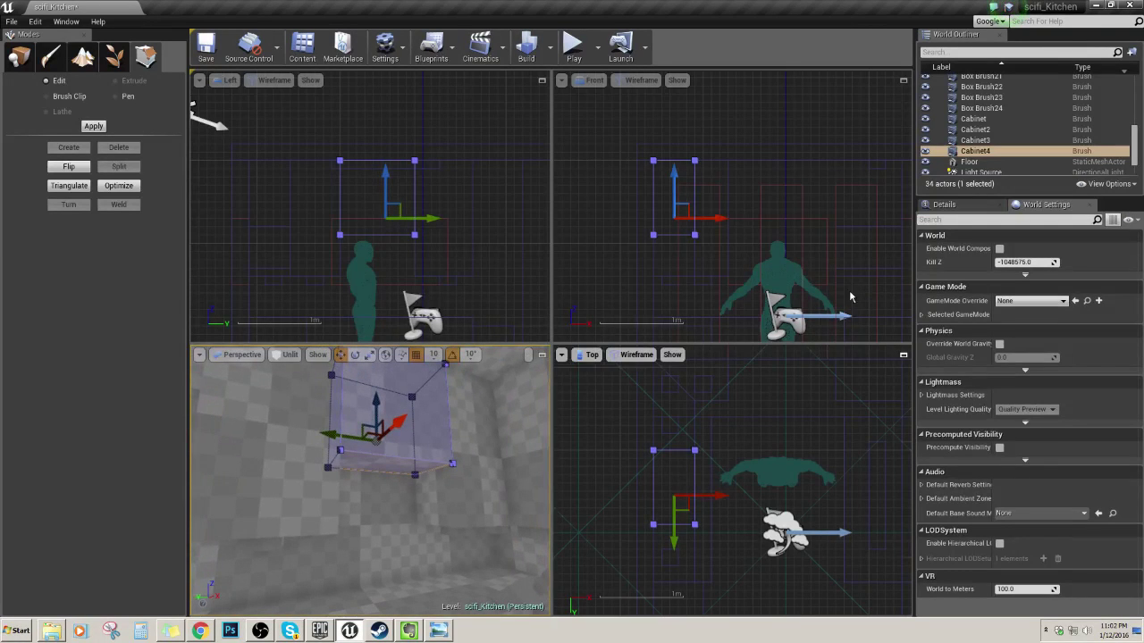
left_click_drag(673, 188, 673, 213, "shift")
key("ctrl+z")
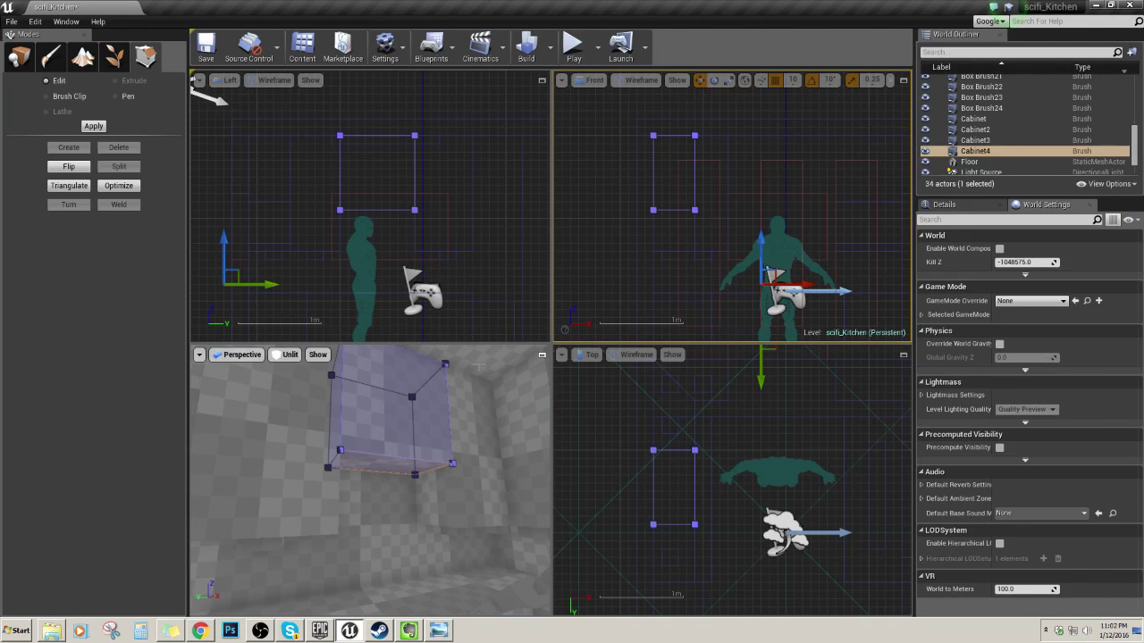
right_click_drag(474, 366, 478, 340)
right_click_drag(474, 418, 475, 411)
key("ctrl+w")
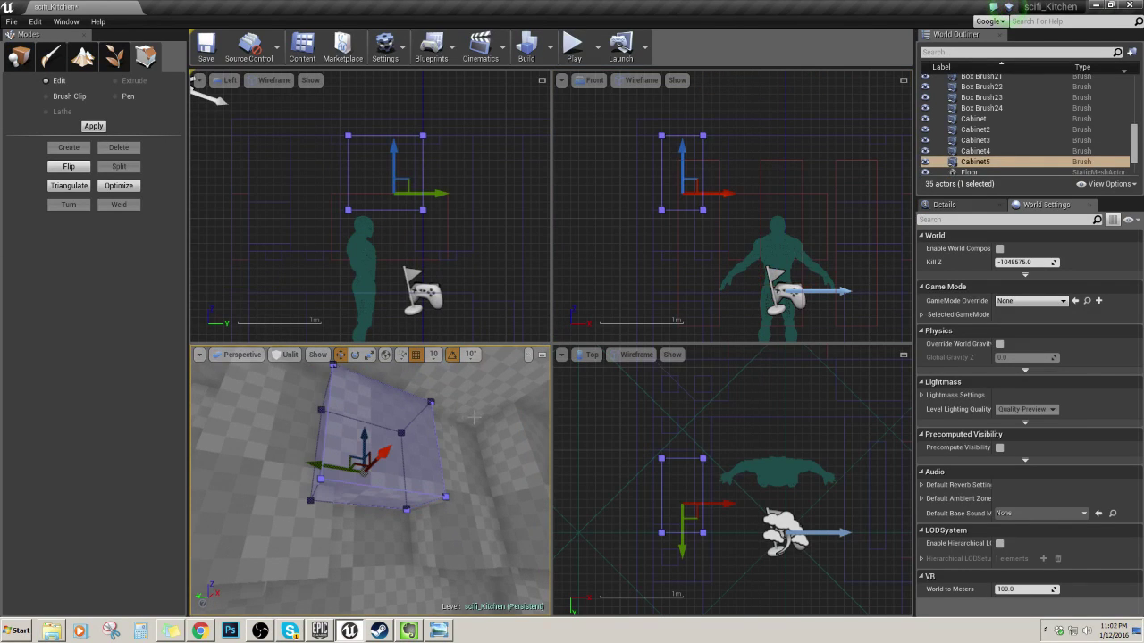
- Line the copy up with Cabinet4 by moving it back 10 units along both X and Y
left_click_drag(715, 504, 706, 504)
key("w")
key("a")
right_click_drag(358, 420, 414, 440)
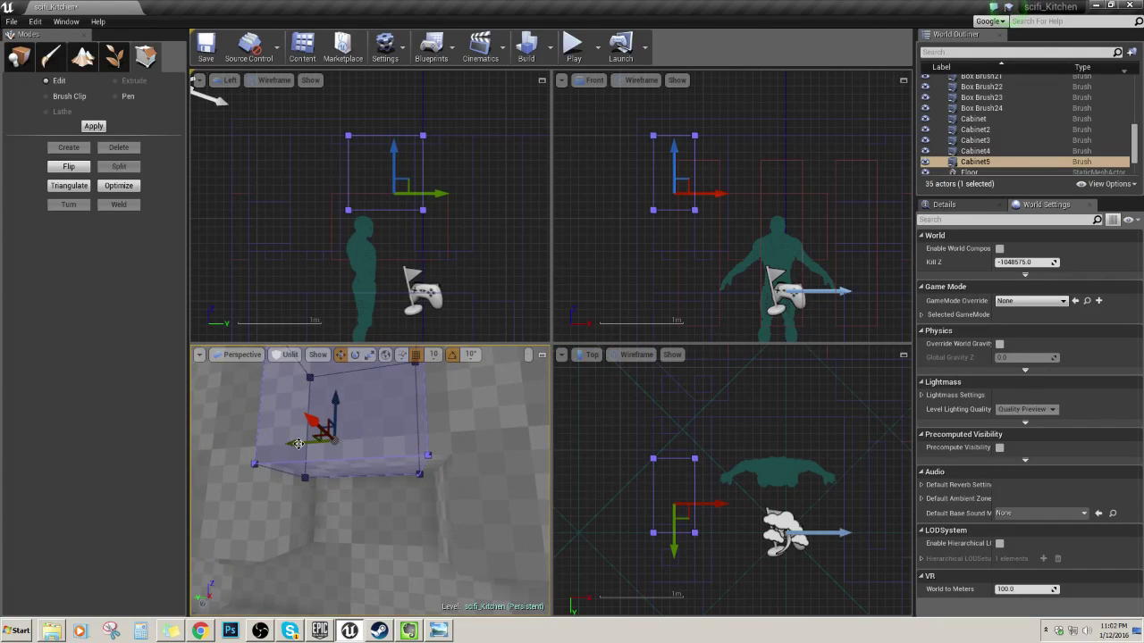
left_click_drag(304, 446, 314, 445)
key("a")
right_click_drag(313, 445, 384, 433)
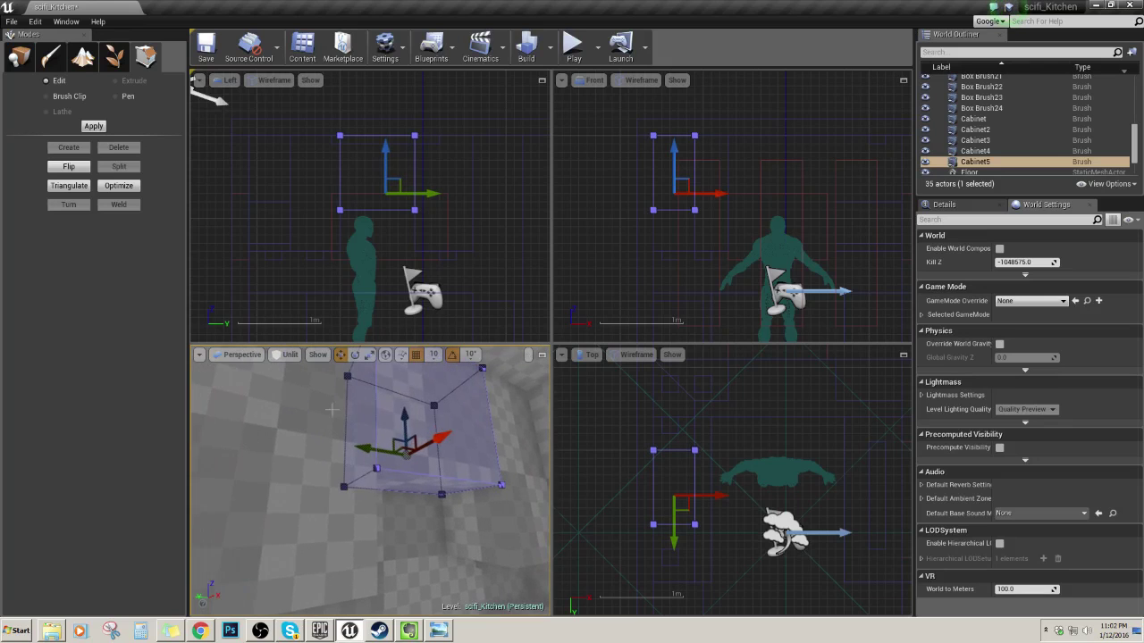
- Lower the Cabinet4 copy about 20 units along Z so it extends below the original
left_click_drag(406, 415, 409, 444)
key("d")
mouse_move(408, 444)
right_mouse_down()
mouse_move(384, 465)
mouse_move(408, 468)
mouse_move(370, 458)
right_mouse_up()
key("s")
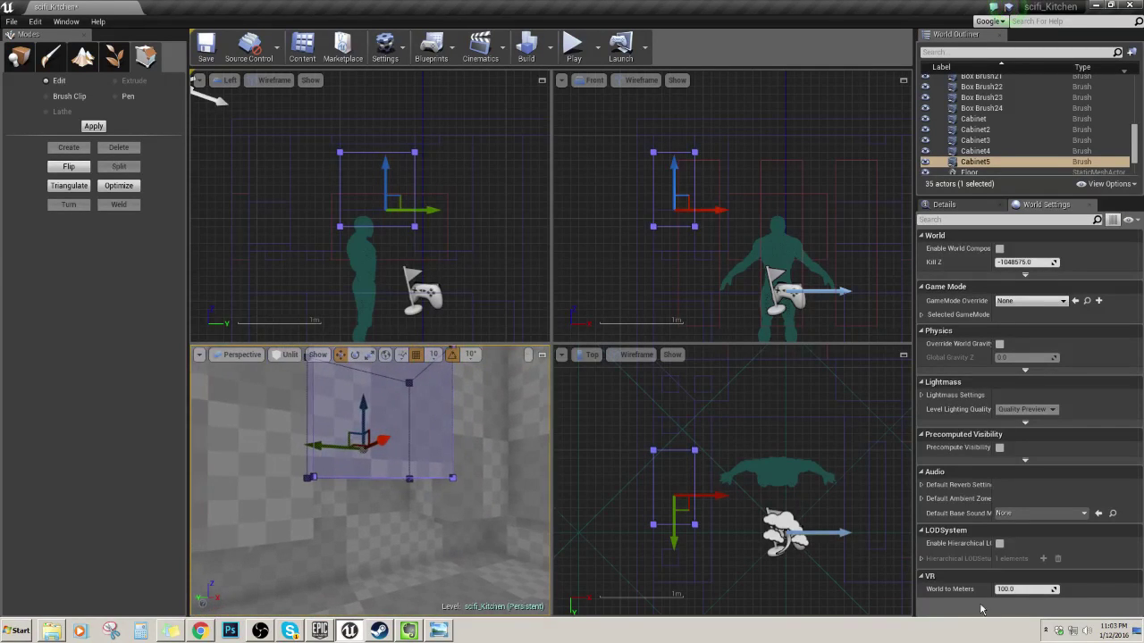
- Lower Cabinet5's top vertices about 70 units to leave a slab about 20 units tall directly under Cabinet4
right_click_drag(715, 233, 711, 273)
mouse_move(624, 207)
left_mouse_down()
mouse_move(668, 159)
mouse_move(696, 158)
mouse_move(688, 212)
left_mouse_up()
mouse_move(483, 402)
right_mouse_down()
mouse_move(518, 378)
mouse_move(487, 386)
right_mouse_up()
right_click_drag(453, 221, 455, 207)
left_click_drag(409, 186, 452, 286)
right_click_drag(474, 266, 473, 225)
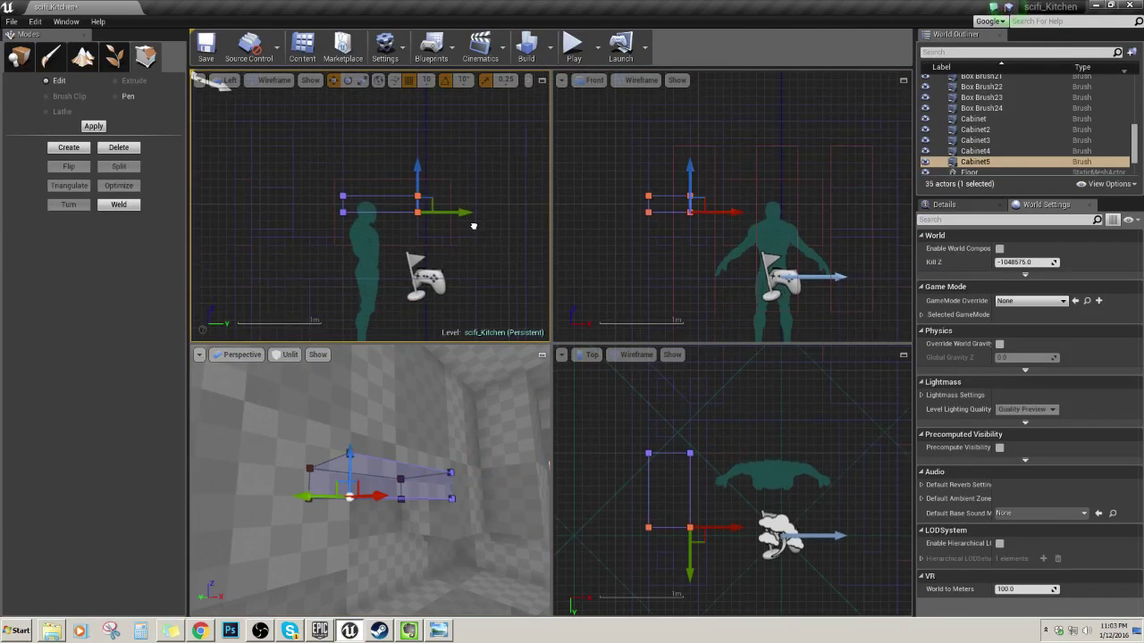
- Extend Cabinet5's room-facing side about 10 units along X beyond the cabinet above it
right_click_drag(697, 455, 701, 401)
left_click_drag(679, 378, 734, 487)
right_click_drag(753, 414, 725, 444)
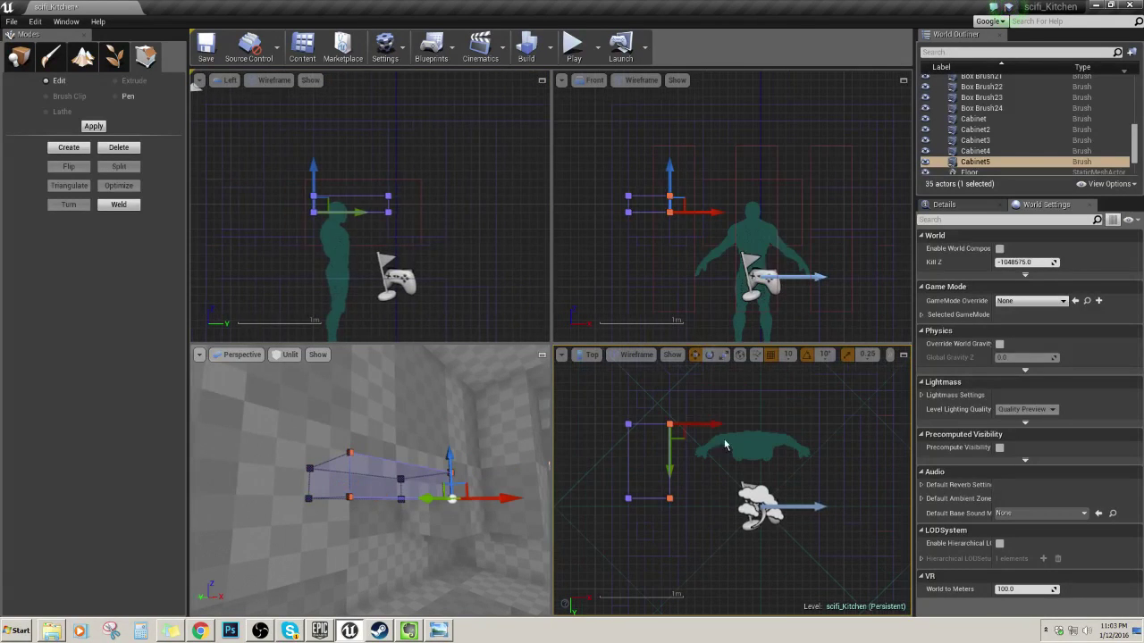
left_click_drag(711, 424, 720, 424)
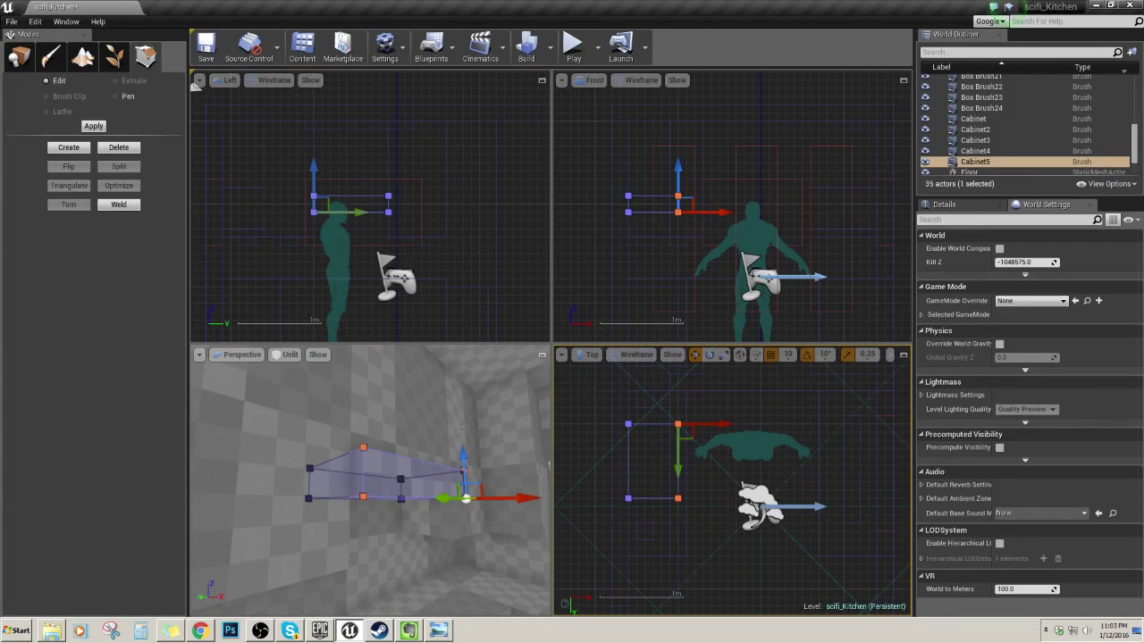
- Examine the cabinet with its new slab and the surrounding room from several angles
right_click_drag(410, 400, 465, 394)
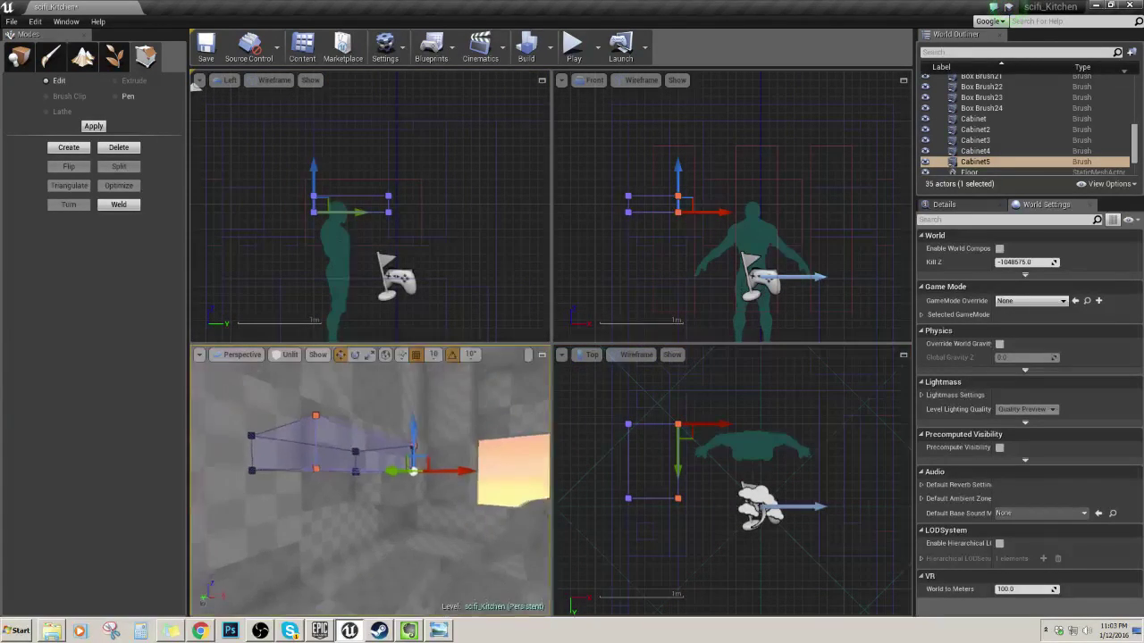
left_click(359, 416)
right_click_drag(359, 417, 339, 383)
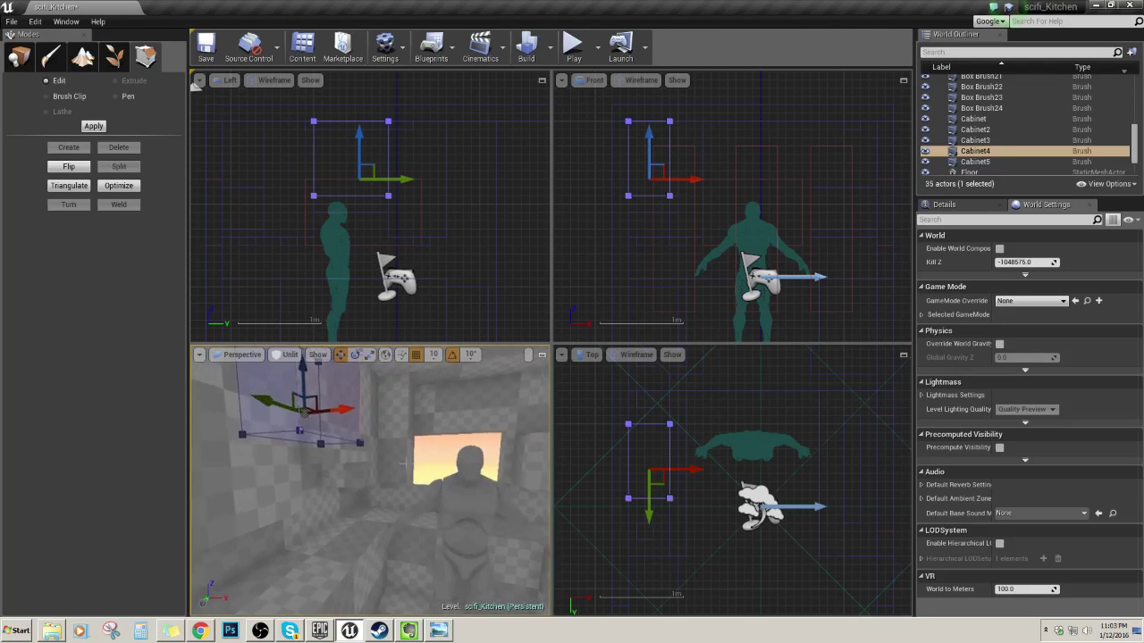
key("Escape")
right_click_drag(401, 433, 427, 482)
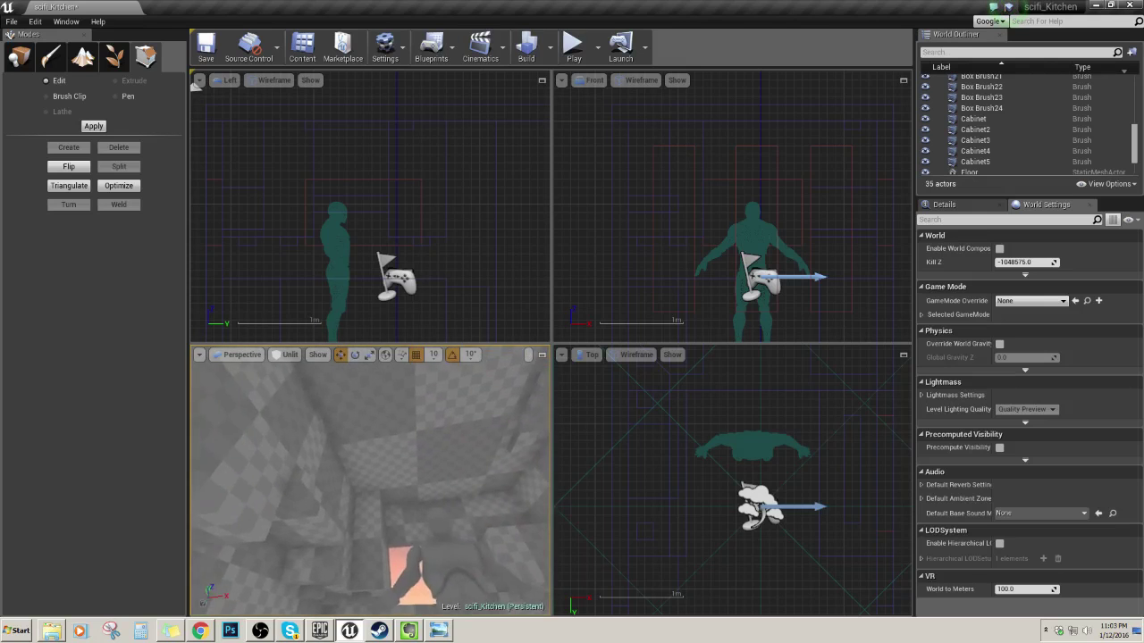
left_click(480, 407)
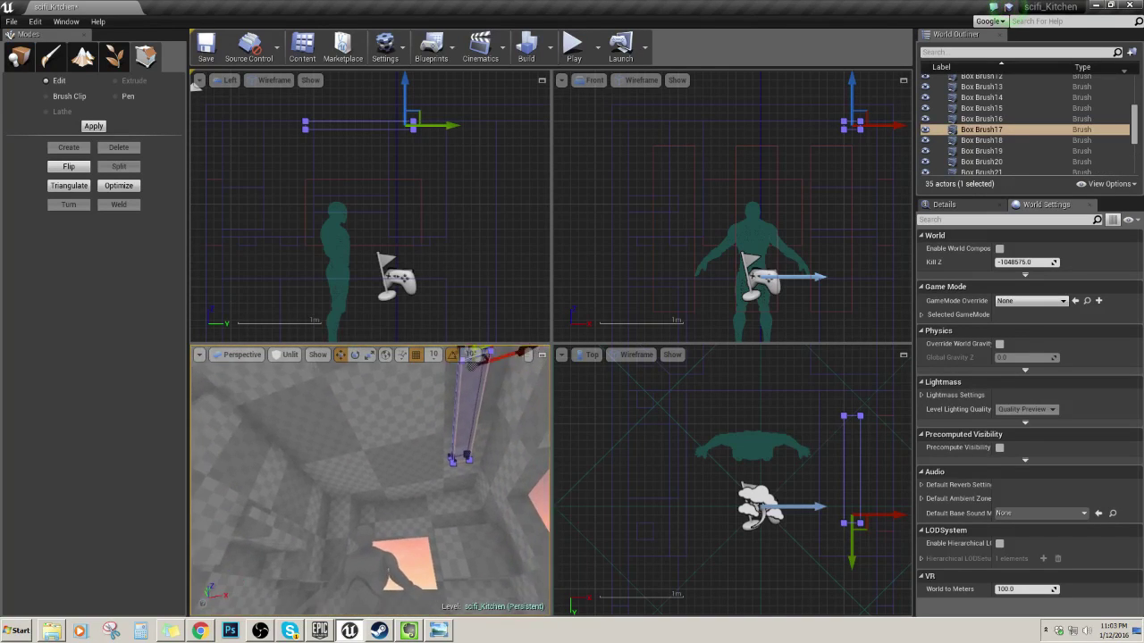
right_click_drag(451, 444, 457, 437)
key("Escape")
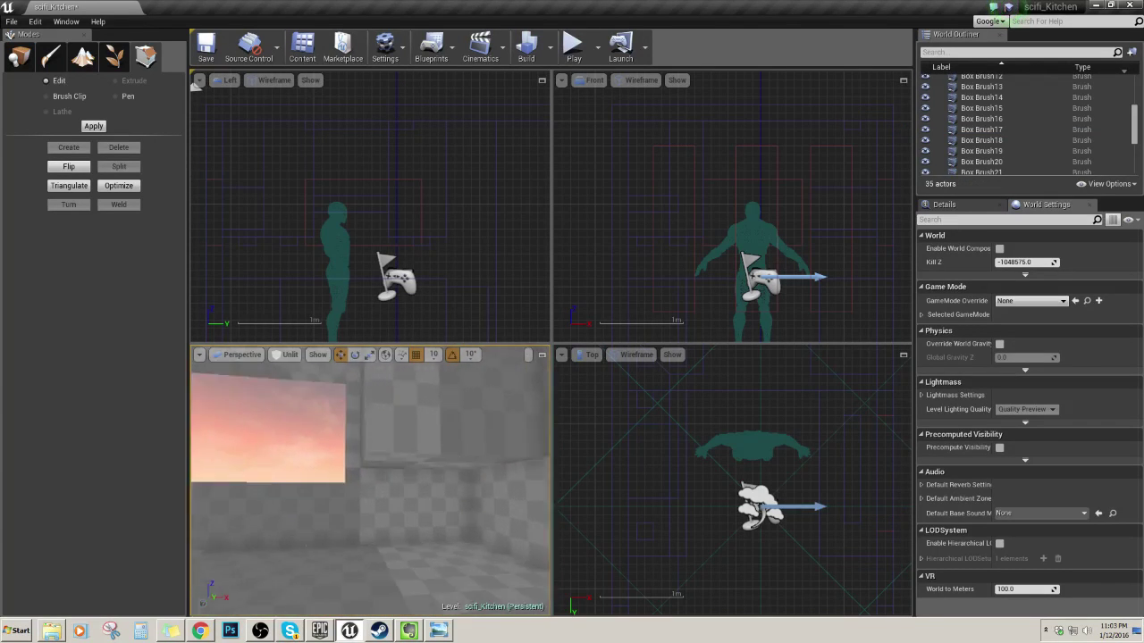
- Duplicate the small cube Box Brush24 and place the copy about 200 units from it along X
left_click(343, 480)
left_click_drag(343, 480, 357, 501)
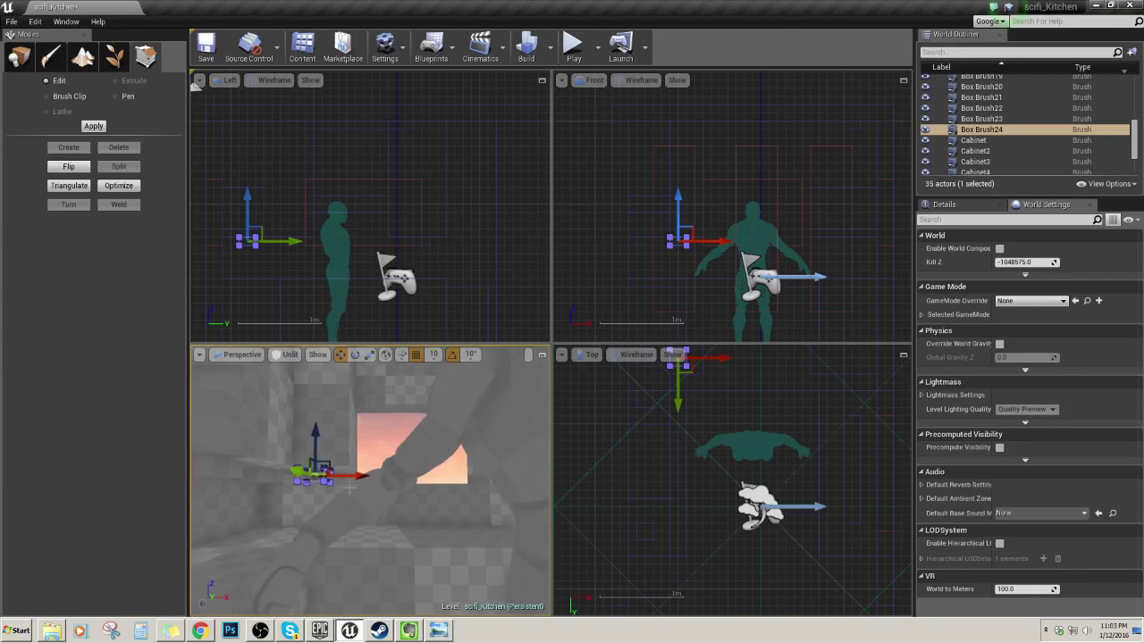
right_click_drag(357, 501, 365, 465)
key("ctrl+w")
mouse_move(372, 470)
left_mouse_down()
mouse_move(370, 436)
mouse_move(389, 427)
left_mouse_up()
right_click_drag(710, 437, 700, 490)
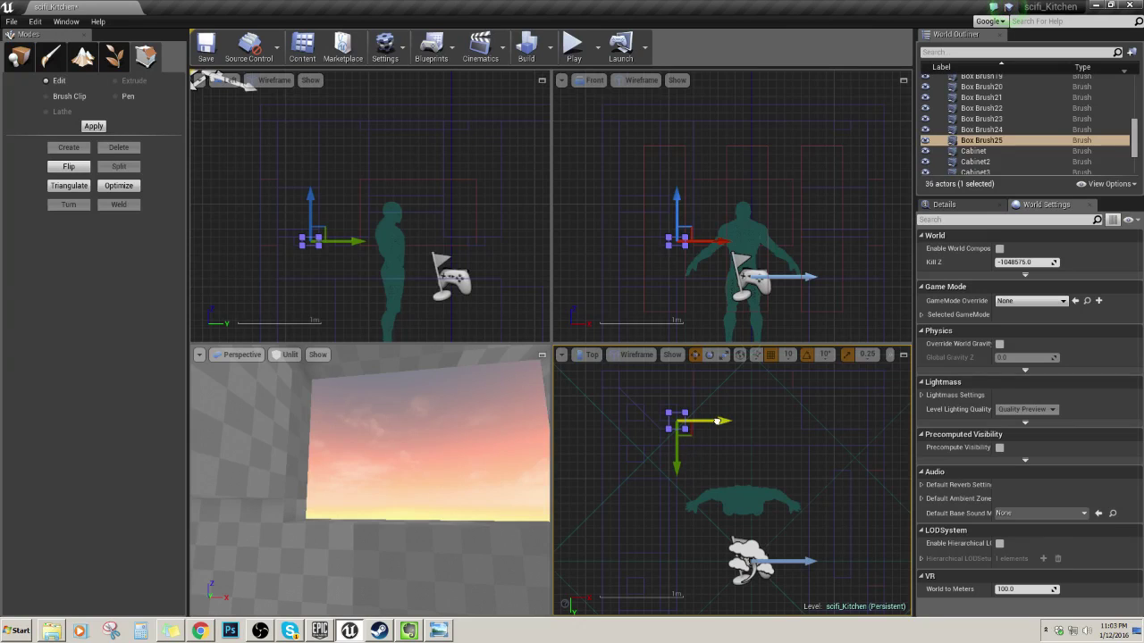
left_click_drag(680, 465, 667, 466)
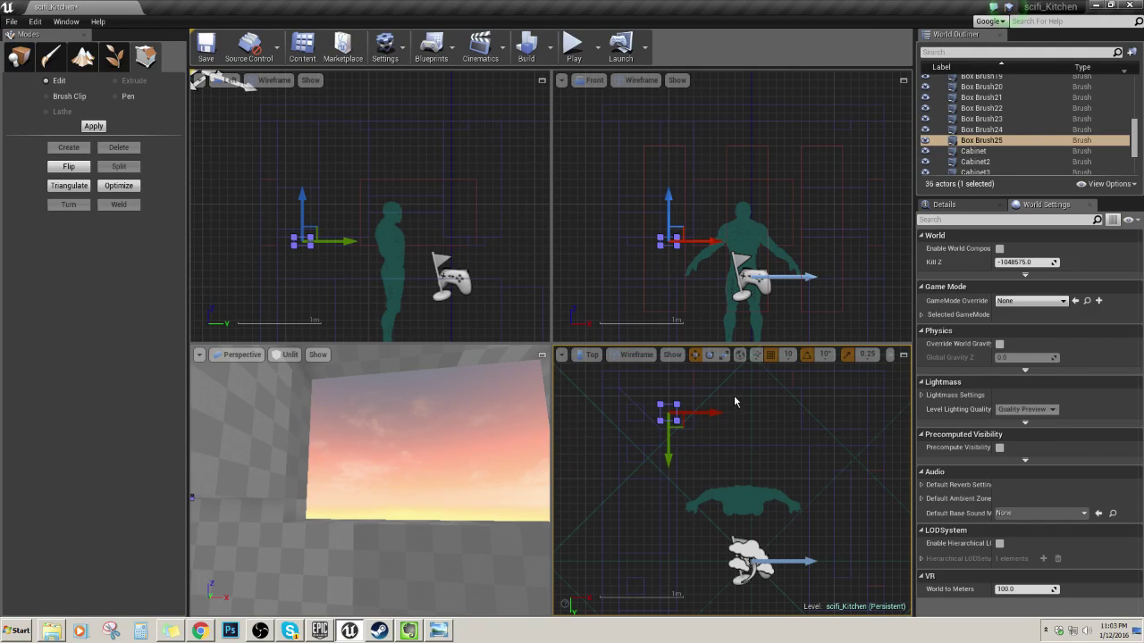
left_click_drag(720, 414, 808, 425)
right_click_drag(808, 426, 773, 429)
mouse_move(803, 417)
left_mouse_down()
mouse_move(824, 418)
mouse_move(814, 417)
left_mouse_up()
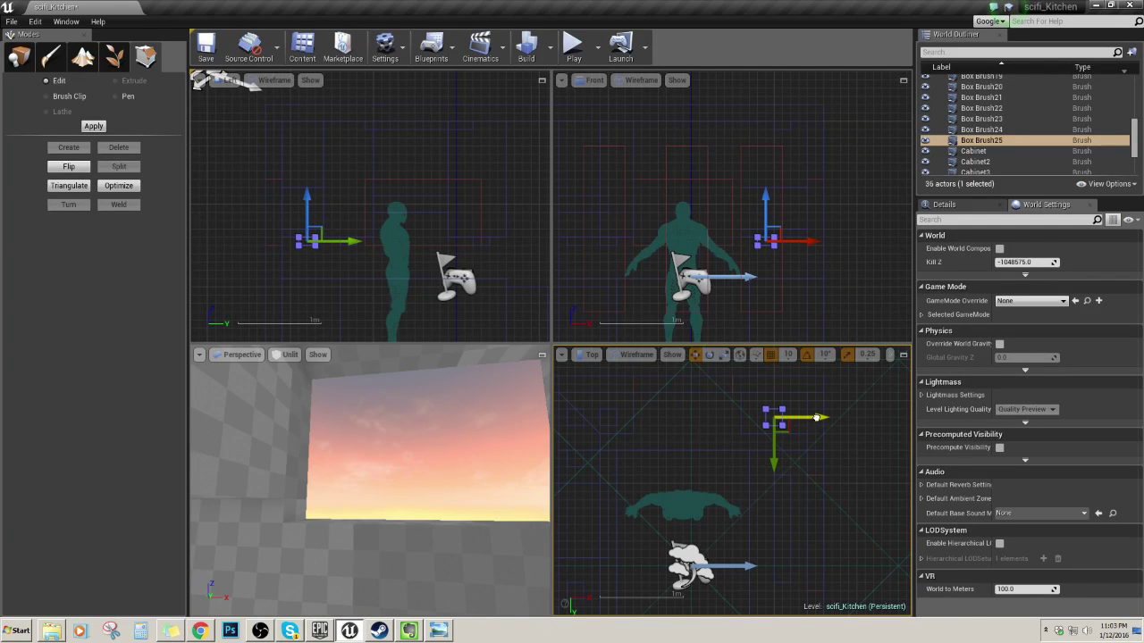
- Move Box Brush24 together with the neighbouring small brush about 10 units along negative Y
left_click(623, 420)
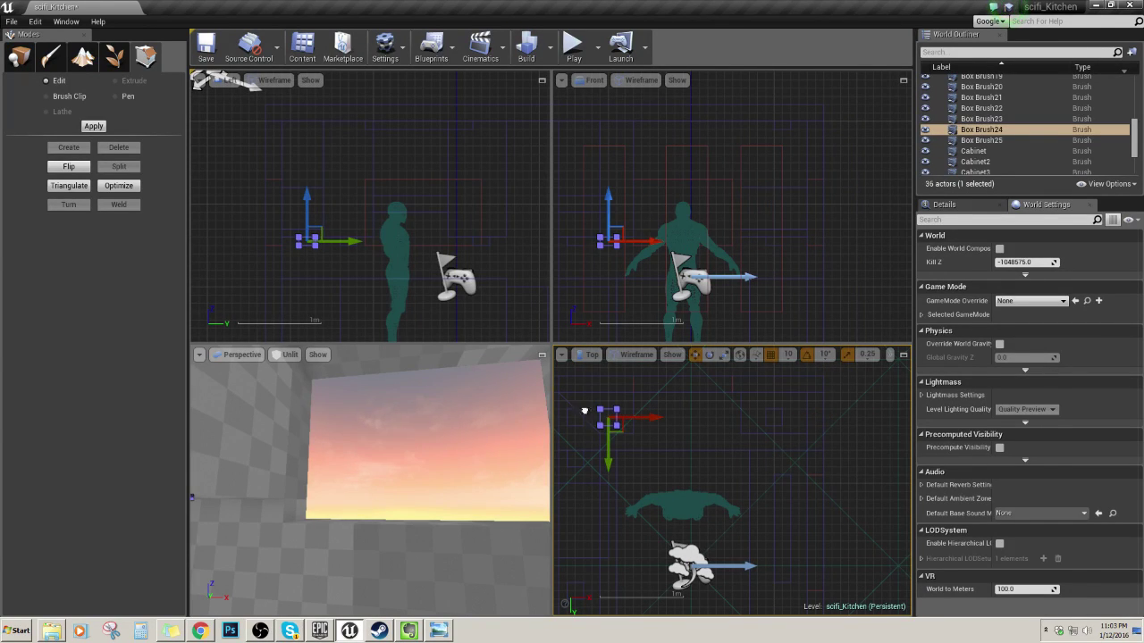
left_click(582, 412, "ctrl")
left_click_drag(576, 463, 577, 455)
right_click_drag(614, 456, 656, 459)
left_click(629, 458)
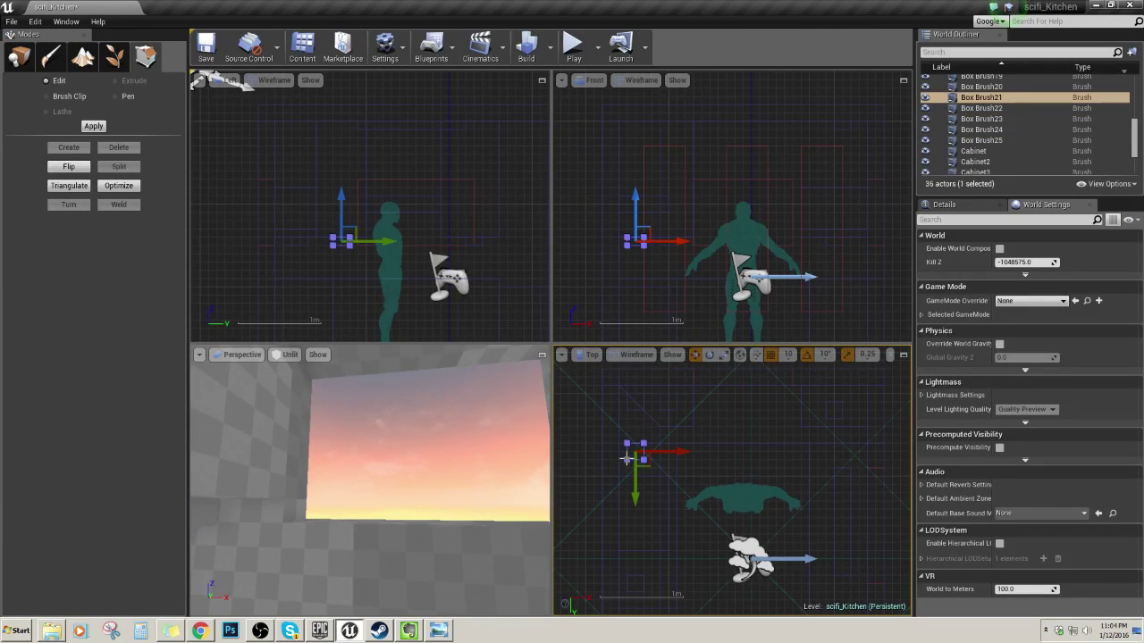
- Move Box Brush25 about 10 units along negative Y to match the other small brushes
mouse_move(658, 507)
right_mouse_down()
mouse_move(671, 388)
mouse_move(635, 479)
right_mouse_up()
right_click_drag(361, 475, 215, 469)
right_click_drag(505, 482, 558, 483)
left_click(430, 491)
mouse_move(430, 490)
right_mouse_down()
mouse_move(443, 494)
mouse_move(404, 491)
mouse_move(429, 490)
right_mouse_up()
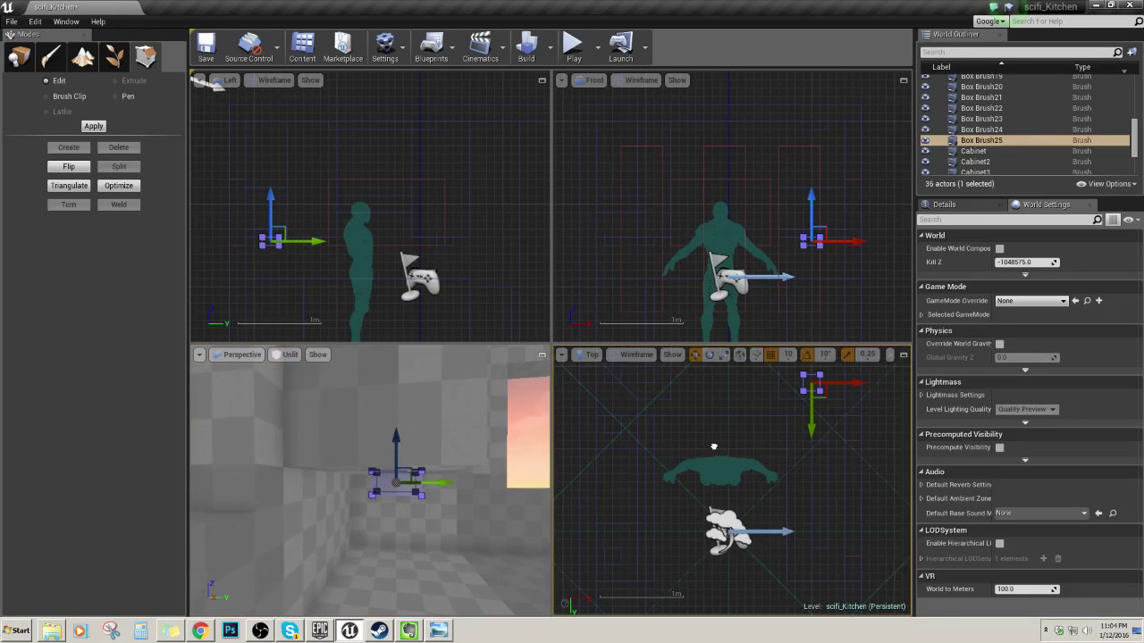
right_click_drag(715, 447, 688, 502)
left_click_drag(786, 479, 787, 470)
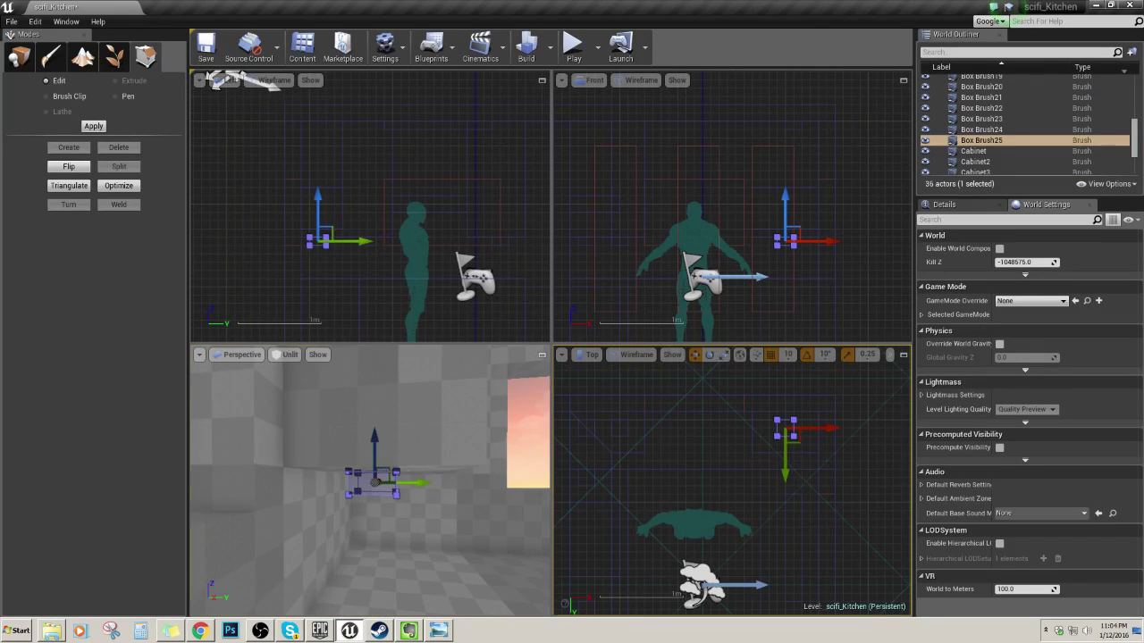
right_click_drag(429, 487, 464, 487)
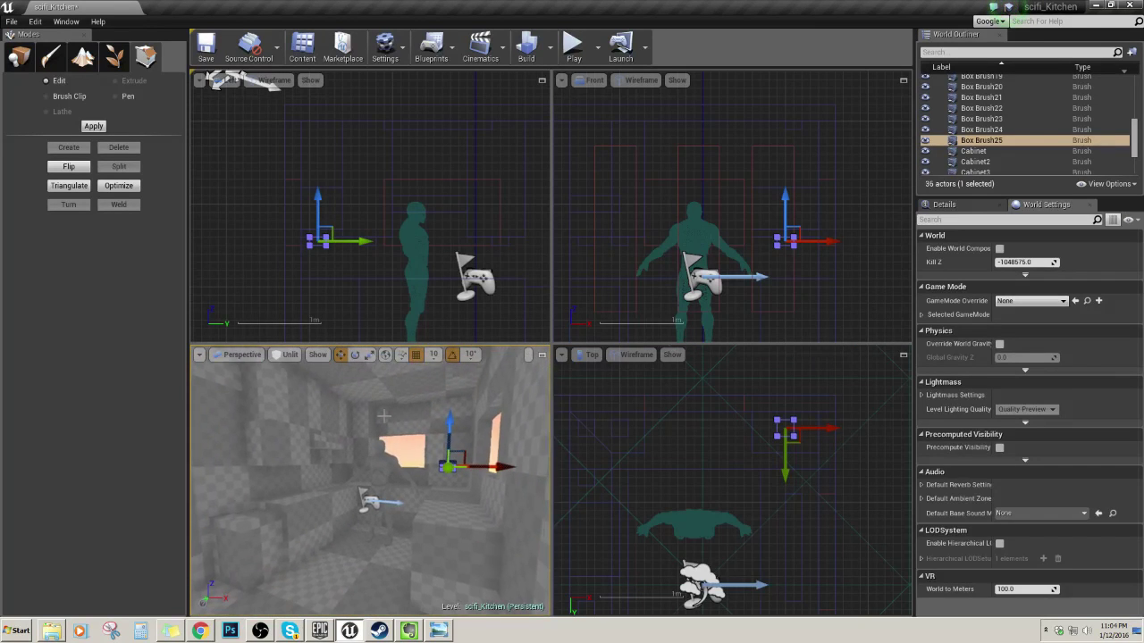
- Maximize the perspective viewport and examine the counter and the corner cabinets Cabinet2 and Cabinet3
left_click(541, 354)
right_click_drag(541, 355, 570, 288)
mouse_move(656, 409)
right_mouse_down()
mouse_move(572, 403)
mouse_move(625, 411)
right_mouse_up()
left_click(473, 438)
mouse_move(472, 438)
right_mouse_down()
mouse_move(420, 440)
mouse_move(409, 457)
mouse_move(423, 449)
mouse_move(349, 474)
mouse_move(436, 445)
right_mouse_up()
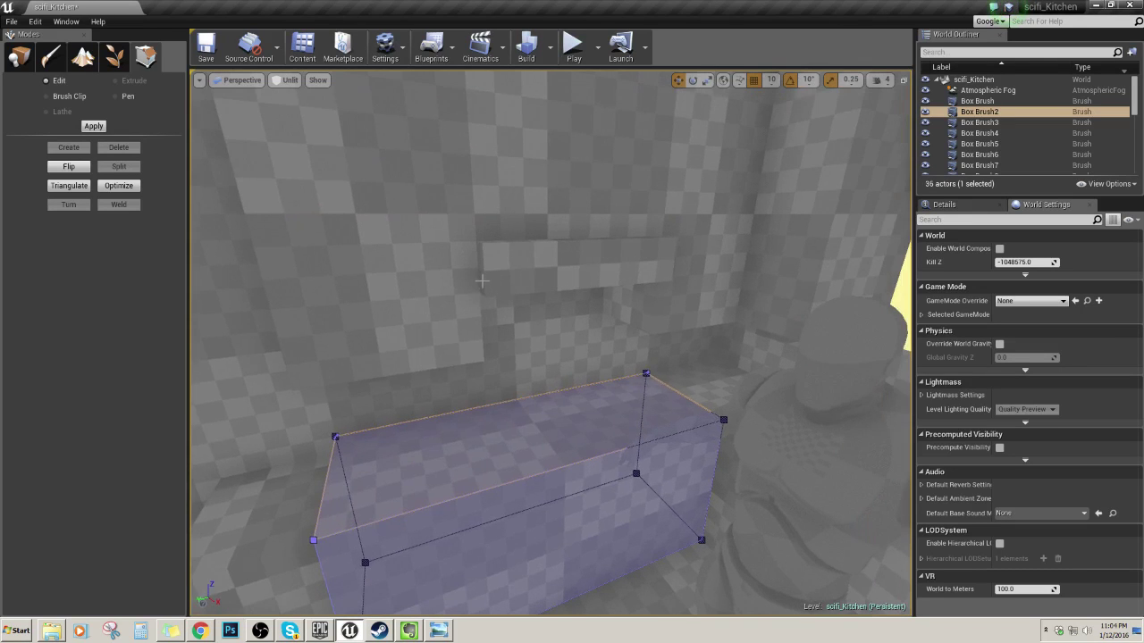
left_click(482, 281)
left_click(671, 284)
right_click_drag(671, 283, 639, 247)
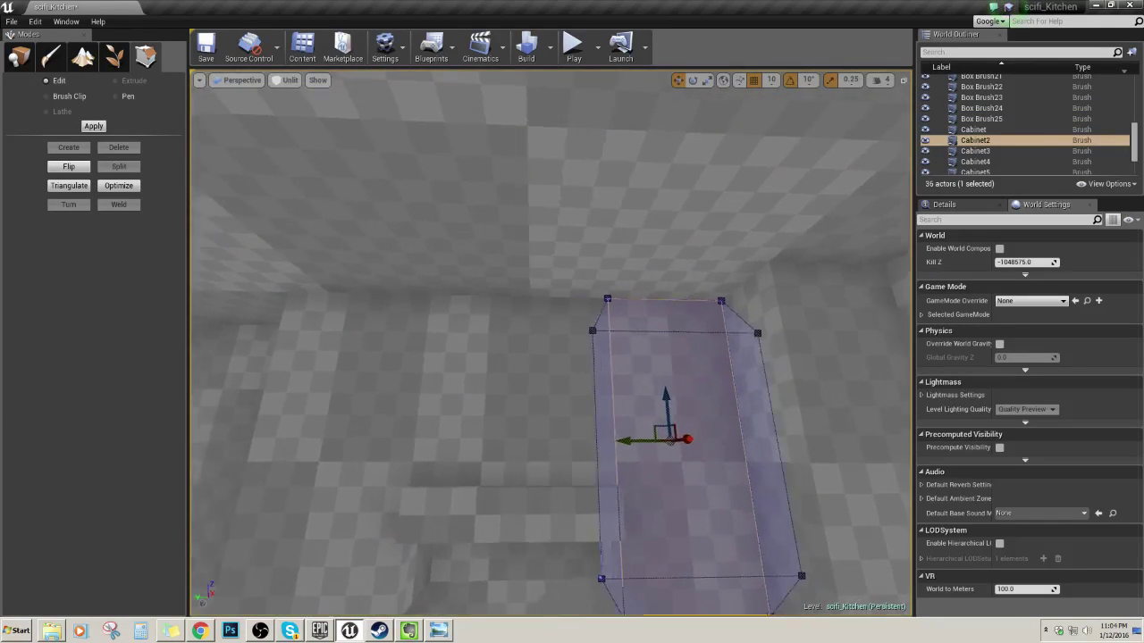
right_click_drag(411, 357, 456, 357)
left_click(385, 358)
left_click(645, 369)
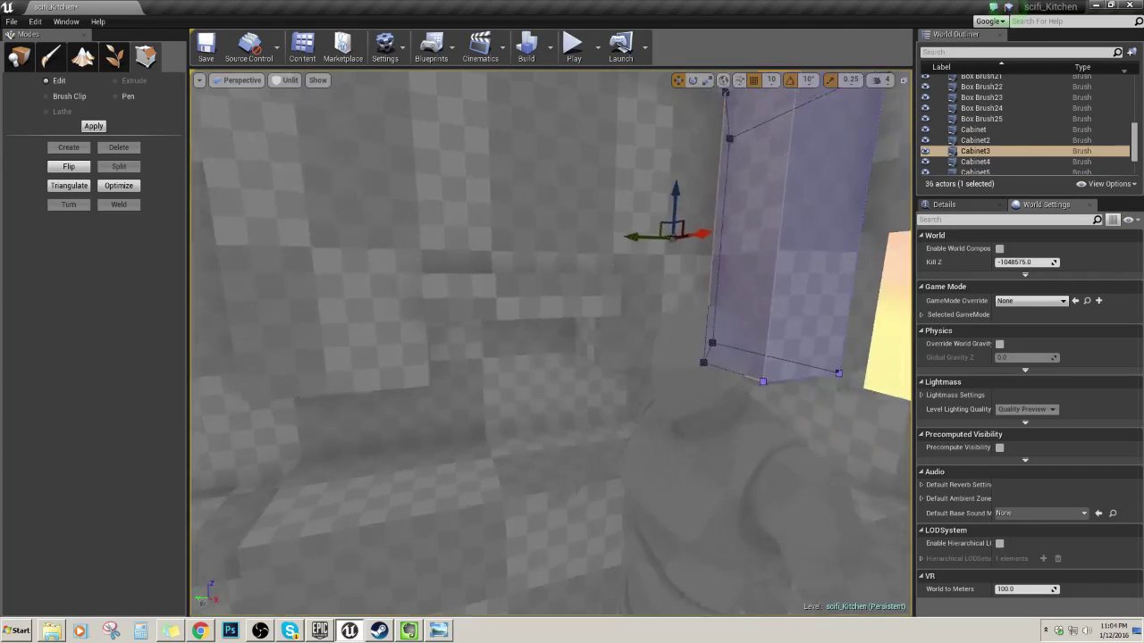
- Examine how Cabinet2, Cabinet3 and Cabinet4 fit together above the counters from several angles
left_click(473, 349)
right_click_drag(473, 348, 458, 349)
left_click(597, 344)
right_click_drag(597, 345, 733, 330)
right_click_drag(551, 343, 478, 387)
key("s")
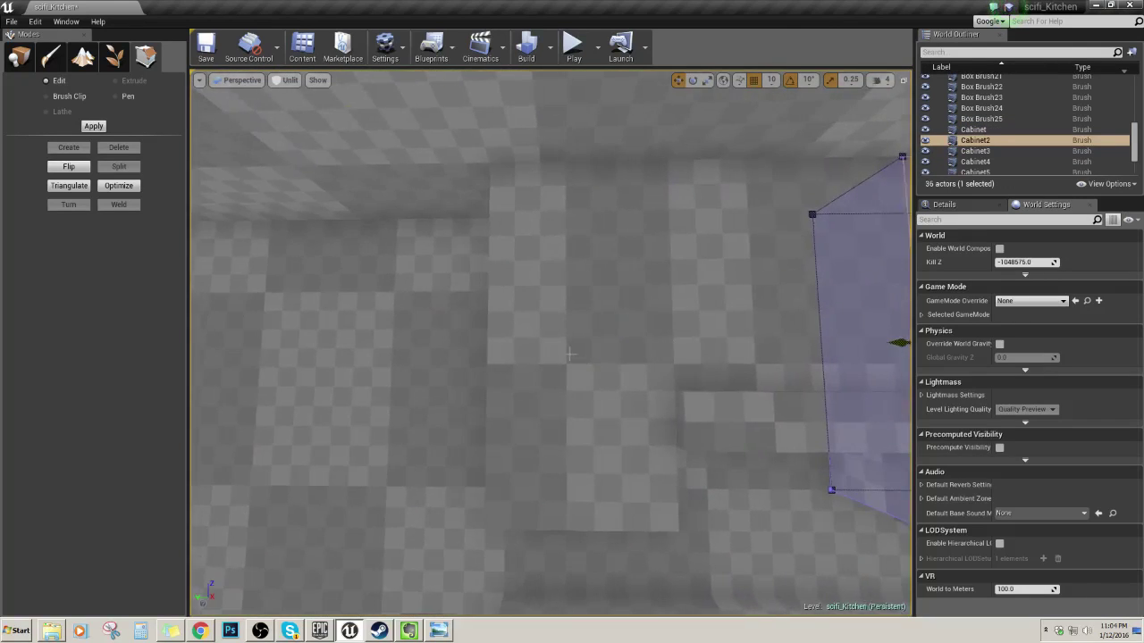
left_click(569, 354)
right_click_drag(569, 353, 638, 348)
left_click(573, 298)
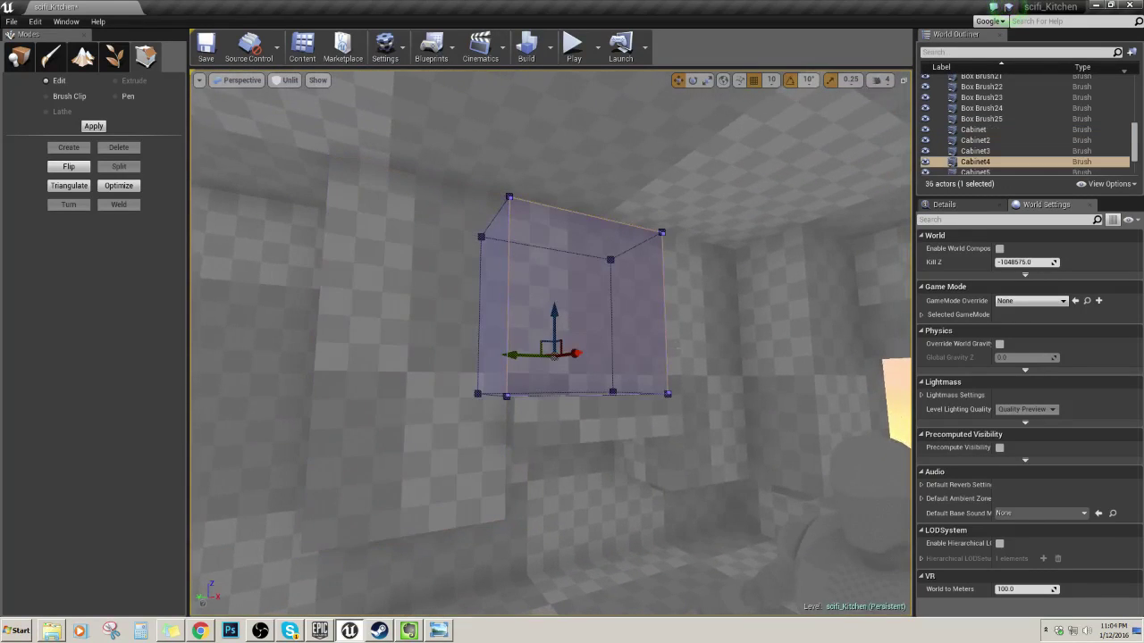
left_click(680, 361)
right_click_drag(680, 357, 678, 352)
key("d")
left_click(678, 351)
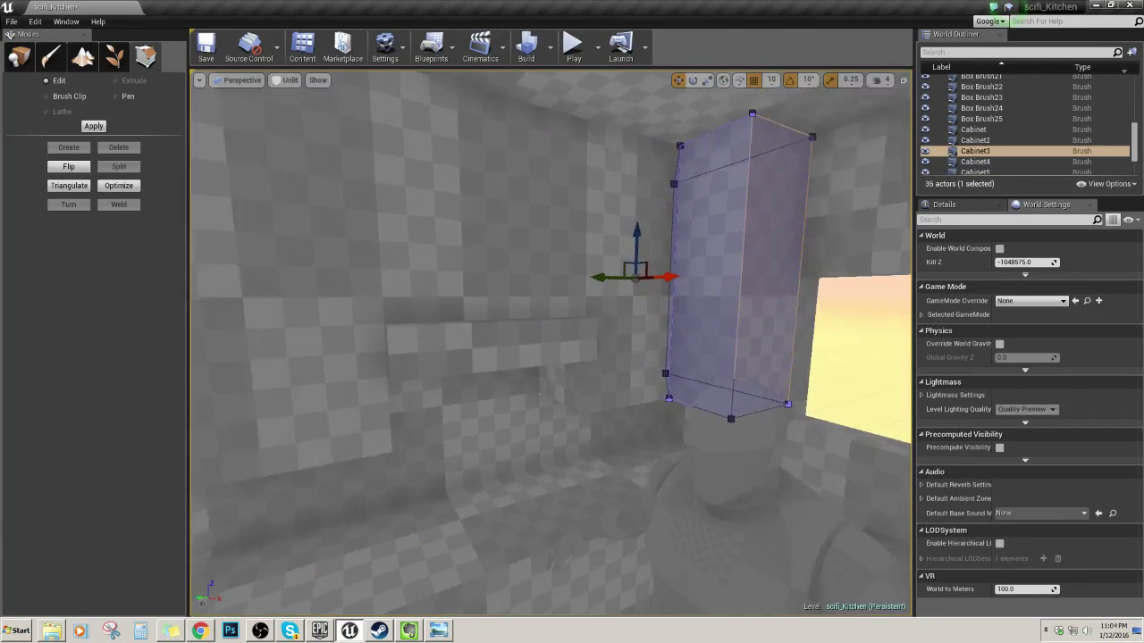
mouse_move(586, 276)
right_mouse_down()
mouse_move(586, 250)
mouse_move(586, 276)
right_mouse_up()
right_click_drag(541, 223, 541, 330)
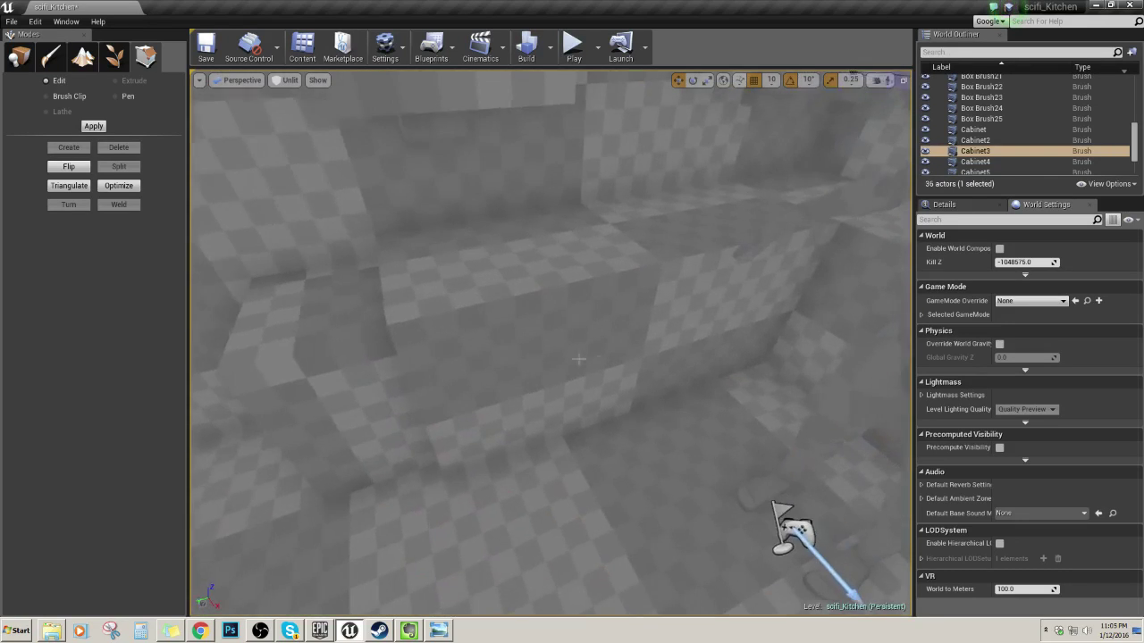
- Select the long counter Box Brush2 and restore the four-viewport layout with the whole brush framed
left_click(542, 222)
right_click_drag(541, 222, 541, 169)
key("w")
mouse_move(557, 348)
right_mouse_down()
mouse_move(507, 274)
mouse_move(607, 446)
right_mouse_up()
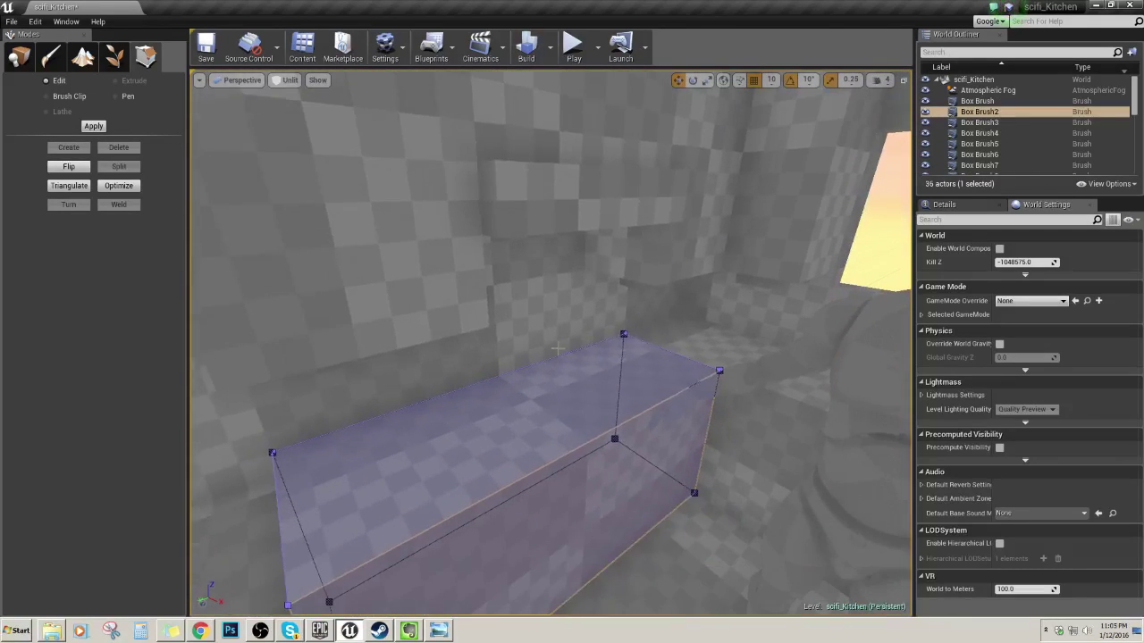
key("w")
right_click(557, 347)
left_click(522, 343)
mouse_move(522, 343)
right_mouse_down()
mouse_move(562, 349)
mouse_move(447, 343)
mouse_move(528, 366)
mouse_move(492, 379)
mouse_move(536, 371)
right_mouse_up()
key("ctrl+z")
mouse_move(742, 349)
right_mouse_down()
mouse_move(661, 334)
mouse_move(680, 336)
right_mouse_up()
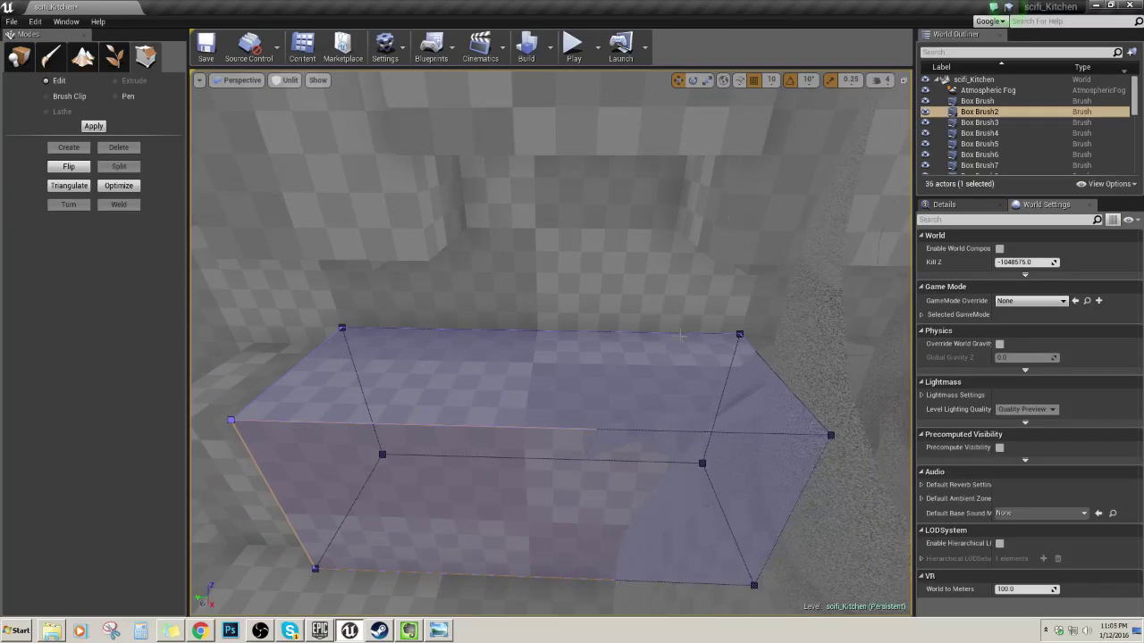
left_click(904, 80)
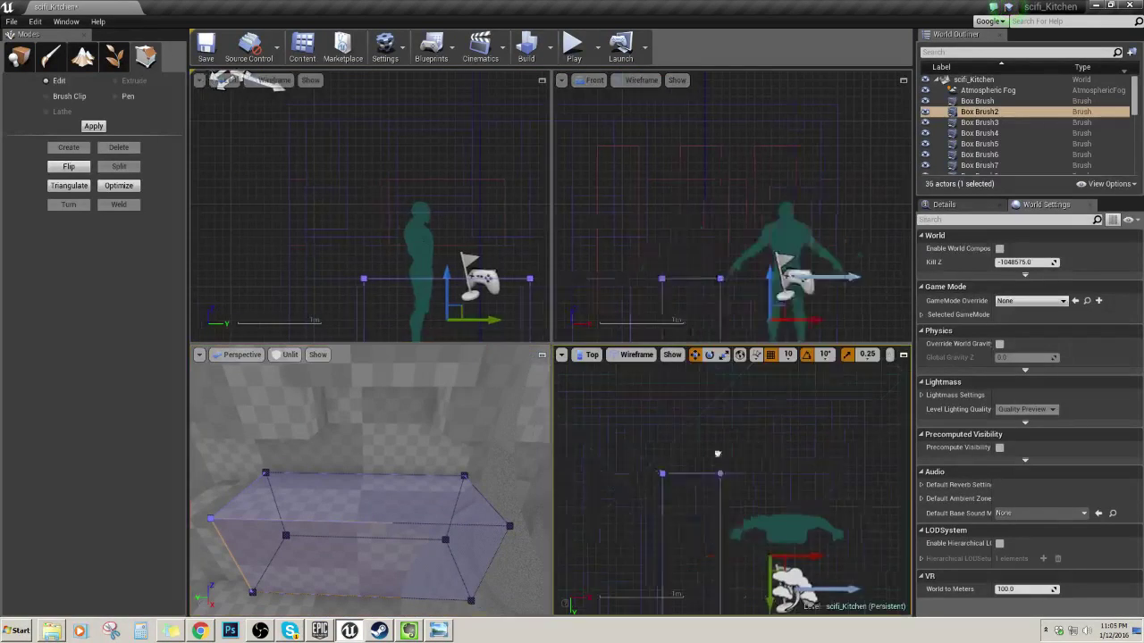
right_click_drag(742, 419, 737, 404)
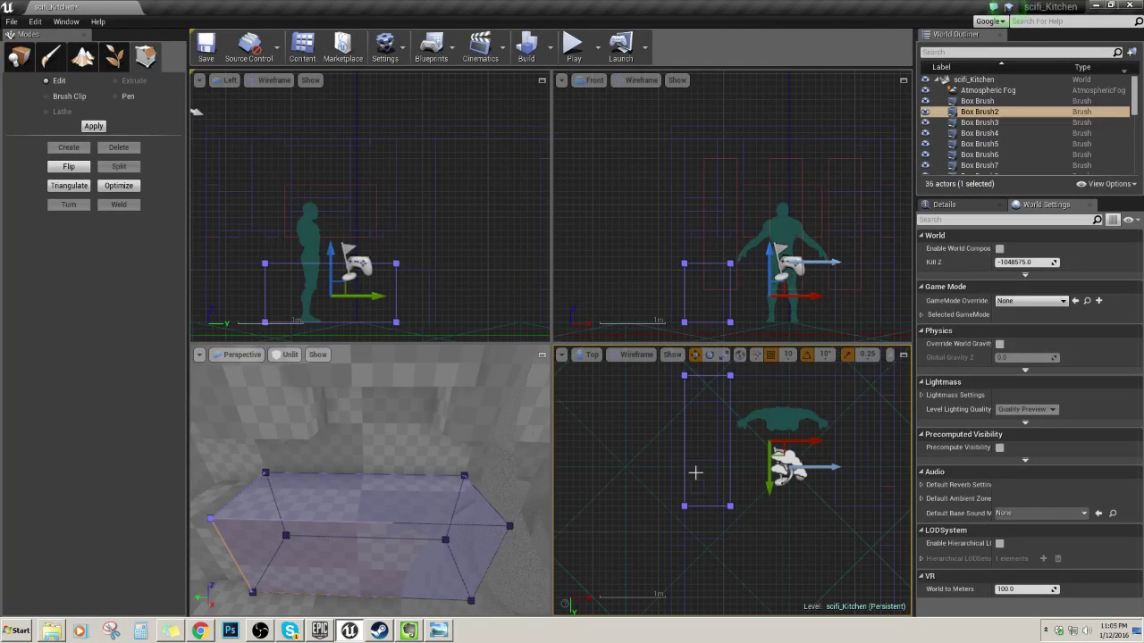
- Shorten Box Brush2 to a square footprint about 70 units long by moving its negative-Y end vertices along positive Y
mouse_move(651, 439)
right_mouse_down()
mouse_move(605, 462)
mouse_move(666, 464)
right_mouse_up()
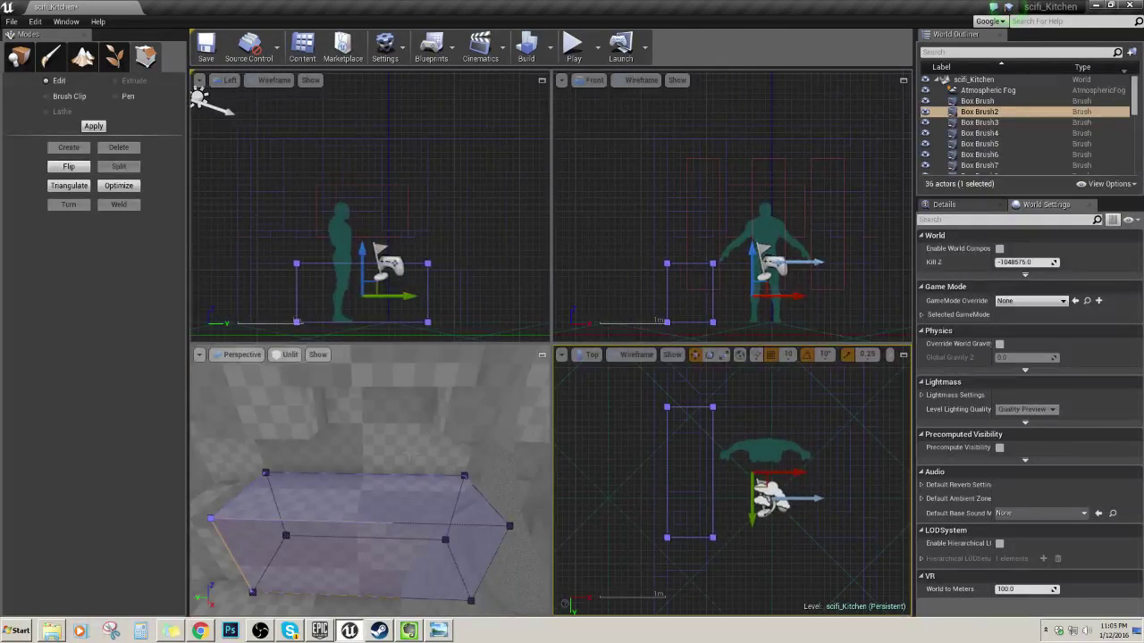
right_click_drag(410, 454, 398, 403)
left_click(350, 420)
right_click_drag(704, 454, 730, 400)
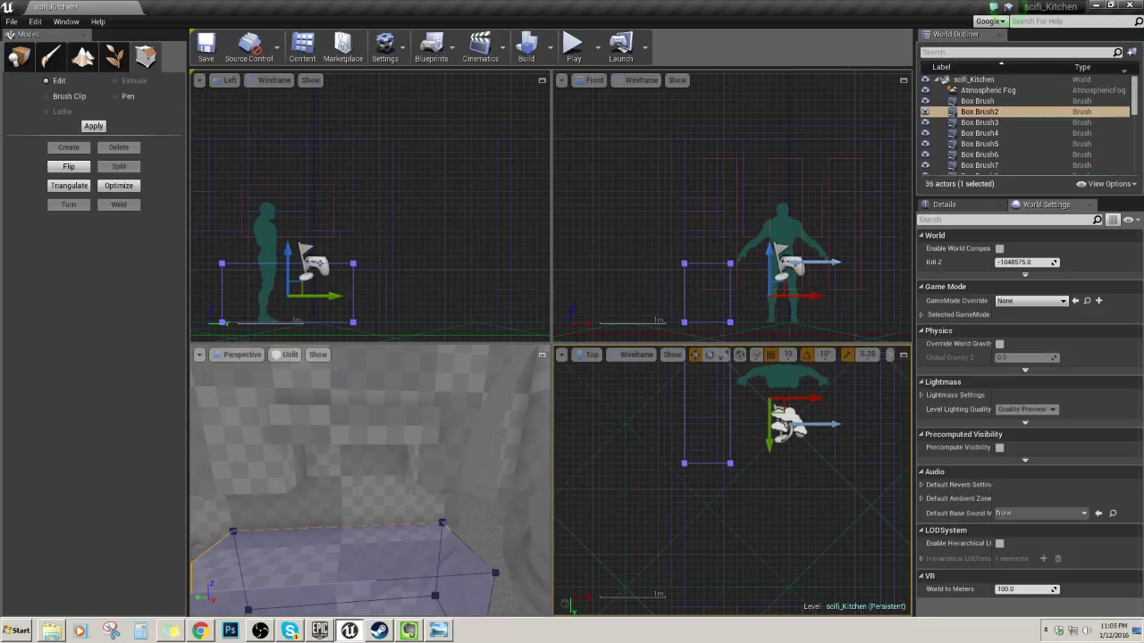
right_click_drag(712, 432, 700, 522)
left_click_drag(632, 440, 749, 402)
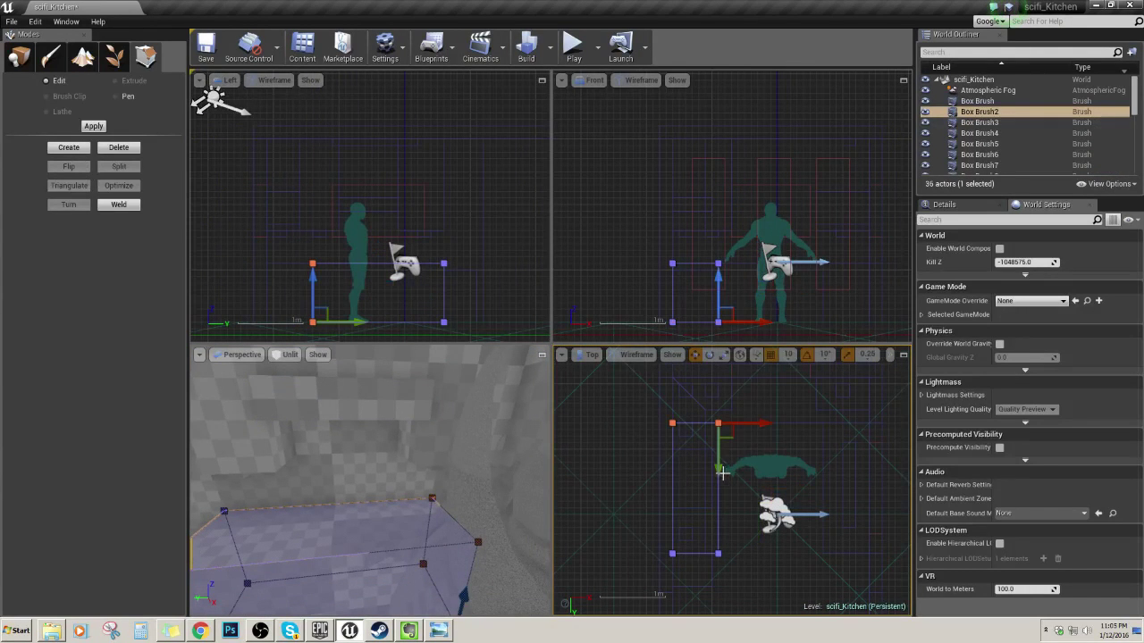
left_click_drag(720, 472, 720, 562)
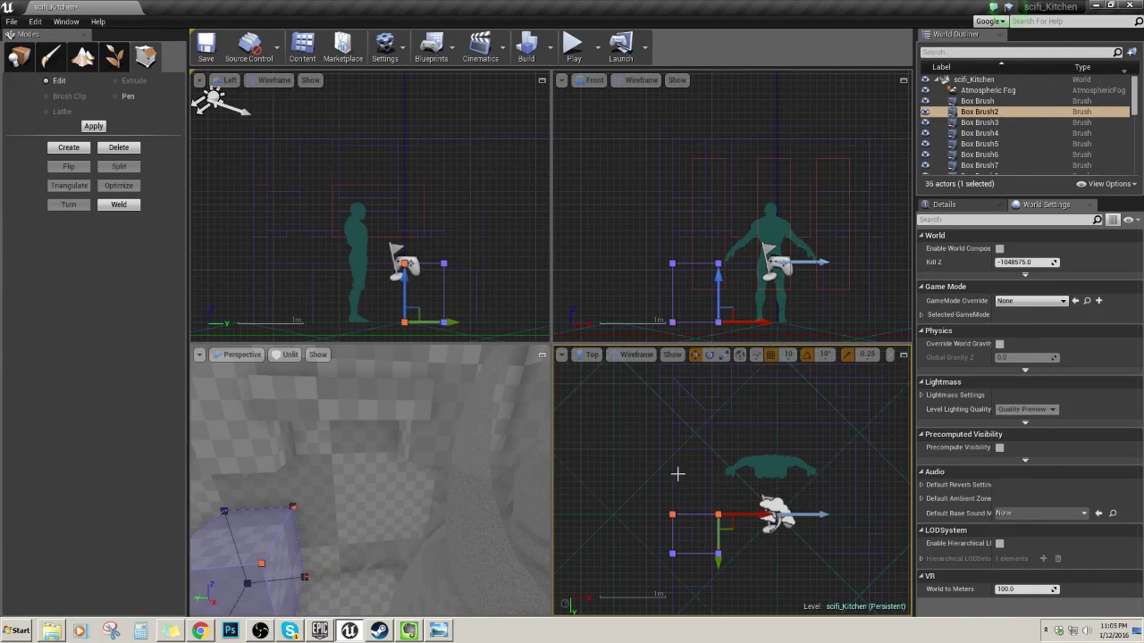
right_click_drag(703, 460, 787, 425)
left_click_drag(802, 526, 803, 519)
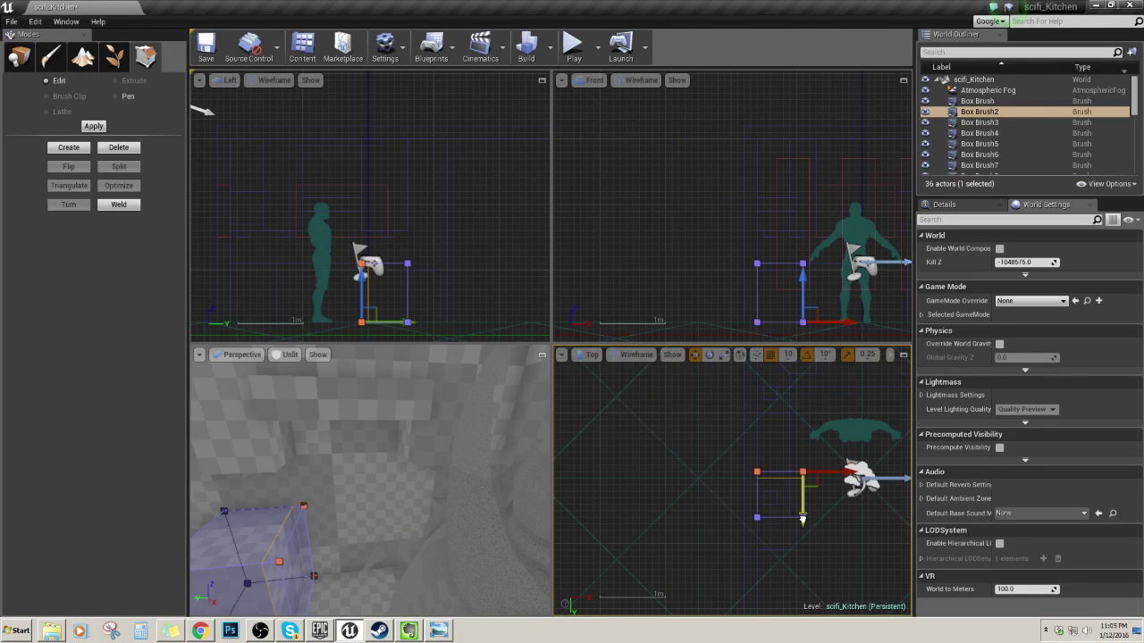
mouse_move(317, 475)
right_mouse_down()
mouse_move(273, 489)
mouse_move(308, 494)
right_mouse_up()
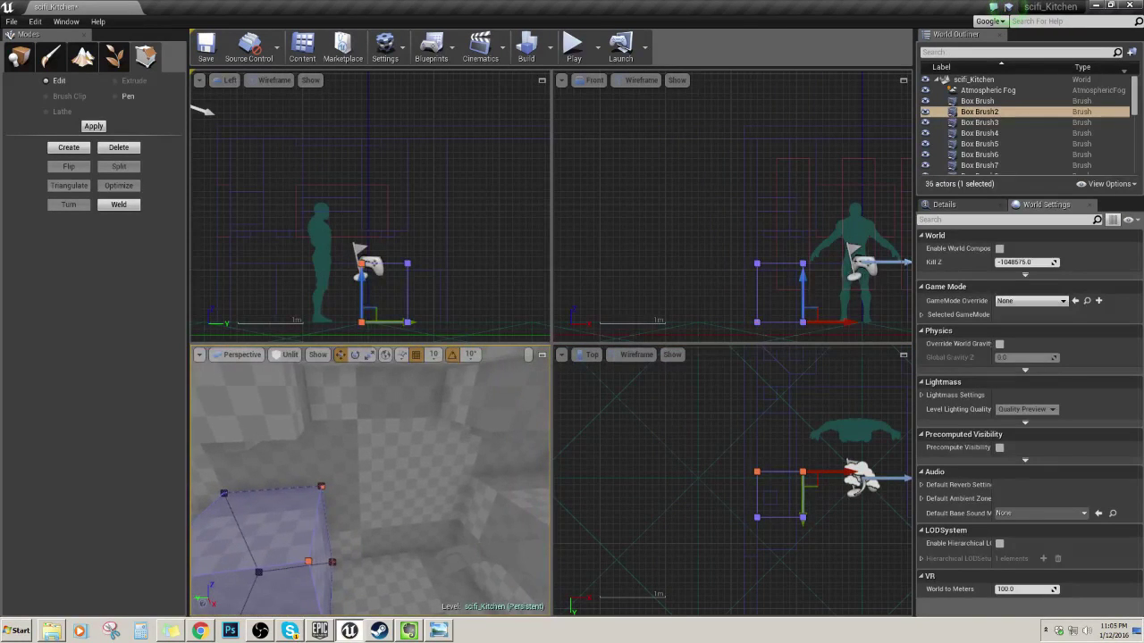
right_click_drag(385, 482, 269, 494)
- Reselect the shortened counter Box Brush2 and rename it kitchenCounter
left_click(269, 494)
left_click(305, 495)
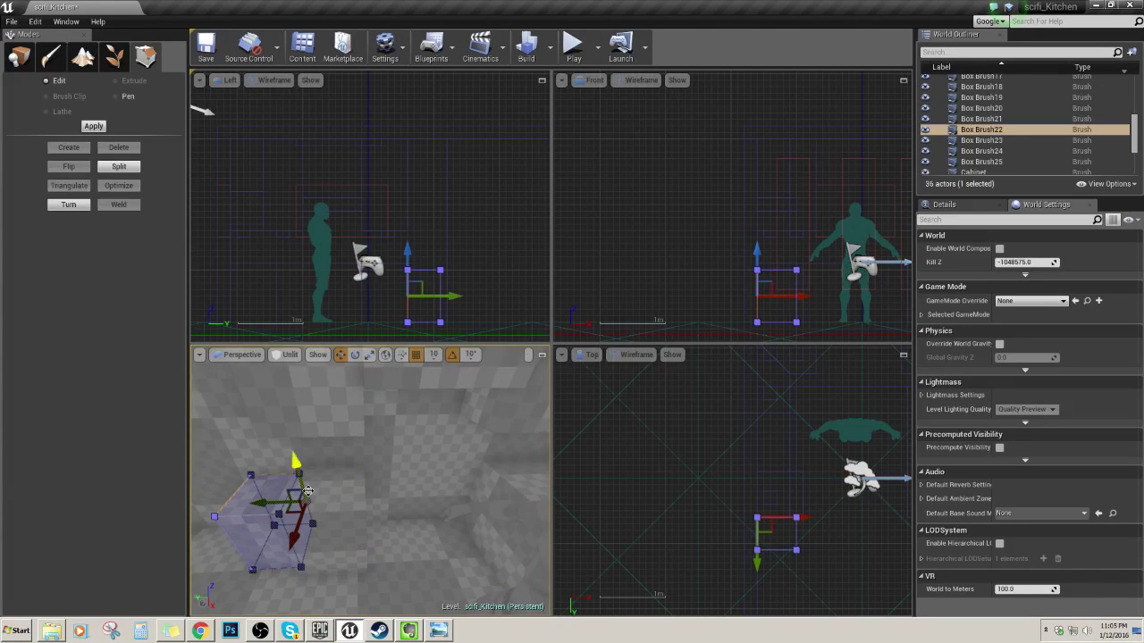
left_click(365, 498)
left_click(339, 539)
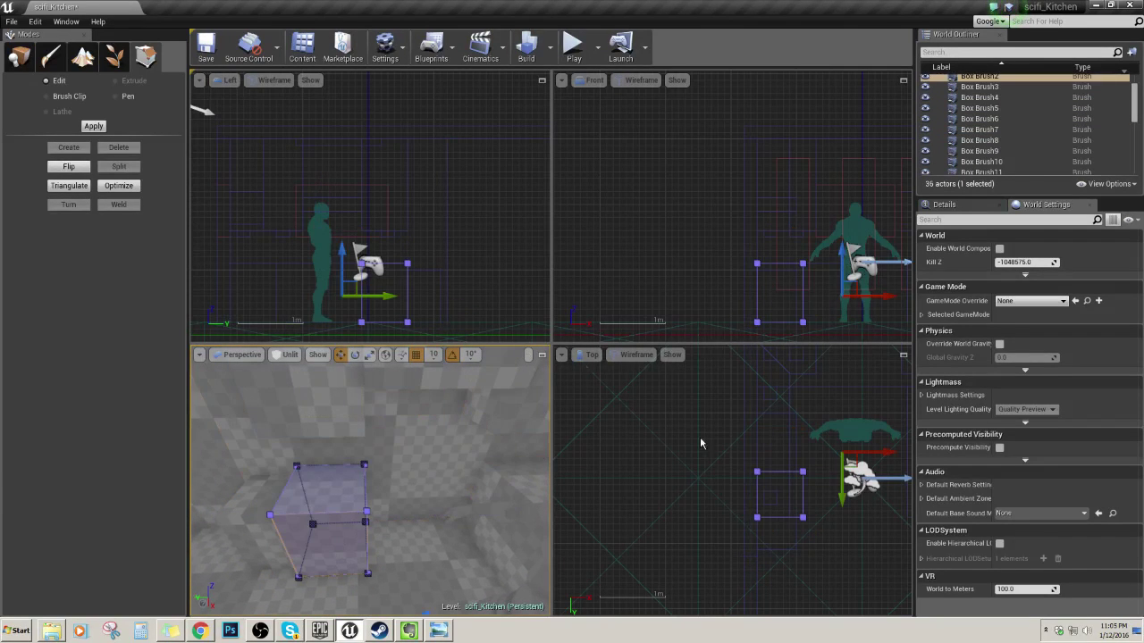
scroll(999, 114, "up", 2)
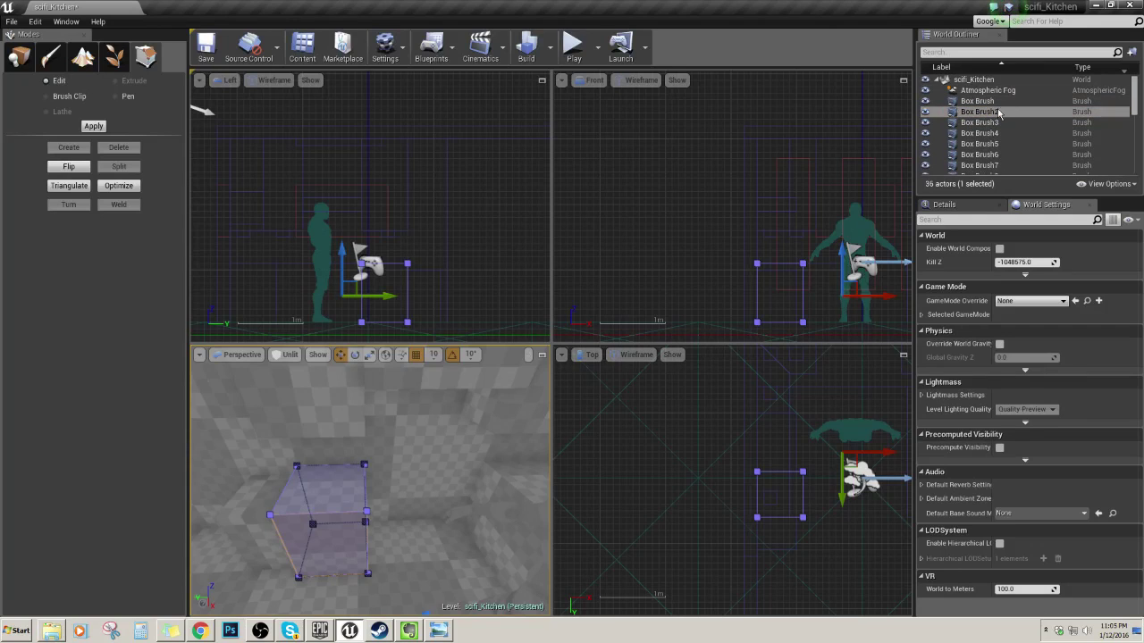
double_click(999, 113)
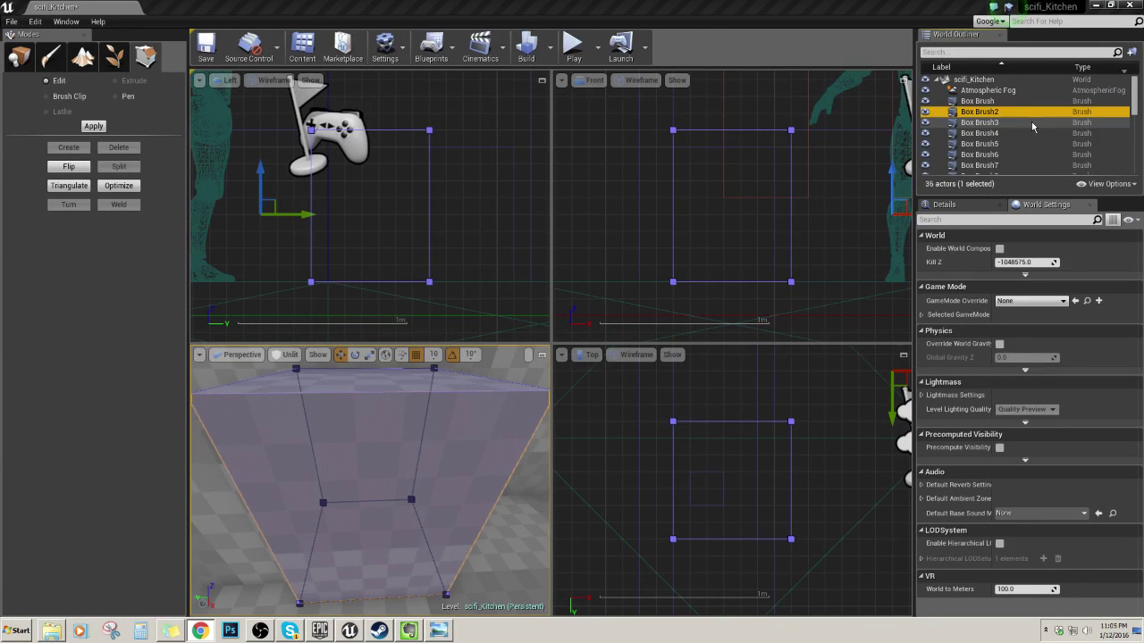
left_click(998, 114)
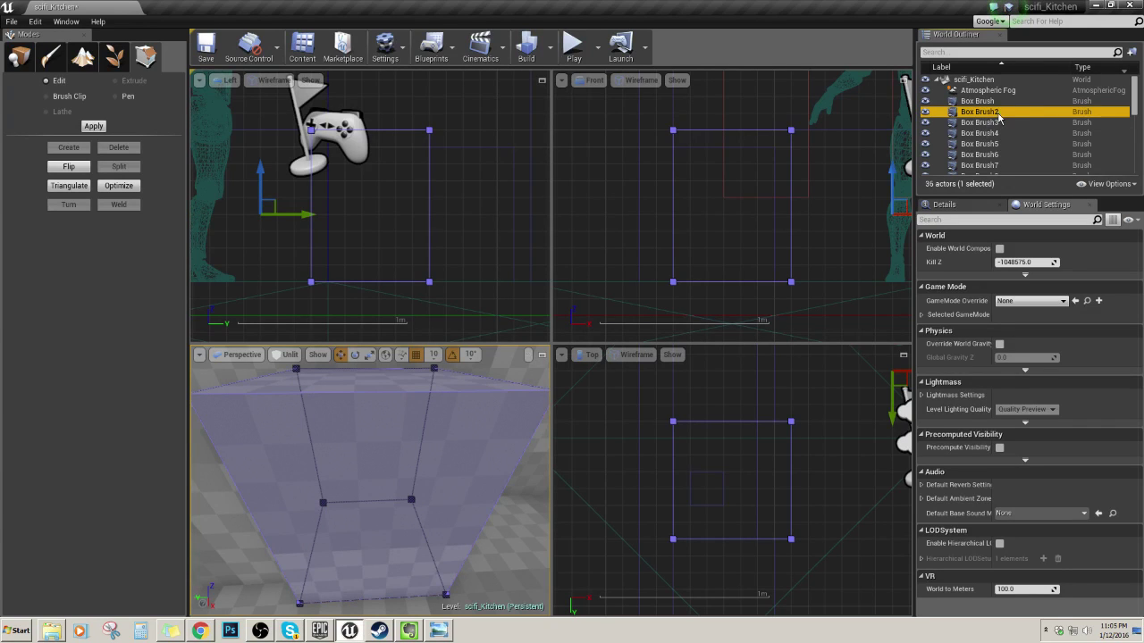
left_click(999, 115)
type("ki")
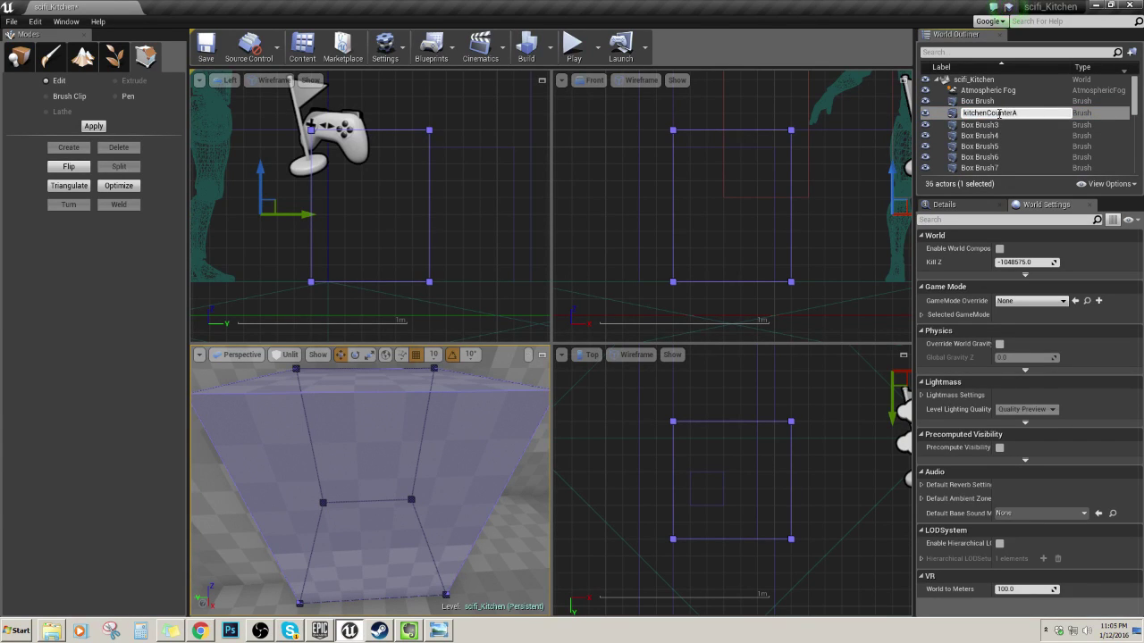
type("tchenCounter")
key("Return")
- Select kitchenCounter, center its pivot on the selection and set that point as the pivot offset
scroll(1008, 129, "down", 5)
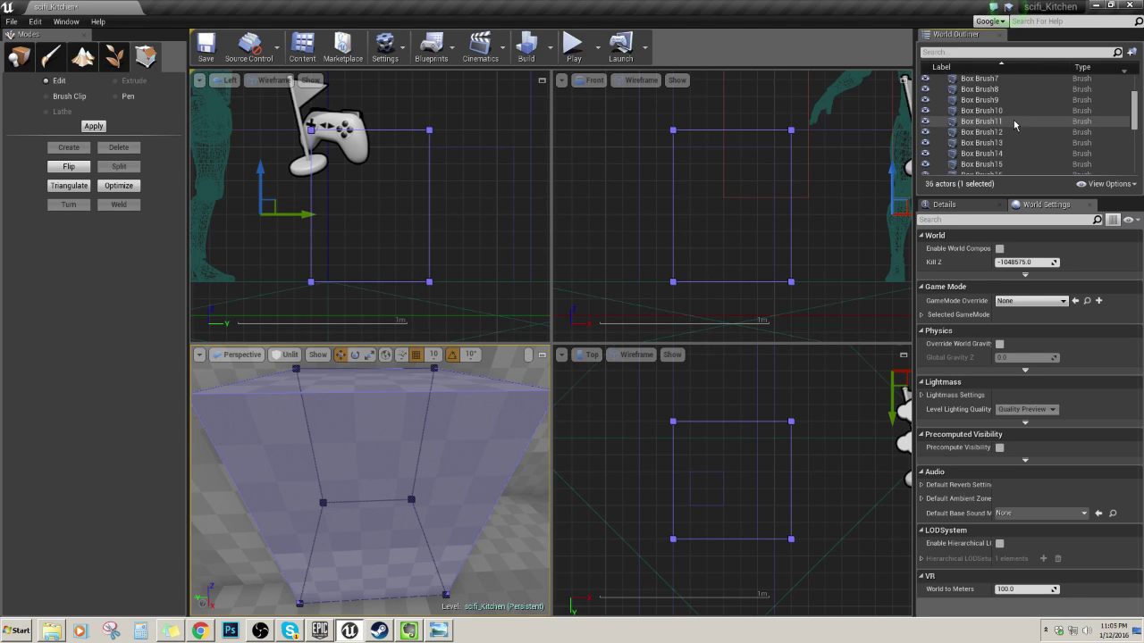
scroll(996, 136, "down", 5)
left_click(979, 147)
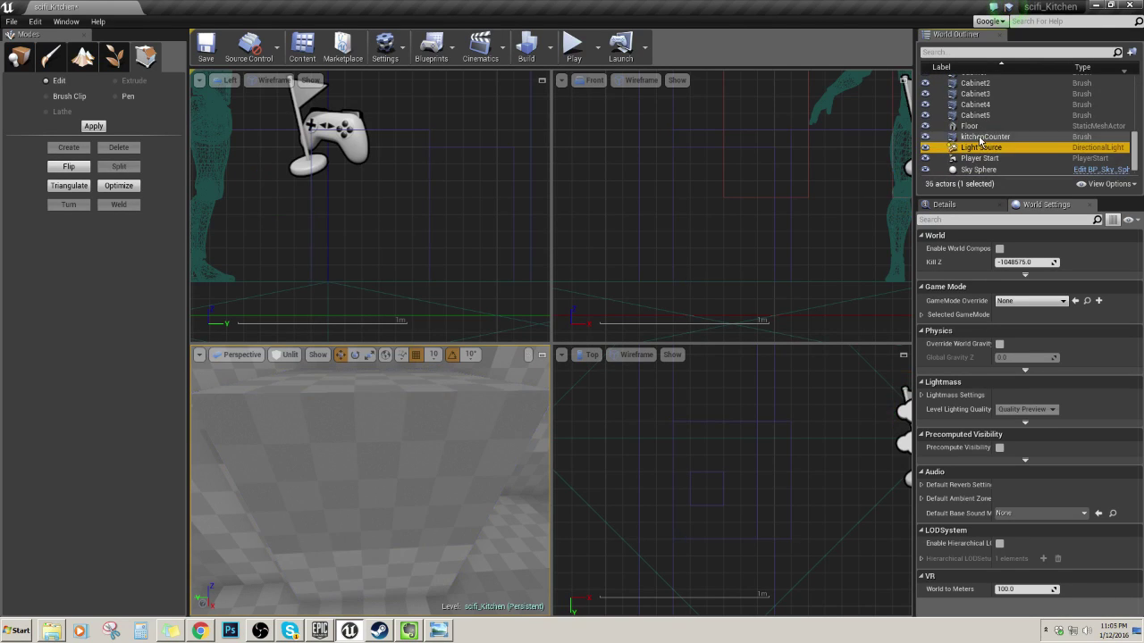
left_click(983, 138)
mouse_move(430, 451)
right_mouse_down()
mouse_move(427, 438)
mouse_move(447, 455)
mouse_move(438, 452)
right_mouse_up()
right_click(720, 248)
mouse_move(795, 461)
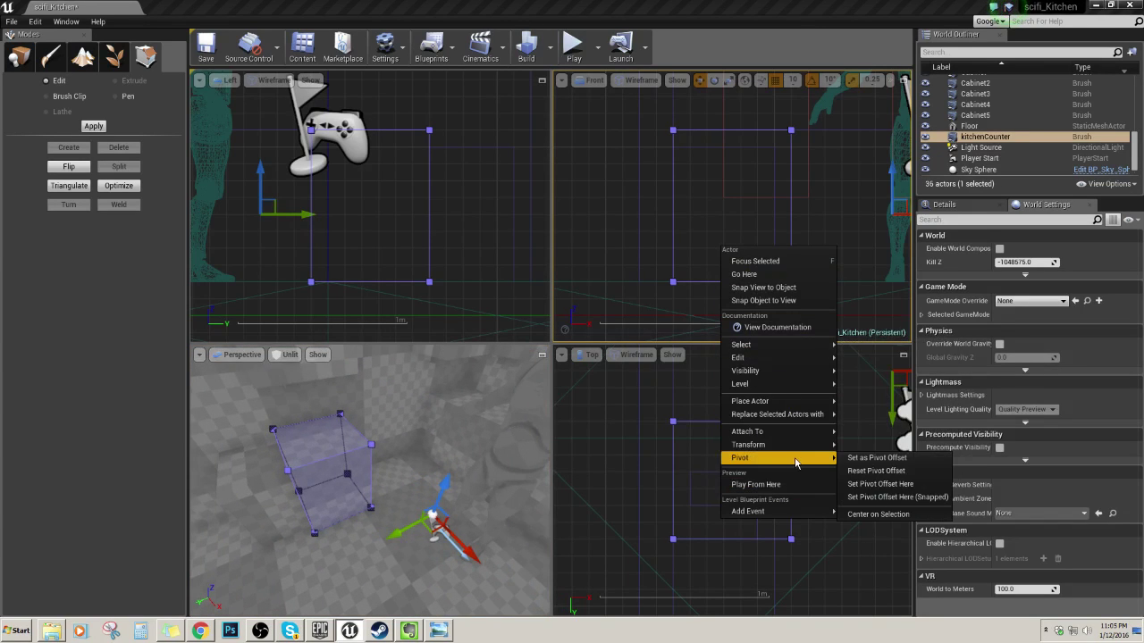
left_click(863, 515)
right_click(744, 257)
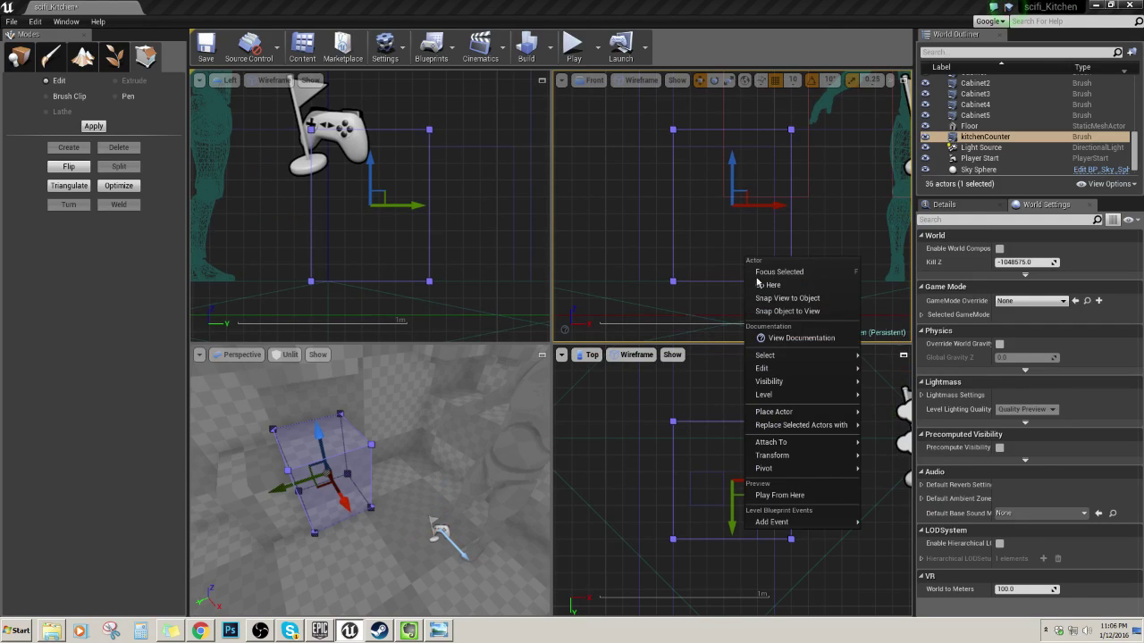
mouse_move(809, 468)
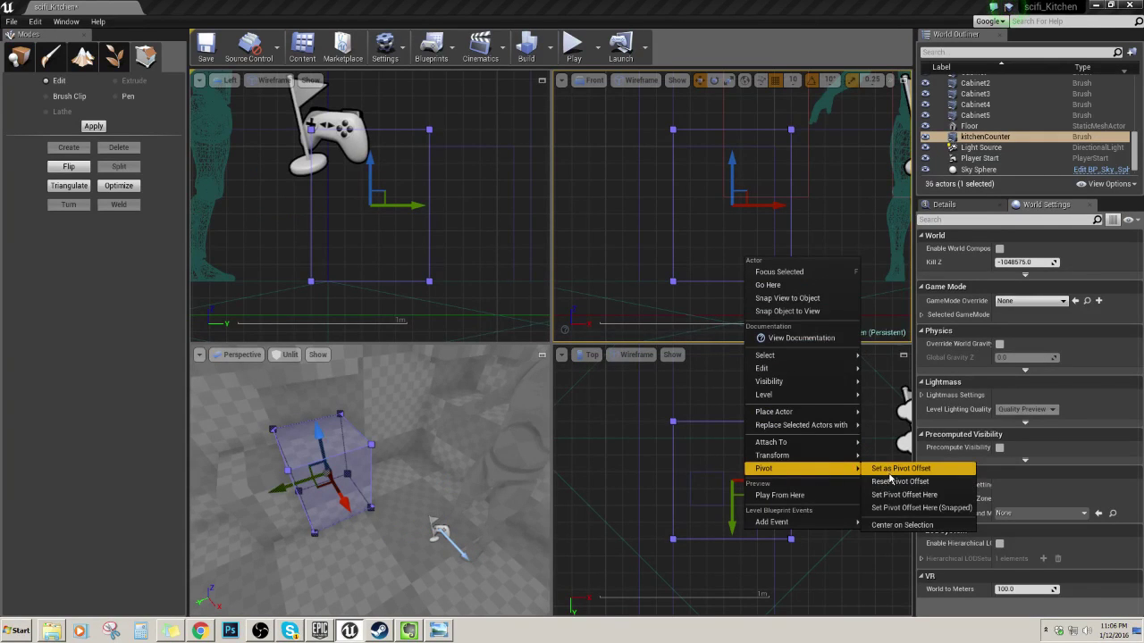
left_click(889, 474)
- Try to move kitchenCounter along negative Y and undo the move
mouse_move(403, 436)
right_mouse_down()
mouse_move(384, 438)
mouse_move(420, 438)
mouse_move(393, 438)
right_mouse_up()
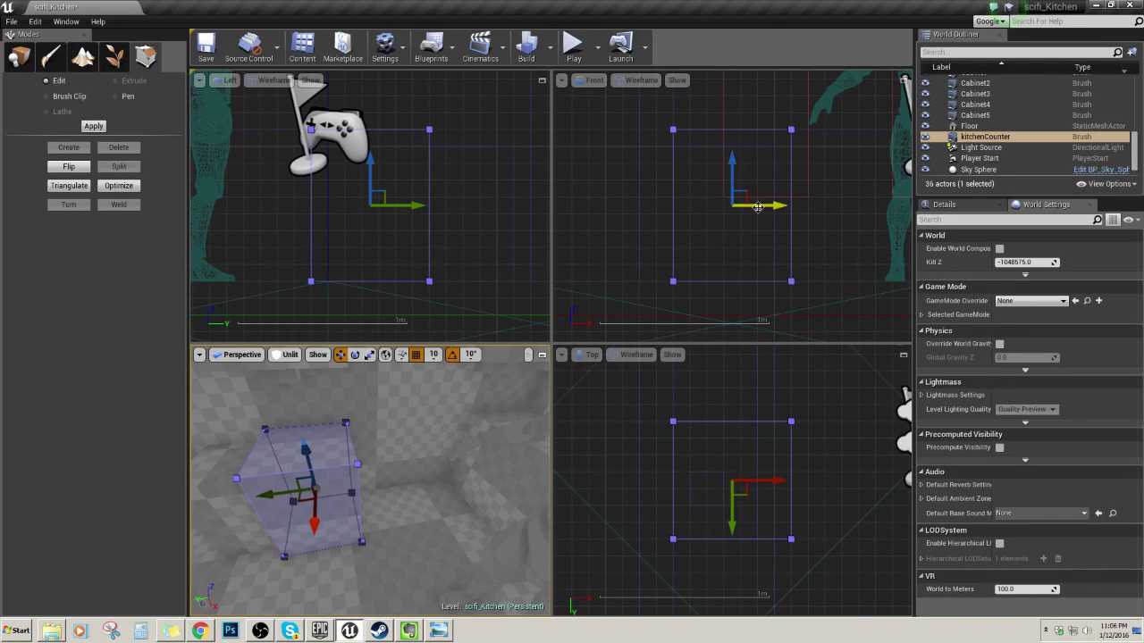
left_click_drag(262, 496, 374, 483)
key("ctrl+z")
- Reselect kitchenCounter, duplicate it and move the copy about 10 units along negative X to line up with the original
right_click_drag(743, 272, 762, 314)
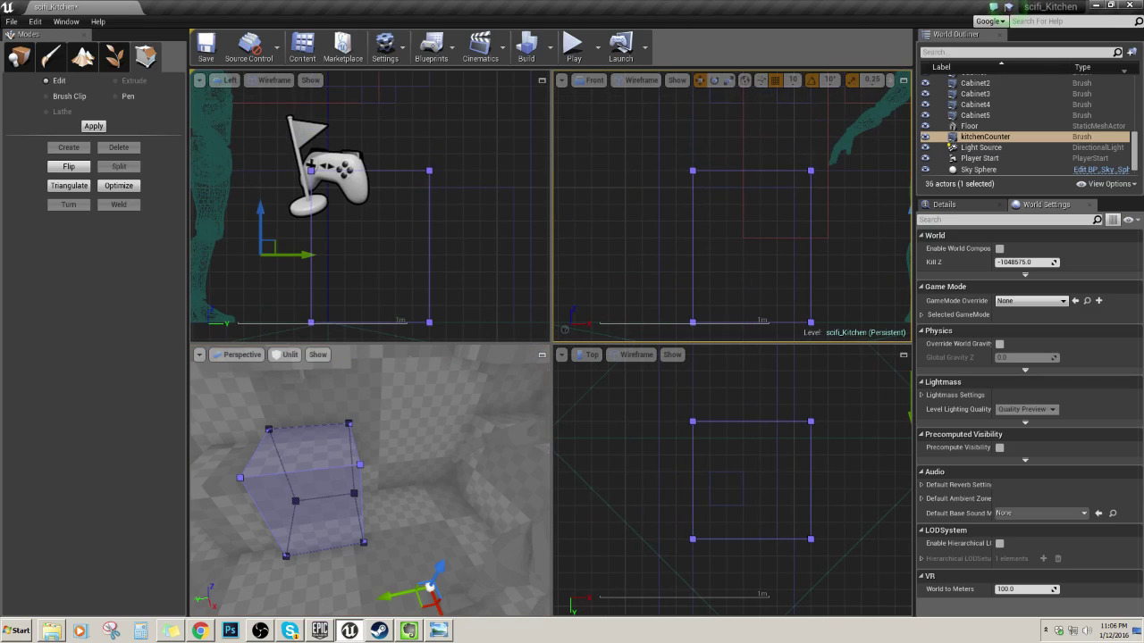
right_click_drag(465, 429, 467, 413)
left_click(690, 279)
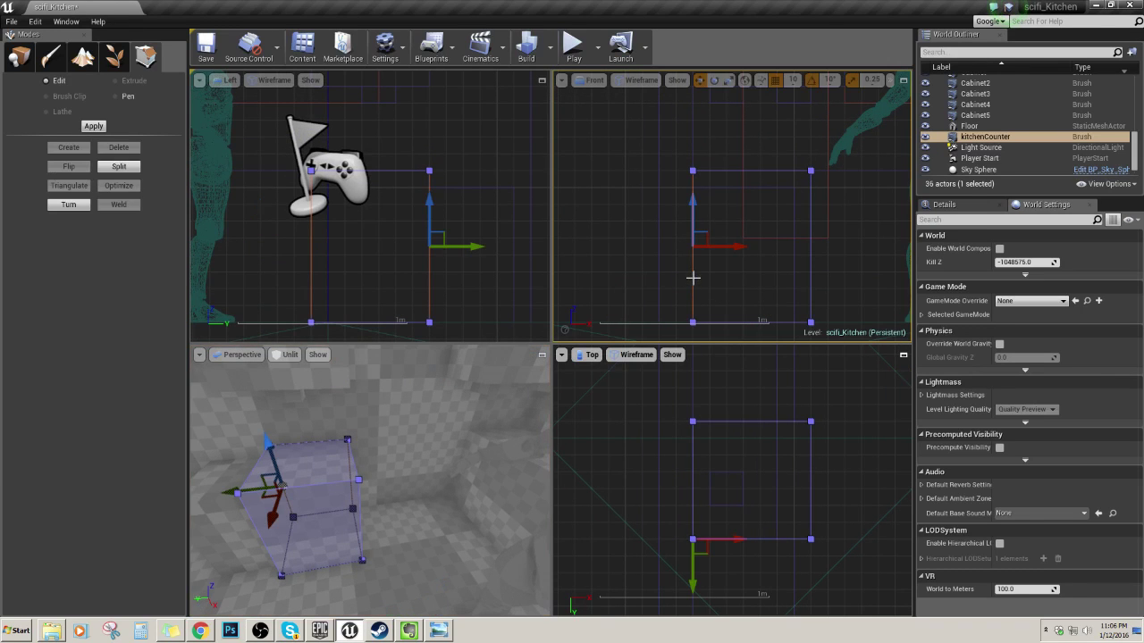
left_click(623, 303)
left_click(696, 275)
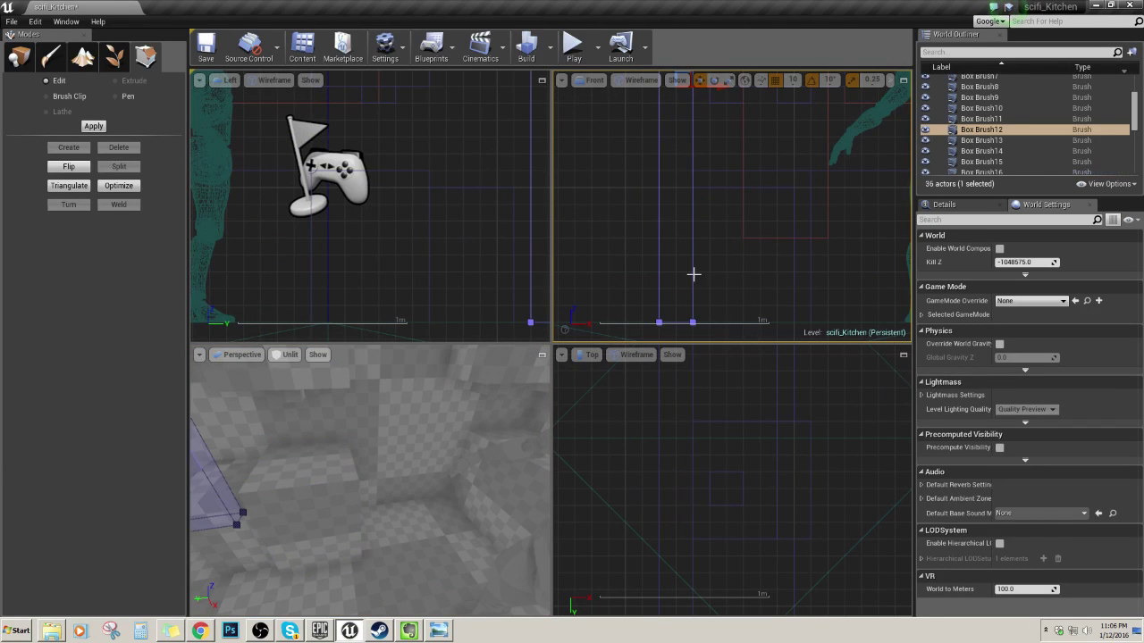
key("f")
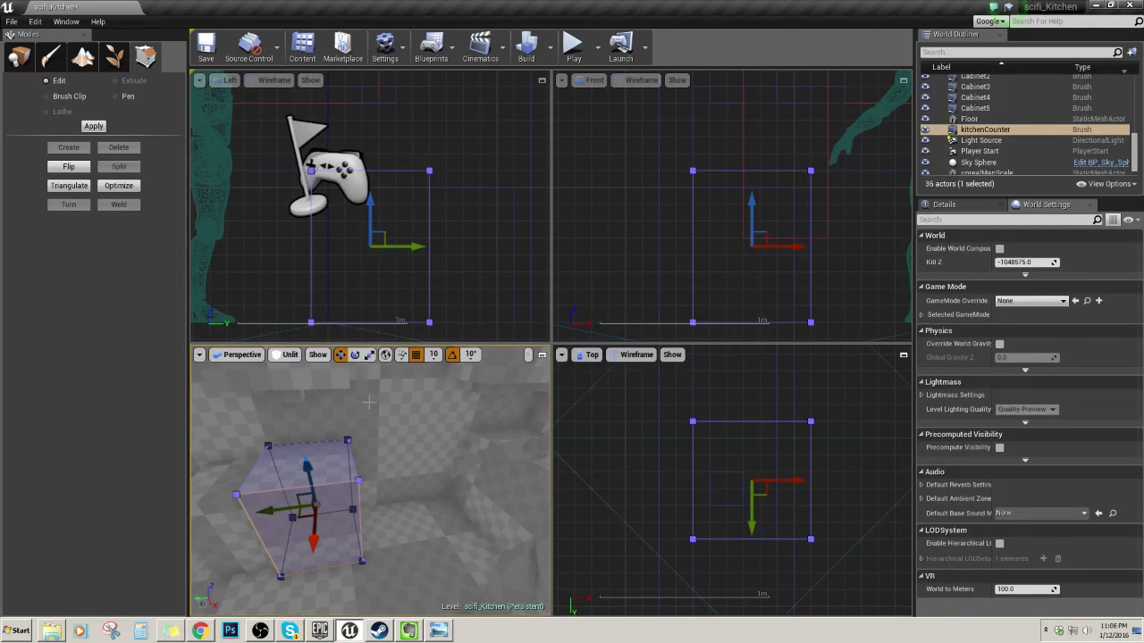
key("ctrl+w")
left_click(810, 248)
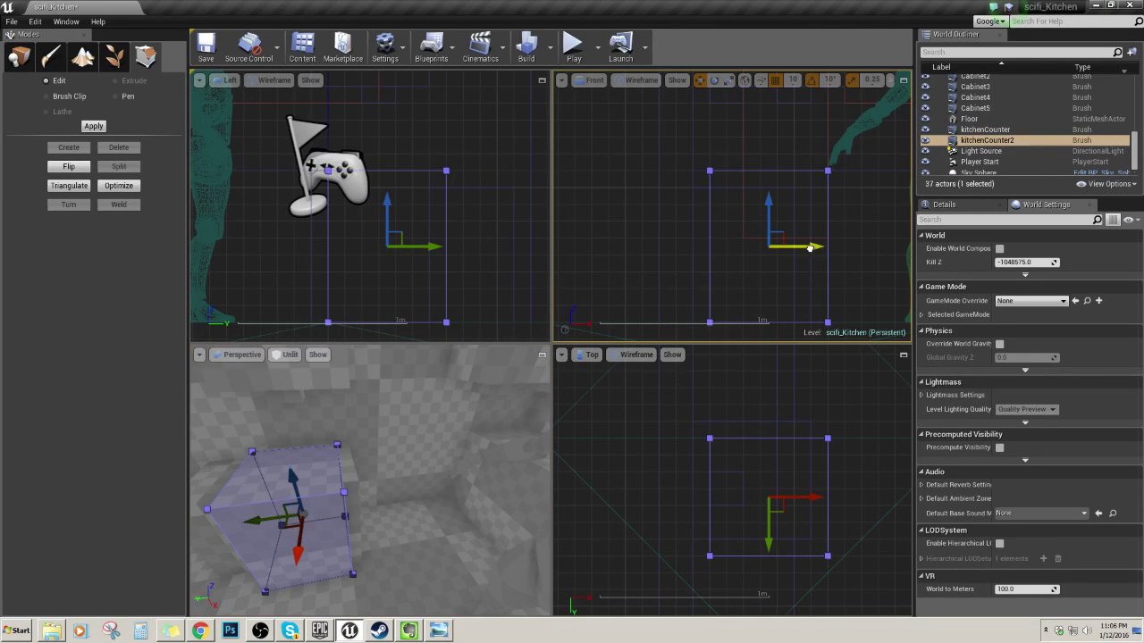
left_click_drag(809, 247, 792, 247)
- Move kitchenCounter2 along negative Y to the far end of the former counter run, leaving a gap to kitchenCounter
left_click(348, 502)
key("f")
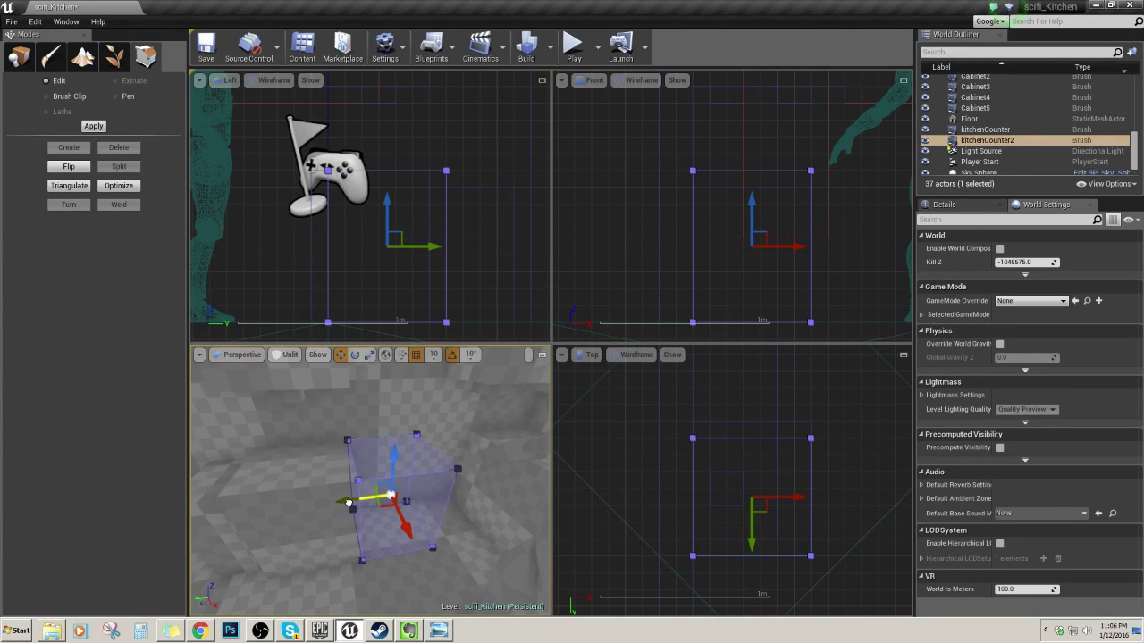
mouse_move(348, 502)
left_mouse_down()
mouse_move(268, 483)
mouse_move(319, 496)
left_mouse_up()
mouse_move(368, 492)
right_mouse_down()
mouse_move(394, 487)
mouse_move(407, 505)
mouse_move(397, 509)
right_mouse_up()
right_click_drag(685, 253, 681, 212)
scroll(681, 211, "down", 2)
scroll(727, 263, "down", 2)
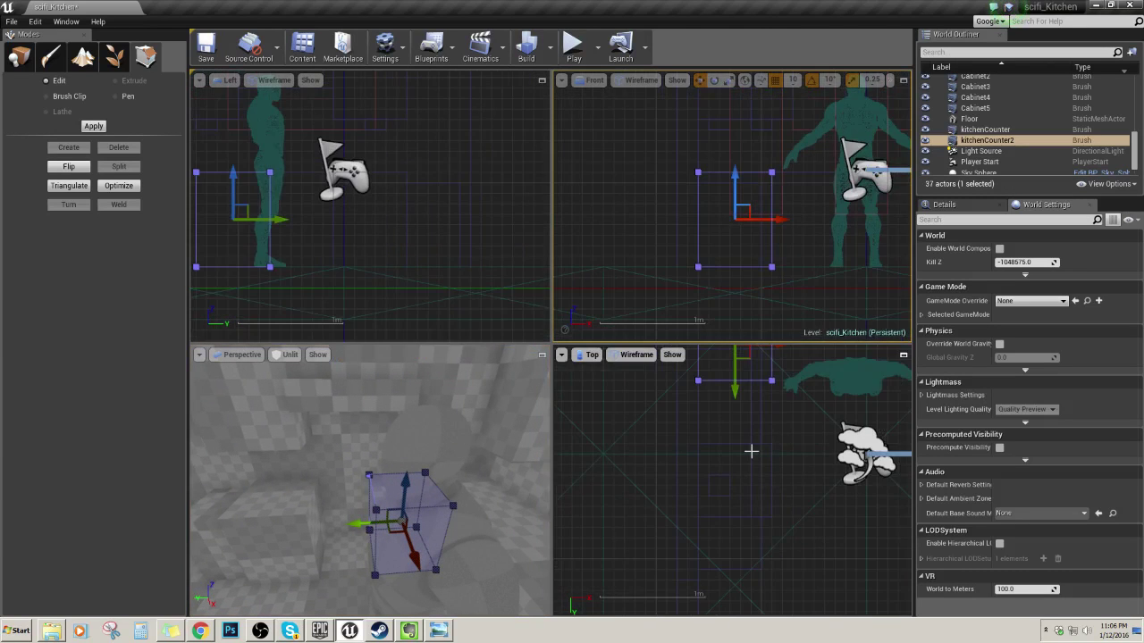
- Shorten kitchenCounter2 along Y to about 40 units by moving its positive-Y side vertices about 30 units along negative Y
right_click_drag(750, 452, 735, 537)
left_click_drag(659, 451, 787, 500, "ctrl+alt")
right_click_drag(786, 500, 747, 521)
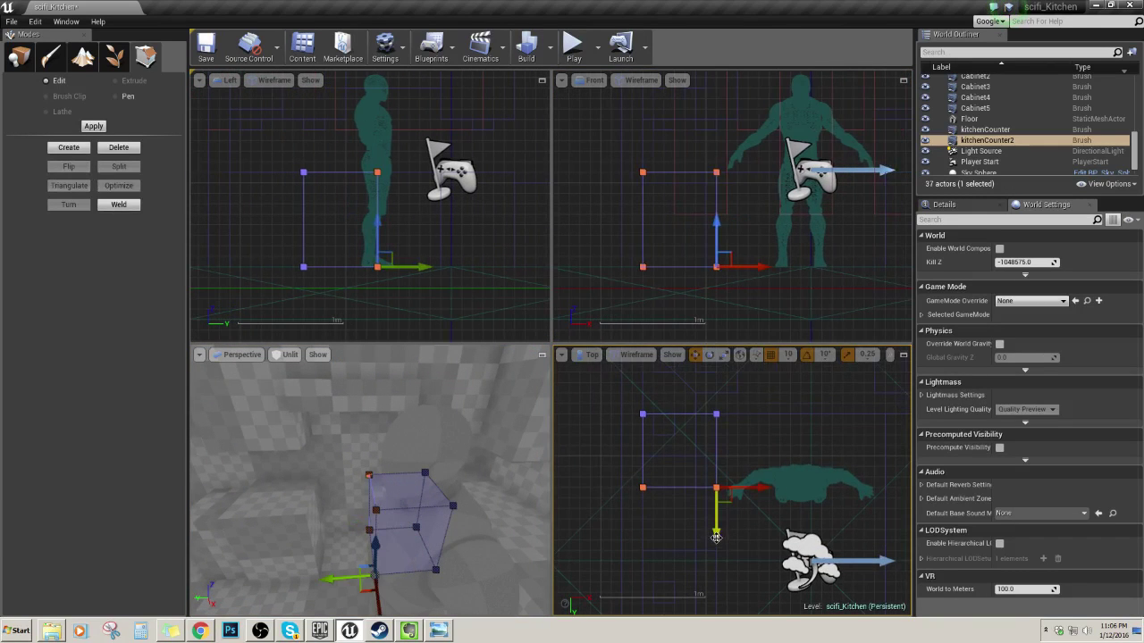
left_click_drag(716, 538, 716, 507)
- Select Box Brush22 next to kitchenCounter and rename it garbageCan
mouse_move(447, 483)
right_mouse_down()
mouse_move(416, 505)
mouse_move(424, 460)
mouse_move(429, 505)
right_mouse_up()
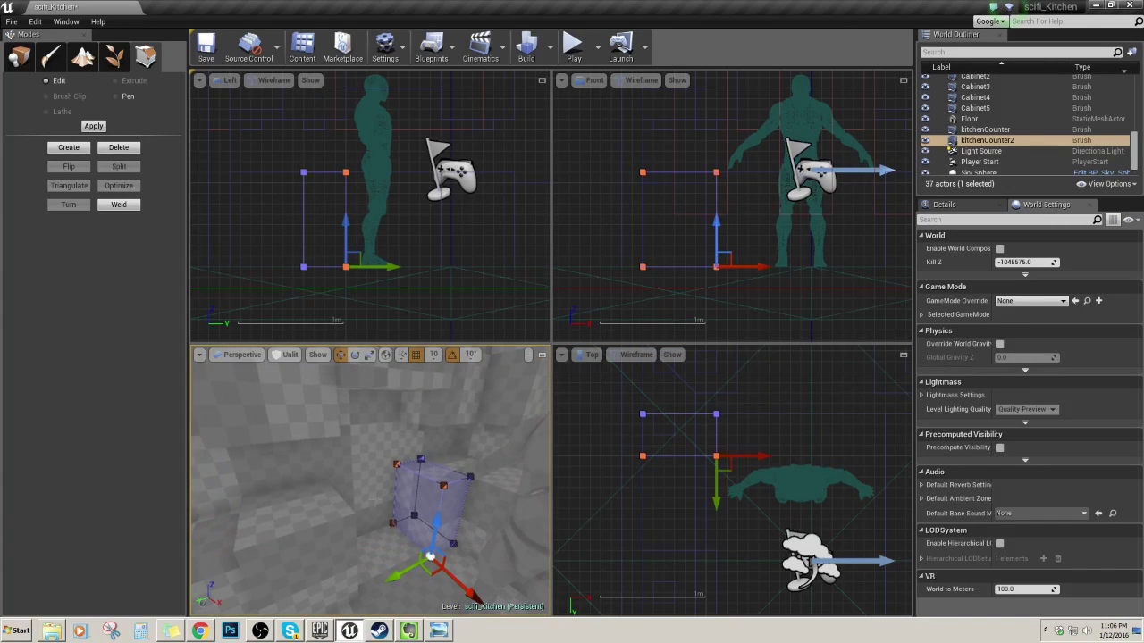
left_click(302, 526)
mouse_move(302, 526)
right_mouse_down()
mouse_move(404, 511)
mouse_move(356, 481)
mouse_move(287, 470)
mouse_move(295, 527)
right_mouse_up()
left_click(393, 505)
left_click(398, 502)
left_click(356, 481)
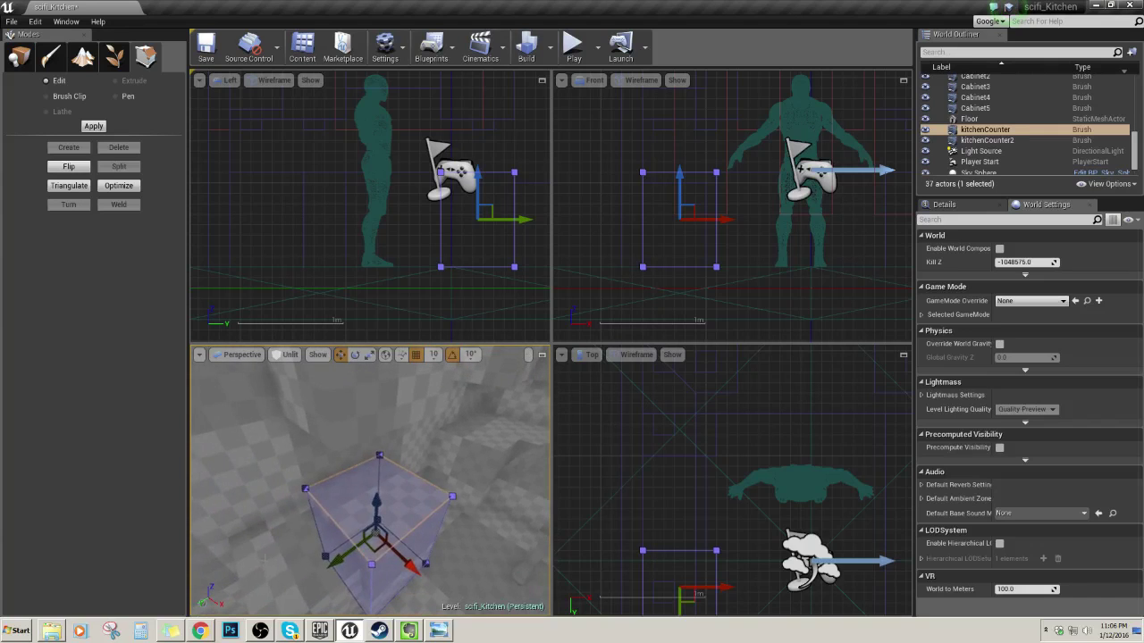
left_click(294, 527)
double_click(981, 130)
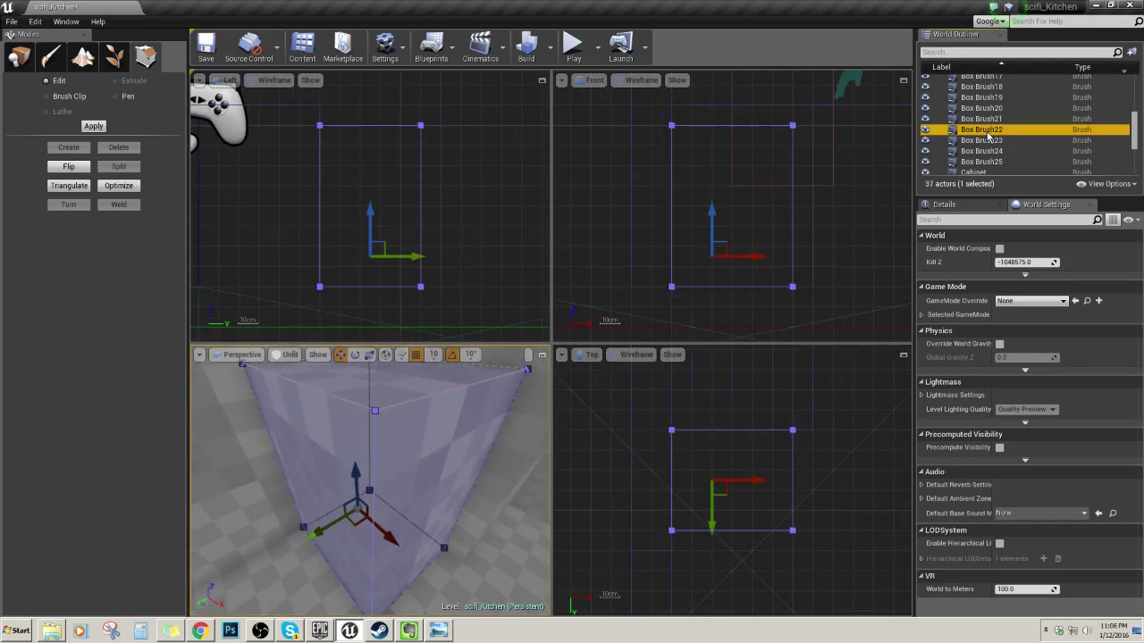
left_click(987, 134)
type("garbageCan")
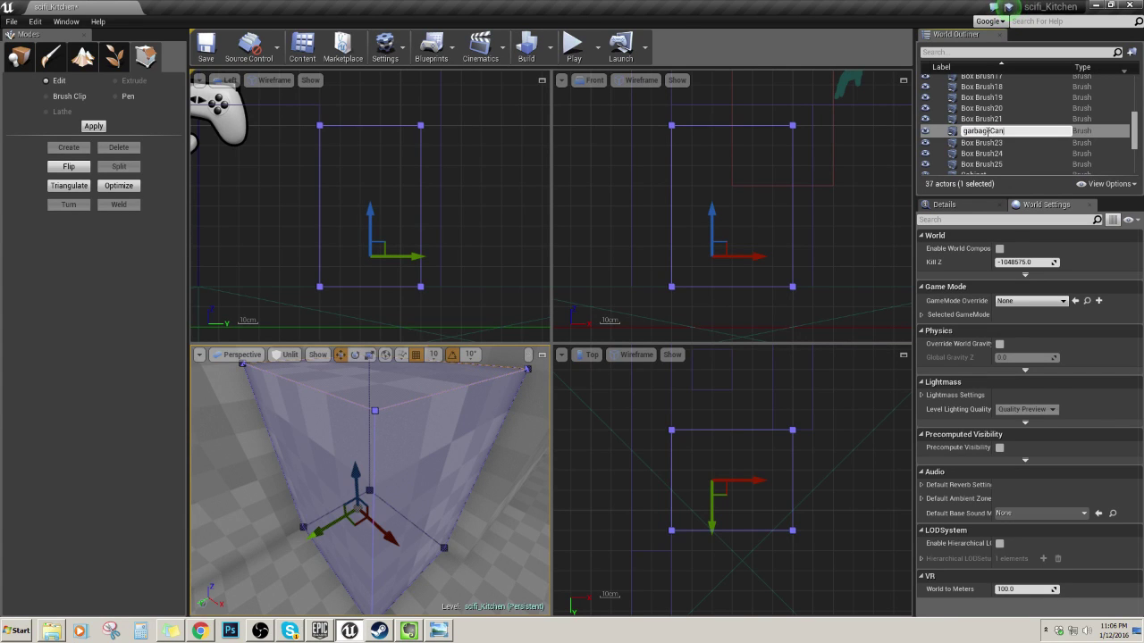
key("Return")
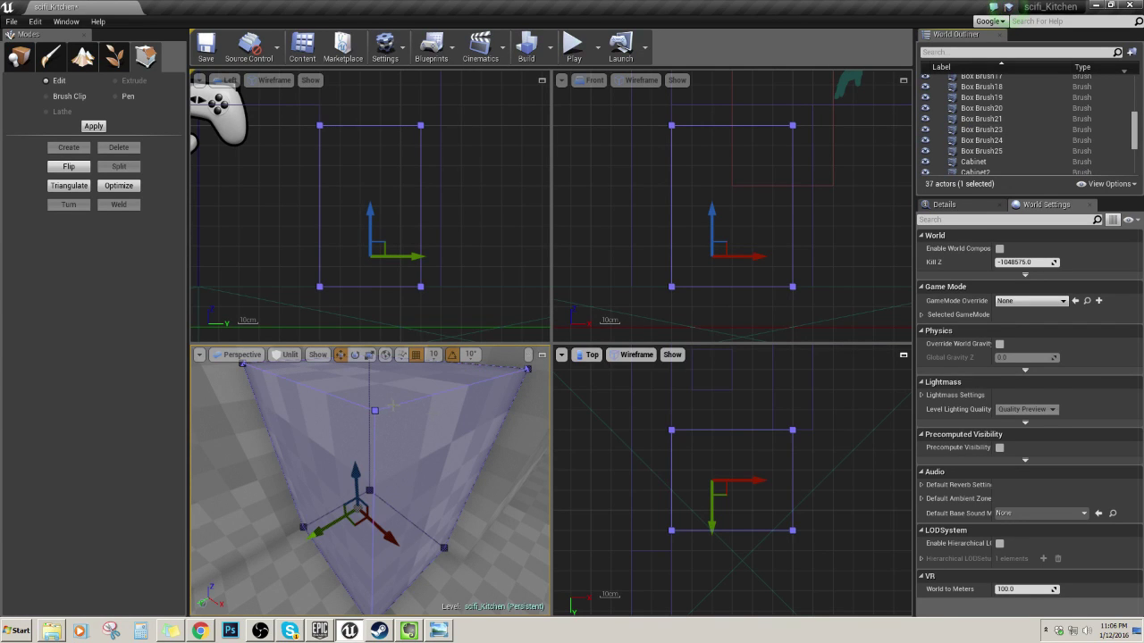
- Duplicate kitchenCounter again and move the copy about 10 units along negative X to line up with the original
mouse_move(357, 518)
right_mouse_down()
mouse_move(420, 501)
mouse_move(447, 523)
mouse_move(464, 514)
mouse_move(385, 500)
right_mouse_up()
left_click(357, 518)
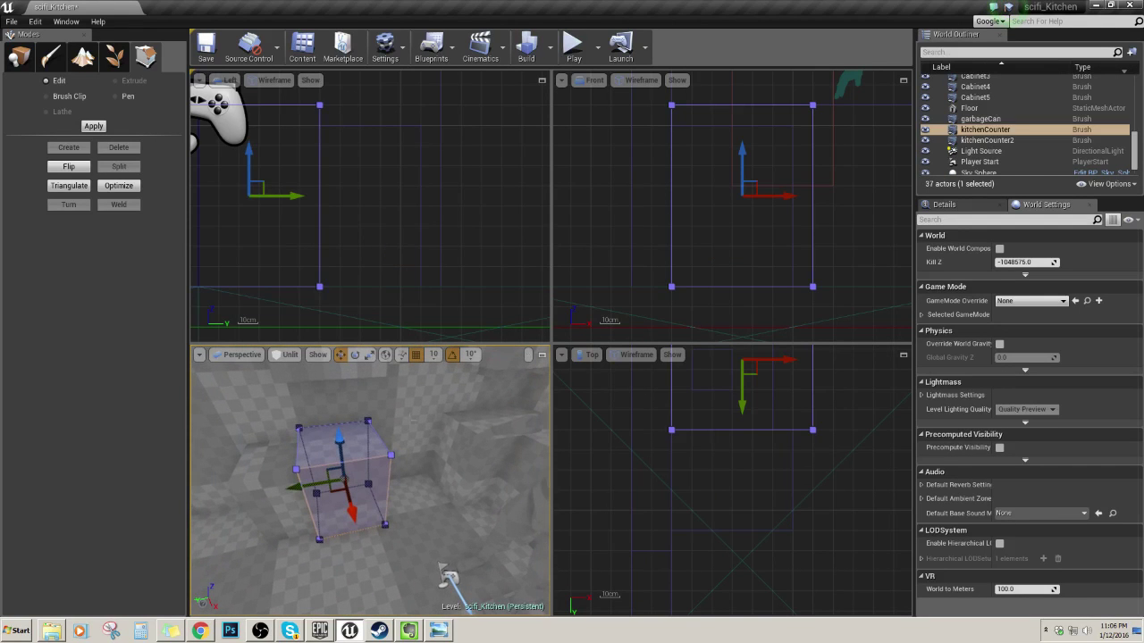
key("ctrl+w")
right_click_drag(779, 375, 763, 473)
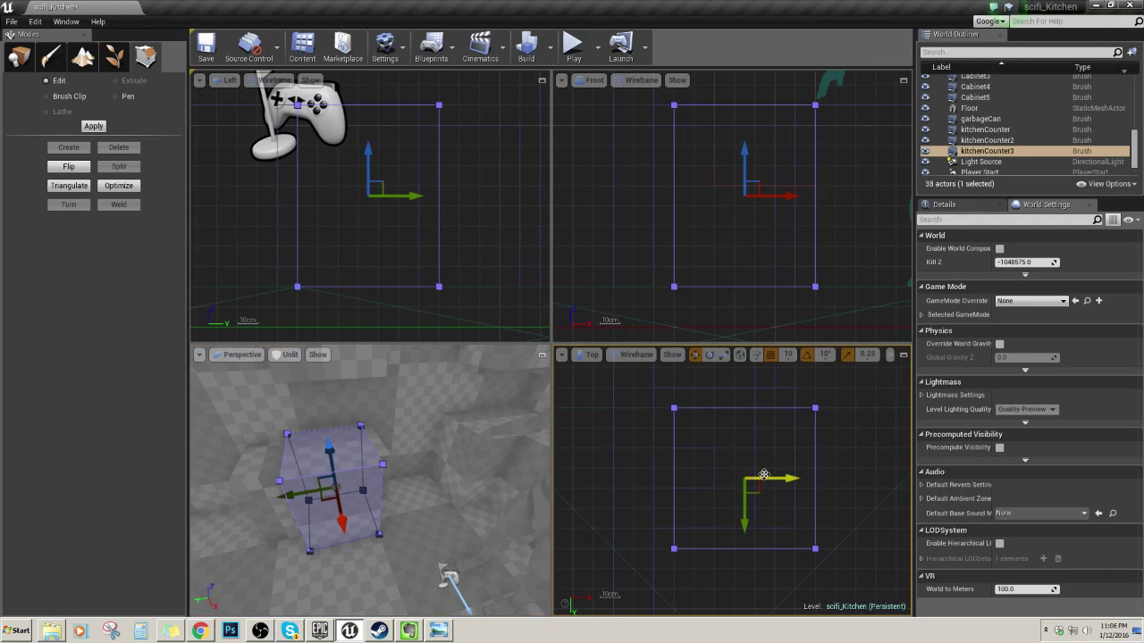
left_click_drag(779, 479, 760, 482)
- Move kitchenCounter3 about 90 units along negative Y into the gap between kitchenCounter and kitchenCounter2
scroll(786, 482, "down", 6)
right_click_drag(787, 482, 743, 523)
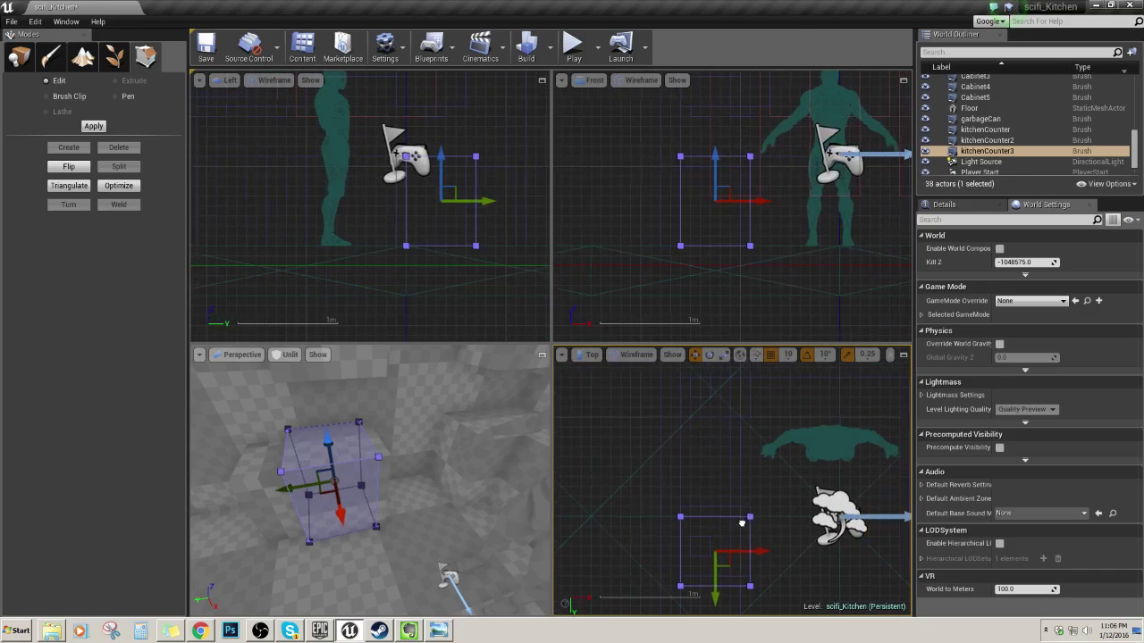
left_click_drag(716, 583, 715, 493)
mouse_move(482, 491)
right_mouse_down()
mouse_move(500, 478)
mouse_move(424, 458)
right_mouse_up()
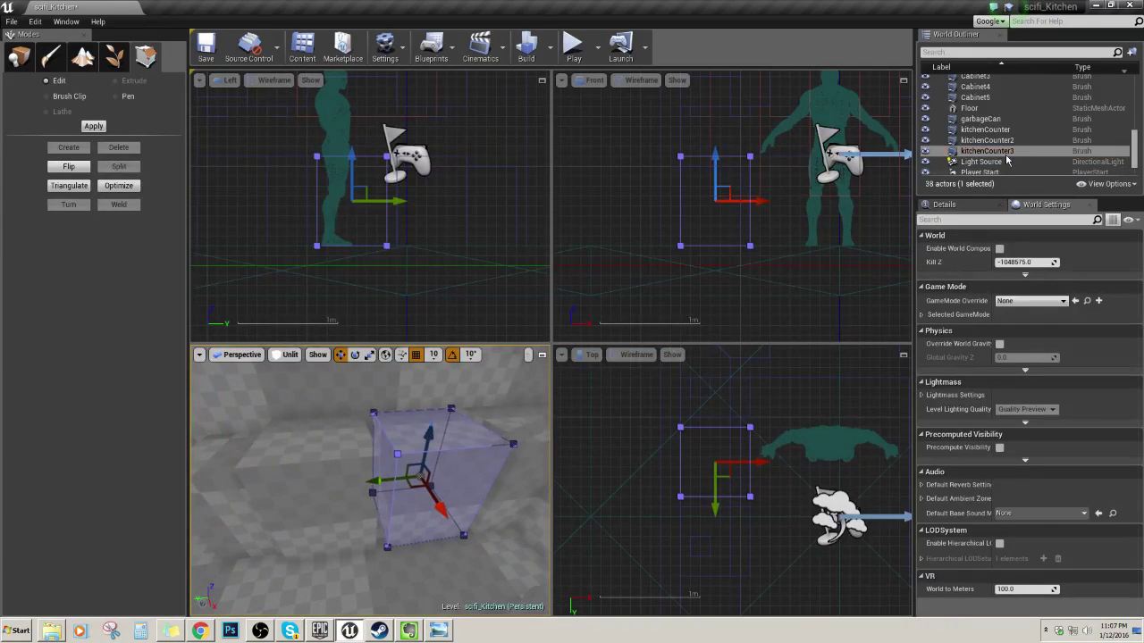
- Rename kitchenCounter3 as oven
double_click(1004, 154)
left_click(1000, 153)
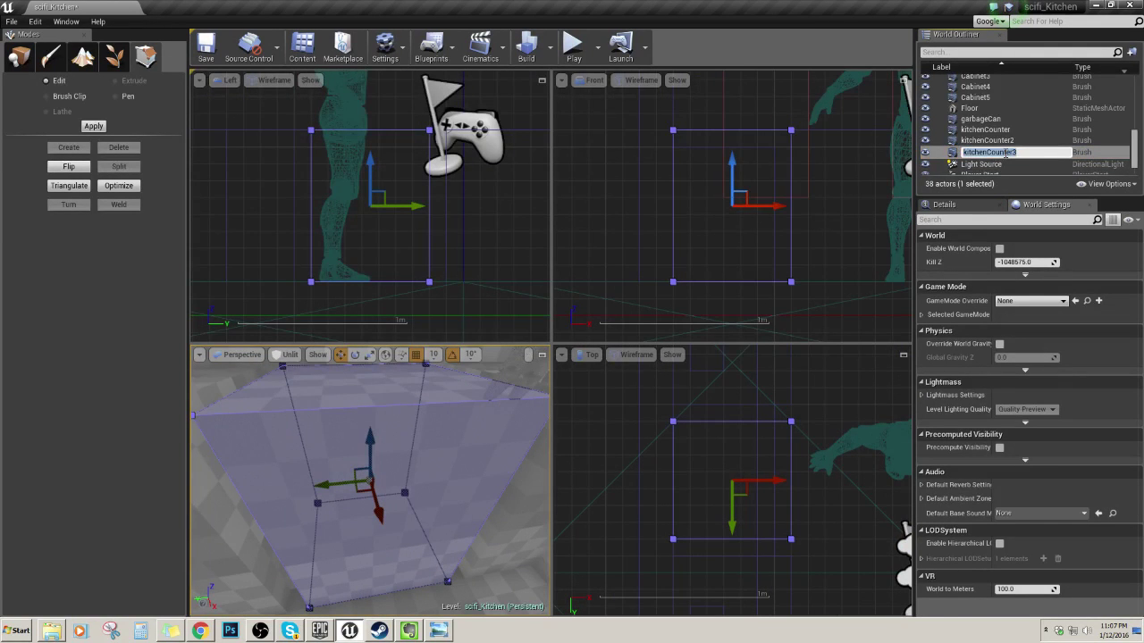
type("oven")
key("Return")
- Widen the oven brush to about 80 units by moving its positive-Y side vertices about 10 units along positive Y
scroll(371, 482, "down", 3)
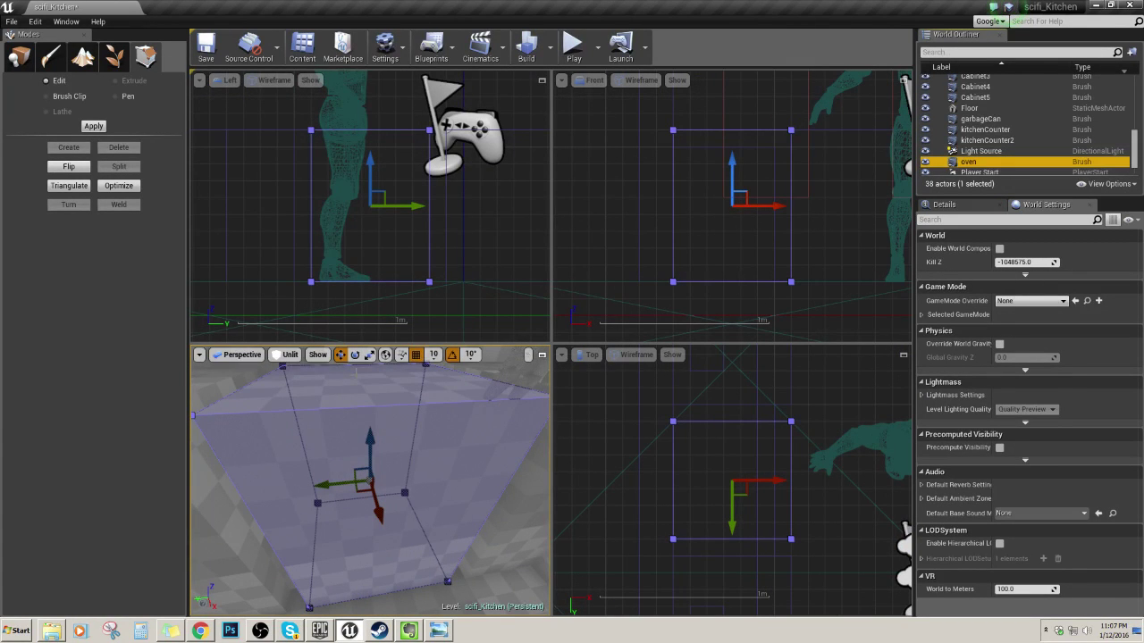
scroll(380, 385, "down", 1)
right_click_drag(732, 238, 732, 229)
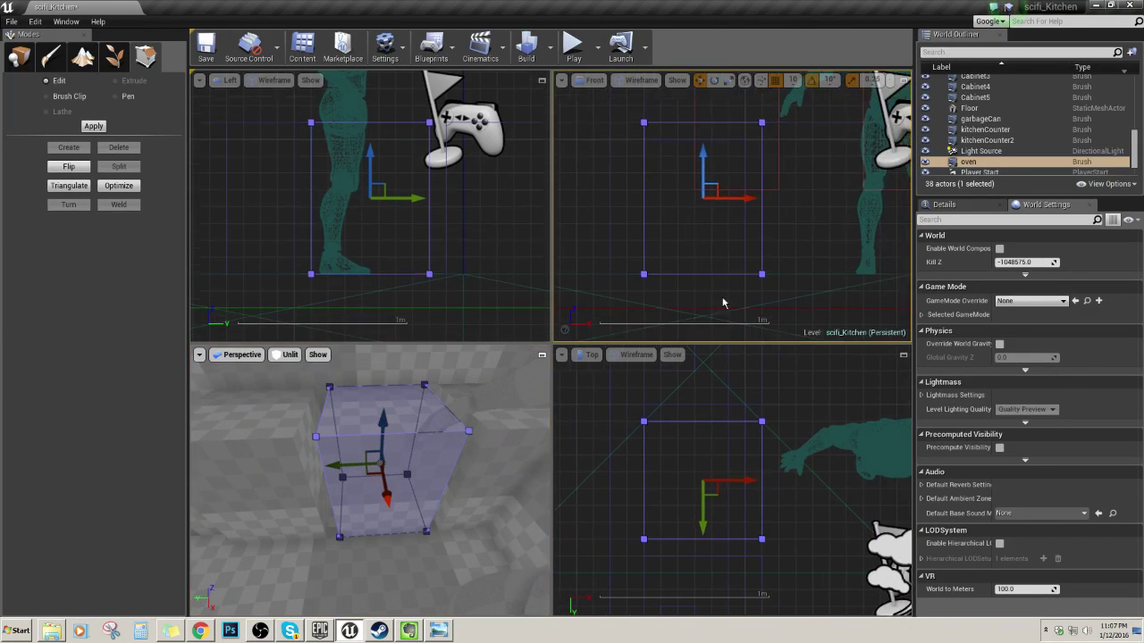
right_click_drag(807, 265, 745, 226)
right_click_drag(483, 420, 482, 419)
key("a")
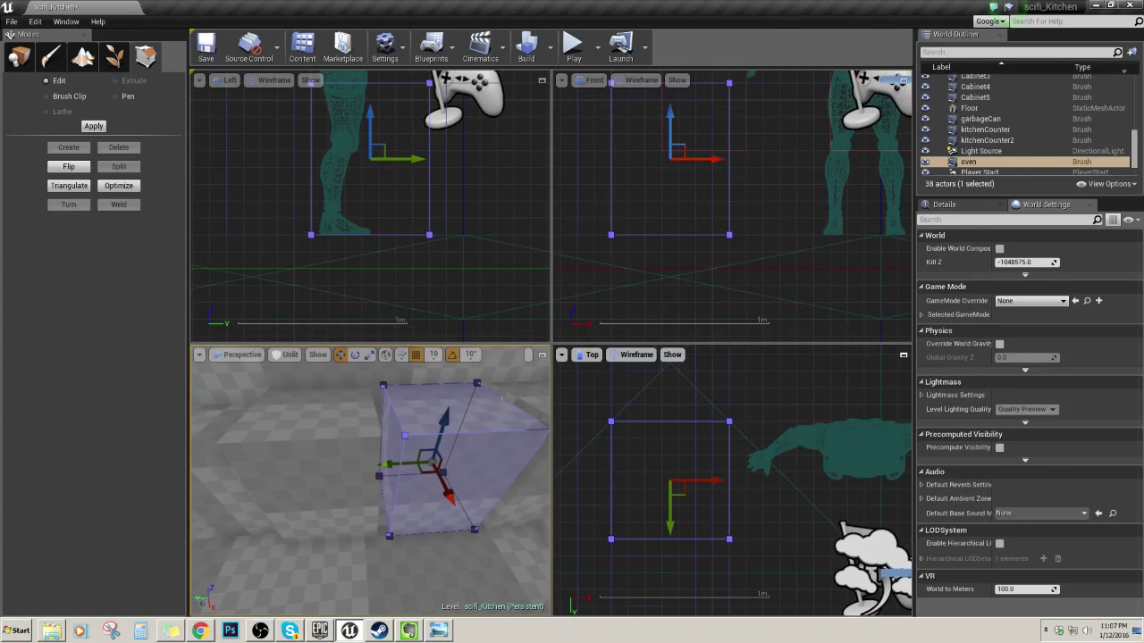
left_click(730, 539)
right_click_drag(726, 538, 718, 494)
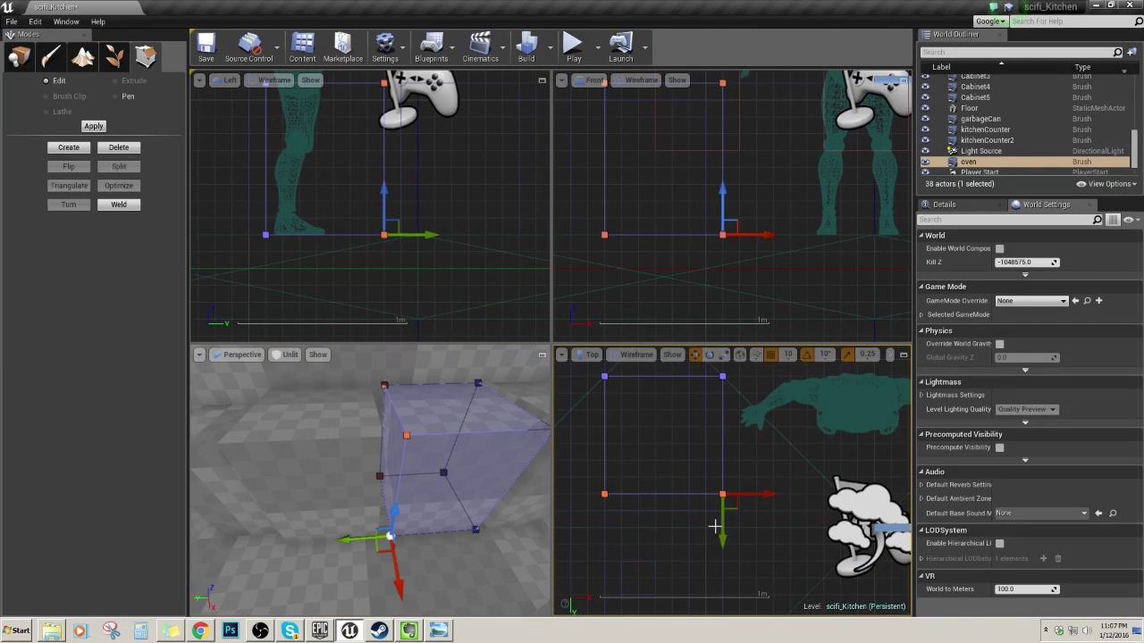
left_click_drag(724, 546, 725, 562)
- Widen the oven to about 90 units by moving its negative-Y side vertices about 10 units along negative Y, and clear the selection
right_click_drag(691, 399, 700, 471)
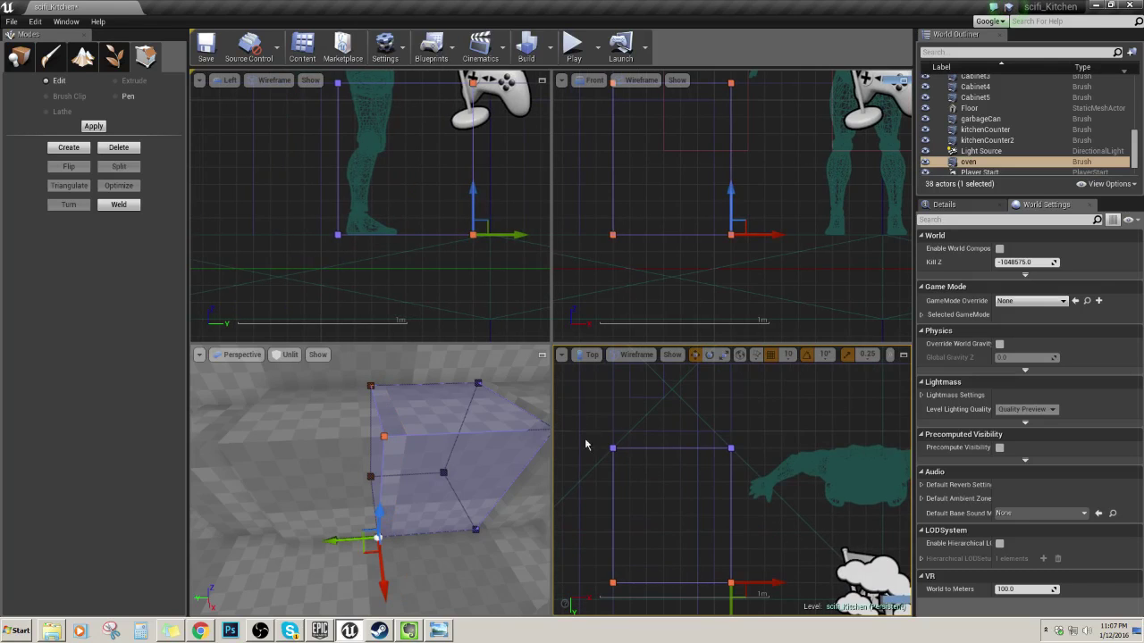
left_click_drag(585, 441, 778, 472)
left_click_drag(729, 501, 730, 484)
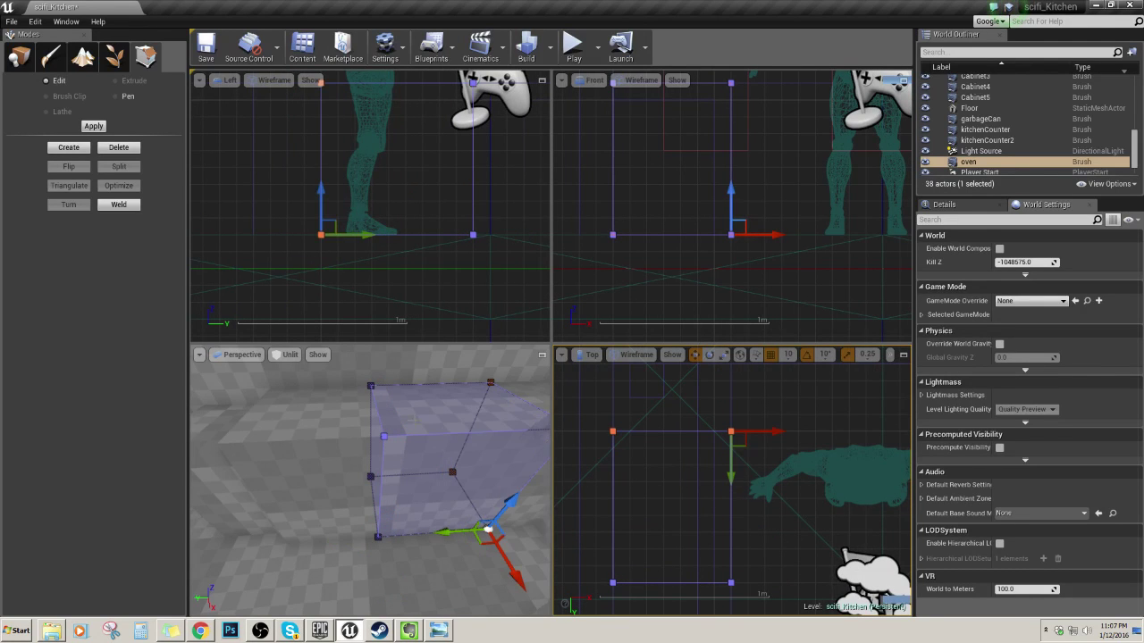
right_click_drag(482, 464, 509, 451)
key("a")
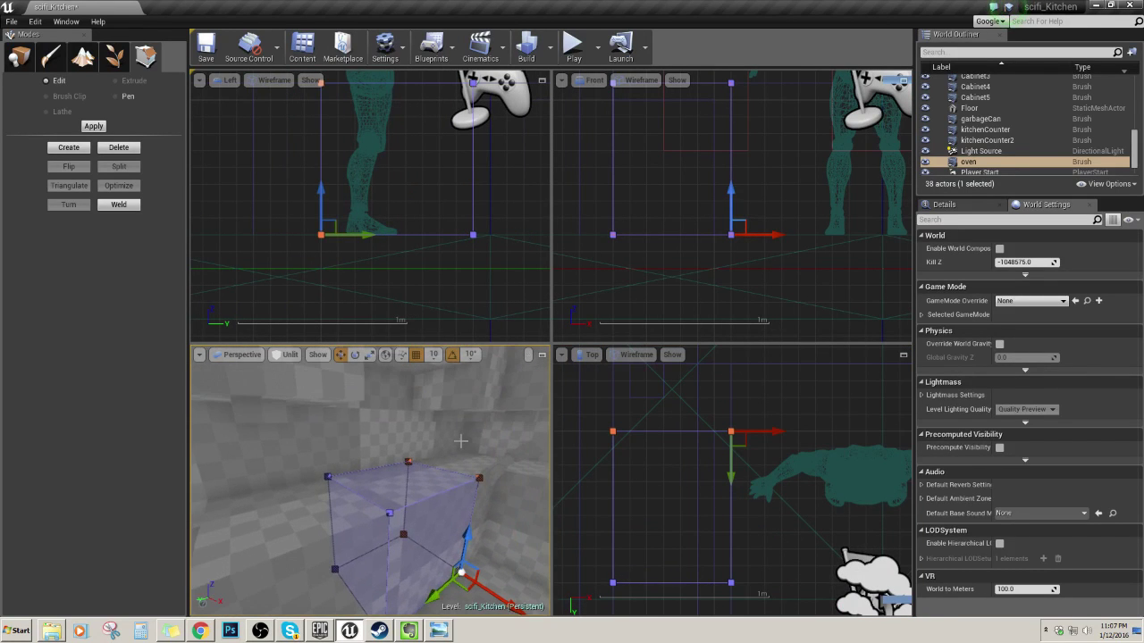
left_click(462, 441)
key("Escape")
- Inspect the oven and kitchenCounter within the room and compare the layout with the kitchen reference image
mouse_move(461, 441)
right_mouse_down()
mouse_move(456, 412)
mouse_move(462, 441)
right_mouse_up()
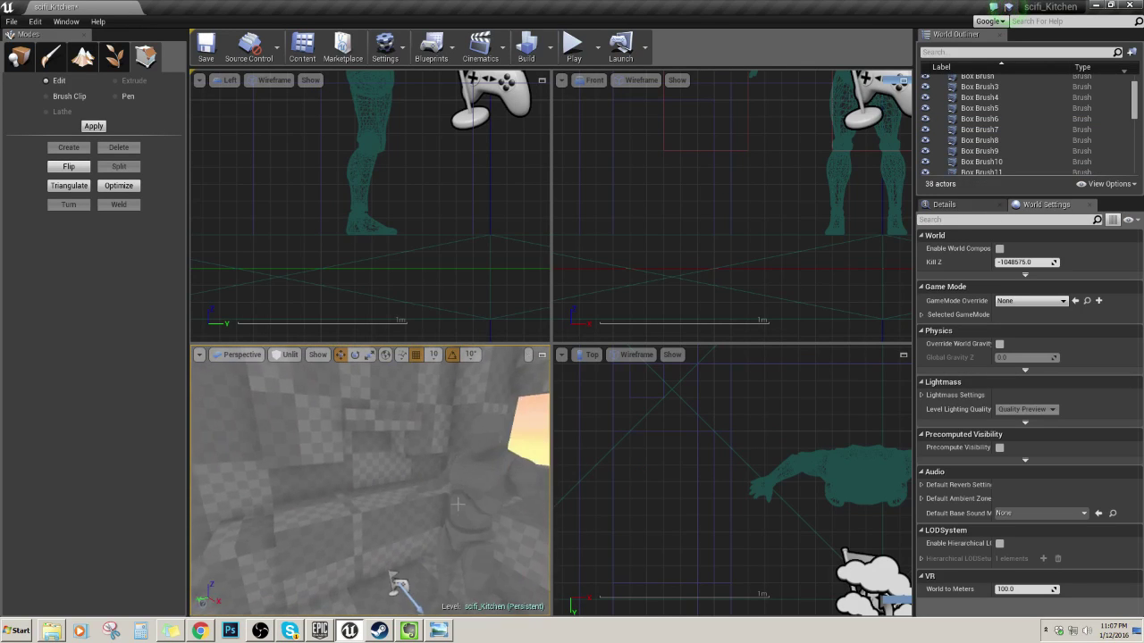
left_click(383, 500)
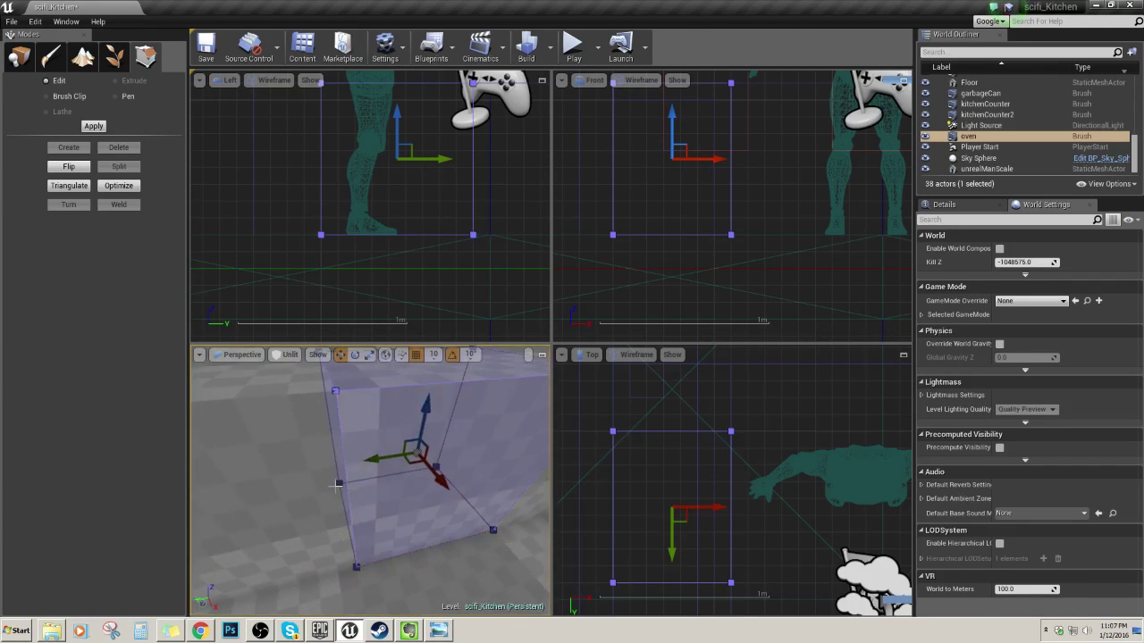
left_click(306, 437)
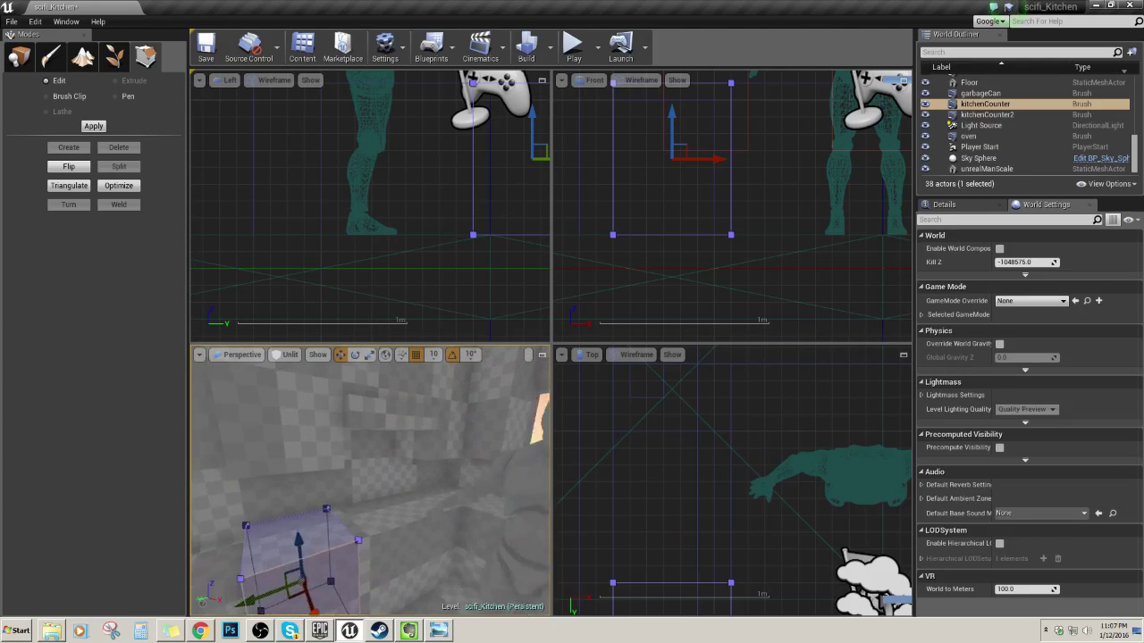
right_click_drag(370, 482, 370, 482)
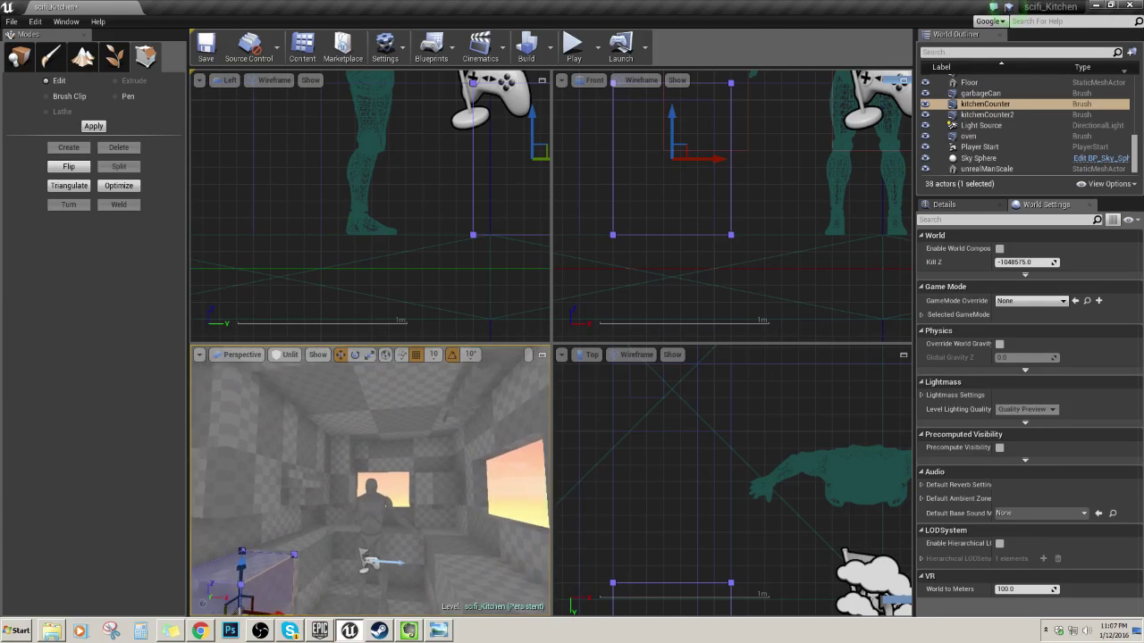
left_click(439, 631)
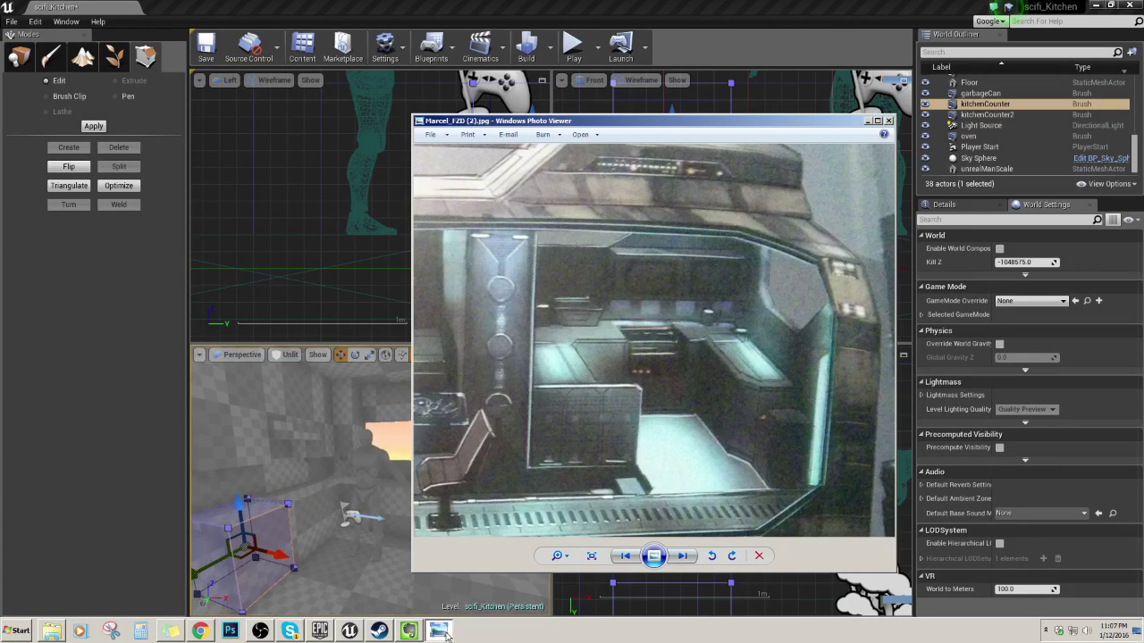
left_click(560, 8)
- Select the narrow ceiling brush on the window side and examine its placement in the orthographic views
right_click_drag(366, 506, 365, 506)
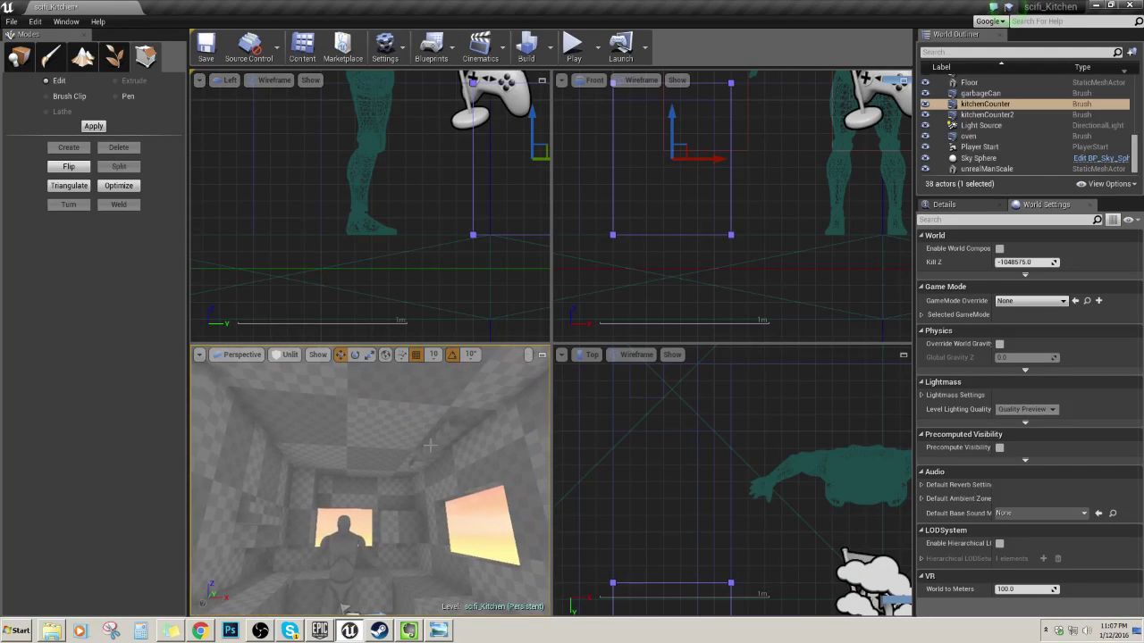
left_click(429, 473)
mouse_move(751, 85)
right_mouse_down()
mouse_move(740, 224)
mouse_move(727, 235)
right_mouse_up()
scroll(727, 235, "down", 12)
mouse_move(775, 470)
right_mouse_down()
mouse_move(796, 468)
mouse_move(704, 481)
mouse_move(730, 522)
right_mouse_up()
scroll(704, 481, "up", 2)
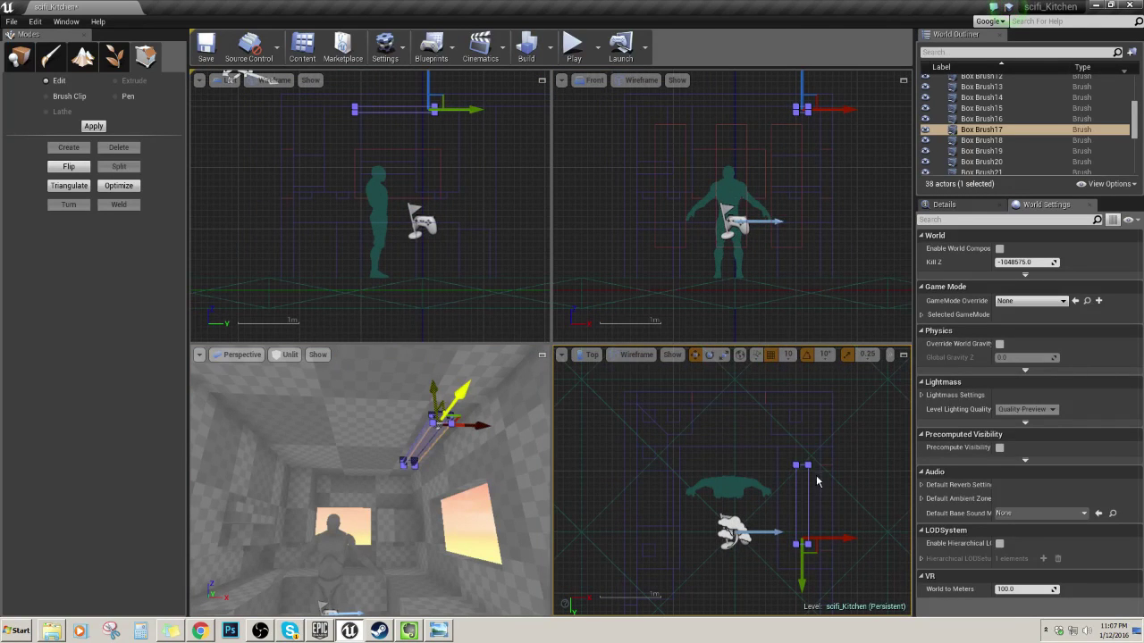
- Maximize the perspective viewport and view the whole blocked-out kitchen from its near end
mouse_move(396, 516)
right_mouse_down()
mouse_move(365, 536)
mouse_move(363, 516)
mouse_move(394, 540)
mouse_move(387, 554)
mouse_move(382, 535)
right_mouse_up()
left_click(396, 516)
key("w")
key("s")
left_click(542, 355)
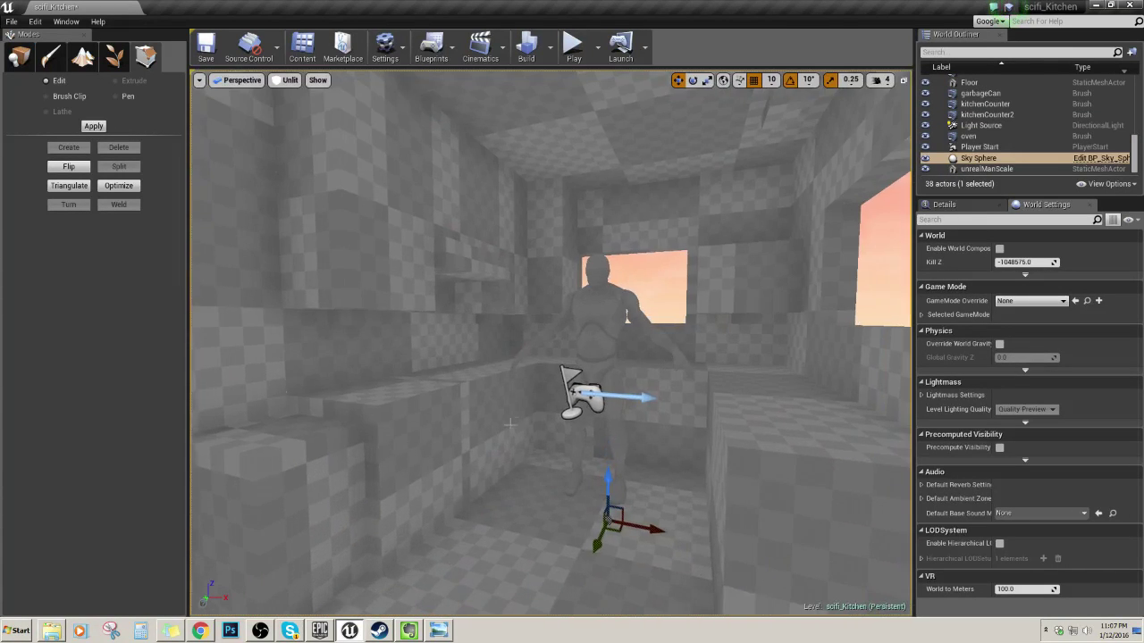
key("s")
mouse_move(510, 425)
right_mouse_down()
mouse_move(521, 407)
mouse_move(525, 435)
mouse_move(499, 413)
mouse_move(515, 416)
right_mouse_up()
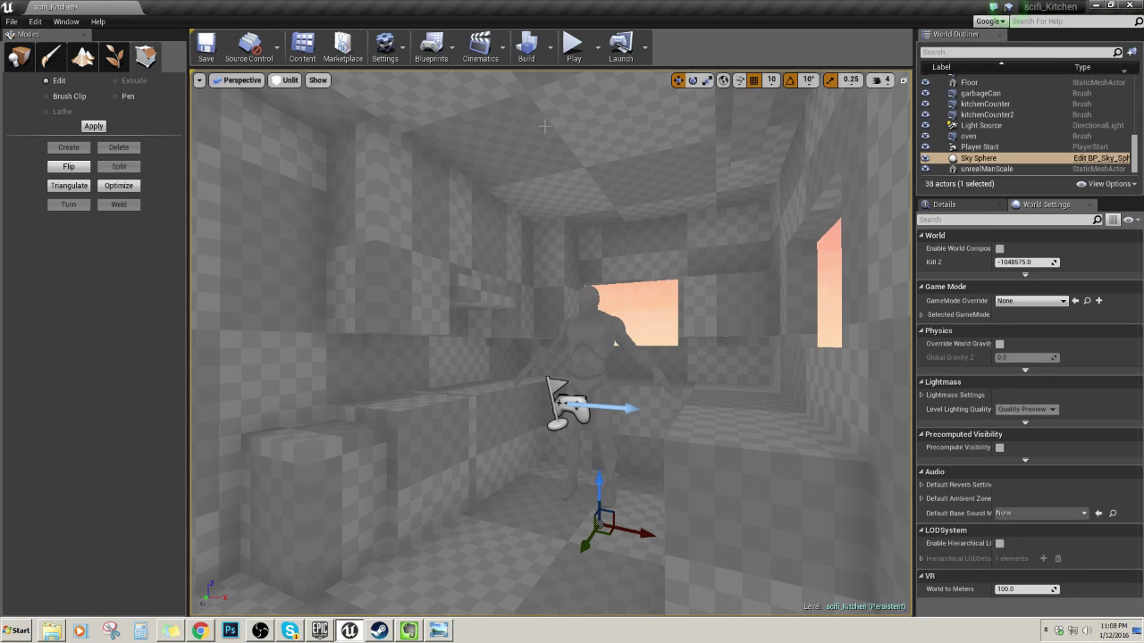
- Examine the wall cabinets and the brushes beside the far window by selecting them one after another
left_click(363, 270)
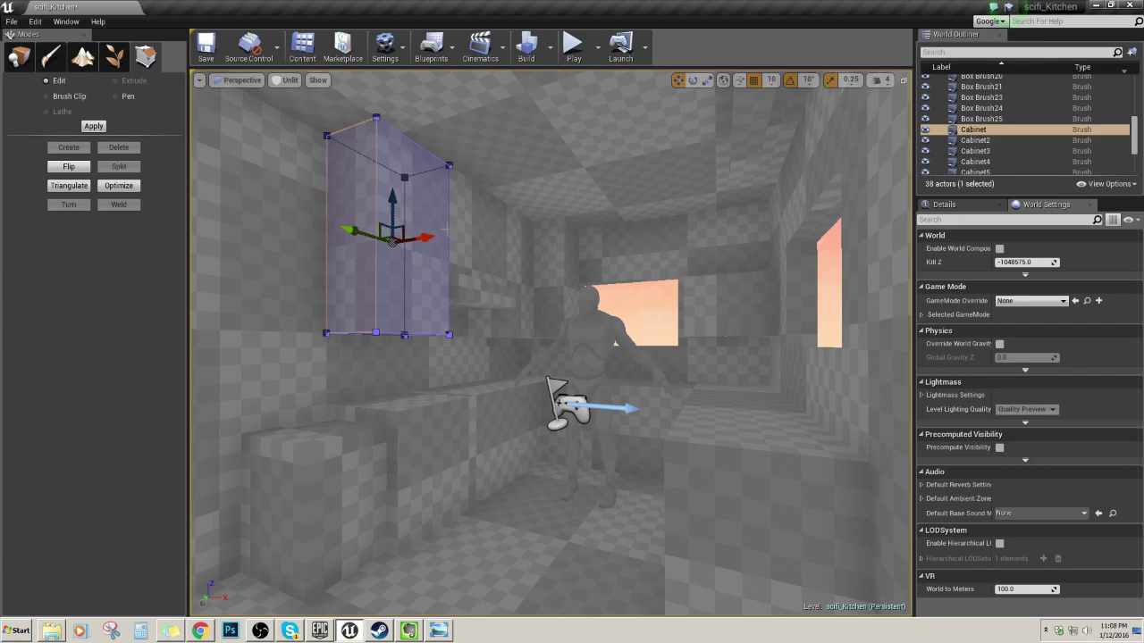
left_click(471, 230)
left_click(523, 312)
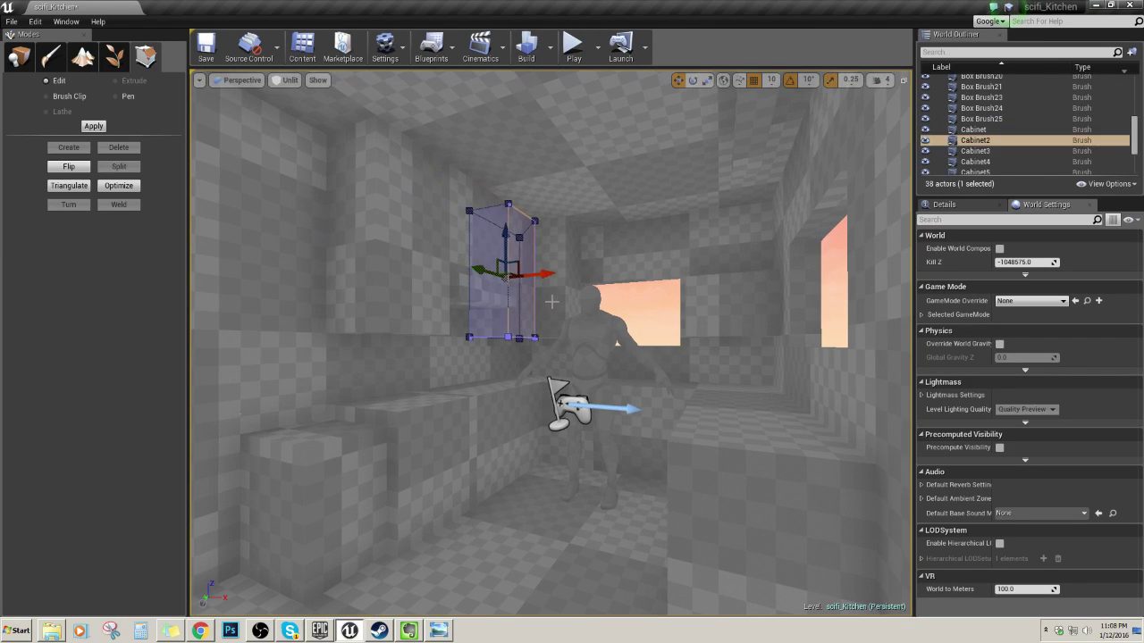
left_click(552, 300)
left_click(720, 265)
left_click(724, 329)
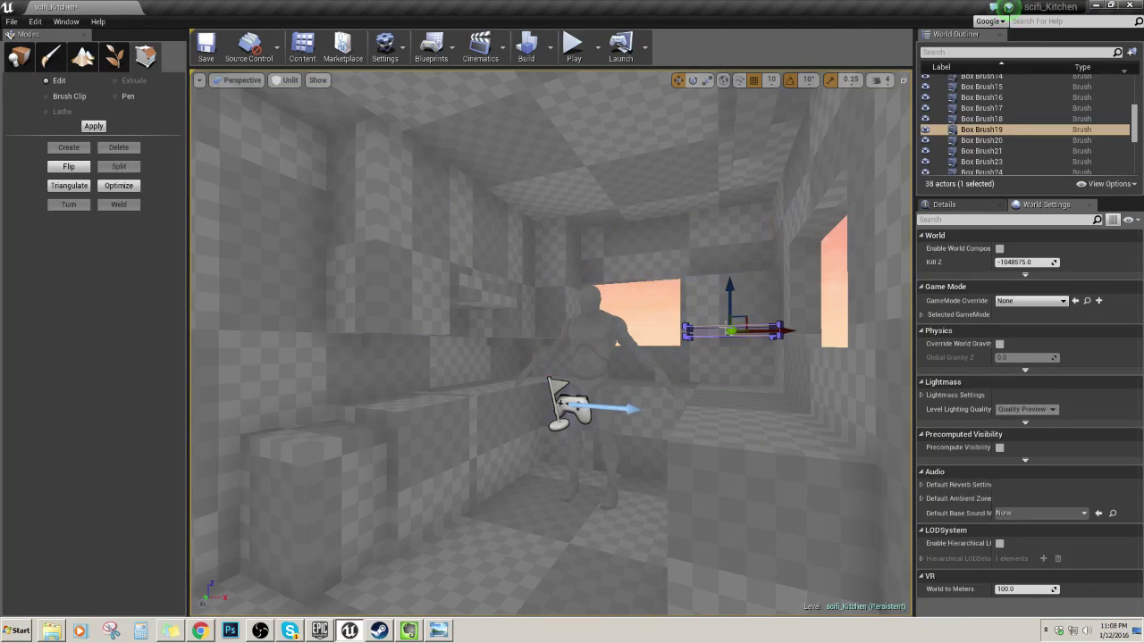
left_click(722, 306)
mouse_move(722, 306)
right_mouse_down()
mouse_move(795, 299)
mouse_move(751, 299)
mouse_move(782, 296)
mouse_move(666, 327)
mouse_move(691, 300)
mouse_move(682, 338)
mouse_move(722, 251)
mouse_move(681, 313)
right_mouse_up()
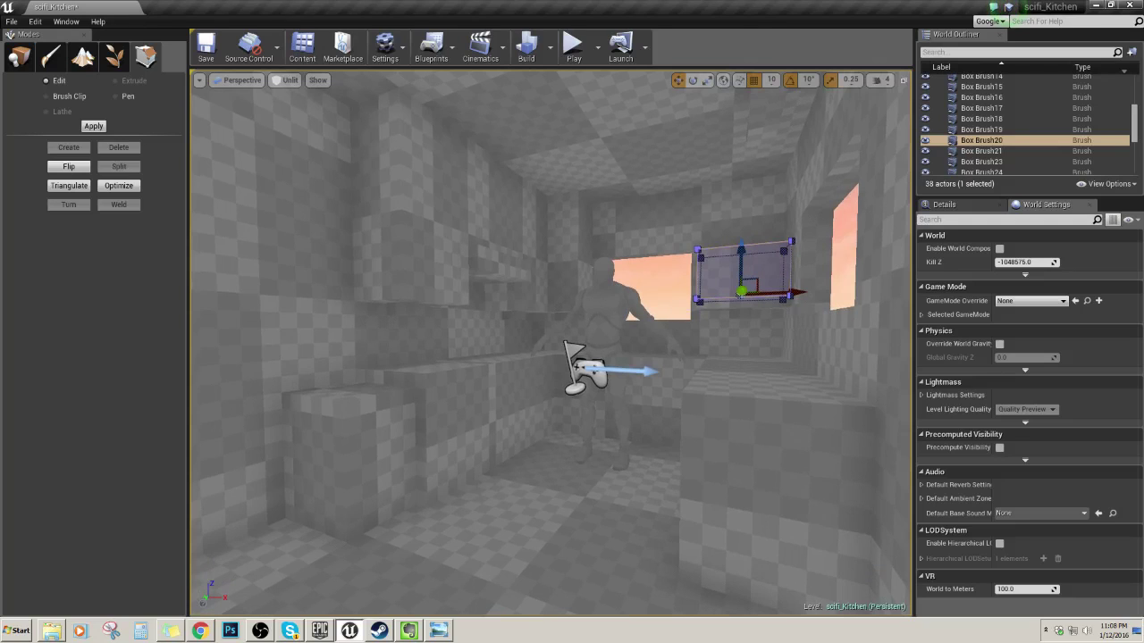